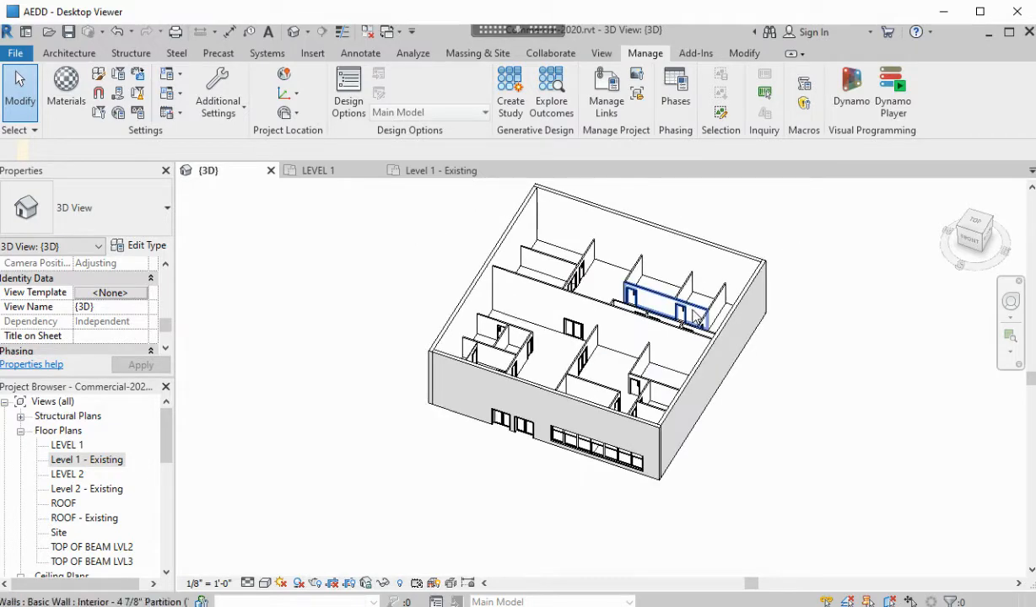
Orbit and zoom the 3D building model, then switch to the Level 1 - Existing plan
shift+middle_drag(767, 356, 730, 261)
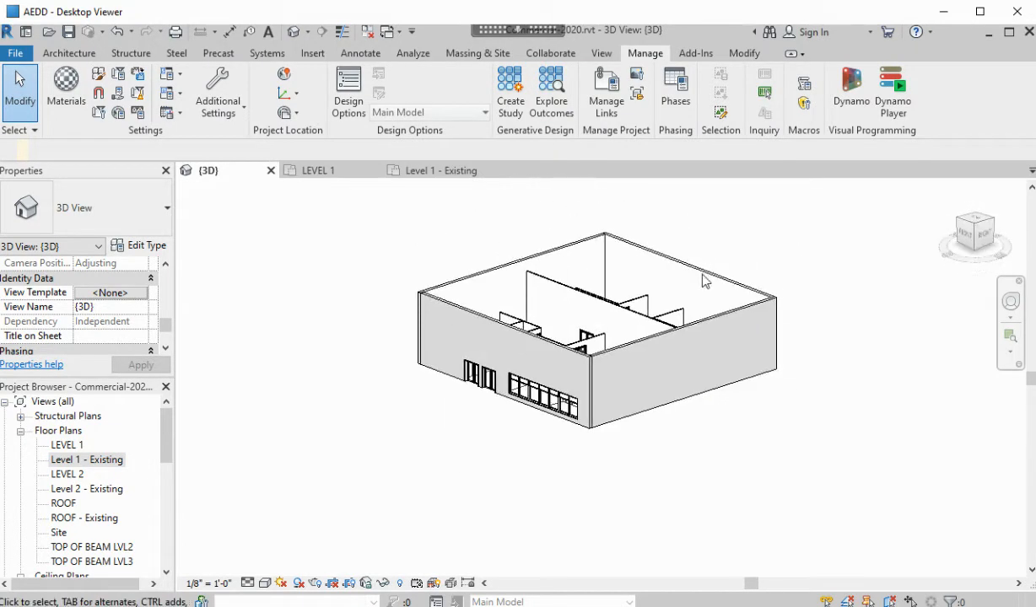
scroll(713, 299, up, 2)
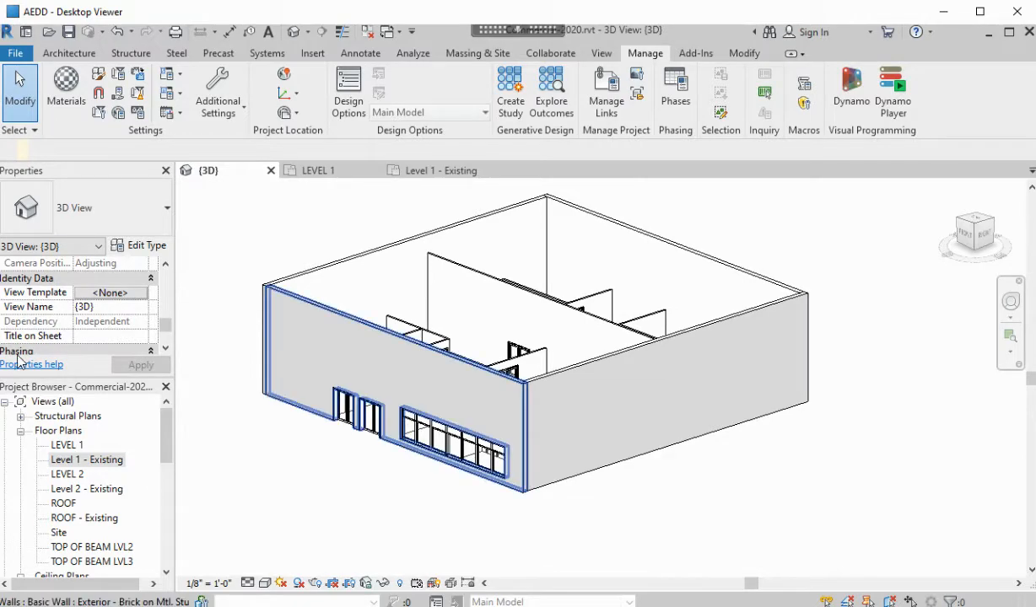
drag(170, 438, 178, 416)
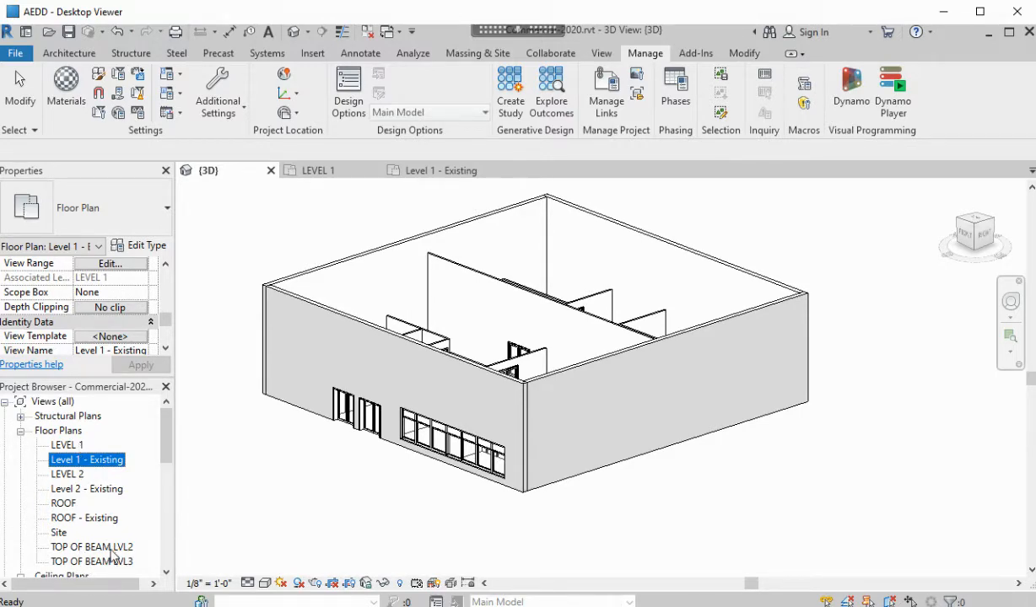
double_click(105, 460)
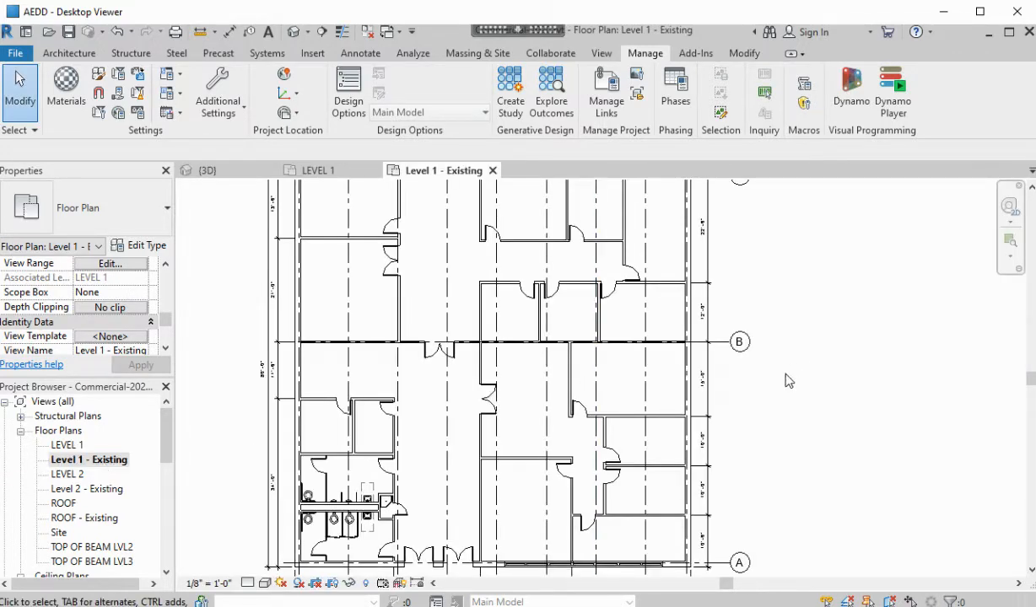
scroll(744, 411, down, 2)
middle_drag(744, 412, 705, 418)
scroll(743, 377, up, 1)
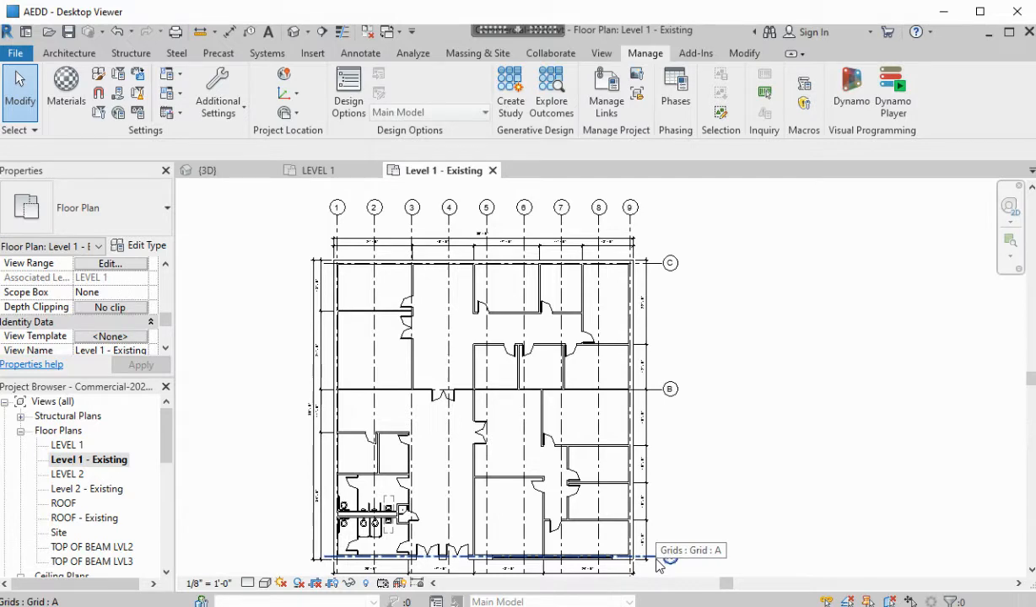
scroll(359, 272, up, 3)
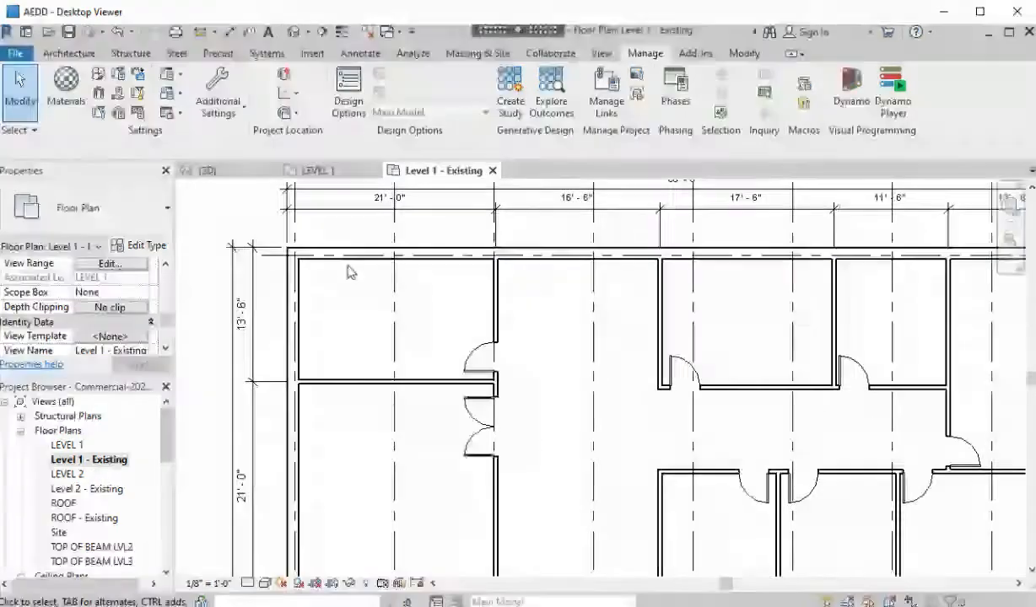
scroll(540, 346, down, 6)
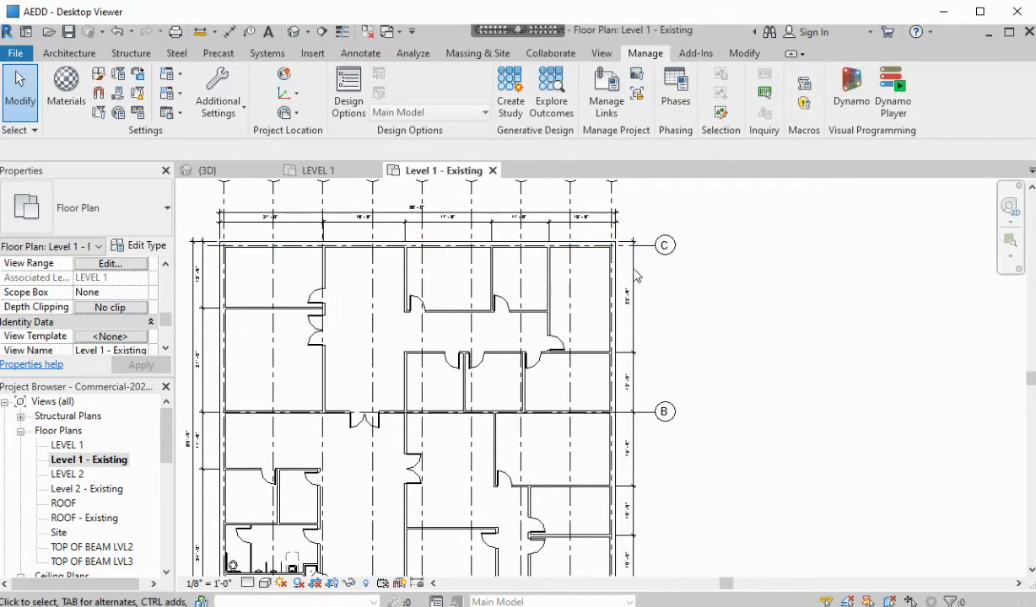
scroll(682, 327, down, 3)
middle_drag(681, 327, 663, 301)
scroll(745, 320, up, 2)
scroll(757, 306, down, 1)
scroll(691, 334, down, 1)
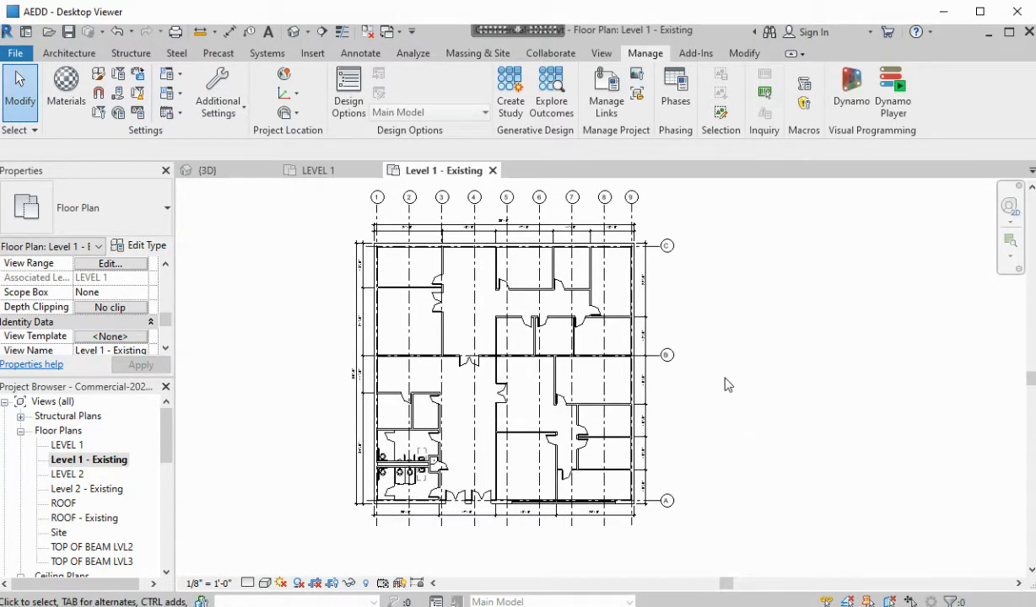
middle_drag(715, 374, 617, 383)
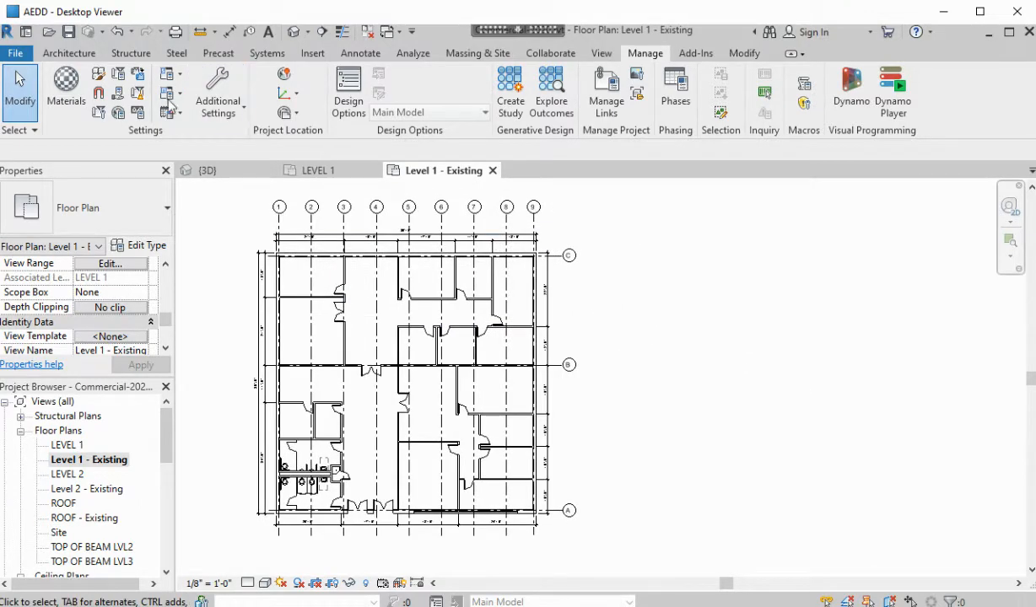
Draw a vertical and a horizontal grid line to the right of the plan
click(74, 53)
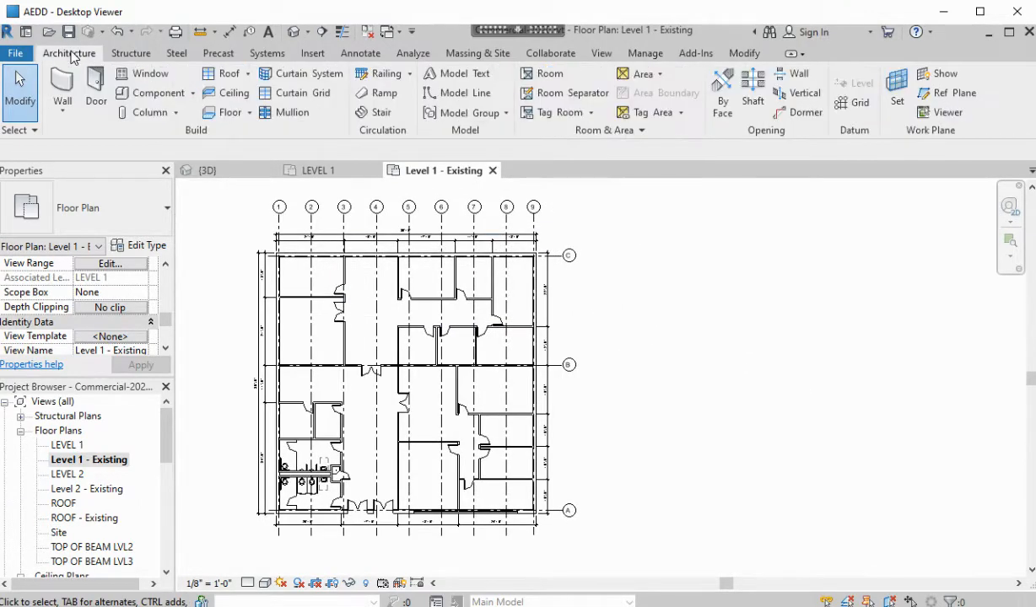
click(846, 106)
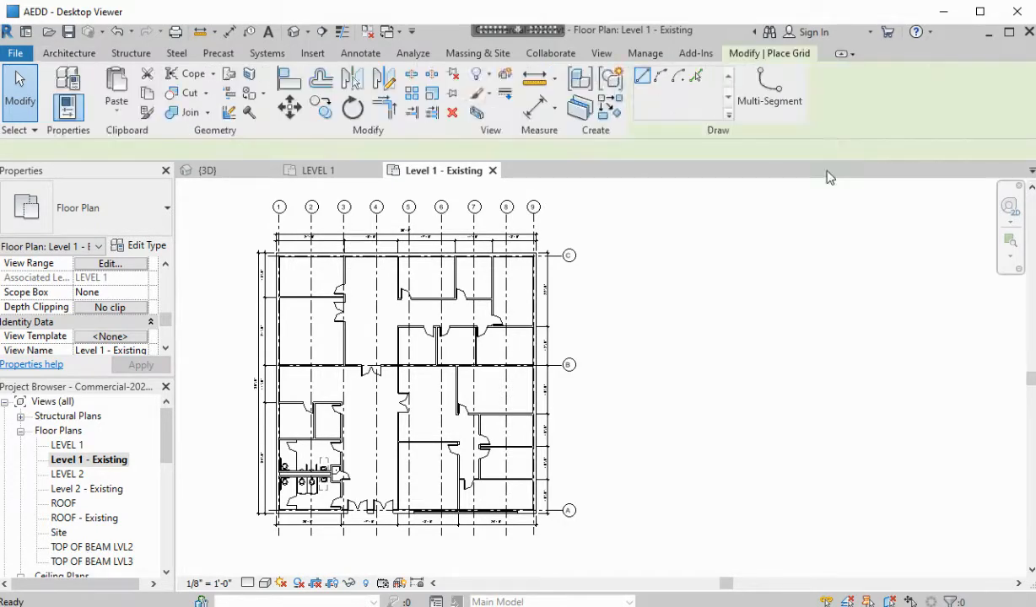
click(723, 482)
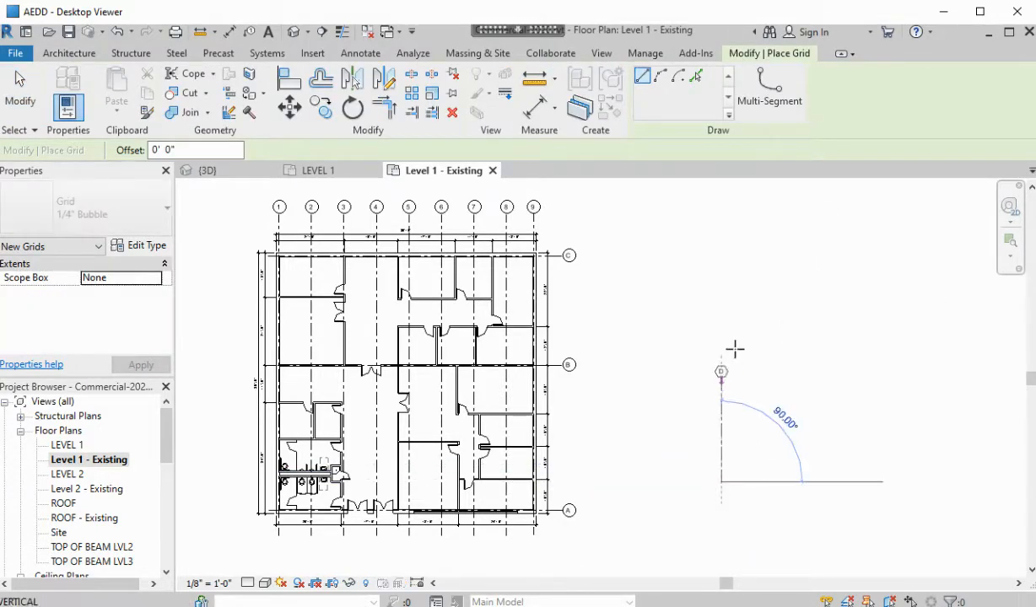
click(721, 229)
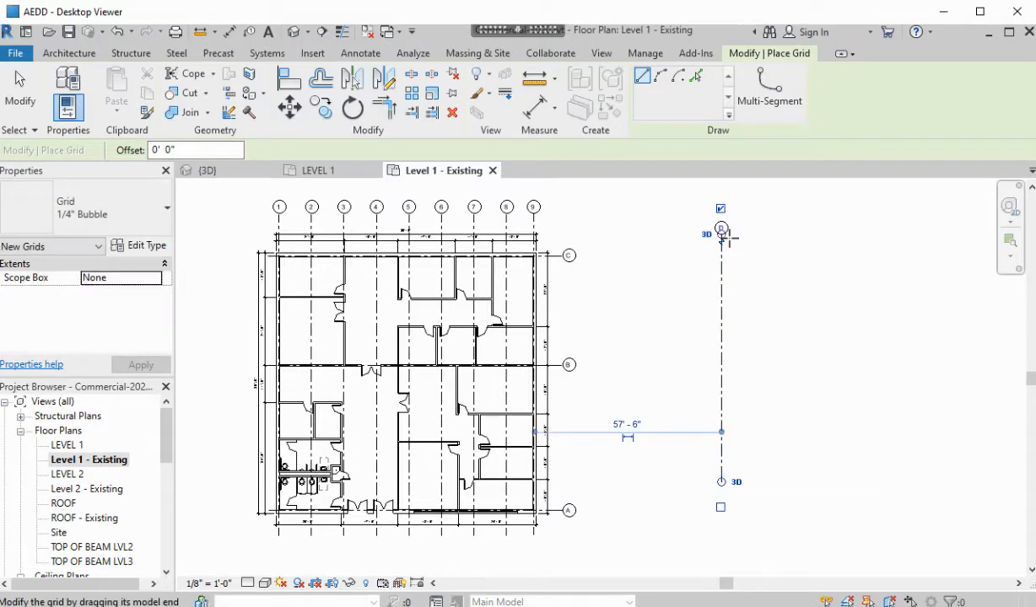
click(690, 261)
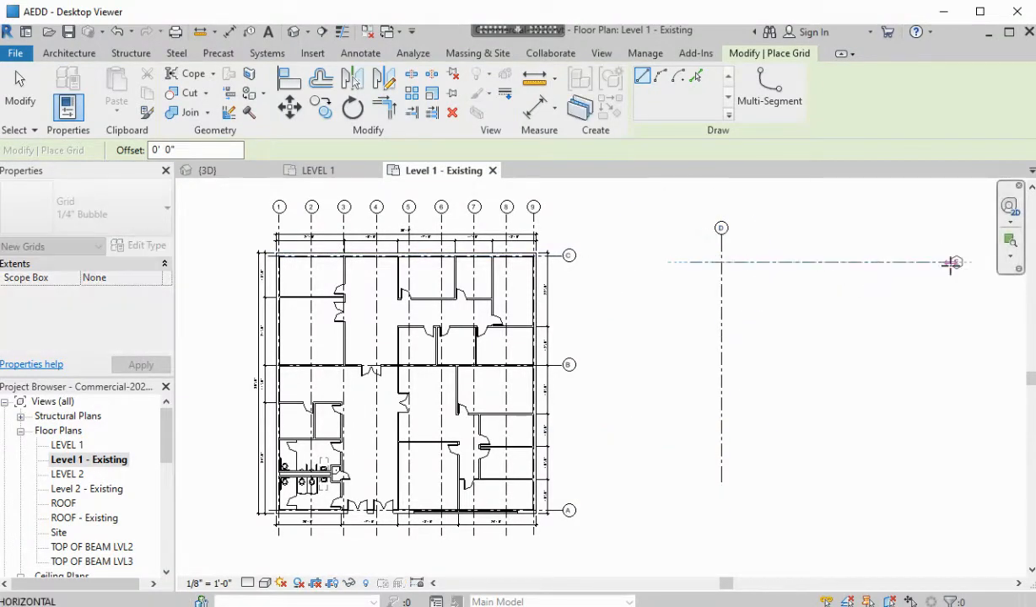
click(951, 264)
key(Escape)
key(Escape)
Rename the new vertical grid to 111
scroll(939, 290, up, 2)
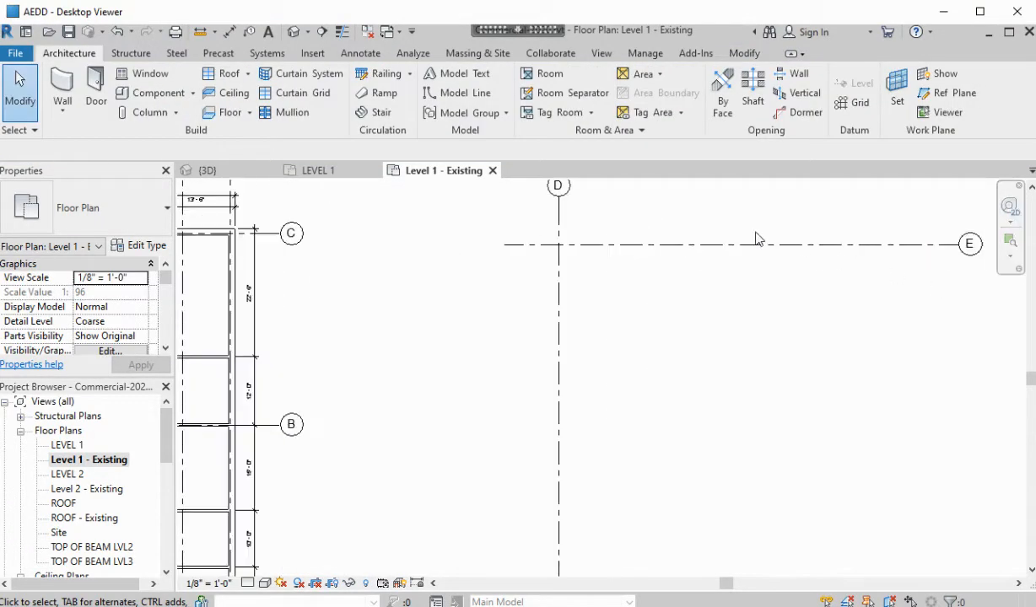
middle_drag(670, 268, 497, 306)
click(383, 221)
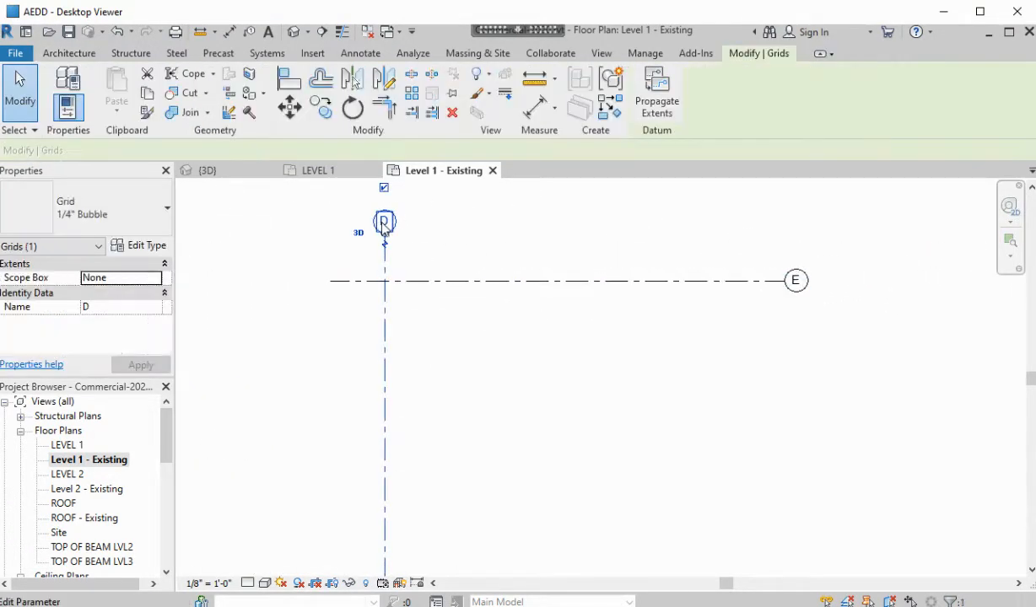
click(383, 222)
text(1)
key(Return)
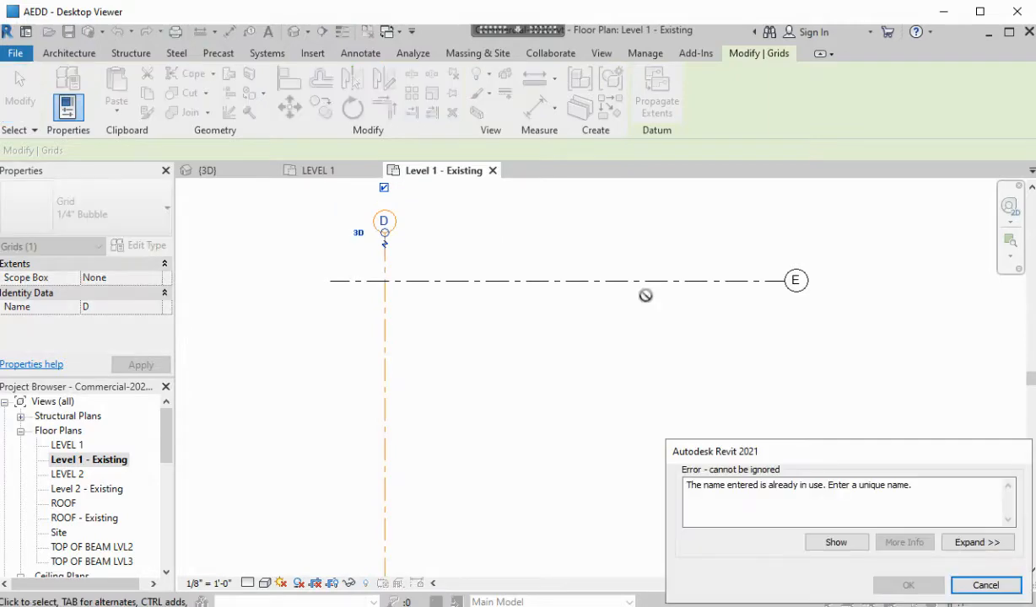
key(Escape)
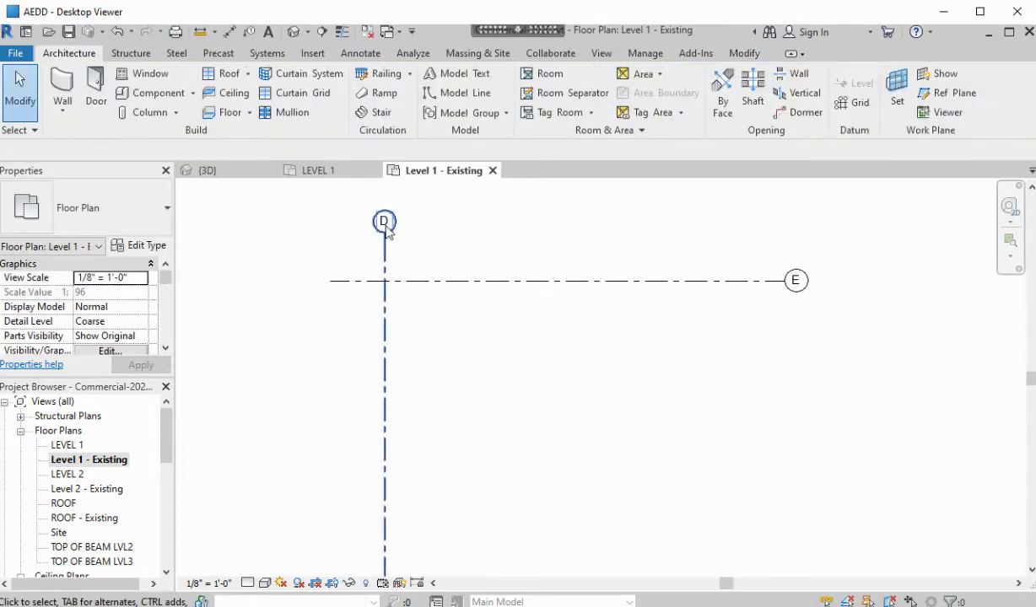
click(385, 221)
click(386, 221)
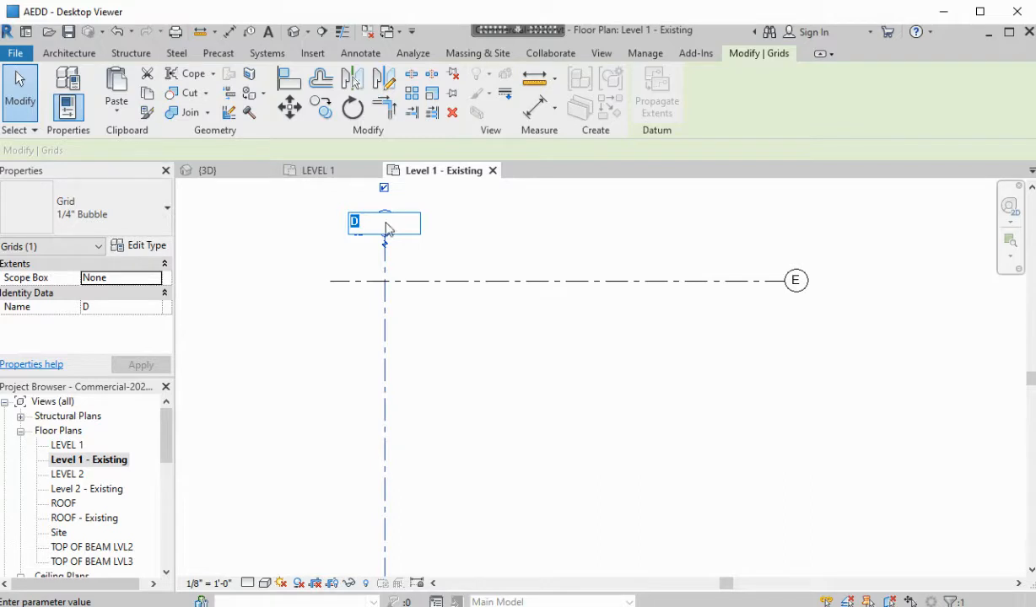
text(1A)
key(Return)
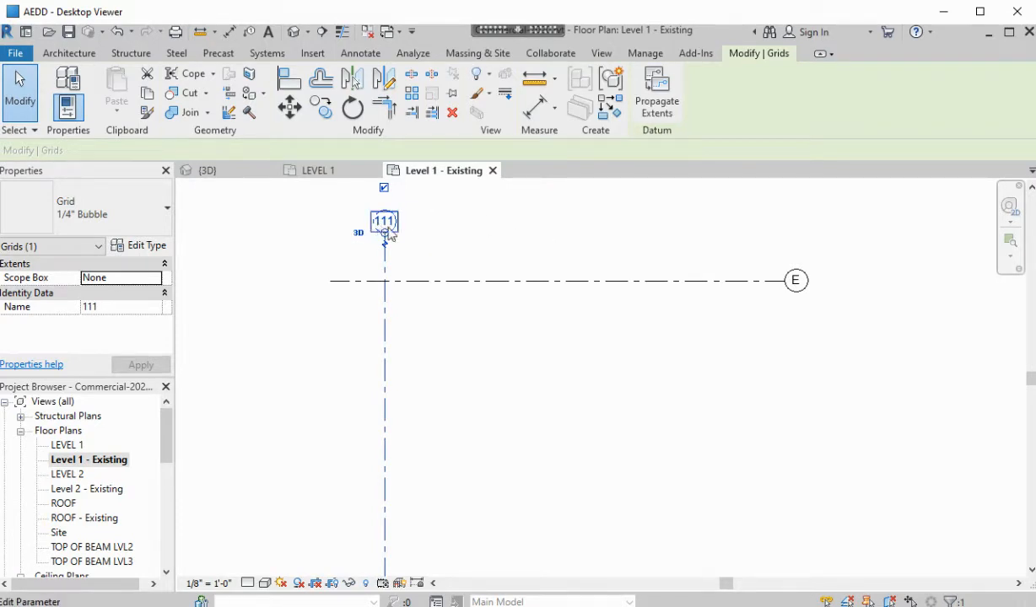
Rename the new horizontal grid from E to D
click(797, 283)
click(797, 281)
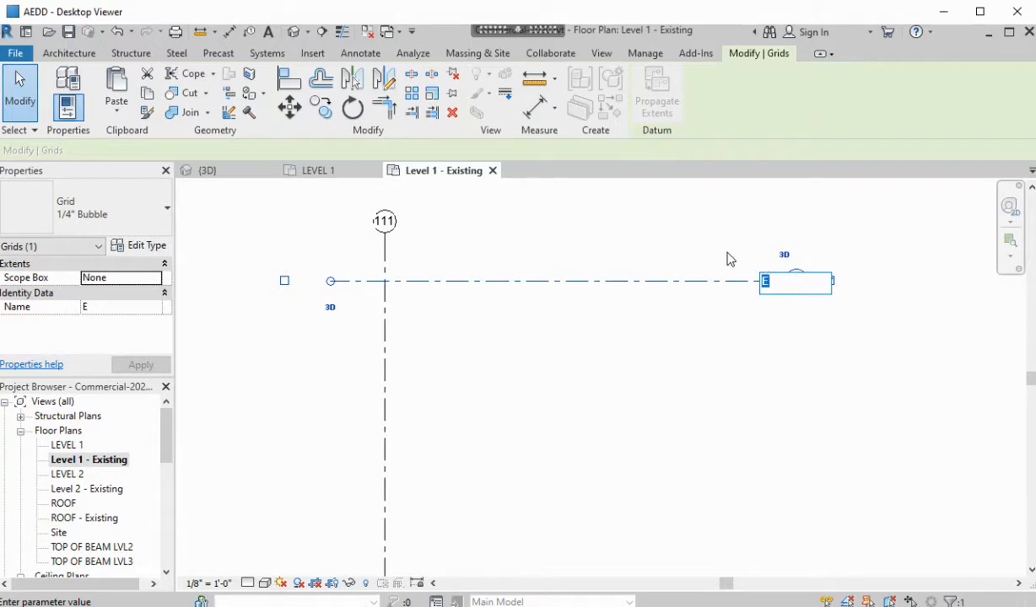
text(d)
key(Return)
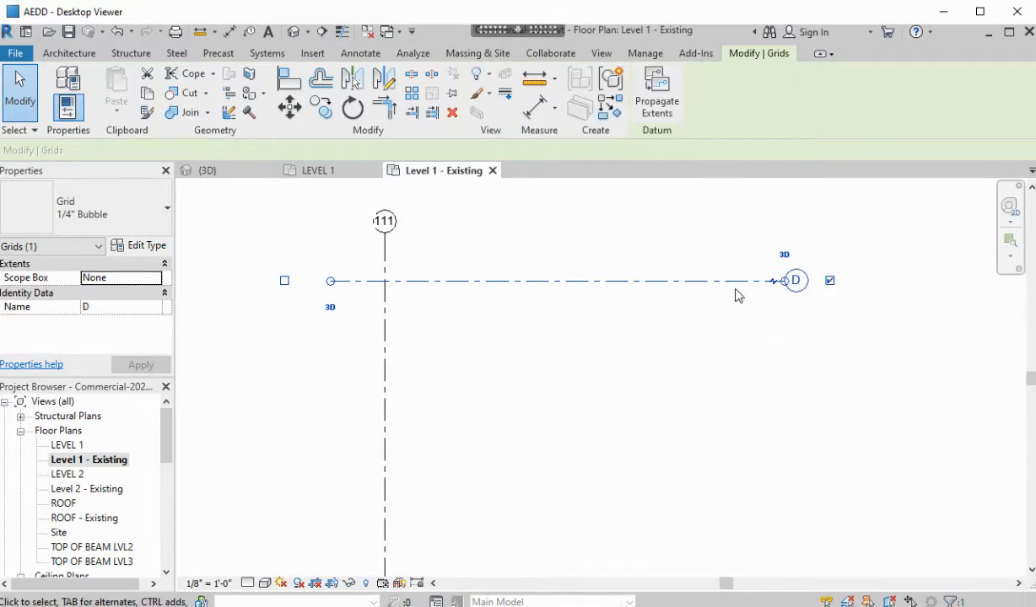
key(Escape)
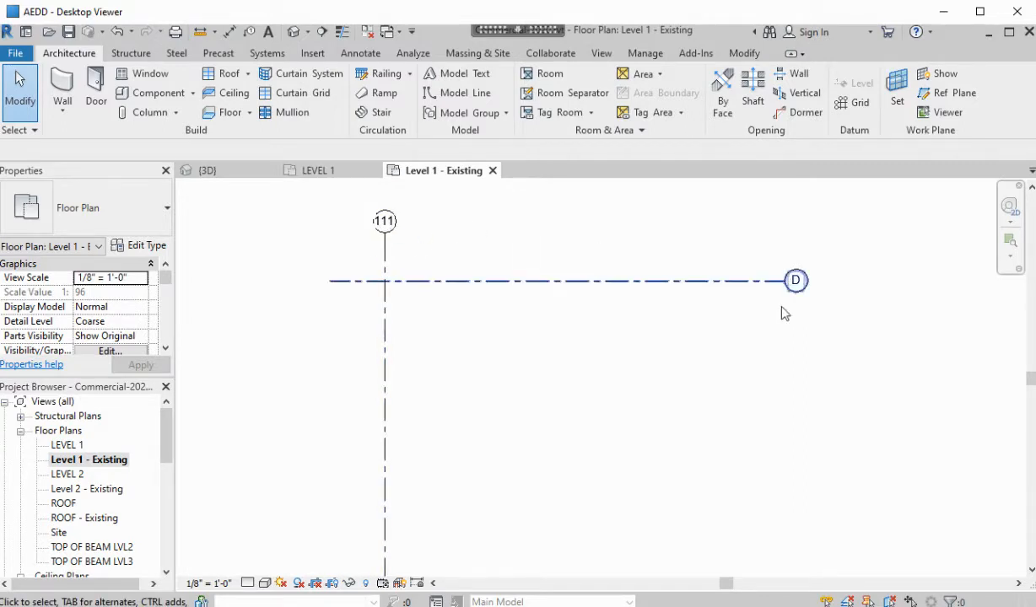
scroll(666, 362, down, 2)
scroll(397, 300, up, 3)
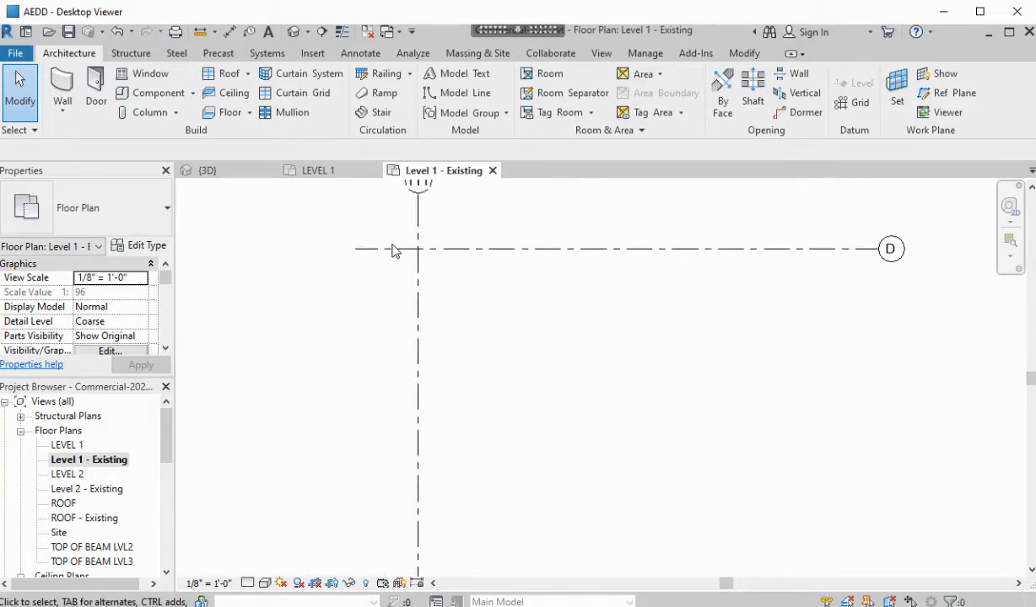
Place a structural column at the intersection of grids 111 and D
click(151, 55)
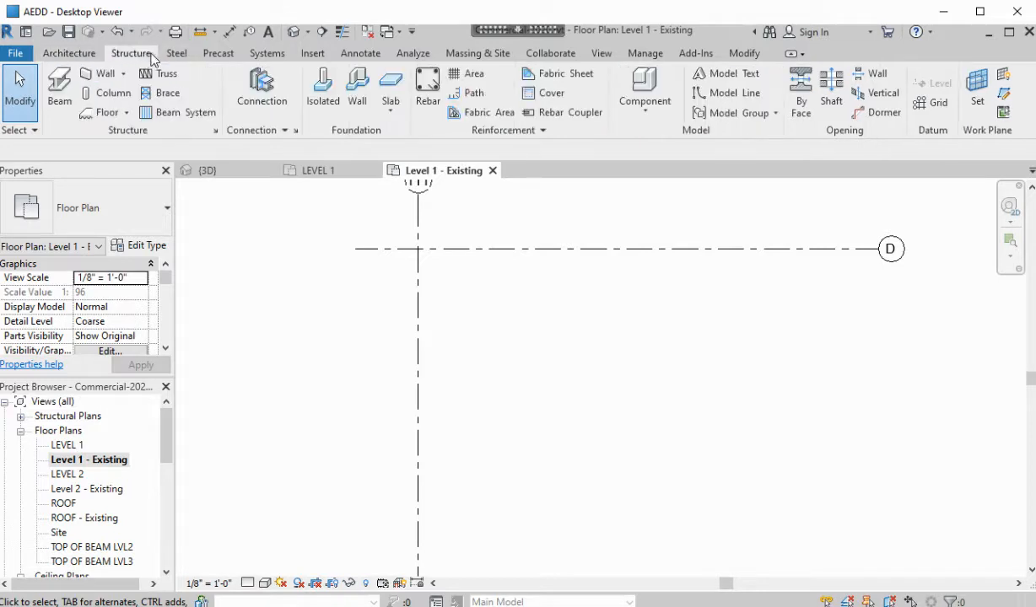
click(110, 93)
scroll(420, 261, up, 2)
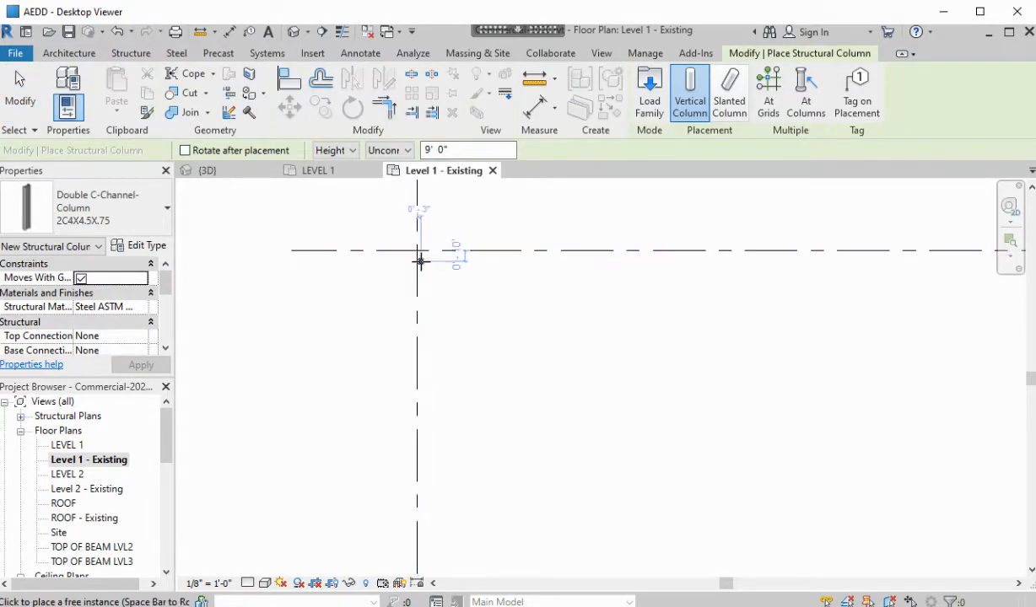
click(417, 244)
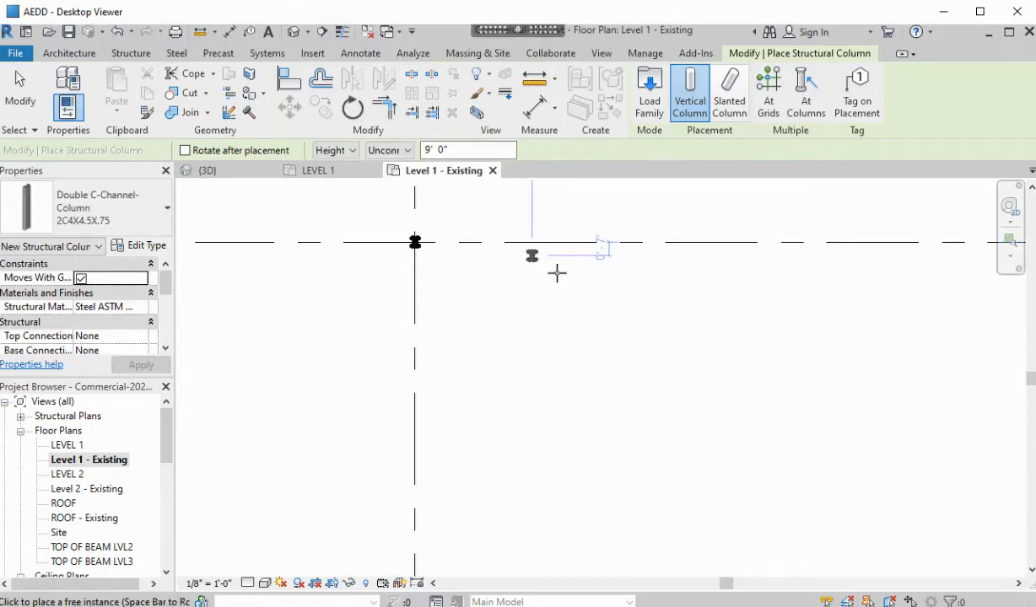
key(Escape)
Shift grid 111 right, then delete grids 111, D and the column together
scroll(551, 340, down, 3)
click(512, 339)
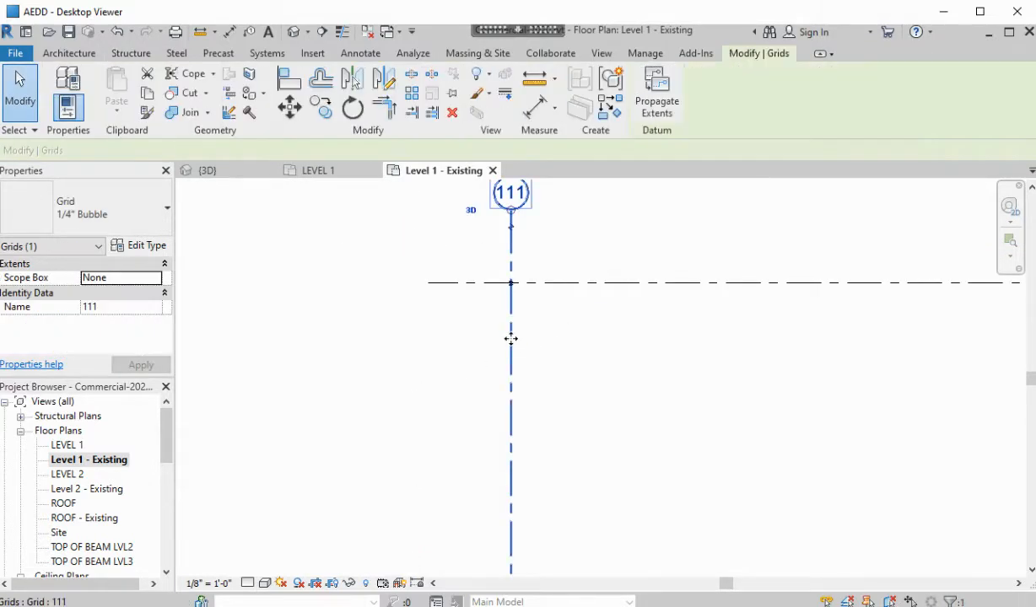
drag(511, 339, 498, 322)
click(671, 362)
scroll(670, 362, down, 3)
middle_drag(651, 367, 498, 330)
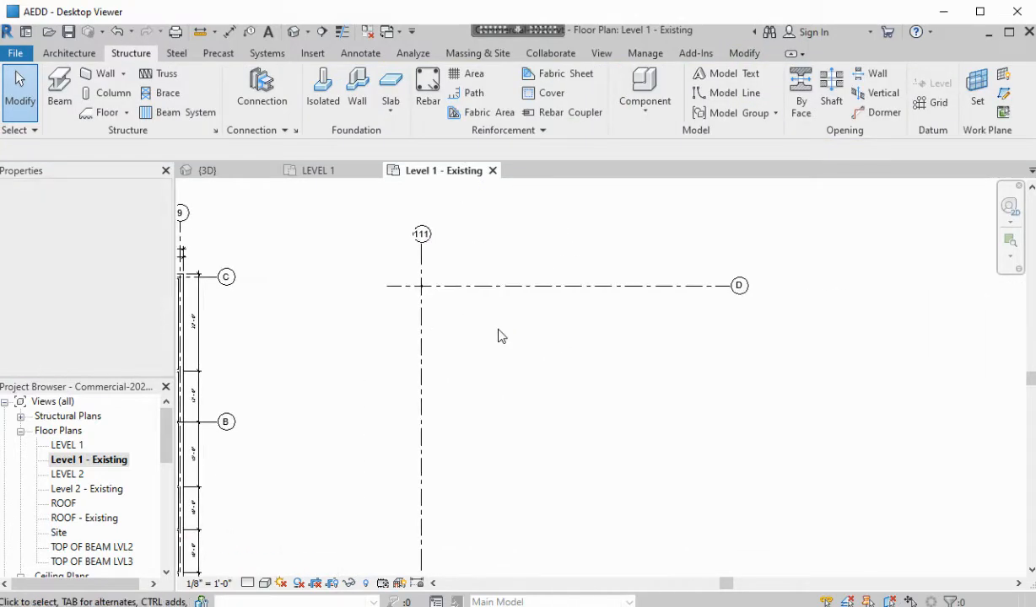
drag(559, 238, 384, 363)
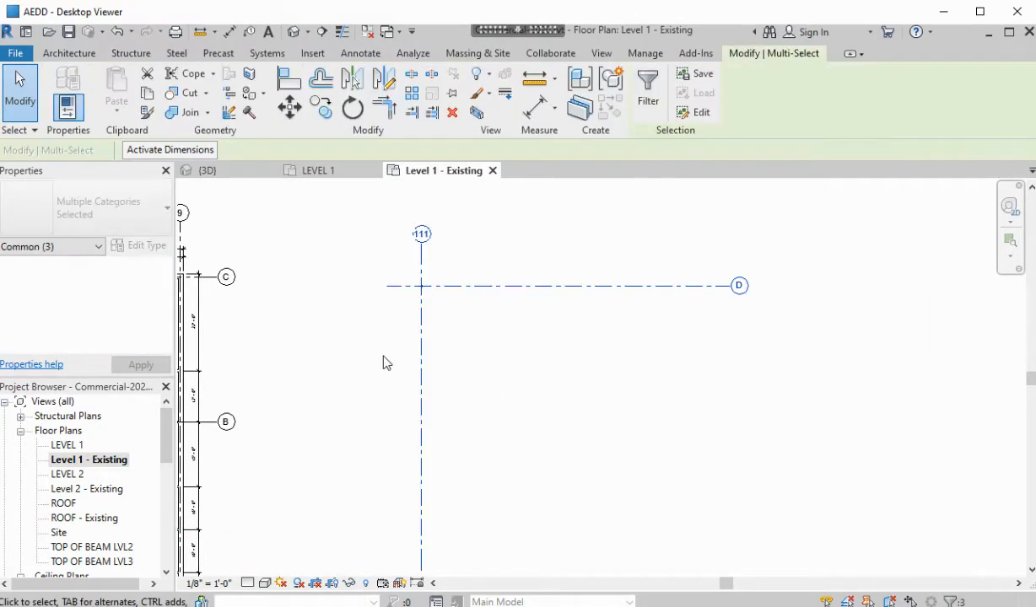
key(Delete)
middle_drag(384, 363, 754, 342)
scroll(498, 310, up, 2)
scroll(317, 289, up, 8)
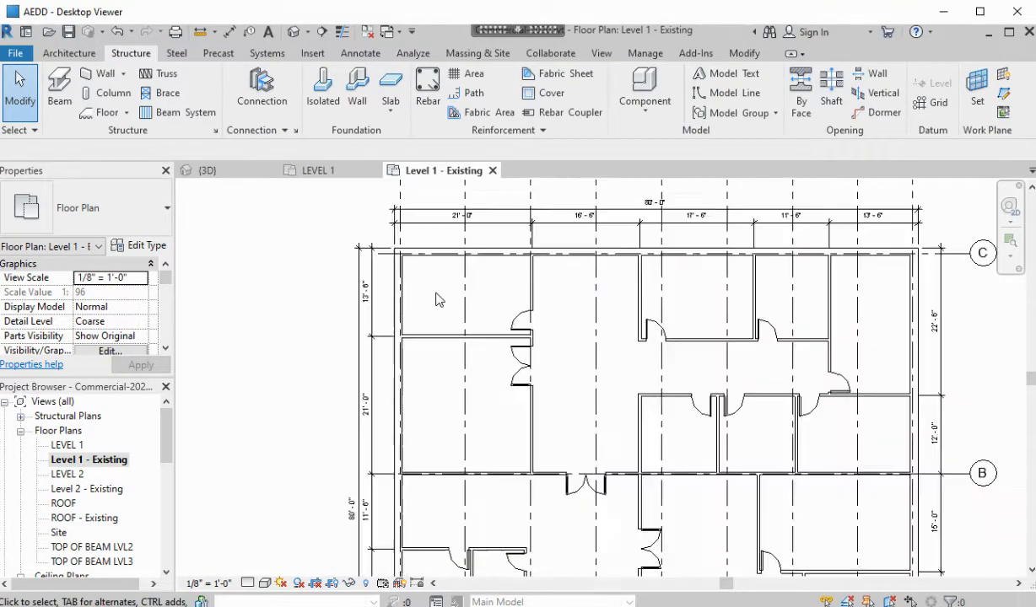
scroll(403, 263, up, 2)
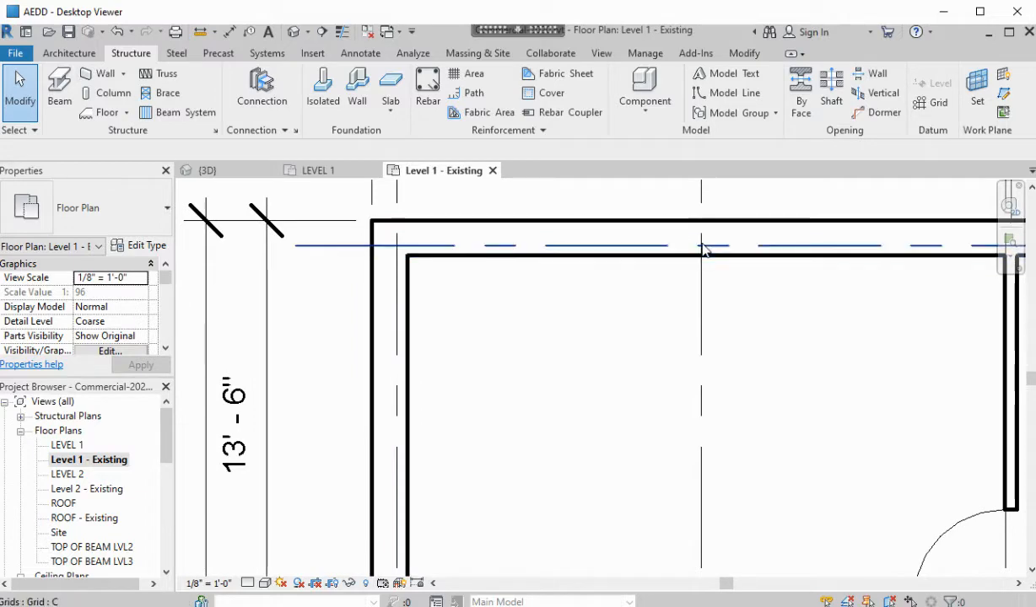
scroll(624, 325, down, 5)
scroll(697, 375, down, 5)
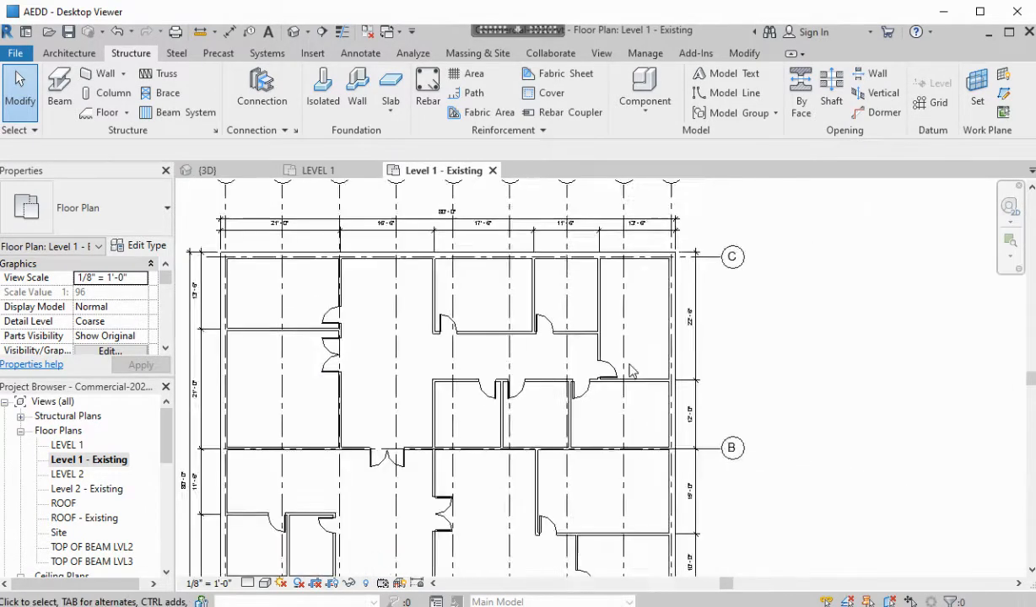
middle_drag(761, 470, 770, 434)
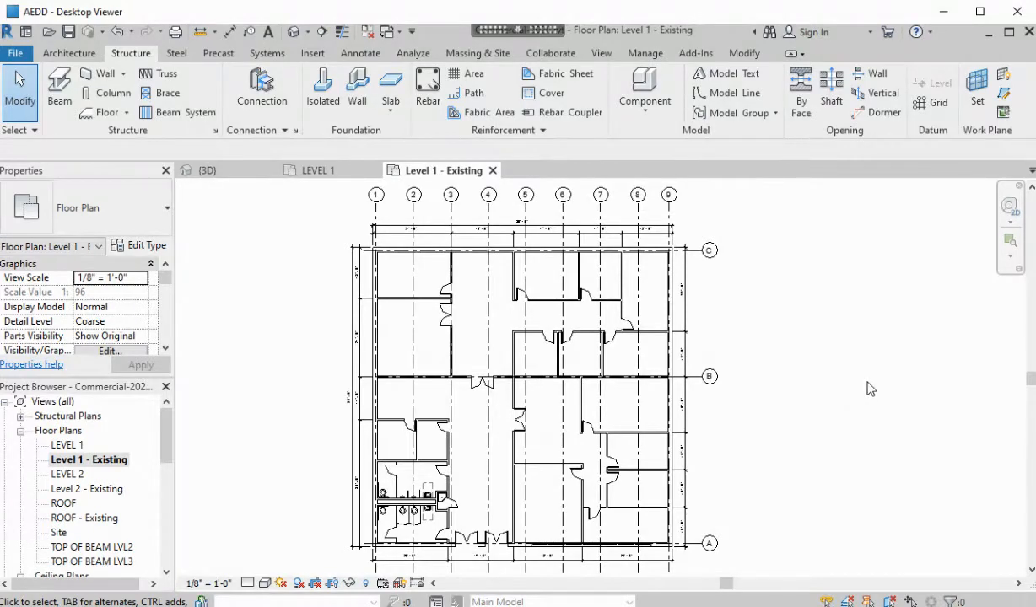
scroll(283, 359, up, 3)
middle_drag(280, 361, 249, 297)
middle_drag(325, 334, 254, 365)
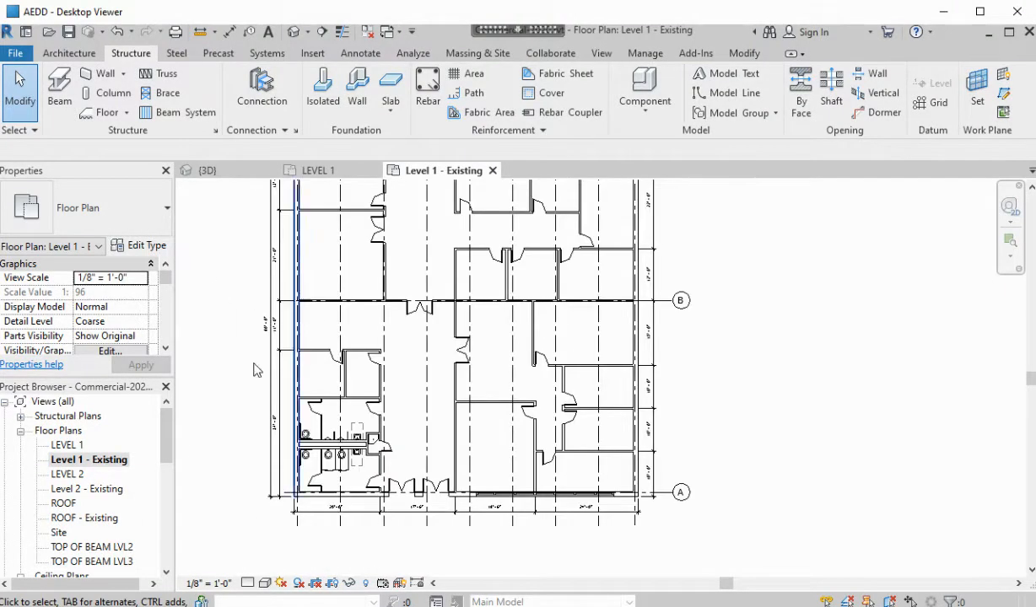
Review the Level 2 - Existing and ROOF - Existing floor plans
double_click(107, 493)
scroll(342, 424, down, 1)
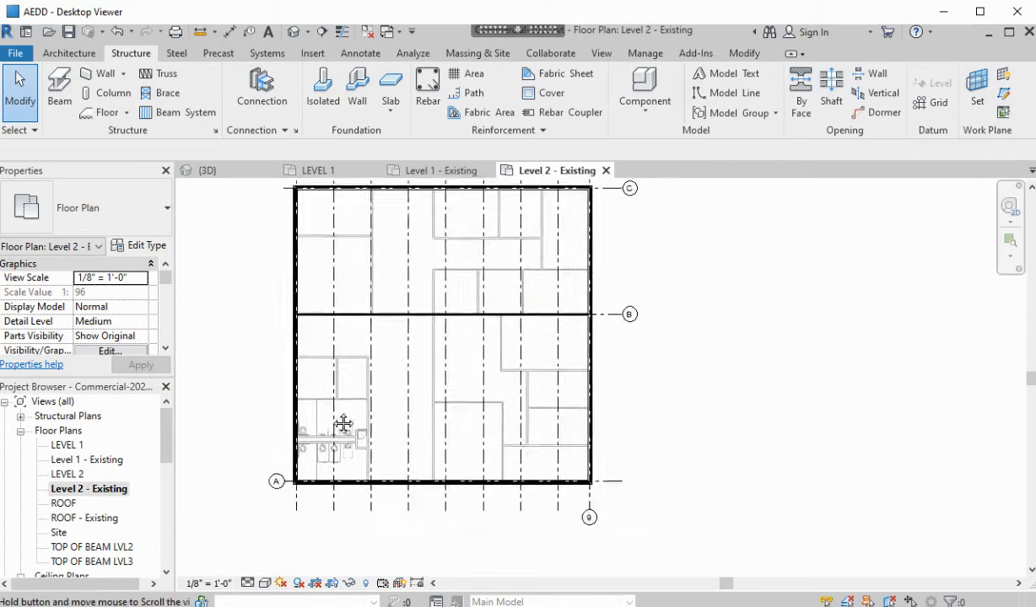
middle_drag(342, 425, 392, 477)
drag(166, 286, 170, 341)
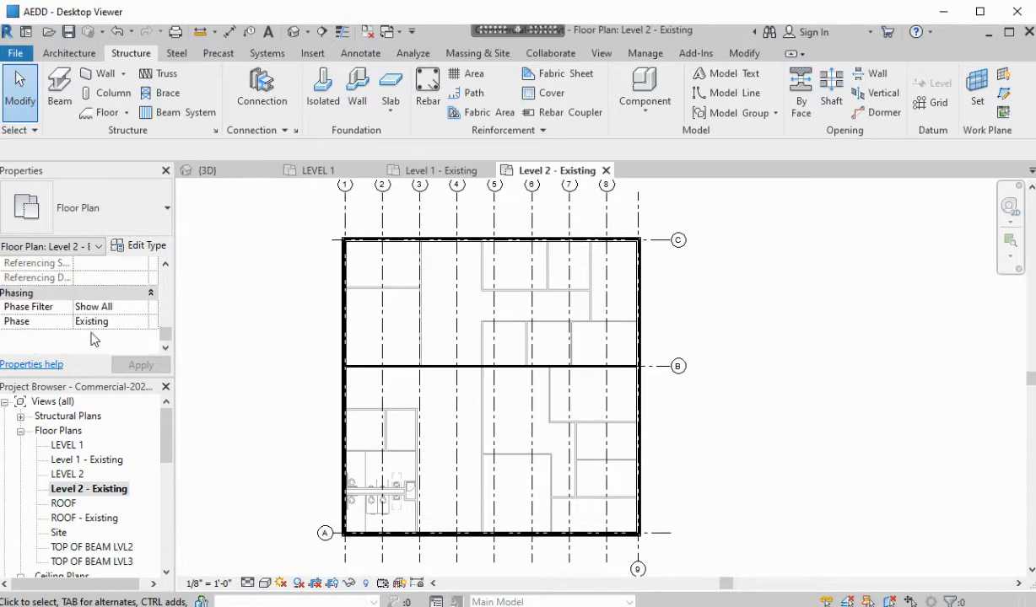
double_click(108, 519)
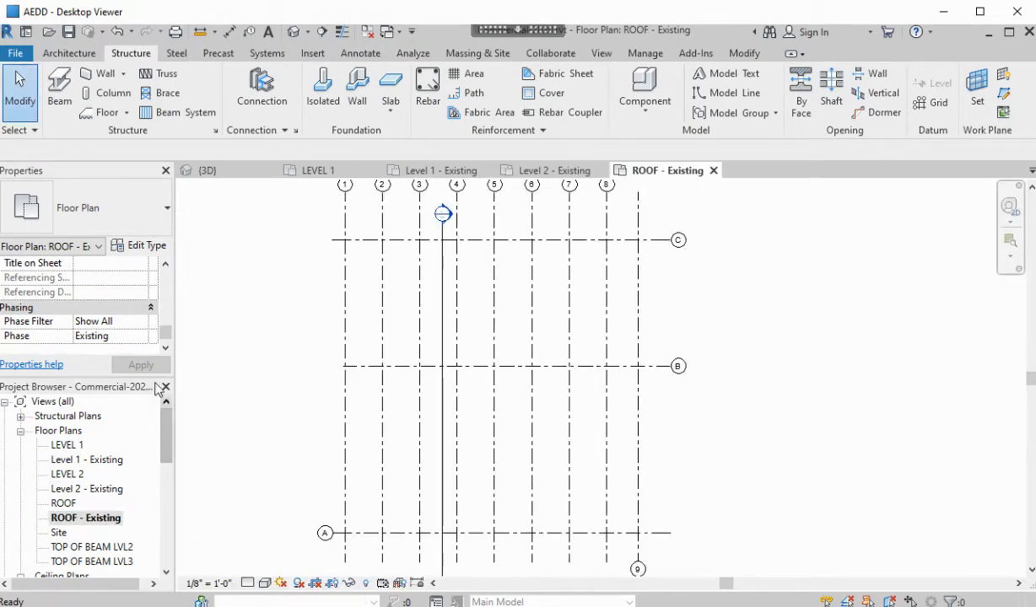
Open Section 1 to display all the building levels
double_click(443, 216)
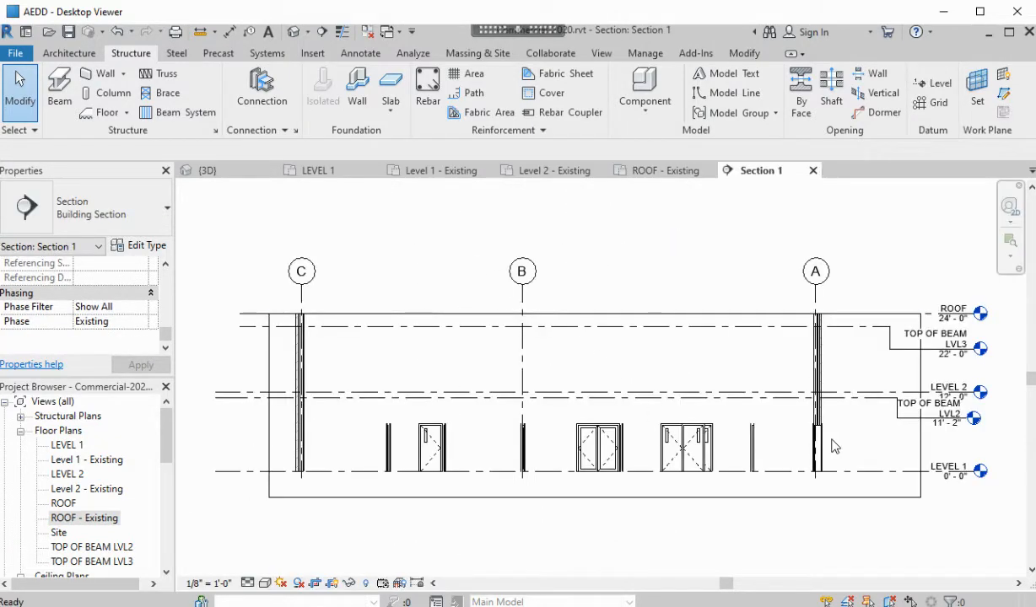
scroll(831, 446, up, 2)
scroll(844, 445, down, 1)
scroll(540, 435, up, 4)
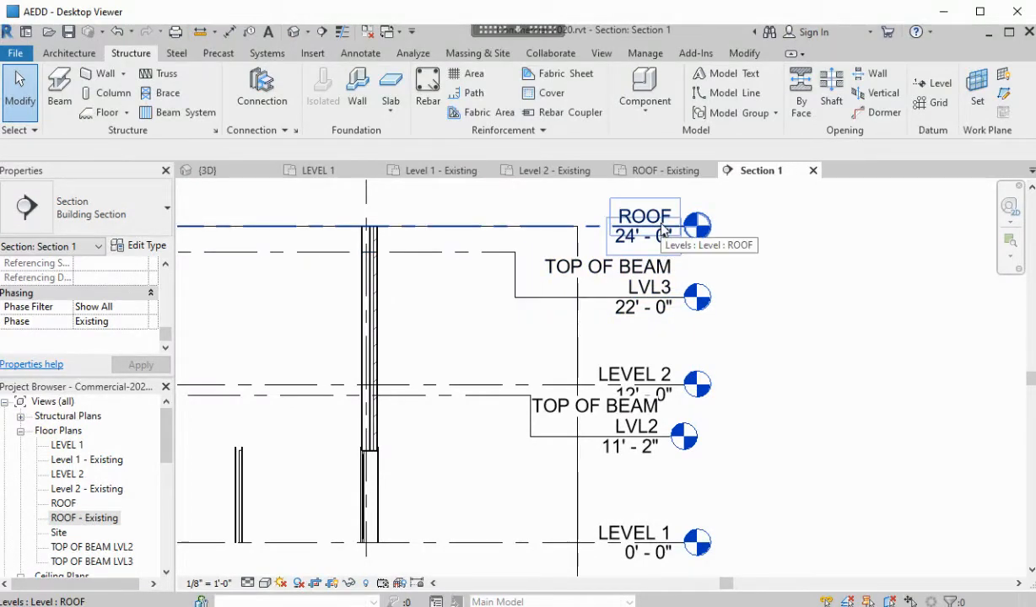
Change the 22'-0" level name from LVL3 to ROOF, renaming its matching views too
click(658, 288)
click(662, 288)
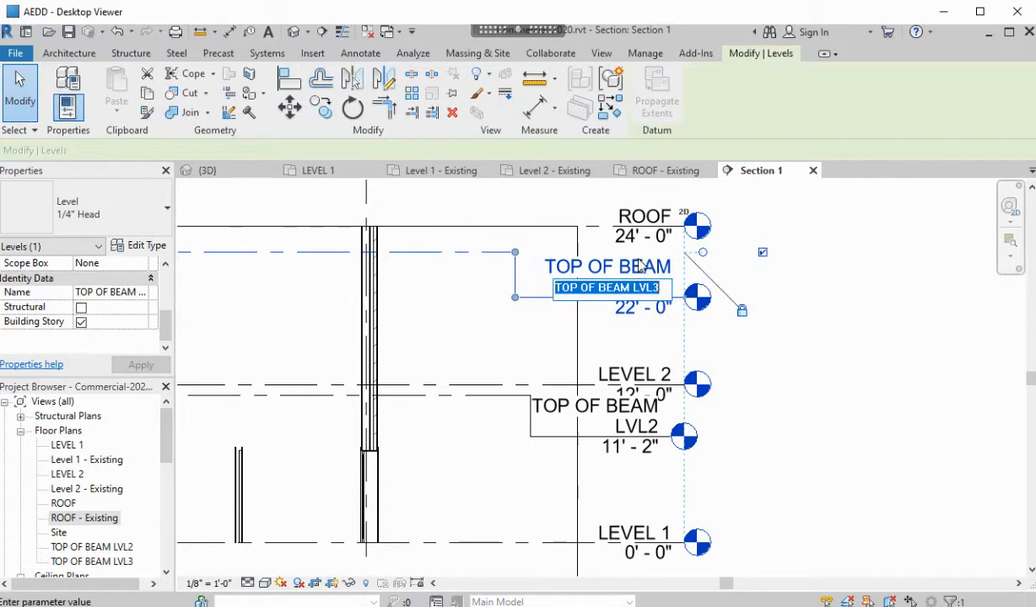
drag(664, 288, 635, 289)
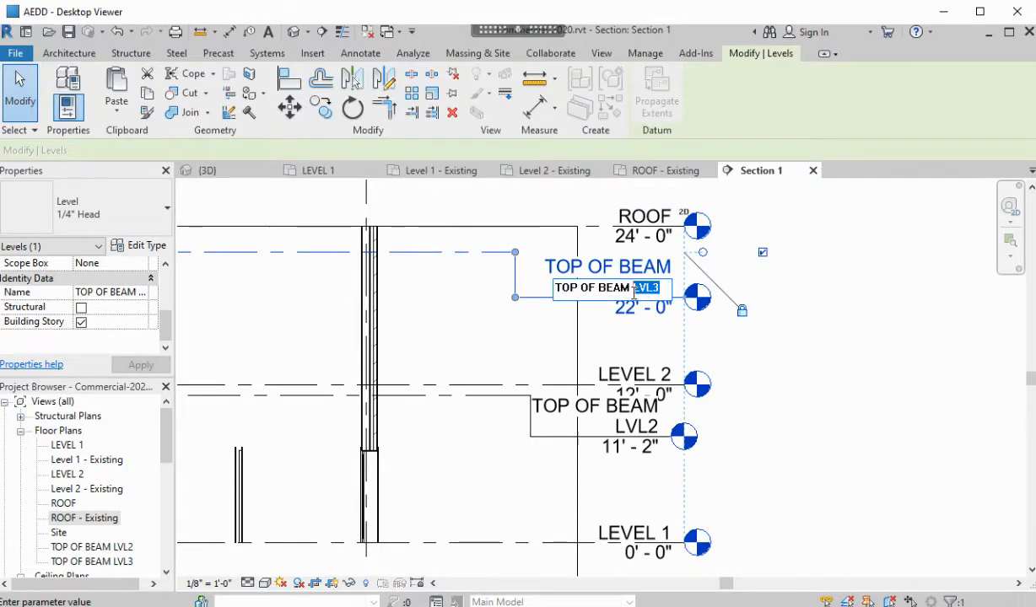
text(roof)
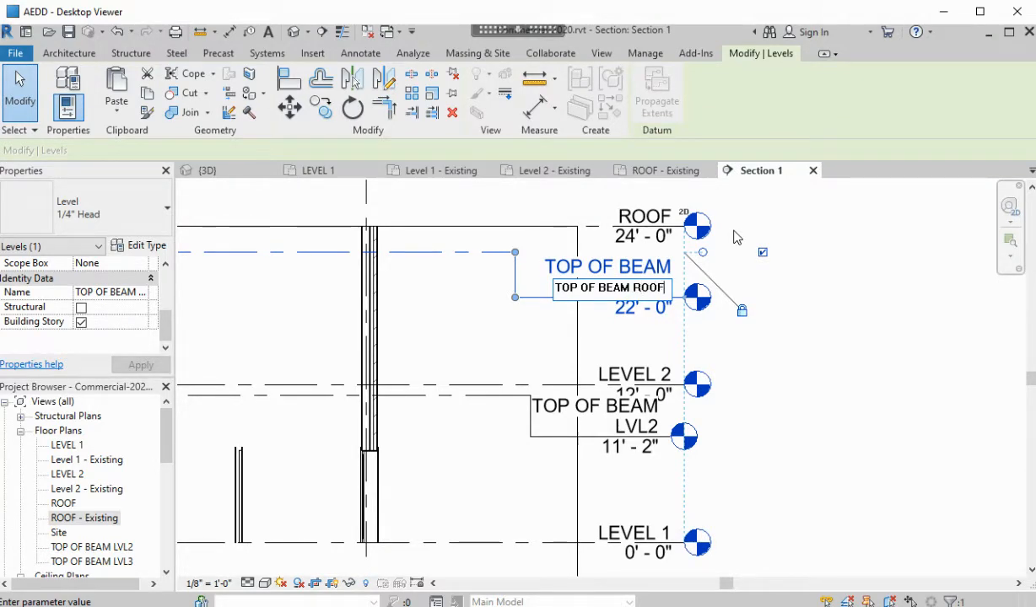
click(810, 304)
click(579, 306)
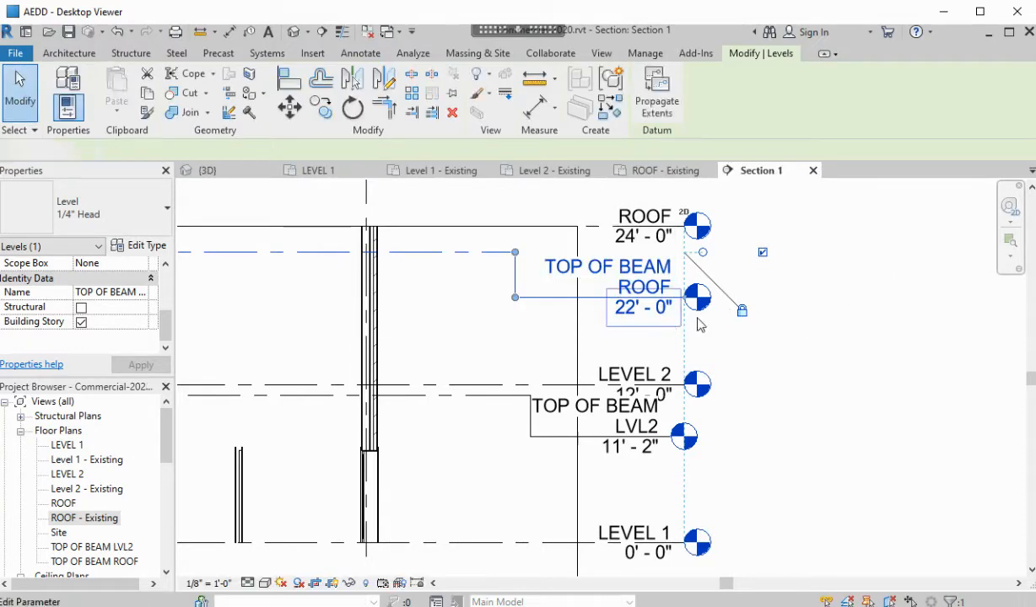
click(699, 326)
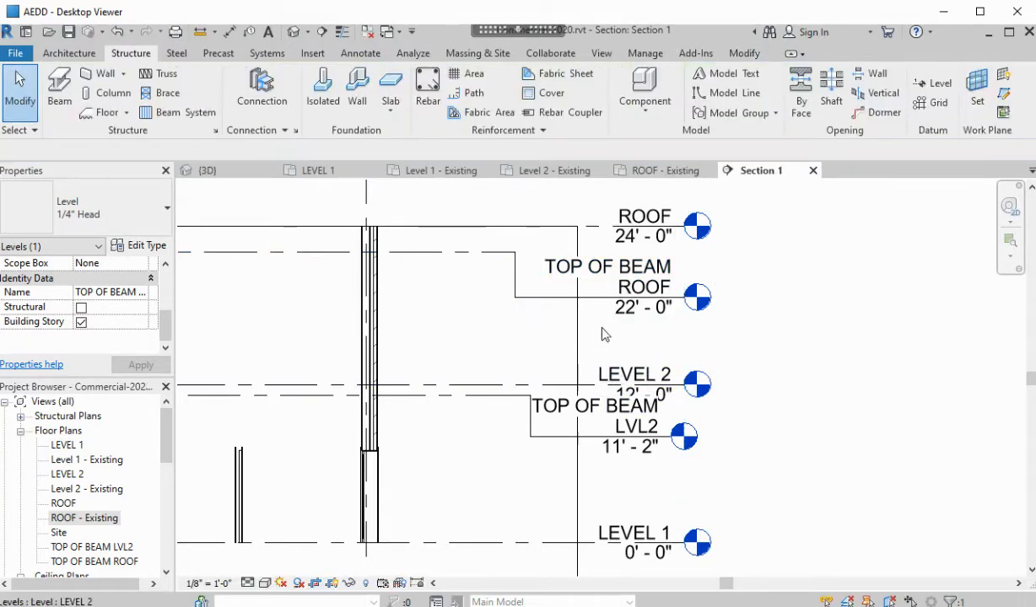
Drag the TOP OF BEAM LVL2 head down so it sits below Level 2's 12'-0" label
click(635, 431)
drag(530, 439, 529, 456)
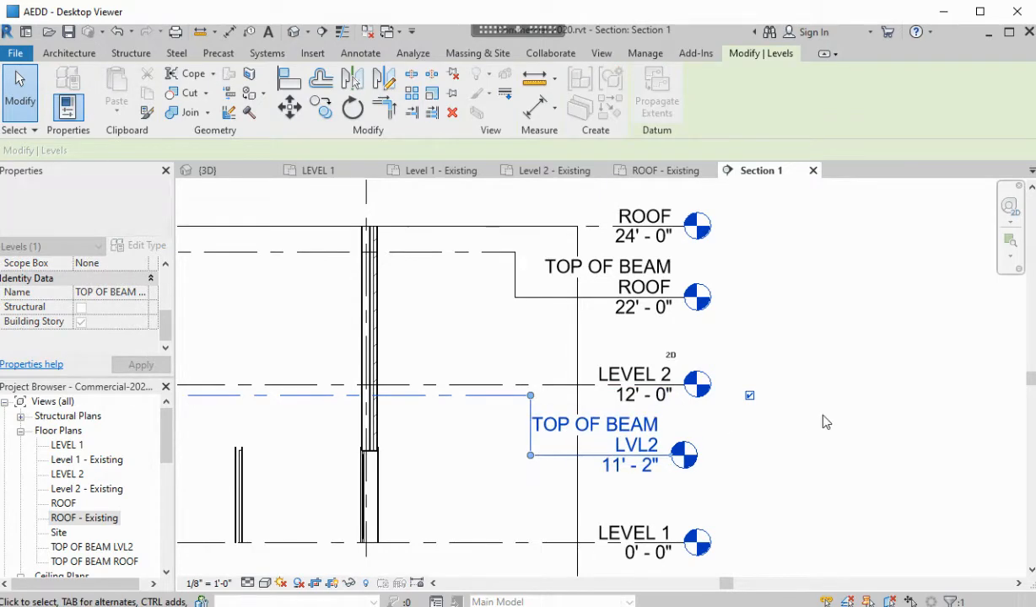
click(806, 392)
scroll(763, 348, down, 2)
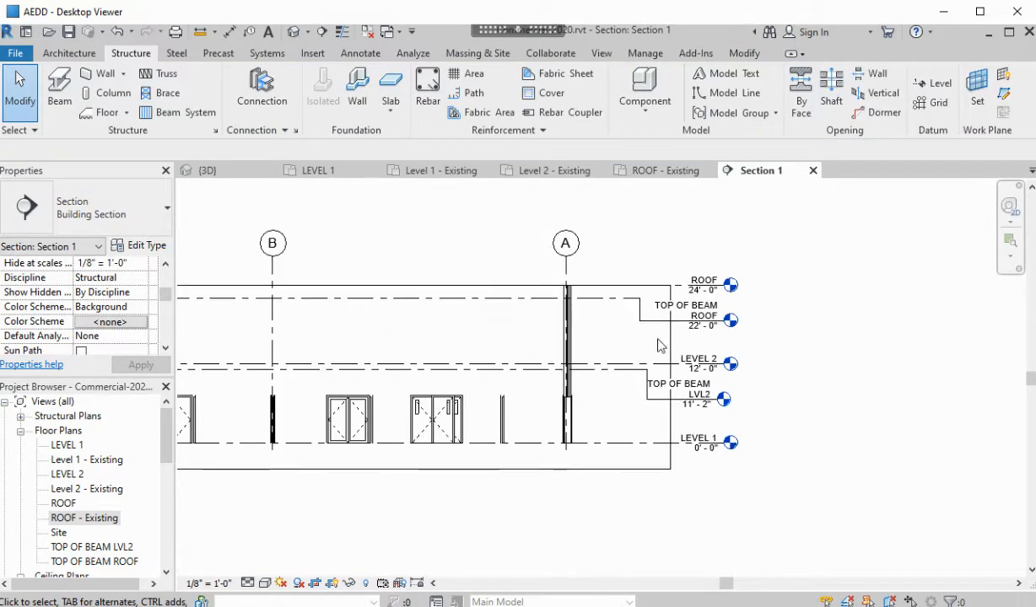
middle_drag(568, 355, 839, 391)
scroll(748, 413, up, 2)
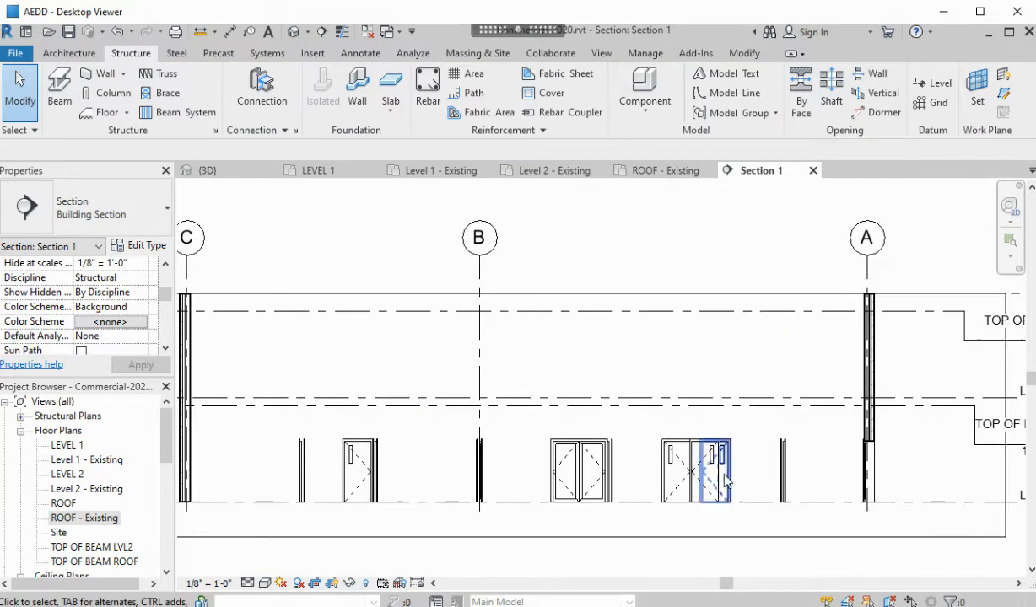
scroll(835, 427, down, 1)
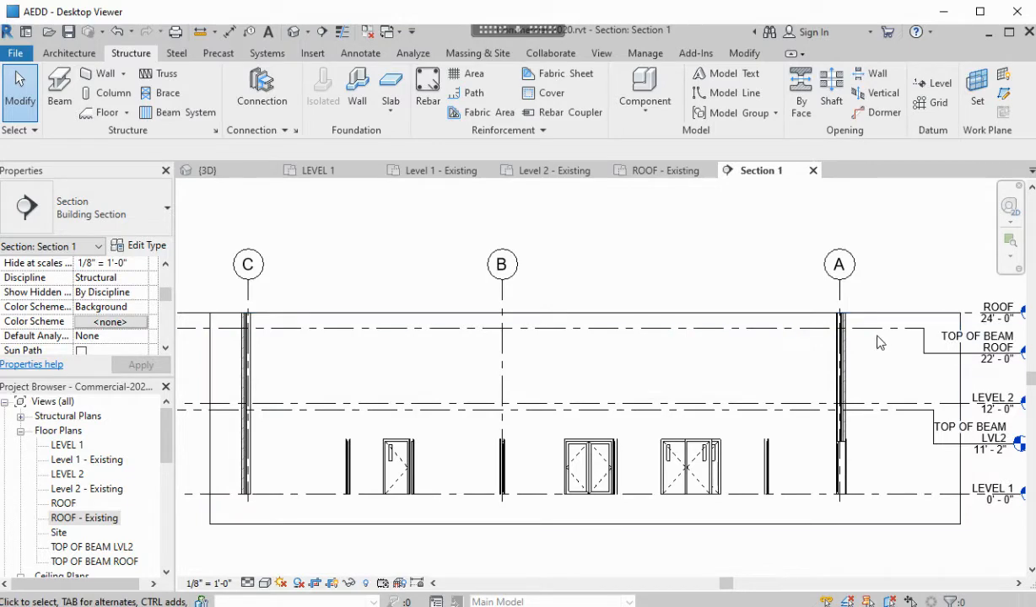
Raise the section crop's top edge and elbow the TOP OF BEAM ROOF head below ROOF
click(898, 314)
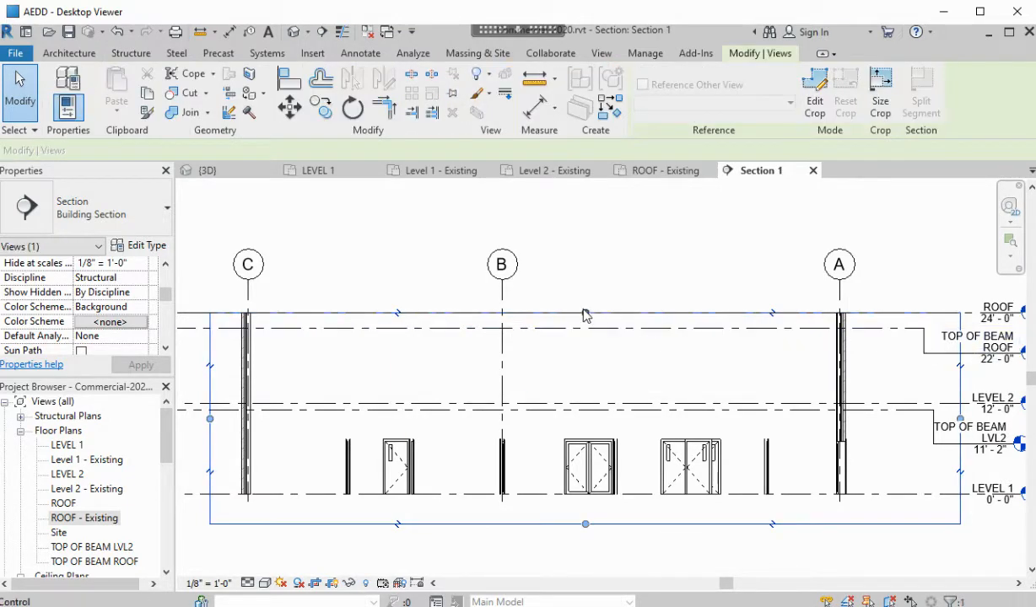
drag(584, 314, 587, 301)
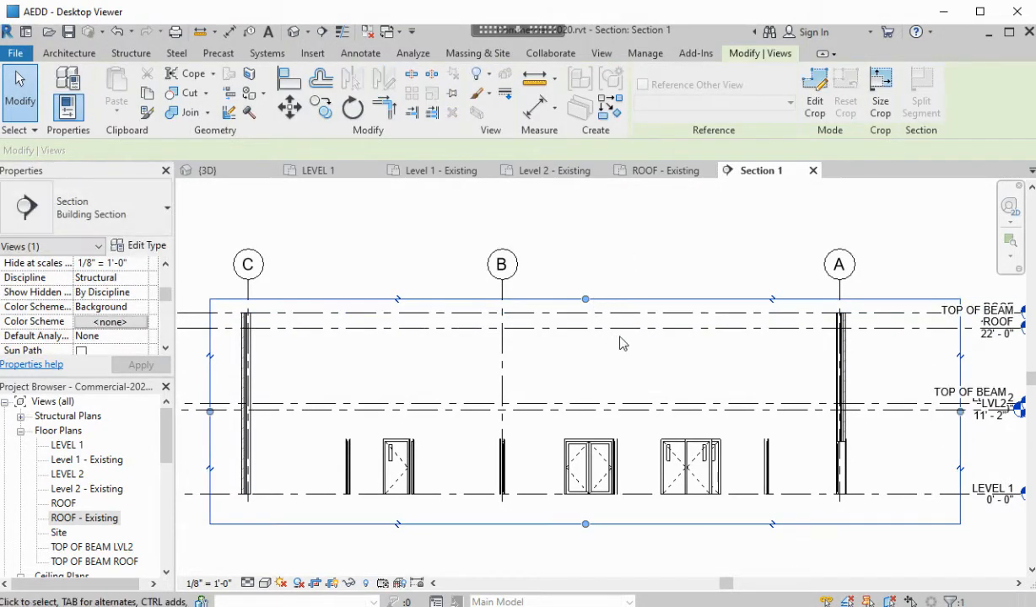
click(878, 332)
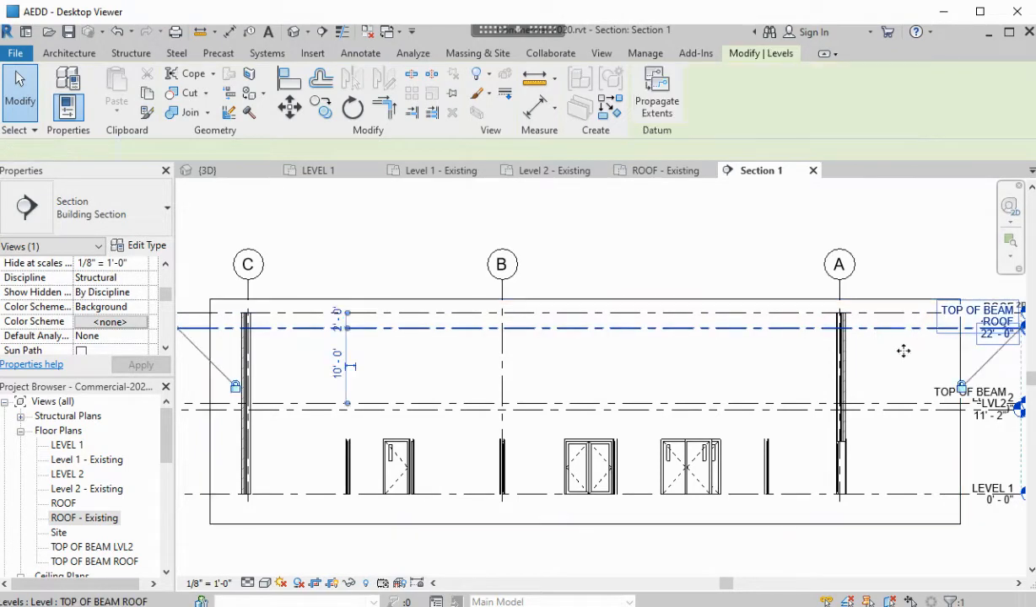
middle_drag(902, 352, 736, 404)
scroll(860, 377, up, 3)
scroll(871, 383, up, 1)
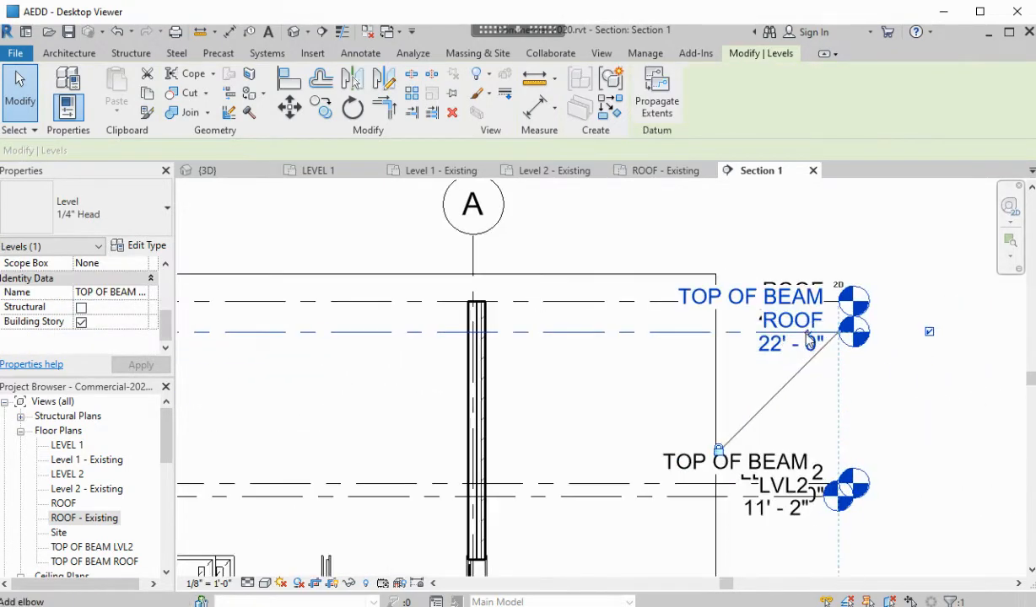
click(811, 334)
drag(784, 335, 656, 398)
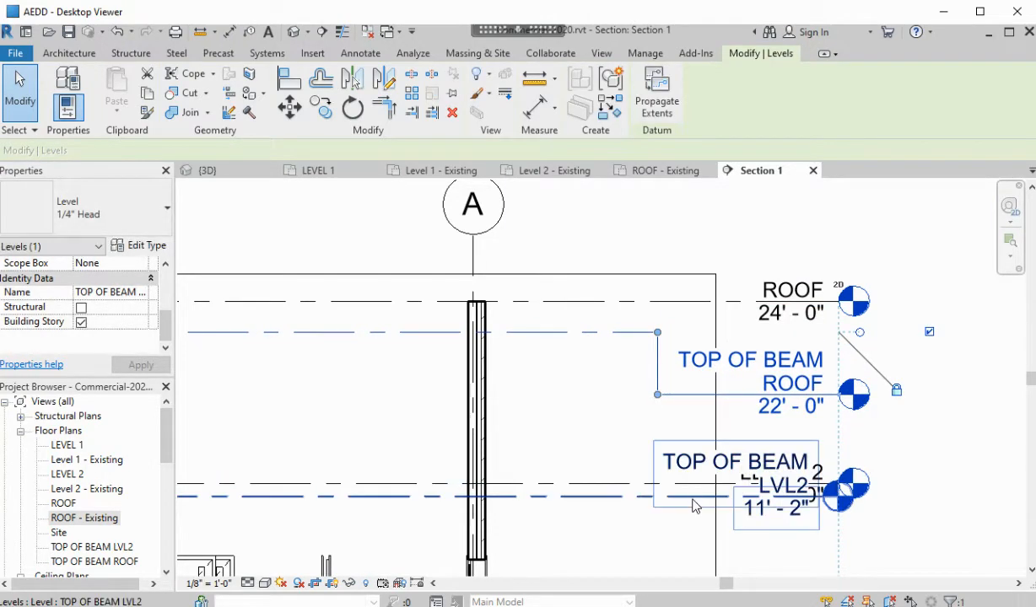
Add an elbow to the TOP OF BEAM LVL2 head and pull it below LEVEL 2
click(737, 503)
click(791, 509)
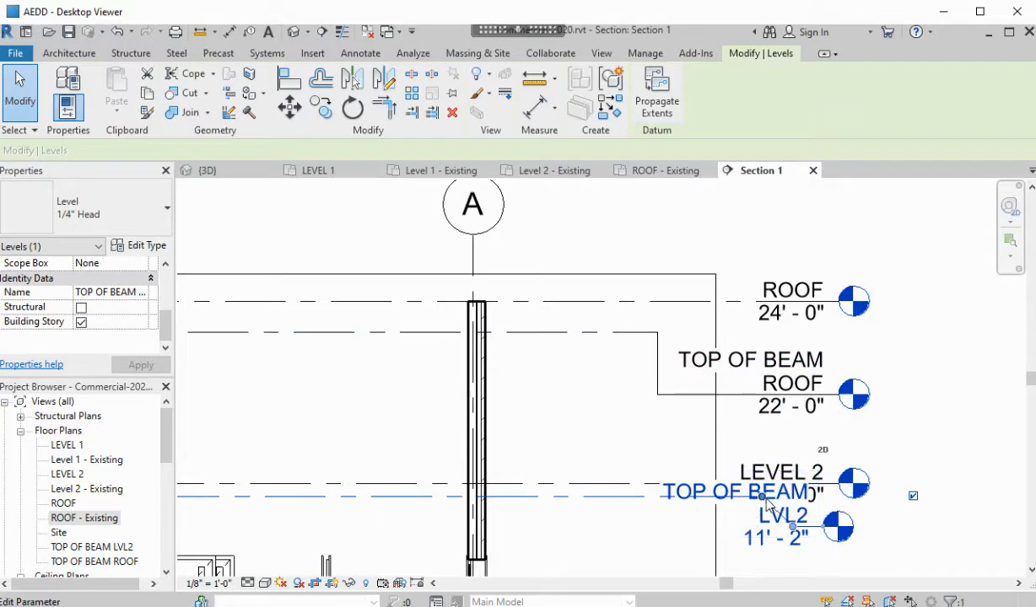
drag(657, 502, 654, 506)
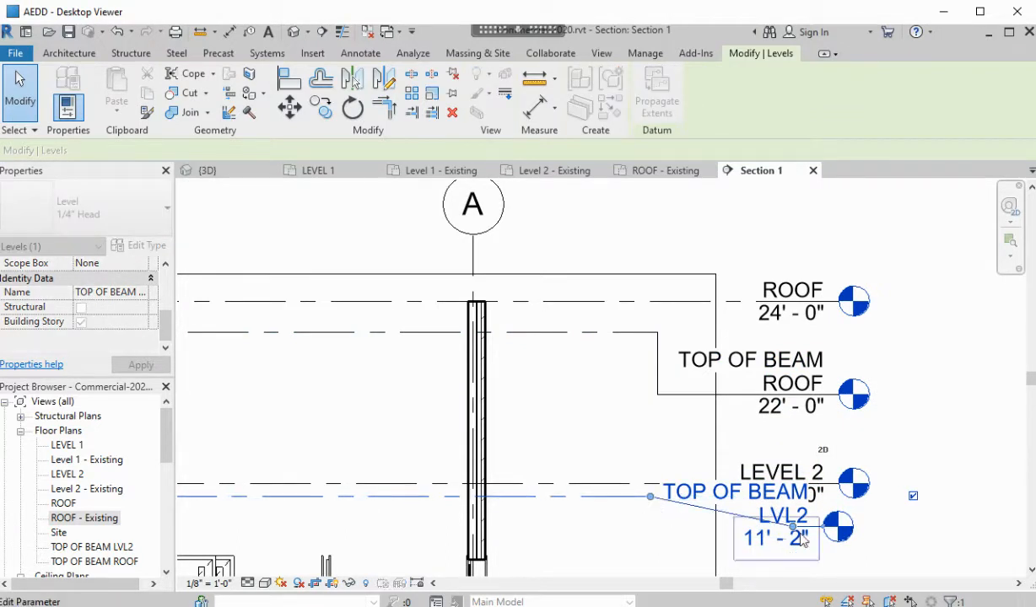
drag(793, 528, 650, 560)
click(898, 438)
scroll(900, 392, down, 7)
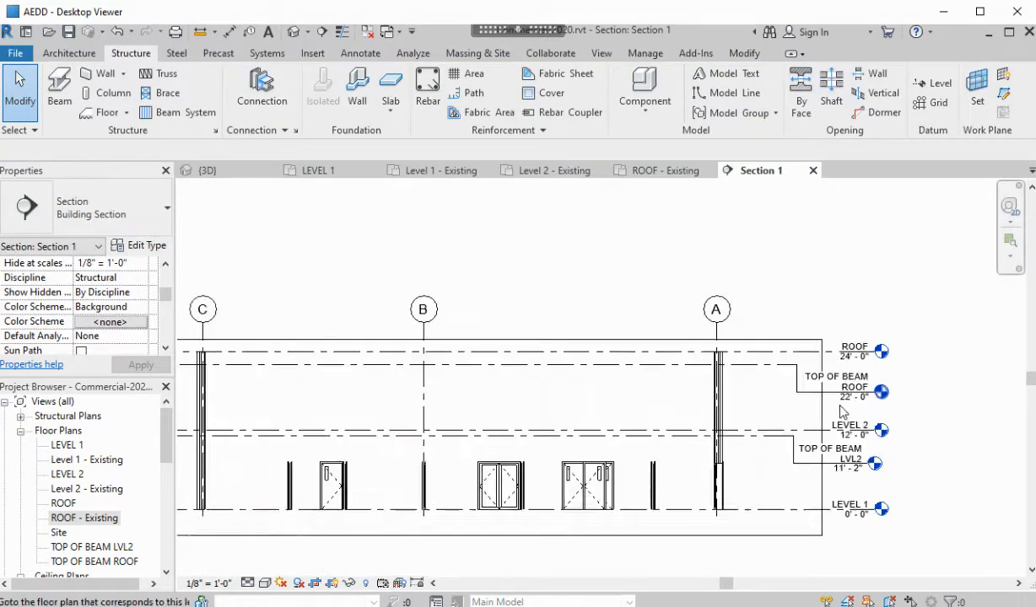
middle_drag(798, 463, 848, 412)
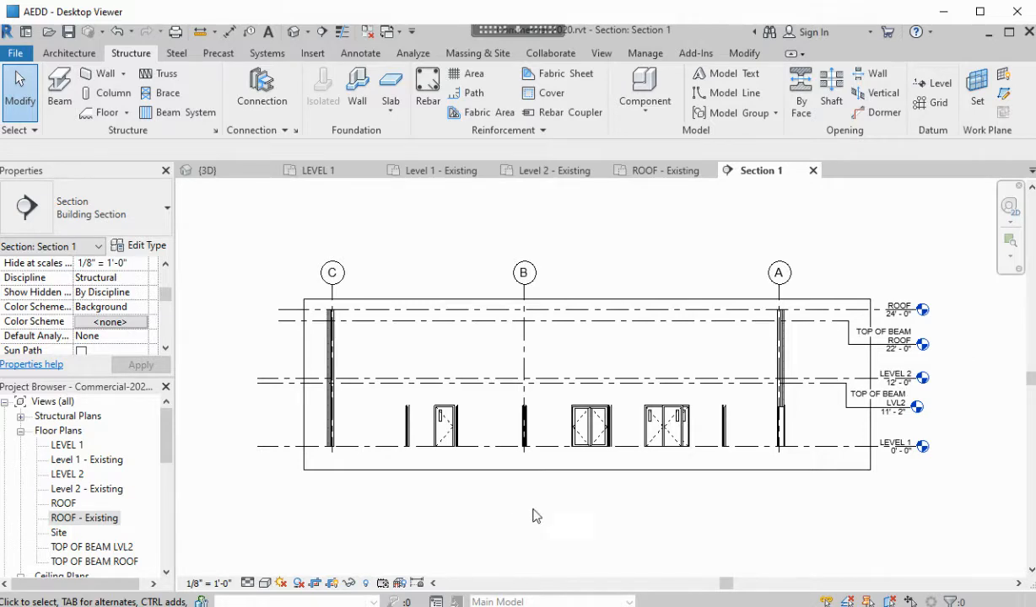
scroll(608, 380, up, 2)
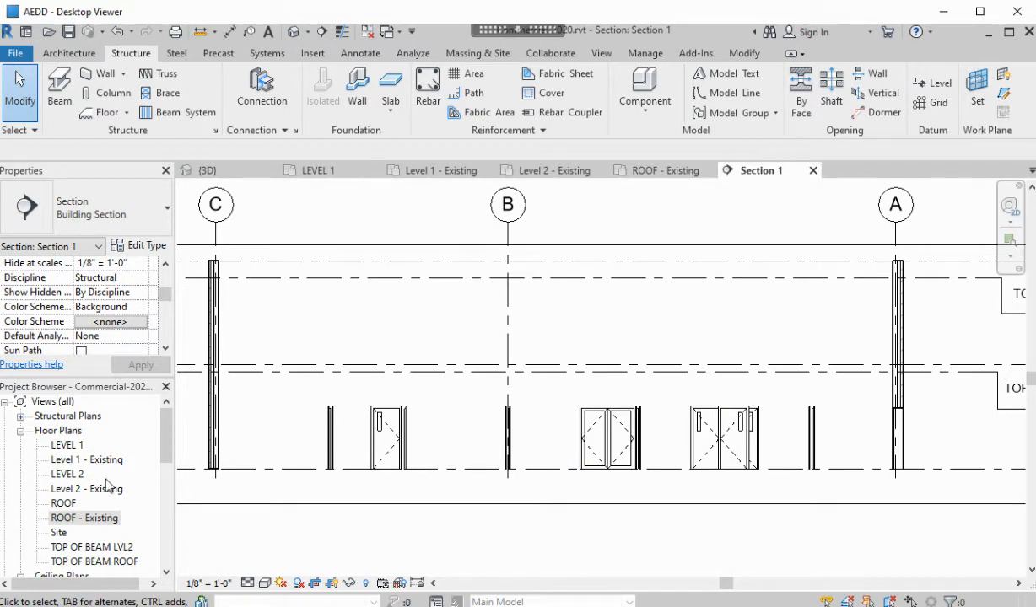
Start an architectural floor on Level 1 - Existing and show the floor type list
double_click(82, 459)
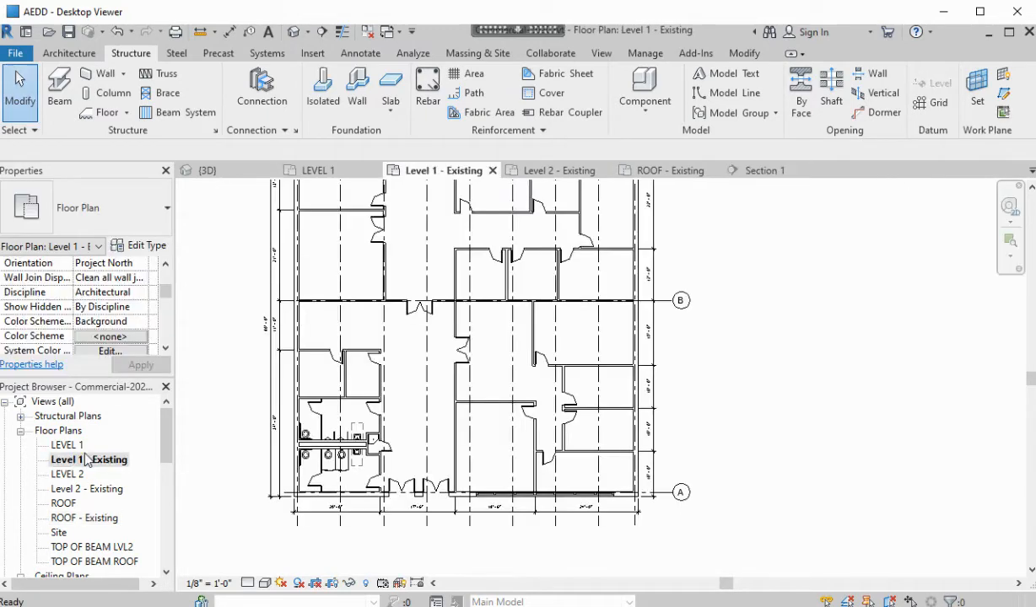
scroll(501, 391, up, 3)
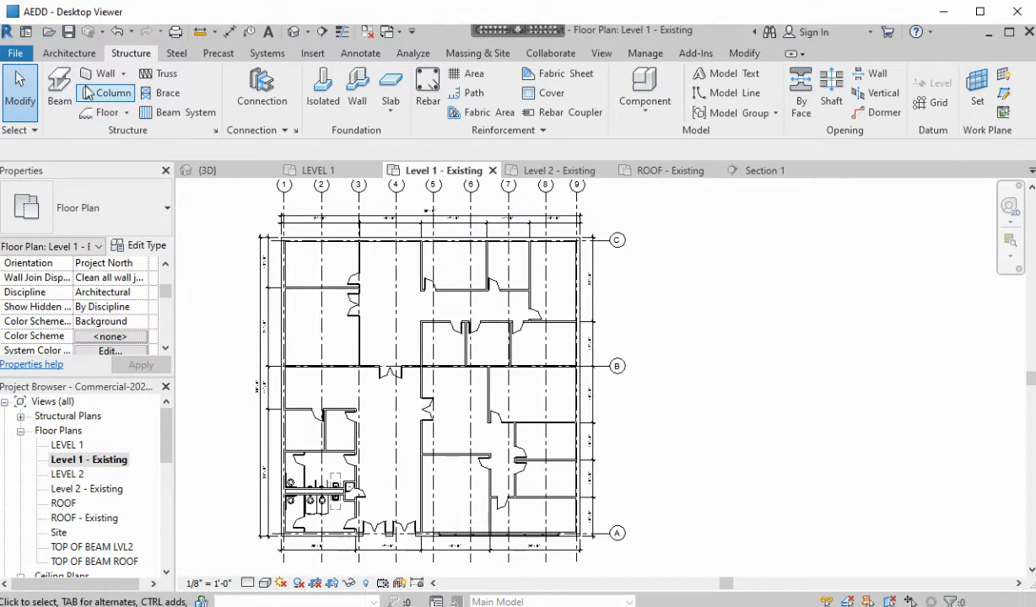
click(69, 54)
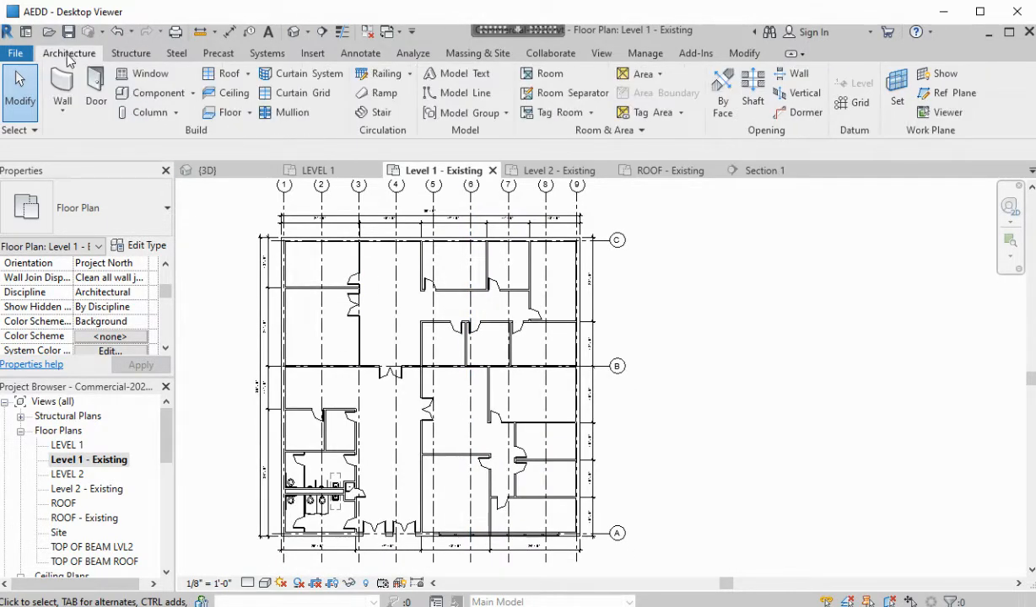
click(236, 118)
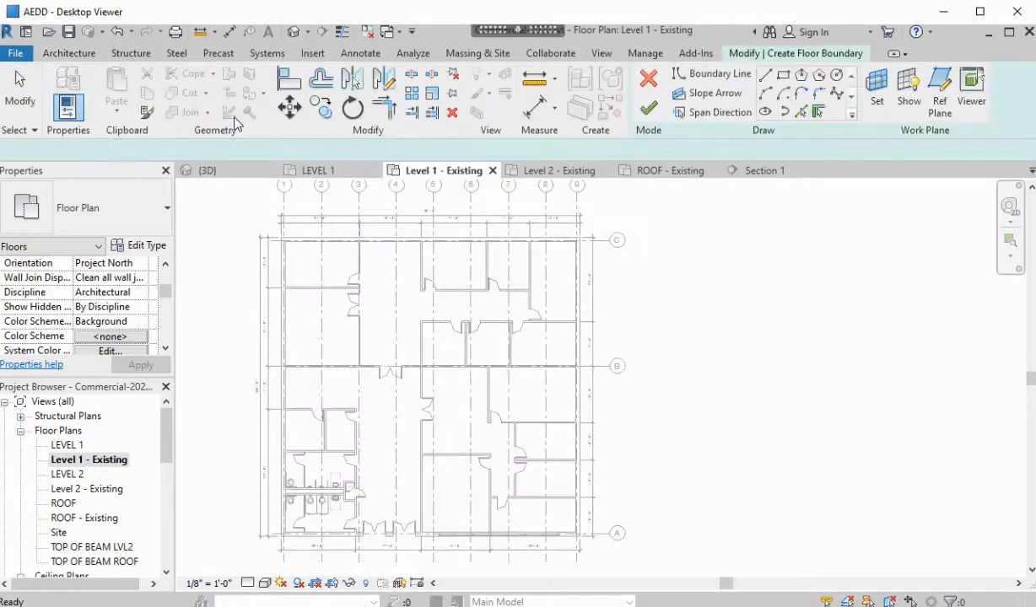
click(132, 228)
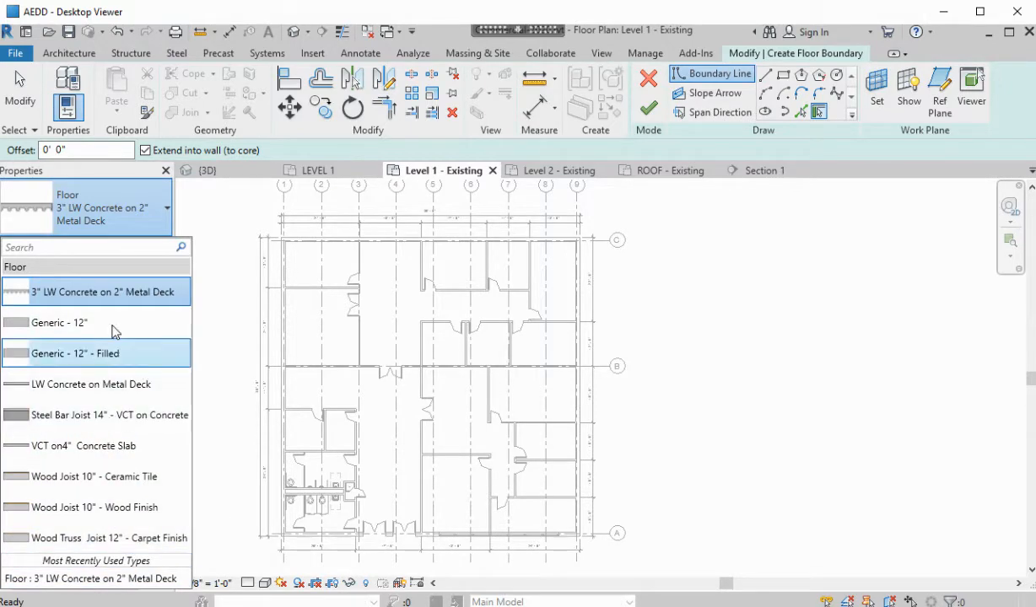
Duplicate the Generic - 12" floor type as 4" CONCRETE
click(69, 329)
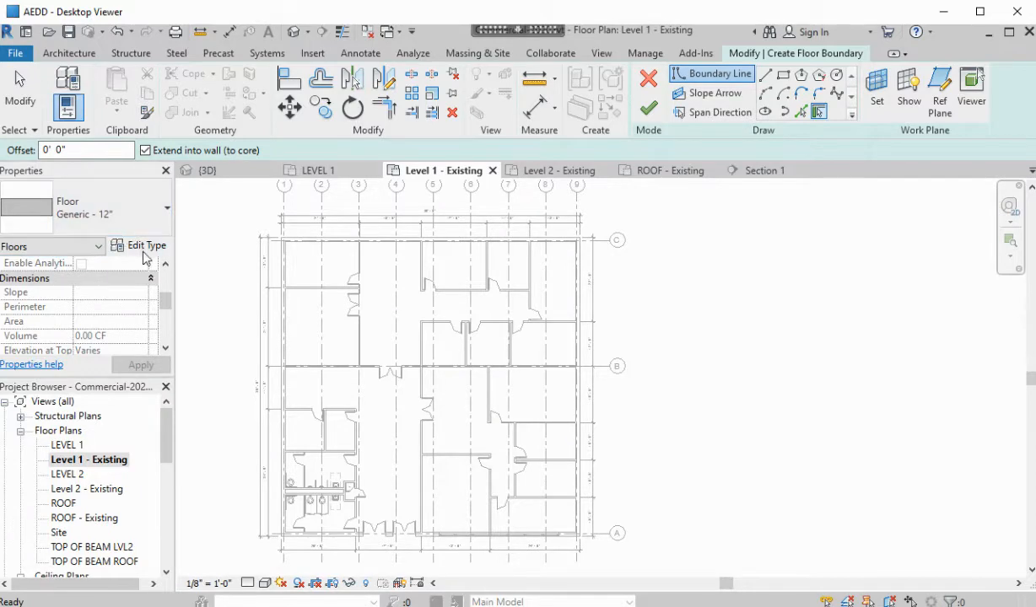
click(144, 246)
click(645, 135)
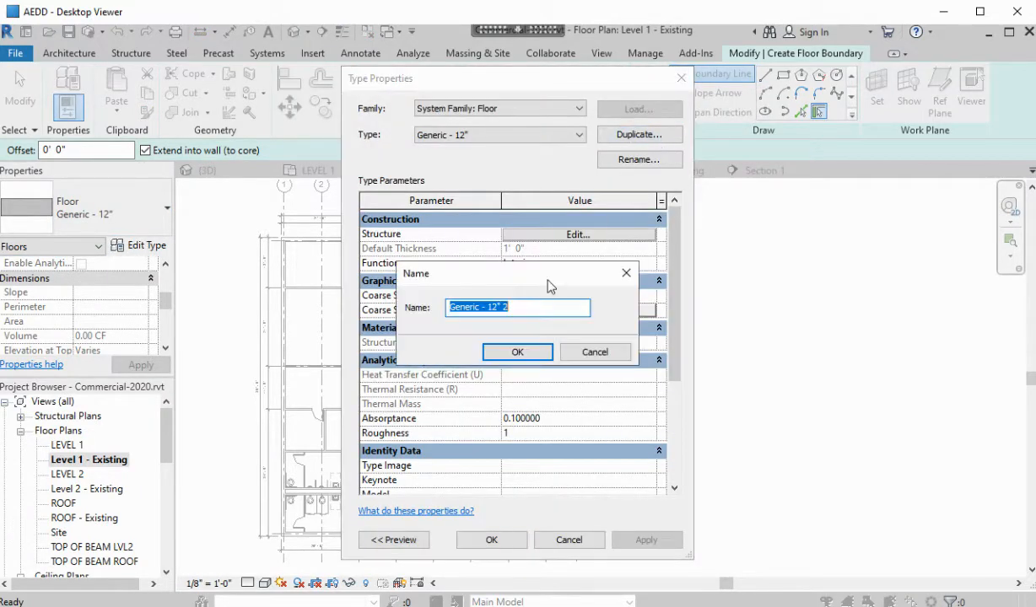
text(4)
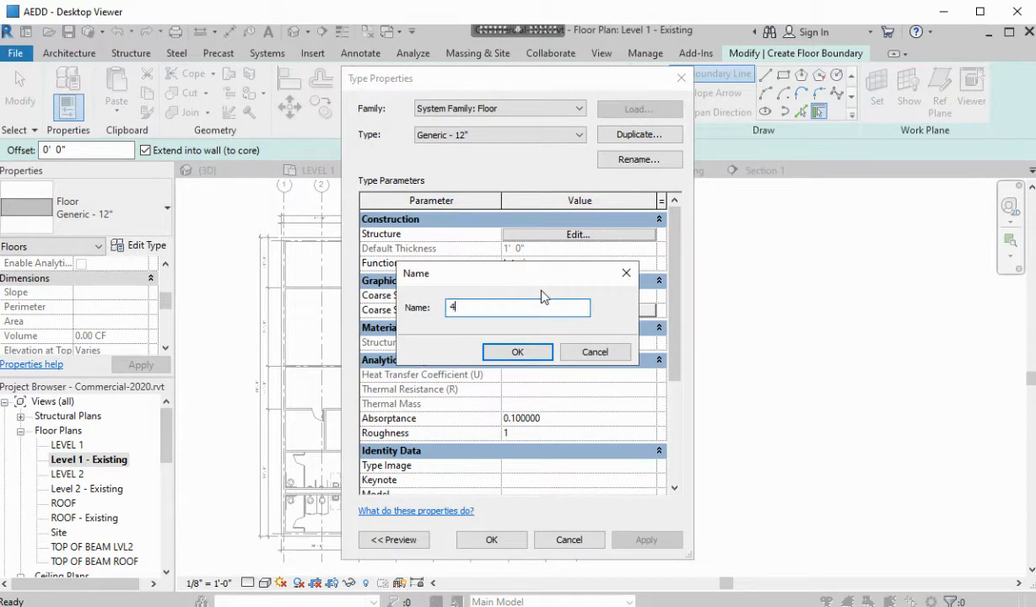
text(" CONCRETE)
click(518, 352)
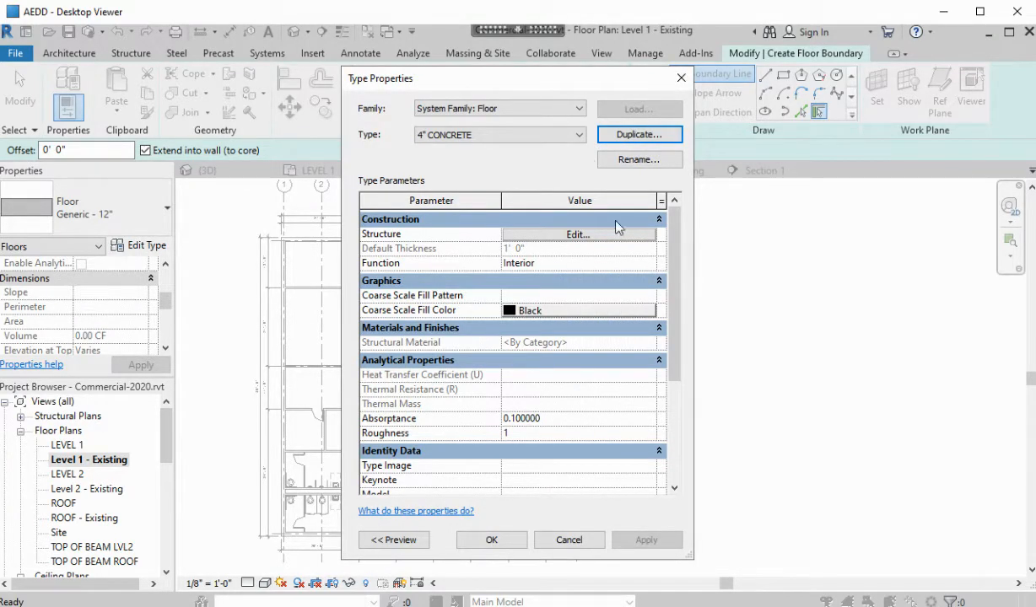
Keep the 4" CONCRETE Function as Interior and bring up its layer structure
click(615, 264)
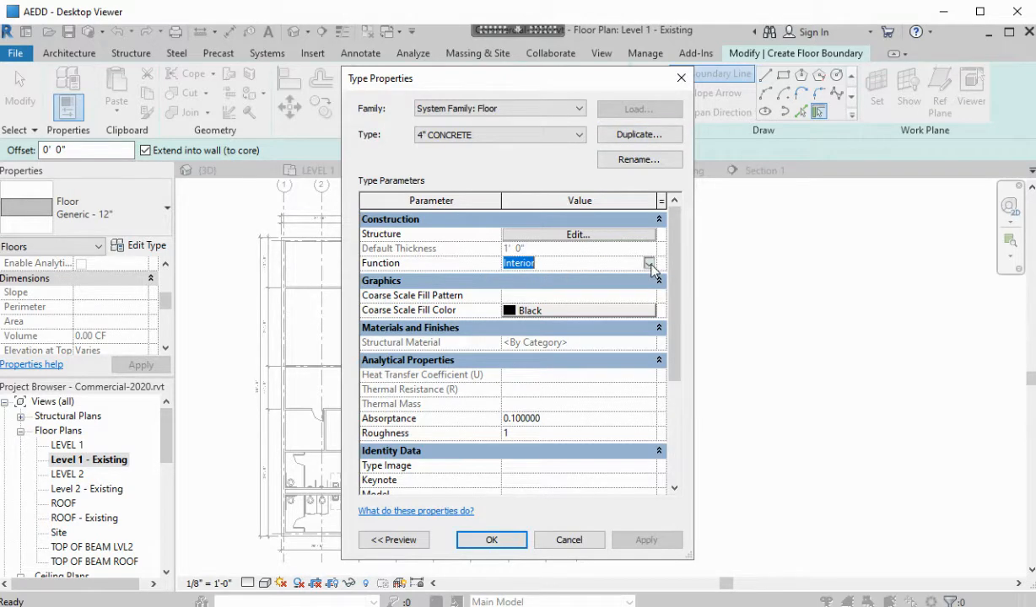
click(648, 264)
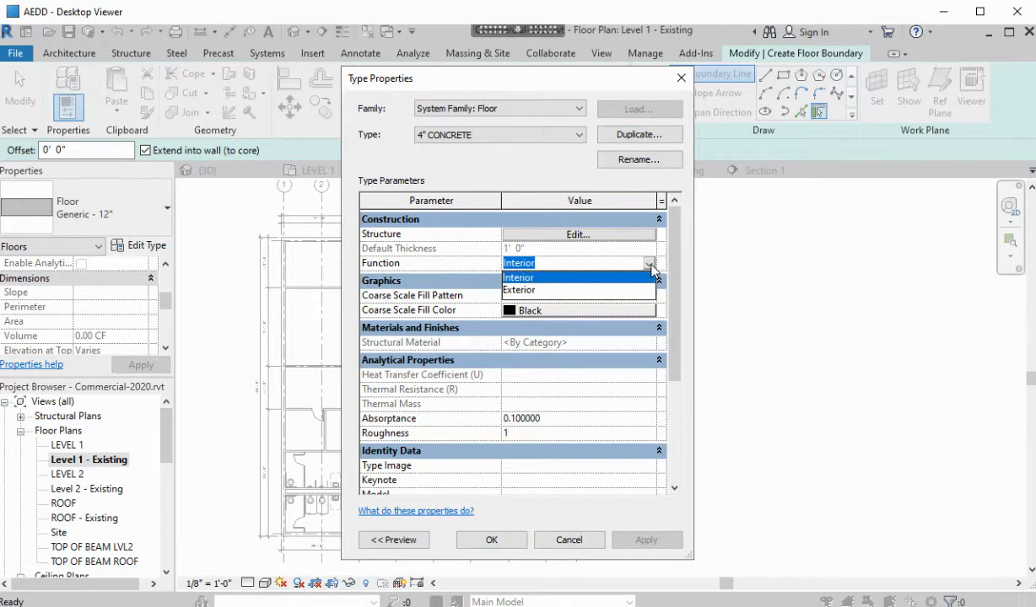
click(570, 278)
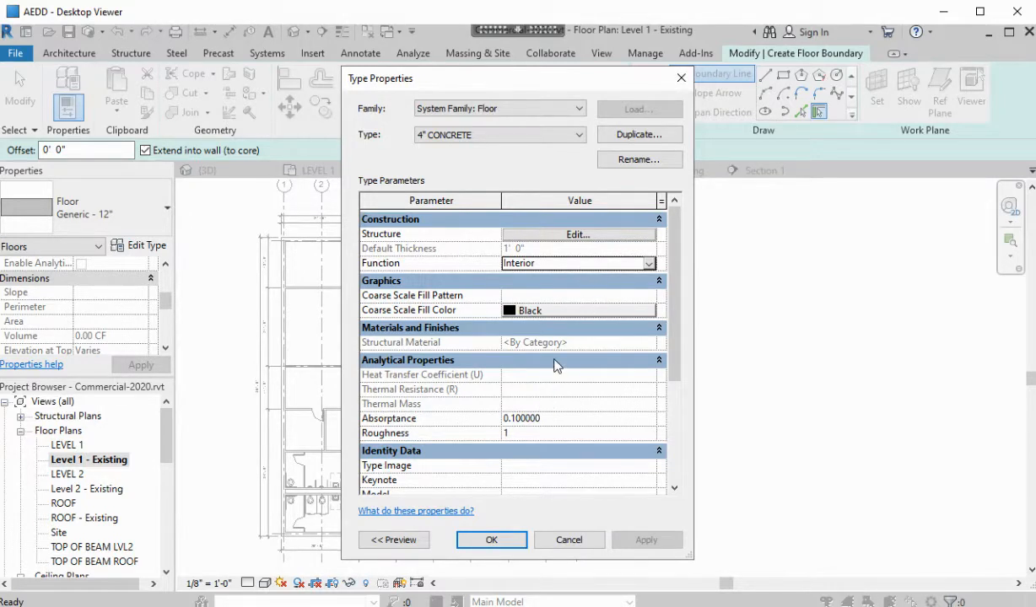
click(585, 109)
click(498, 121)
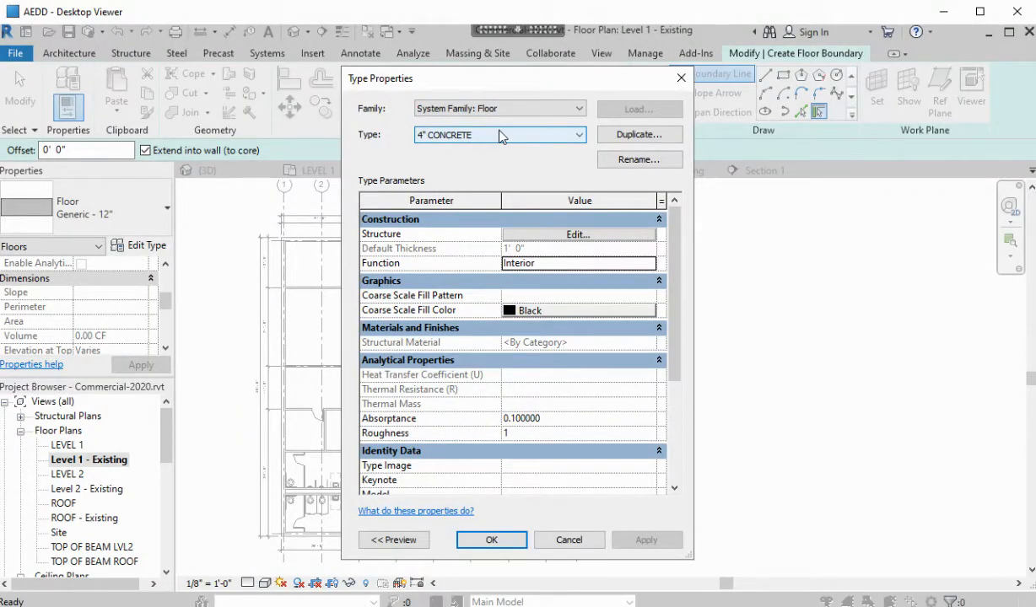
click(582, 236)
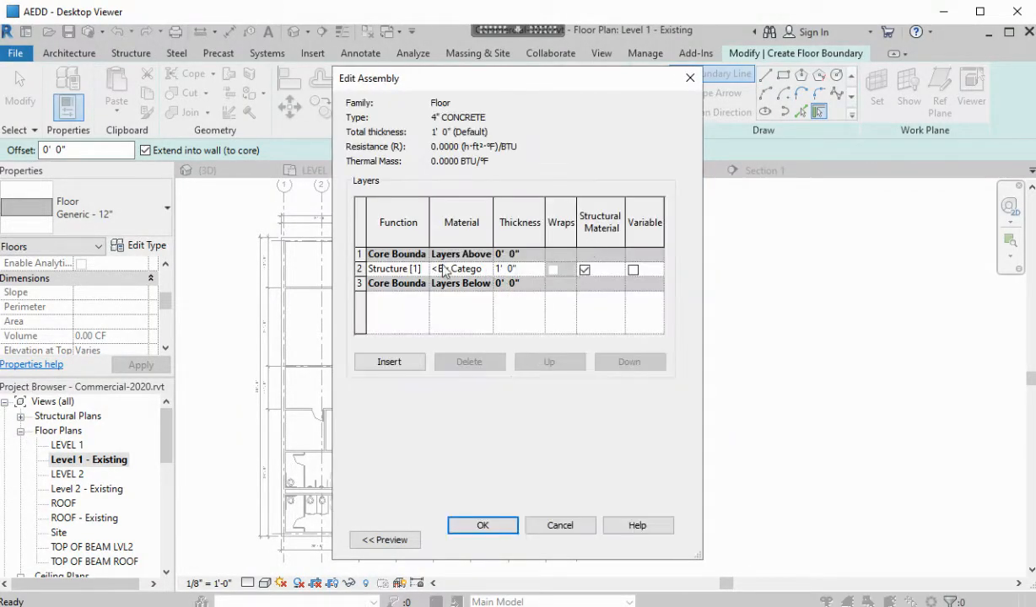
Assign Concrete - Cast-in-Place Concrete as the structure layer material
click(485, 268)
click(486, 267)
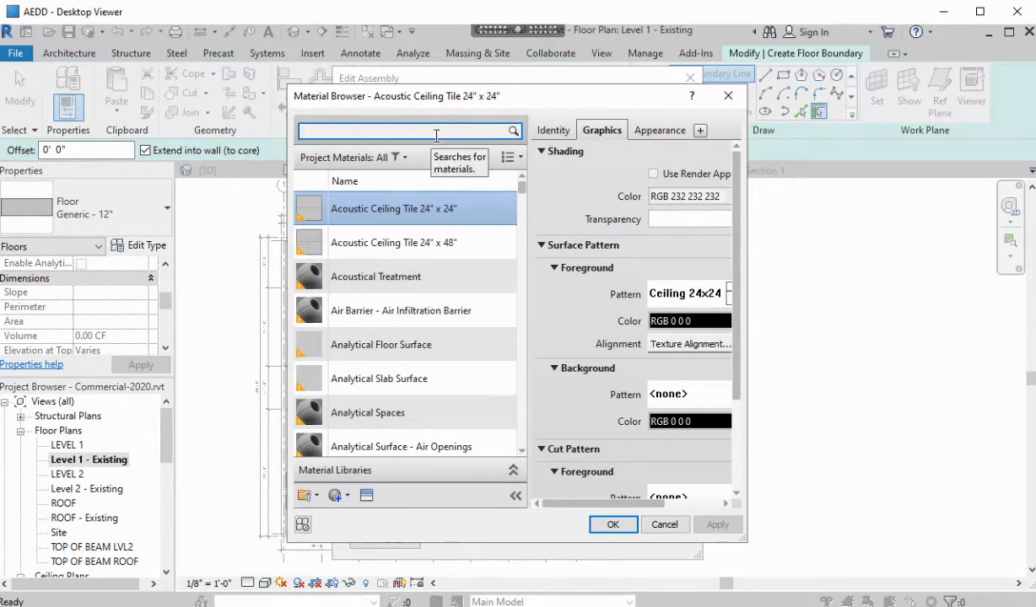
text(CONC)
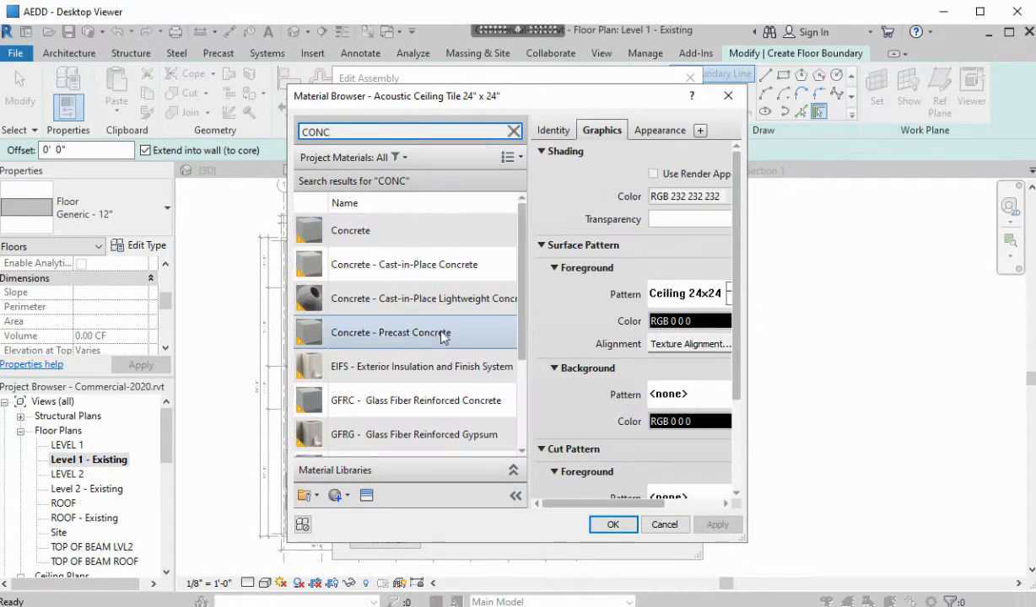
click(453, 274)
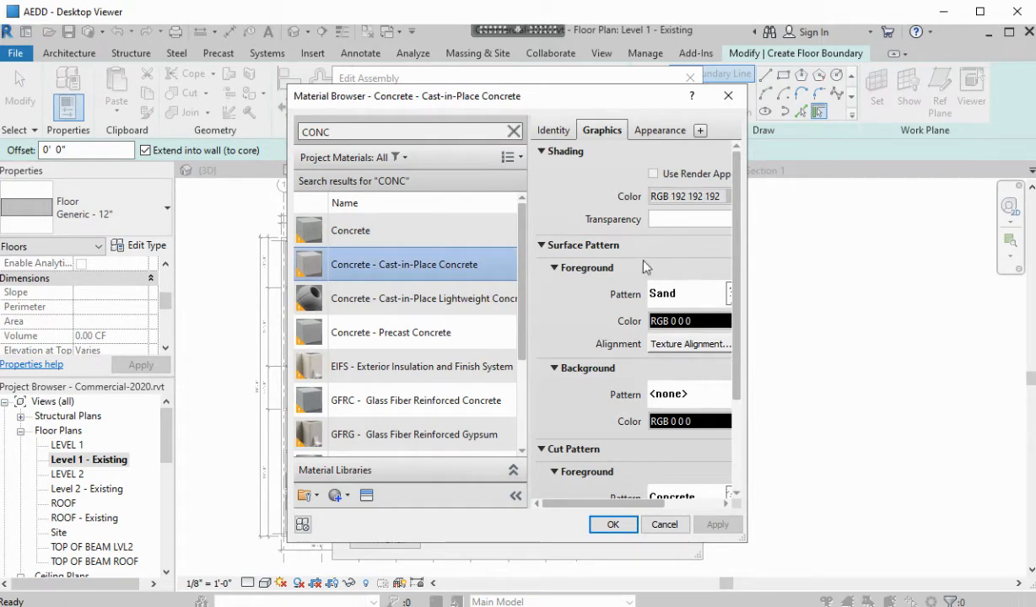
click(612, 525)
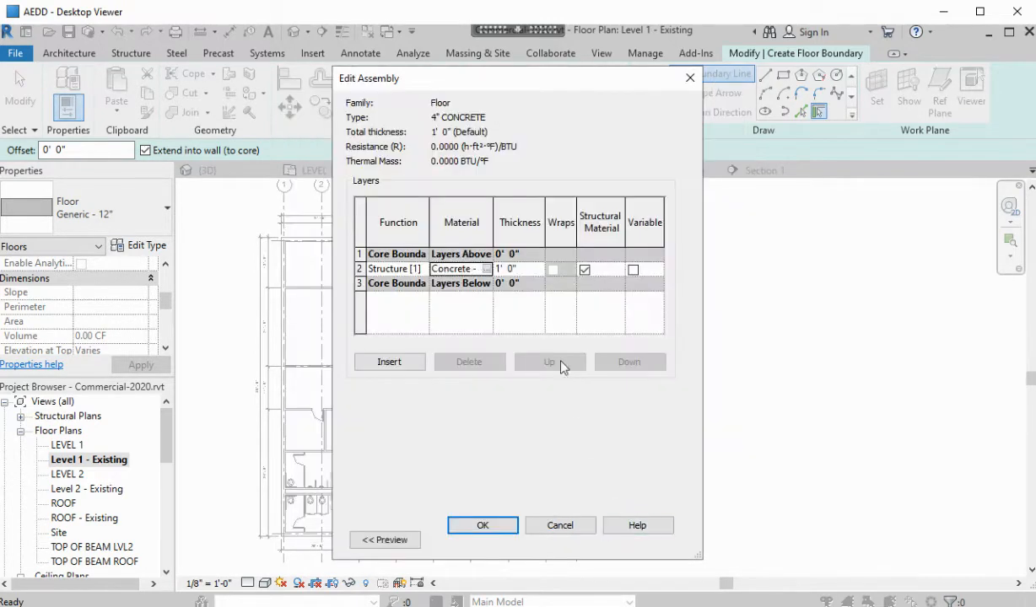
Set the structure layer thickness to 5" and accept the assembly
click(524, 267)
drag(526, 266, 486, 278)
text(4")
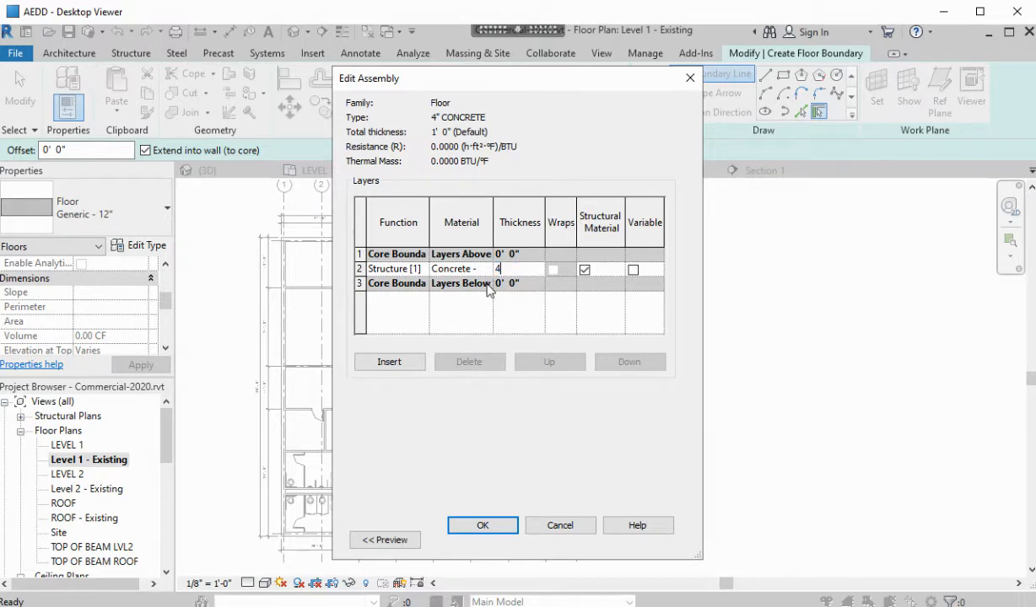
key(Tab)
key(shift+Tab)
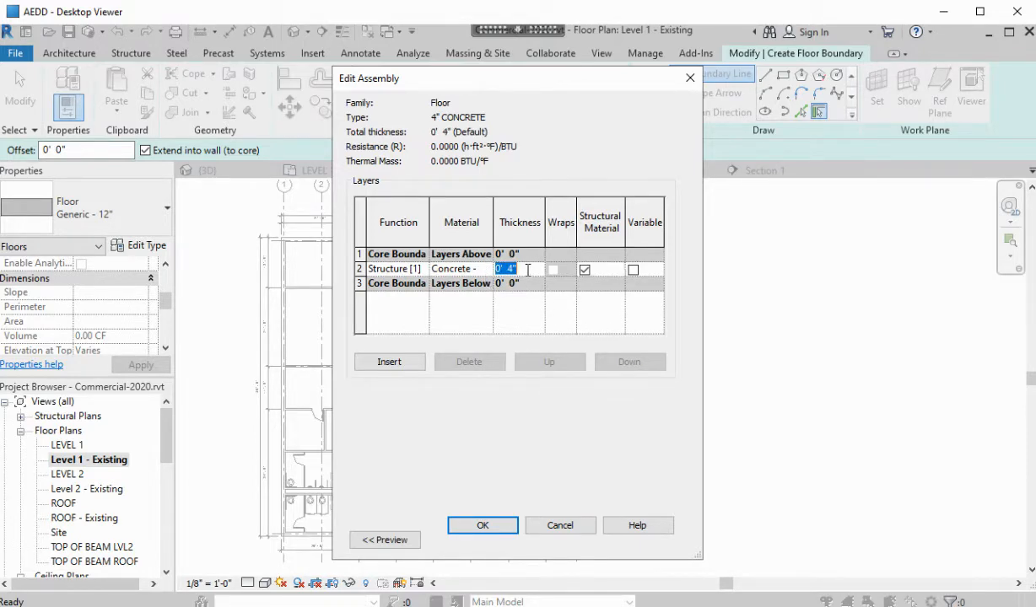
text(5")
key(Tab)
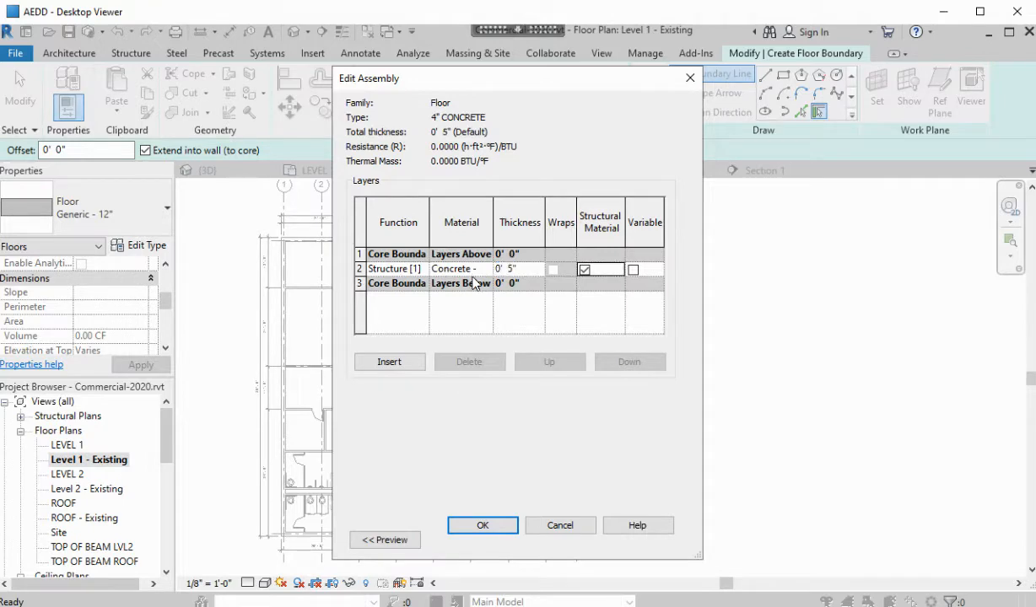
click(491, 527)
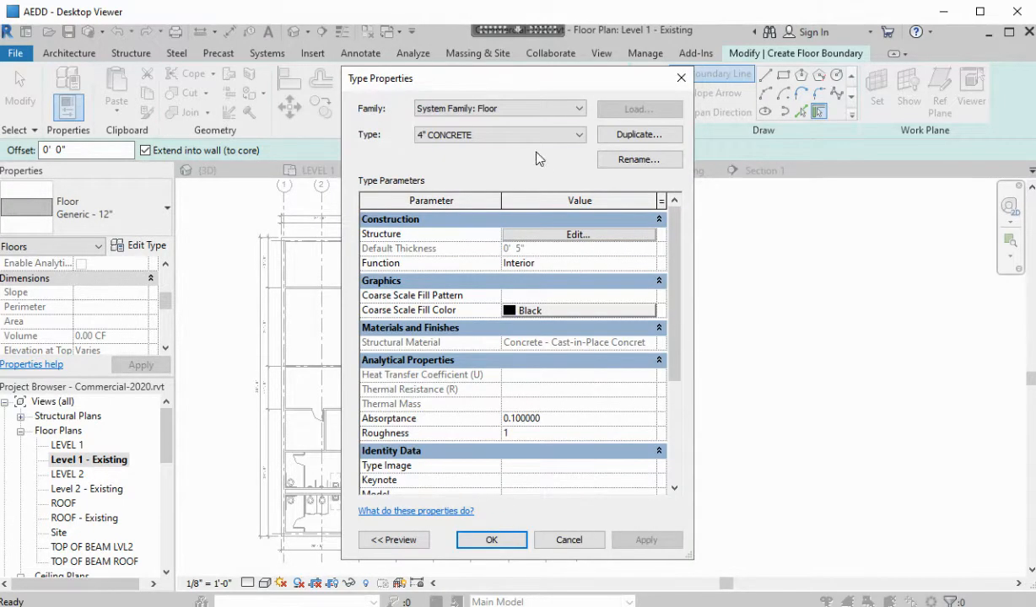
Rename the floor type from 4" CONCRETE to 5" CONCRETE
click(637, 160)
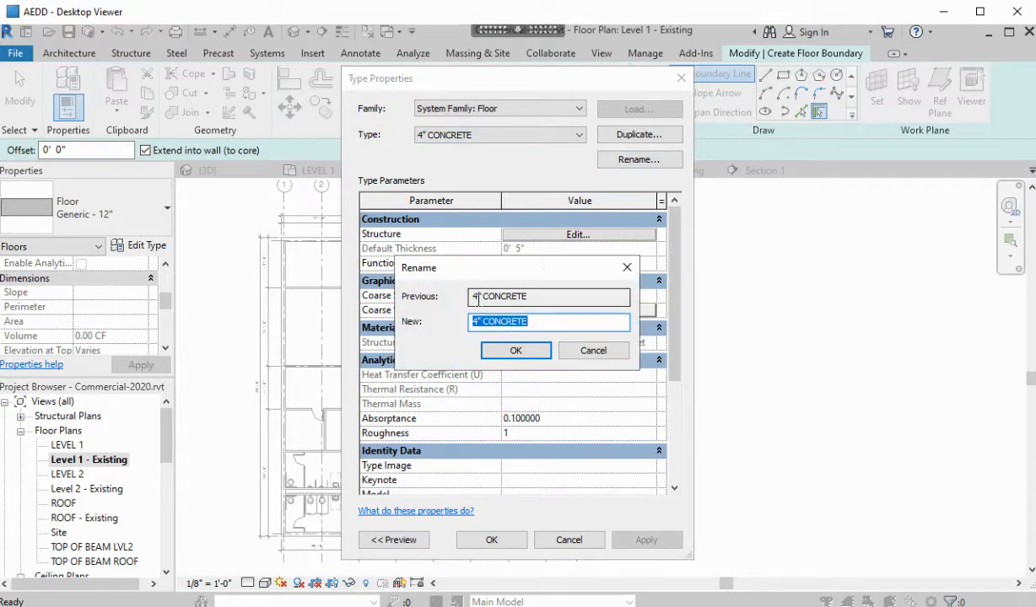
drag(481, 297, 465, 302)
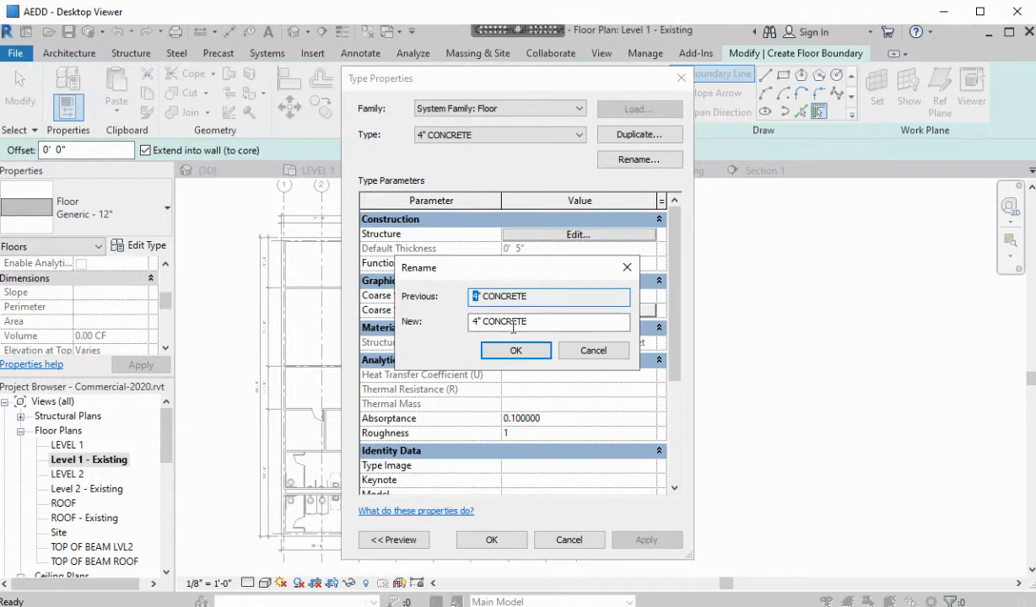
click(494, 321)
drag(478, 322, 471, 322)
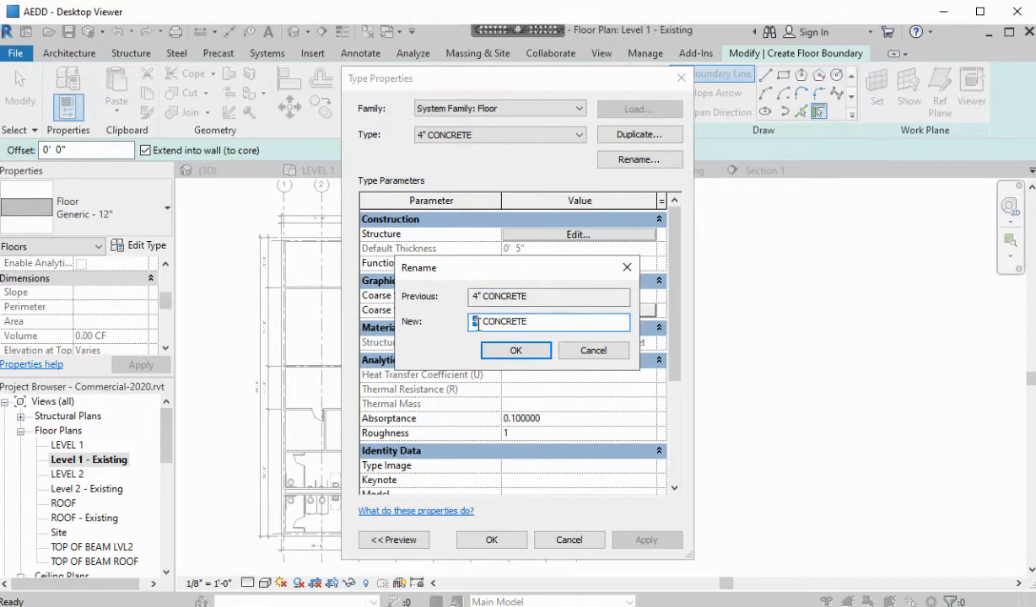
click(515, 350)
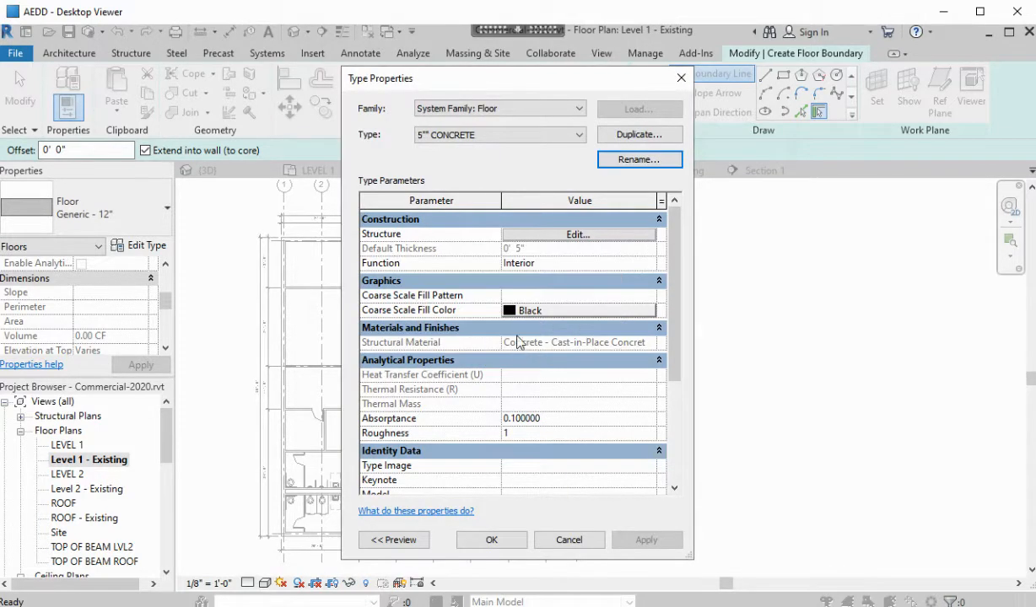
Correct stray characters so the name reads 5" CONCRETE, then accept the type settings
click(604, 166)
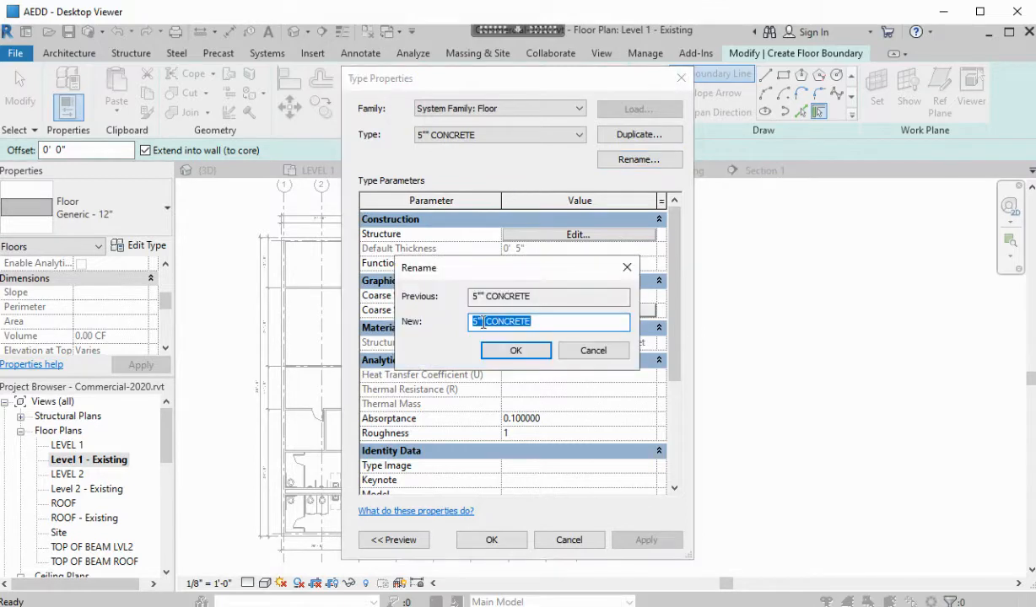
click(493, 323)
text(\)
key(BackSpace)
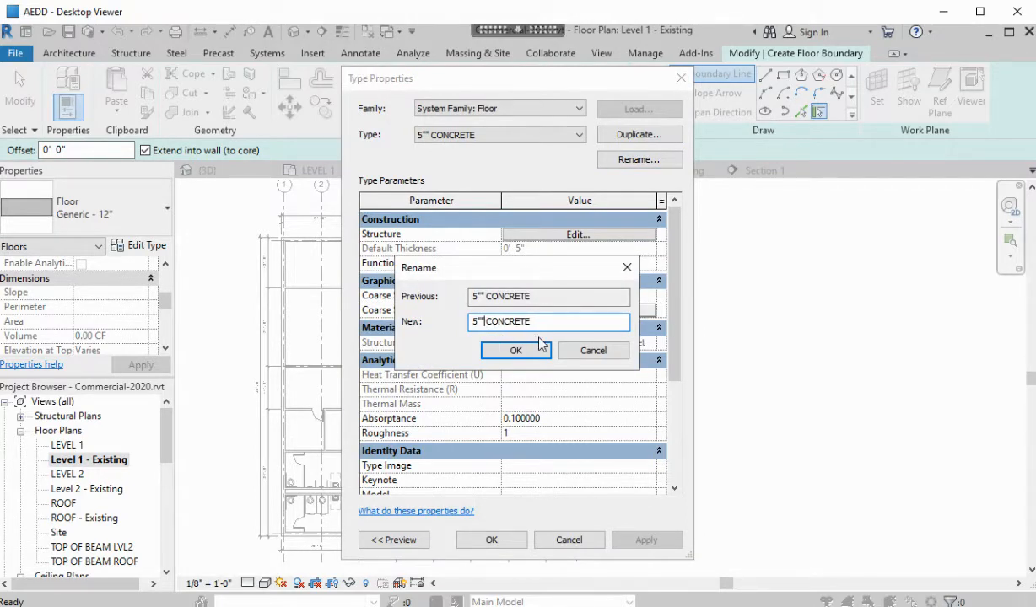
key(BackSpace)
click(515, 350)
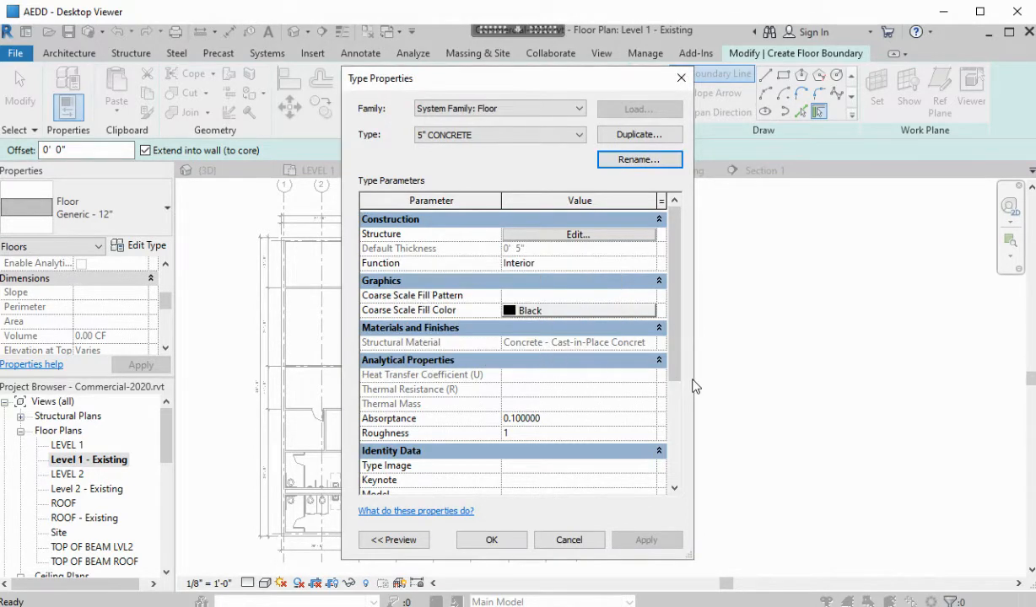
click(491, 539)
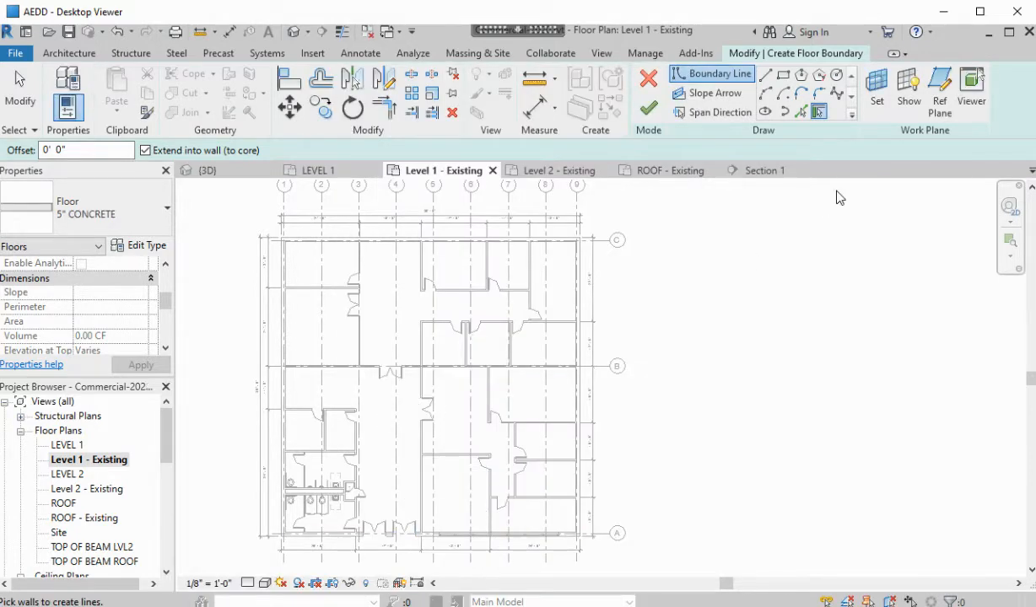
Bound the floor with the top, left, bottom and right exterior walls; finish without attaching walls
click(346, 243)
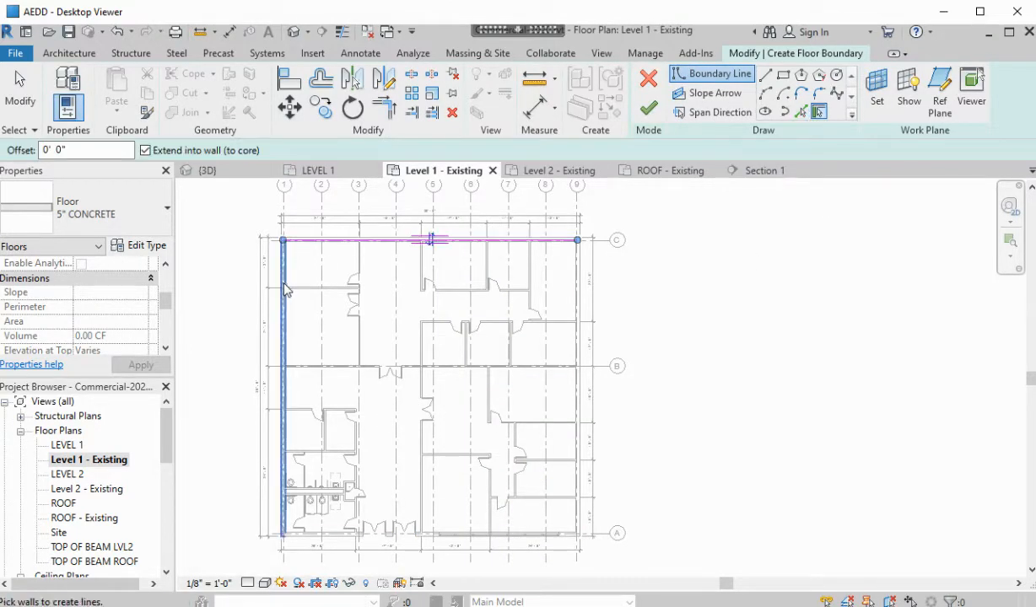
click(284, 288)
click(338, 538)
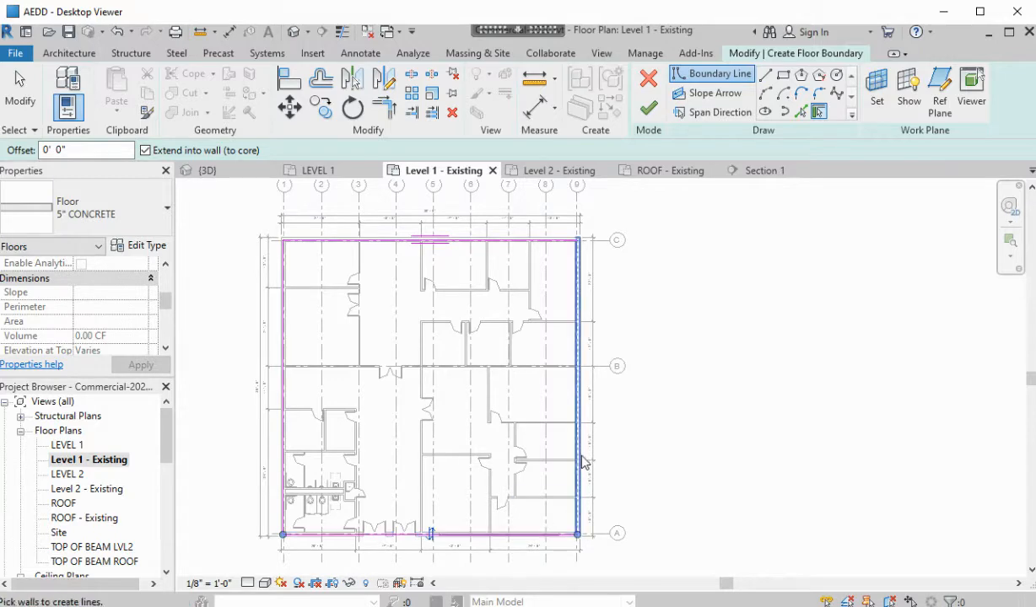
click(585, 448)
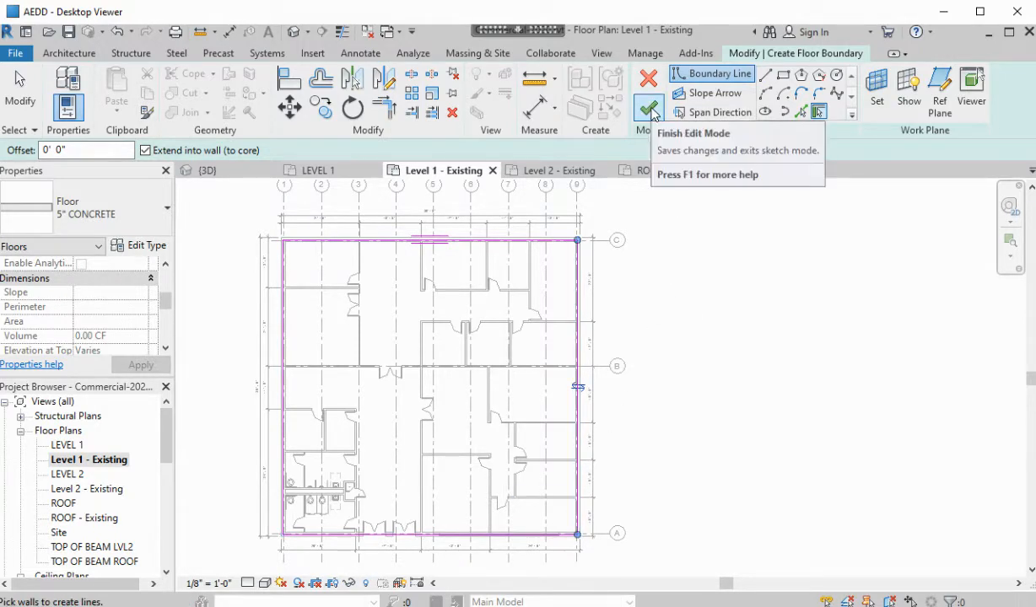
click(650, 109)
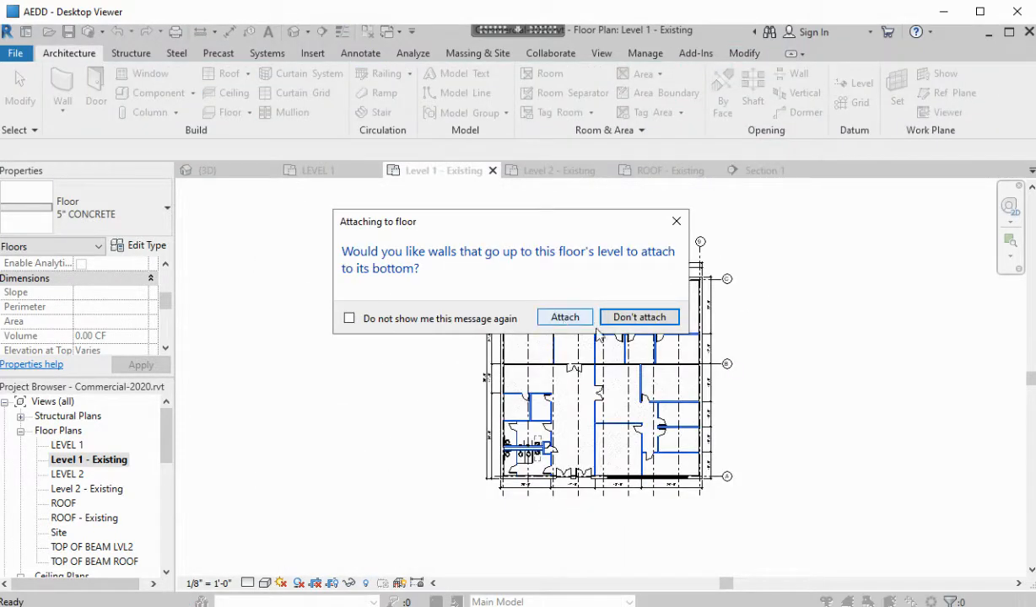
click(639, 317)
click(816, 320)
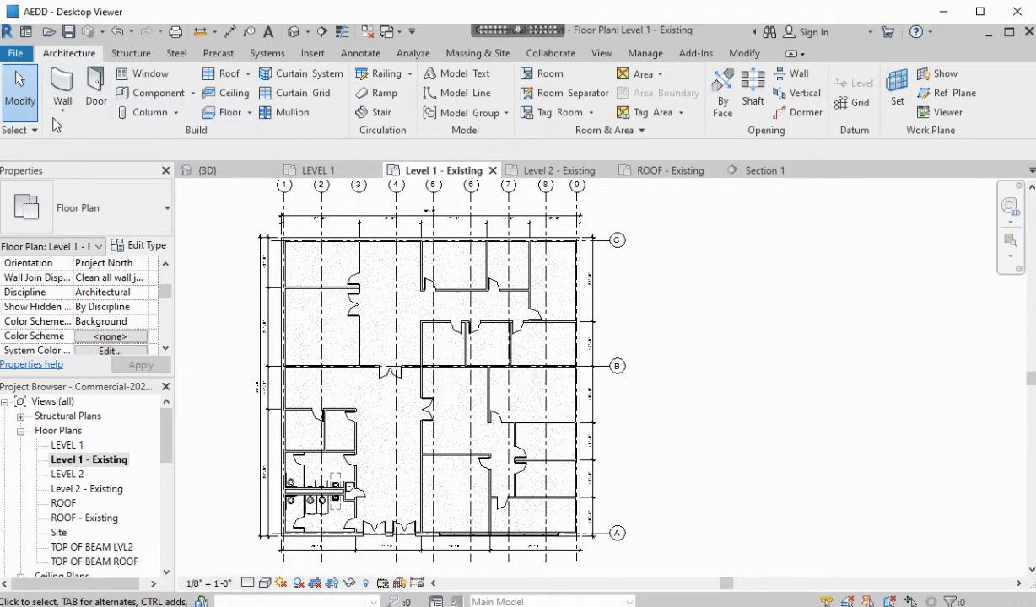
Start a new wall with the Foundation - 12" Concrete type
click(65, 89)
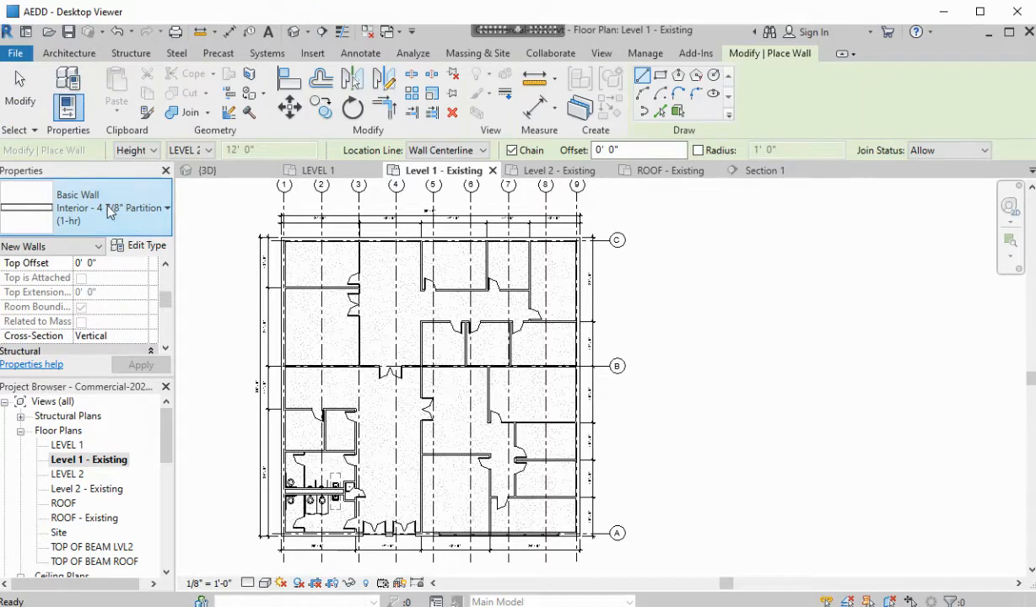
click(167, 207)
scroll(161, 354, down, 5)
scroll(152, 369, up, 5)
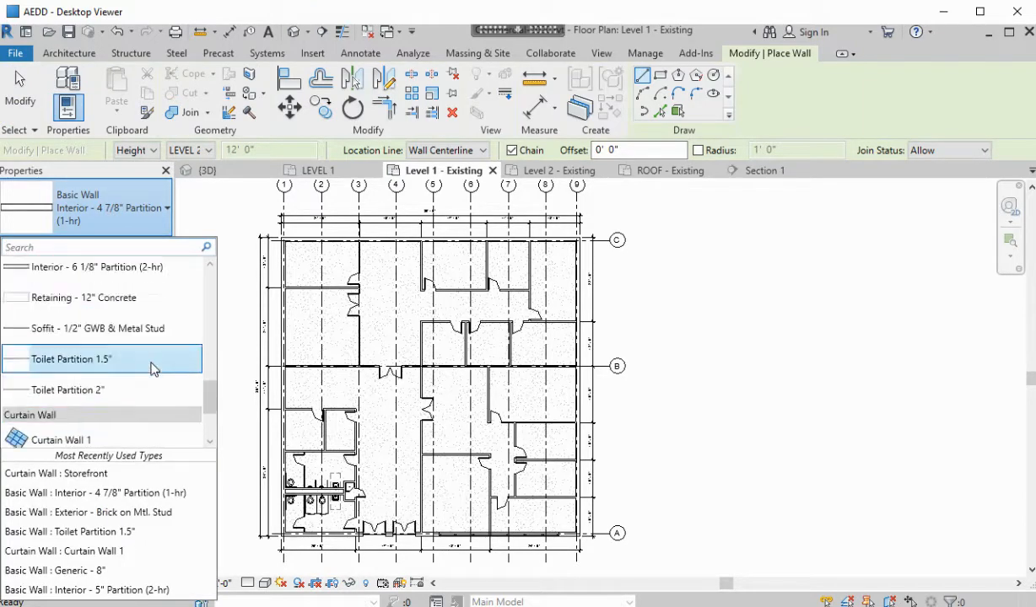
scroll(152, 368, up, 5)
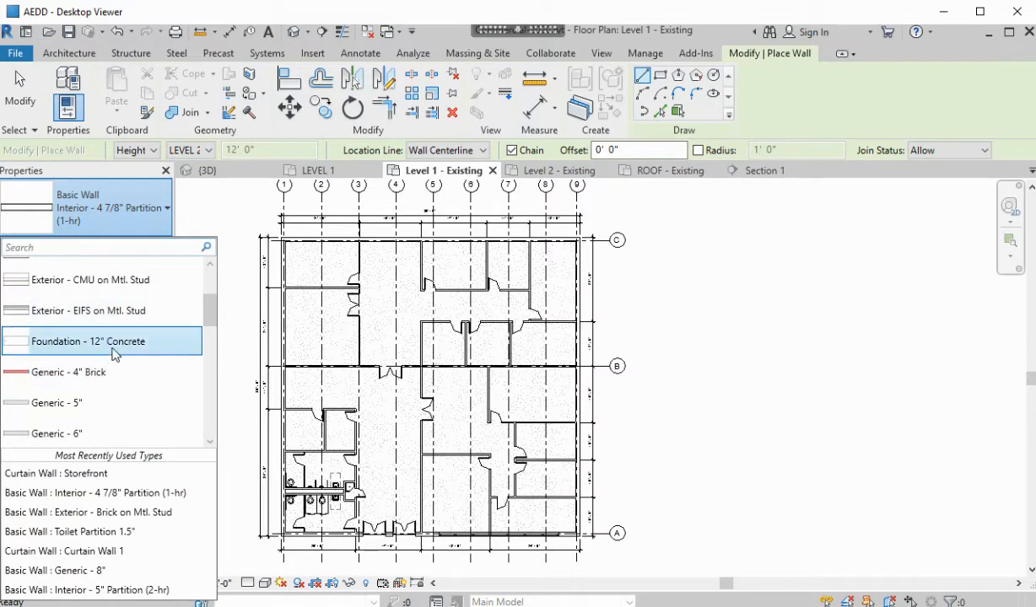
click(108, 341)
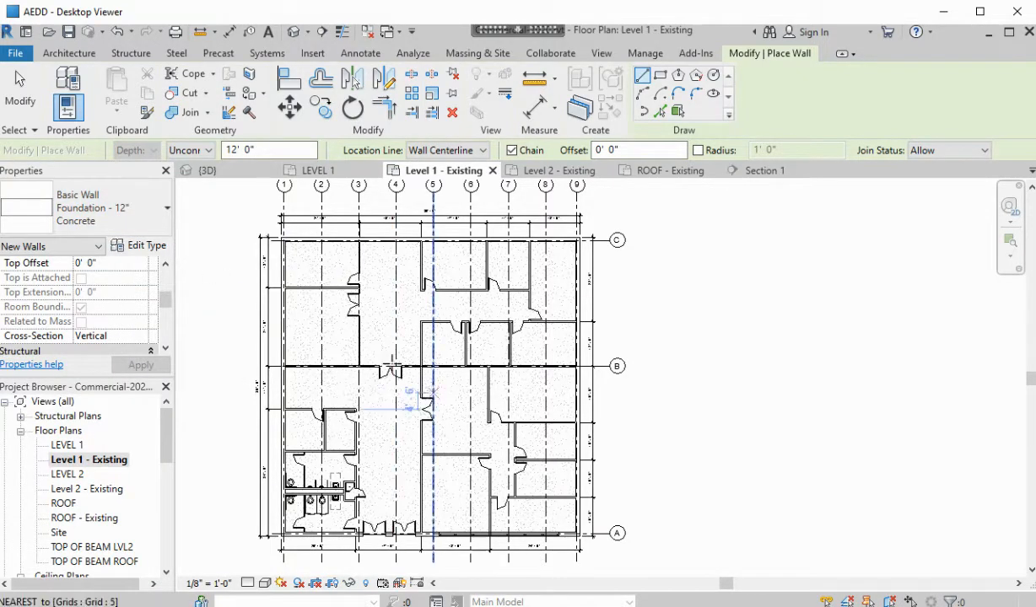
scroll(340, 323, up, 2)
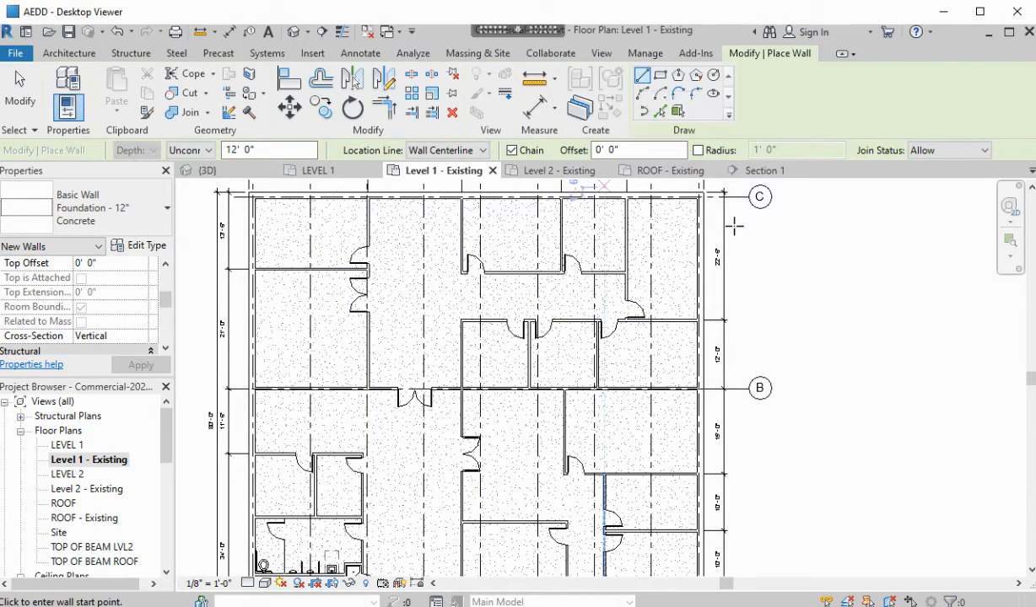
Use Pick Lines and set Location Line to Finish Face: Exterior
click(661, 111)
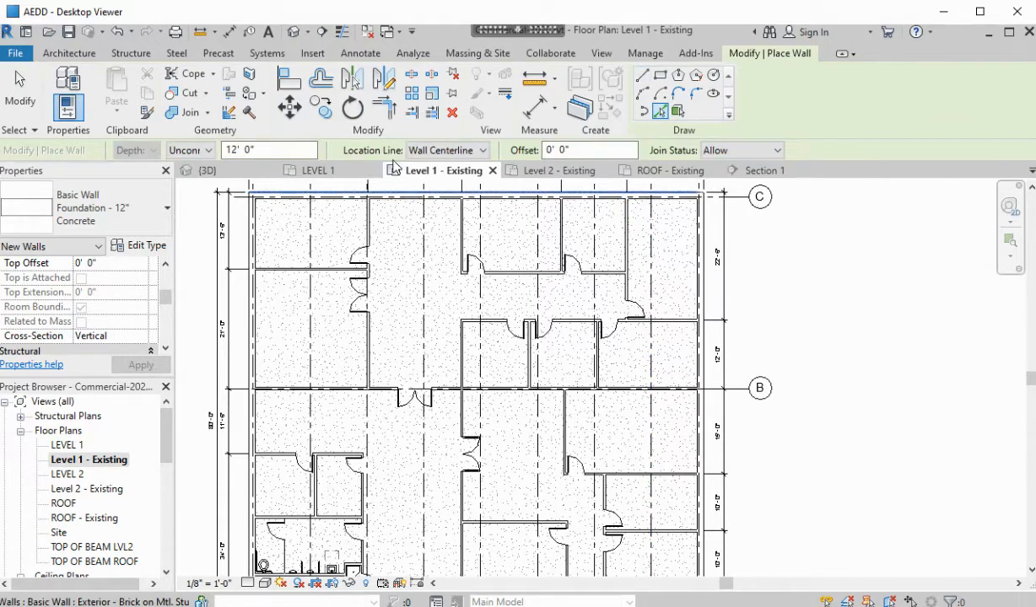
click(481, 151)
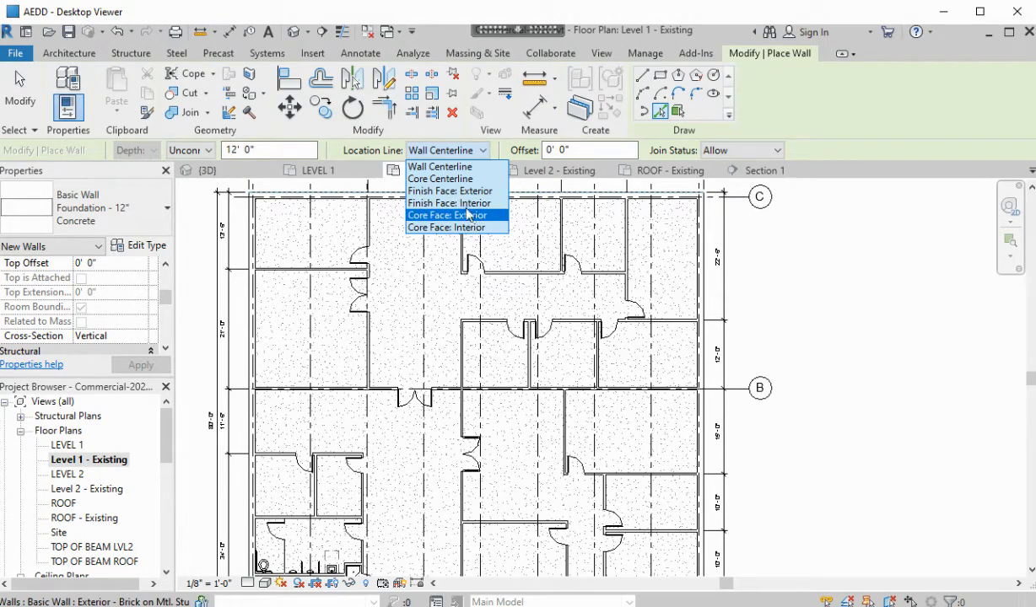
click(448, 191)
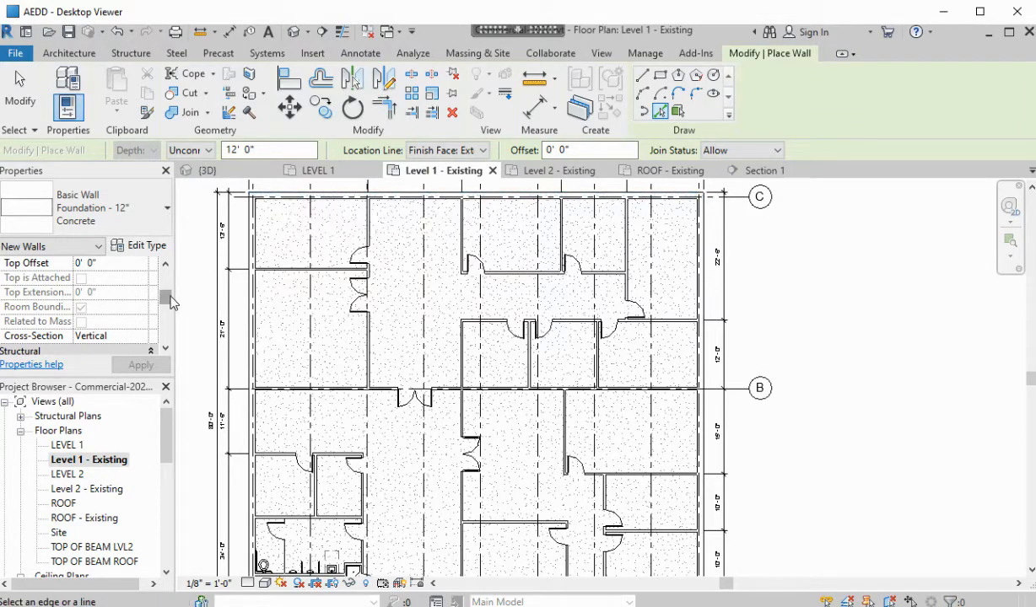
scroll(167, 297, down, 2)
Set the new foundation walls' Base Offset to -5' 0"
drag(168, 307, 167, 275)
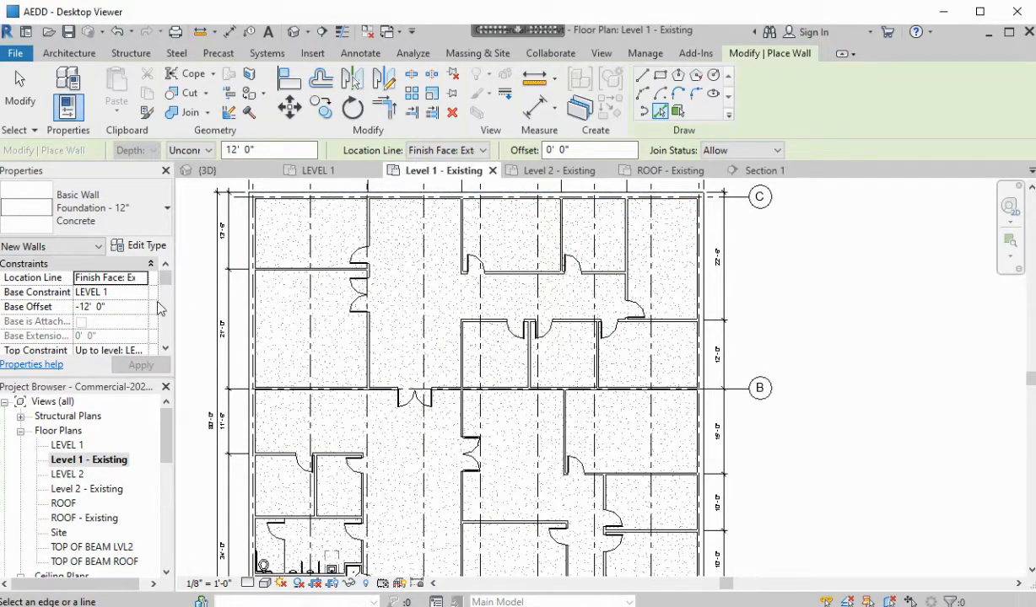
click(123, 305)
text(-5)
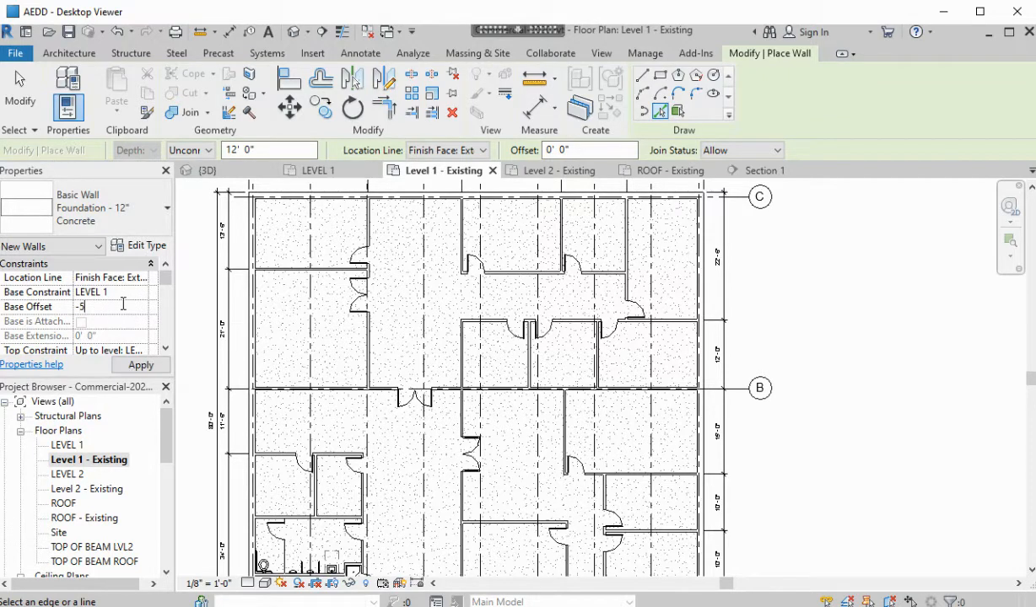
key(Return)
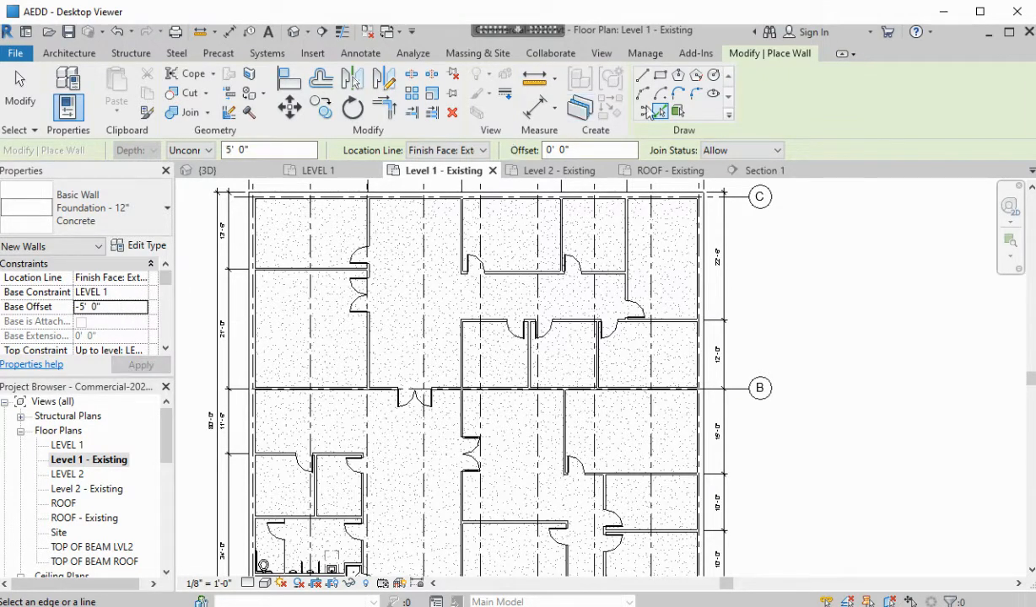
Place foundation walls under the top, left and bottom exterior walls, then view in 3D
click(663, 111)
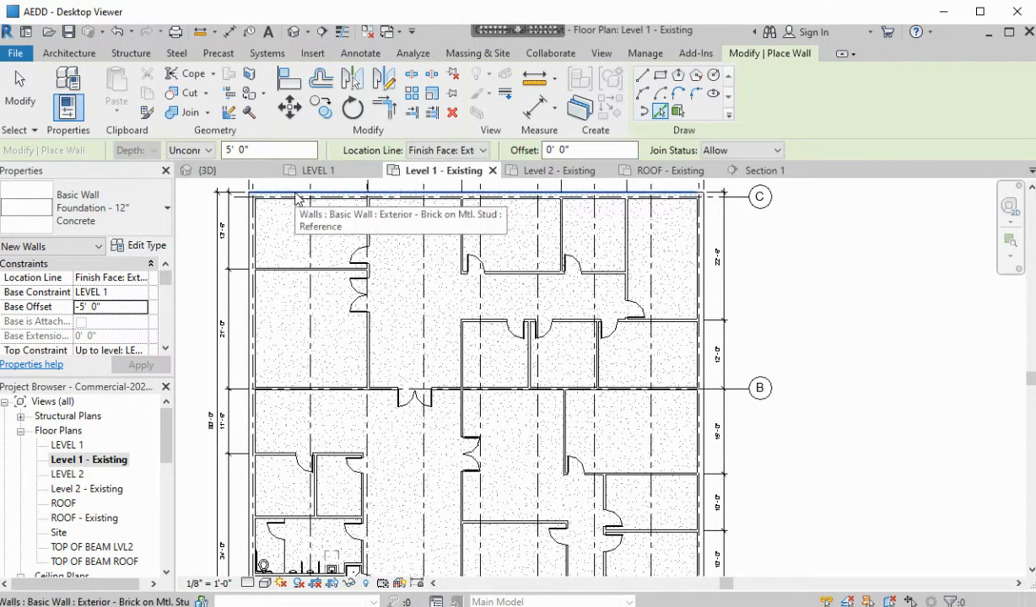
scroll(295, 199, up, 3)
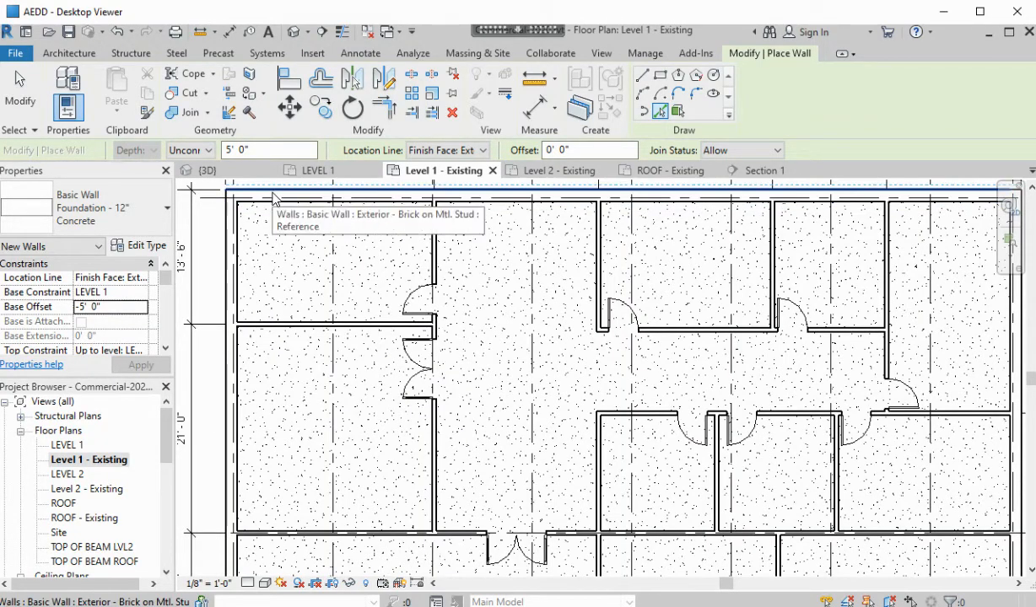
click(270, 196)
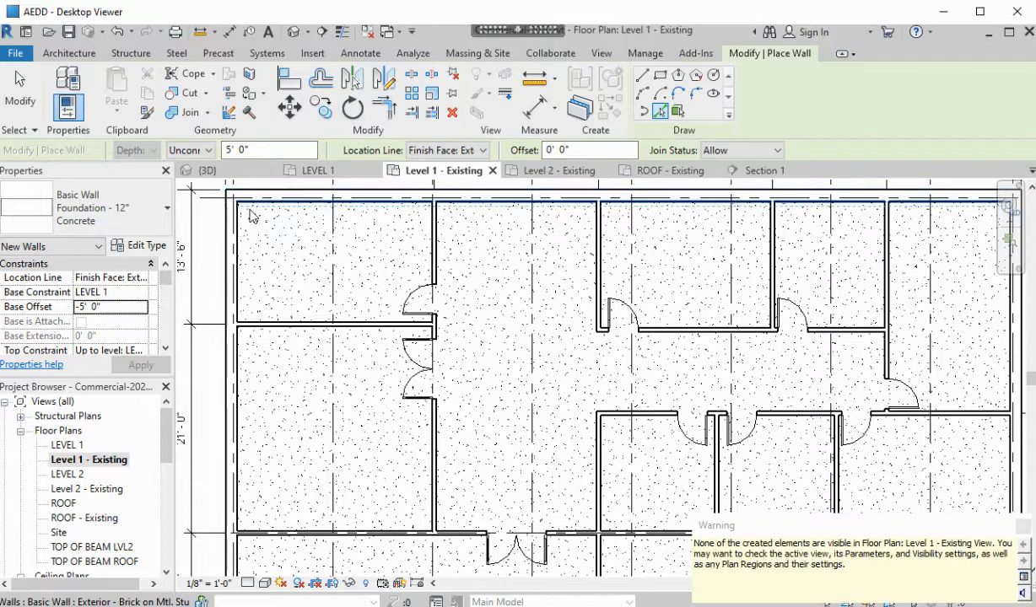
click(230, 253)
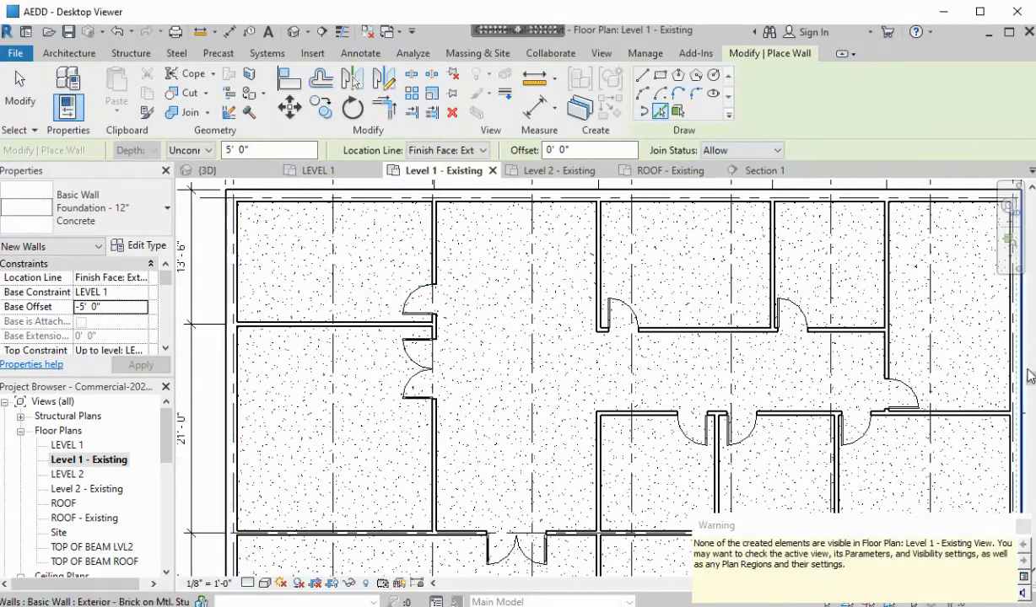
scroll(765, 338, down, 3)
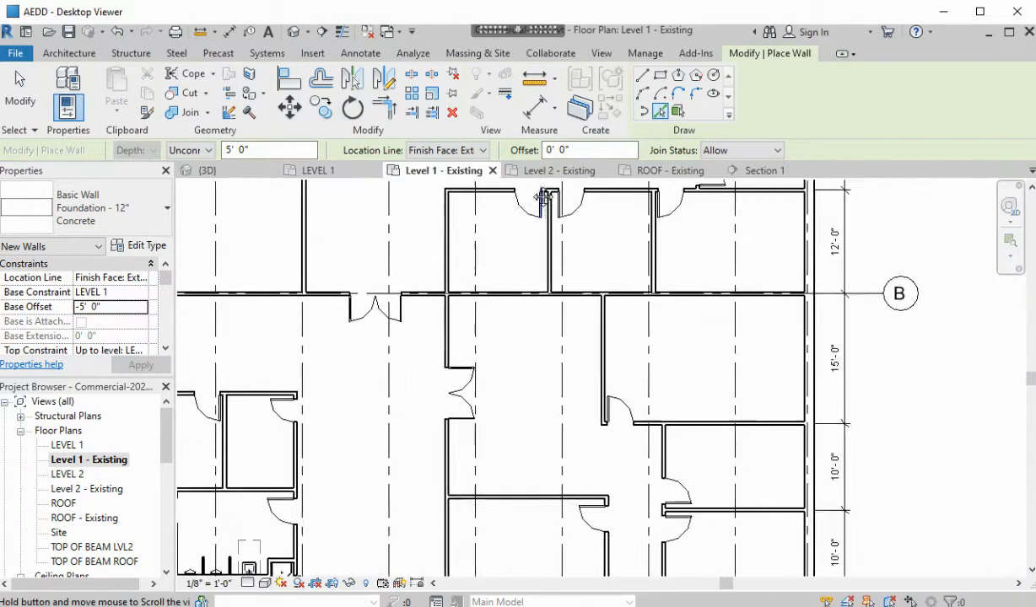
middle_drag(766, 338, 647, 225)
scroll(620, 411, up, 5)
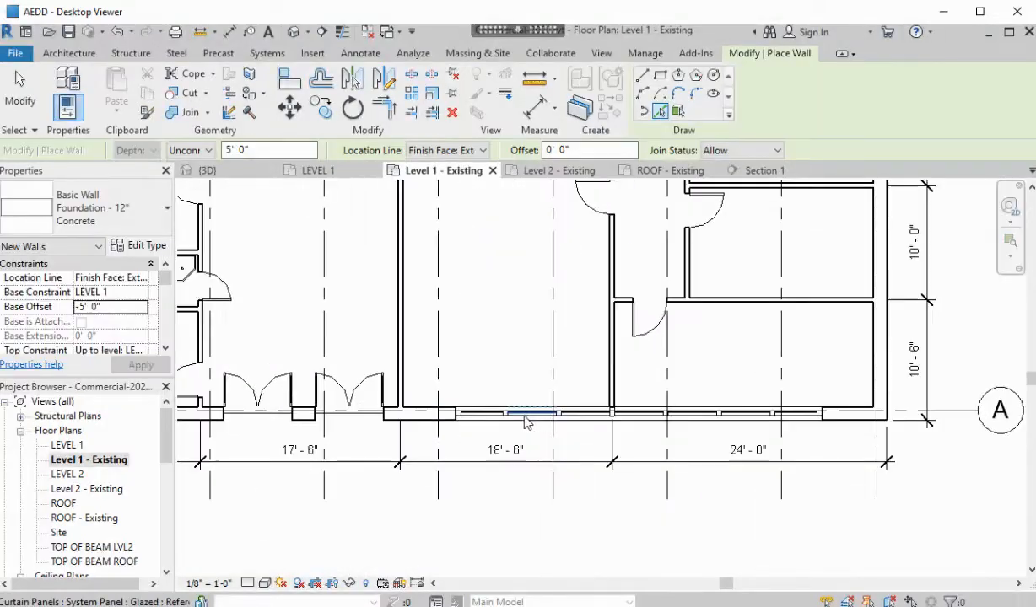
click(426, 426)
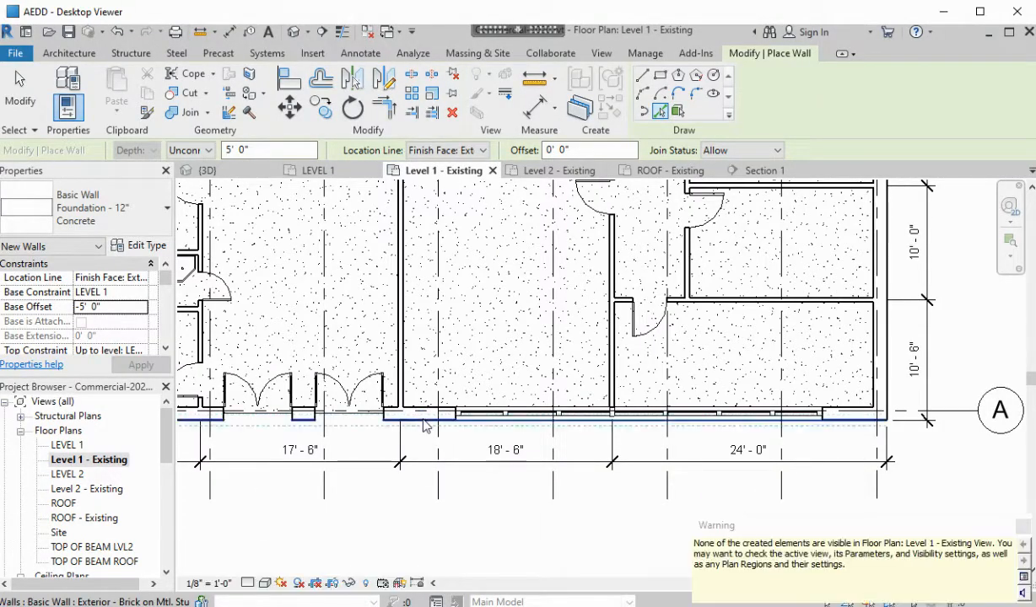
click(223, 173)
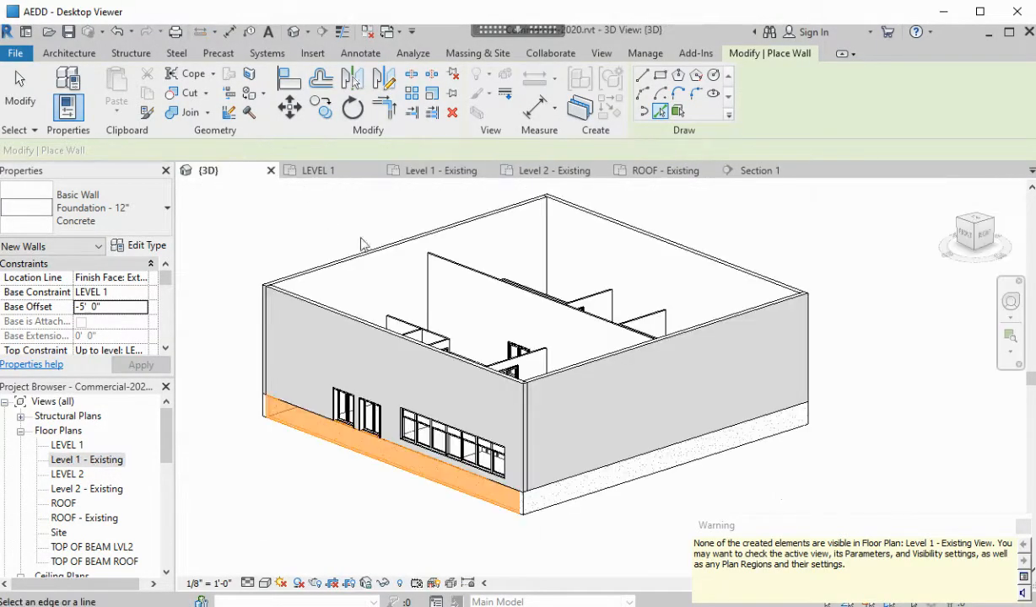
Select all visible foundation walls in 3D to confirm four ring the building, then view from below
key(Escape)
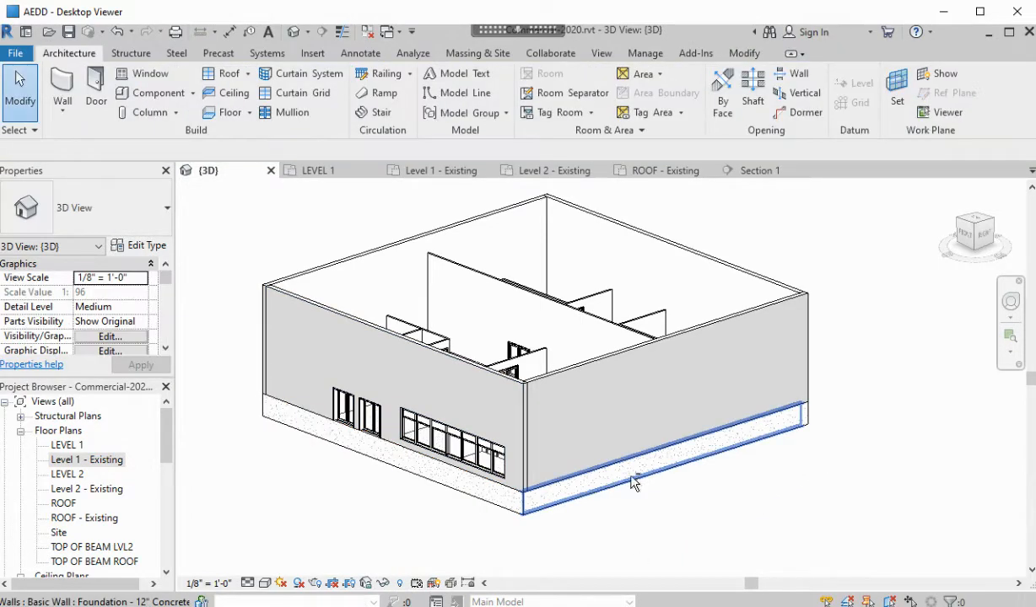
shift+middle_drag(631, 481, 700, 481)
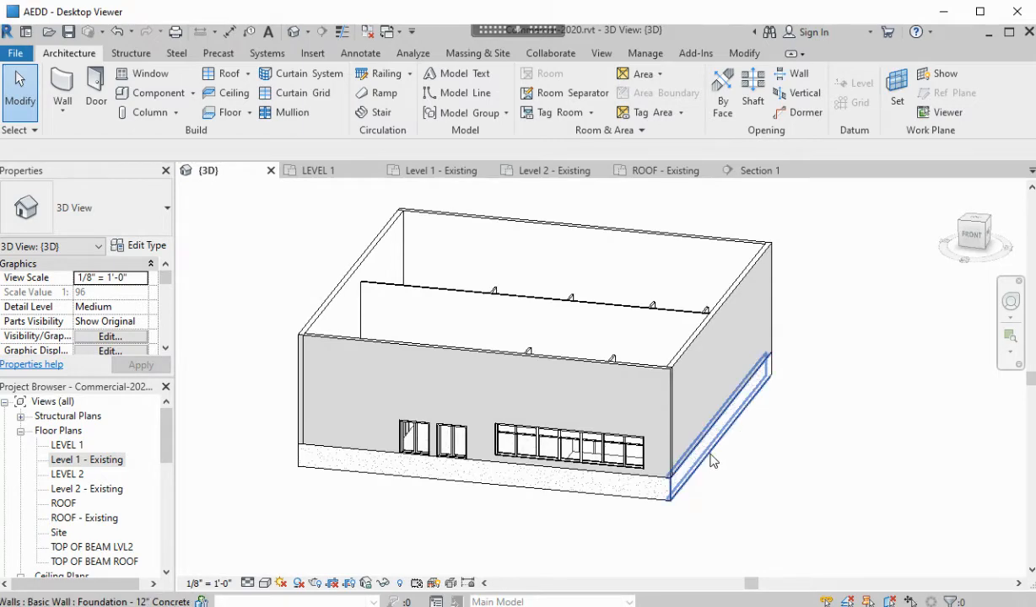
click(711, 460)
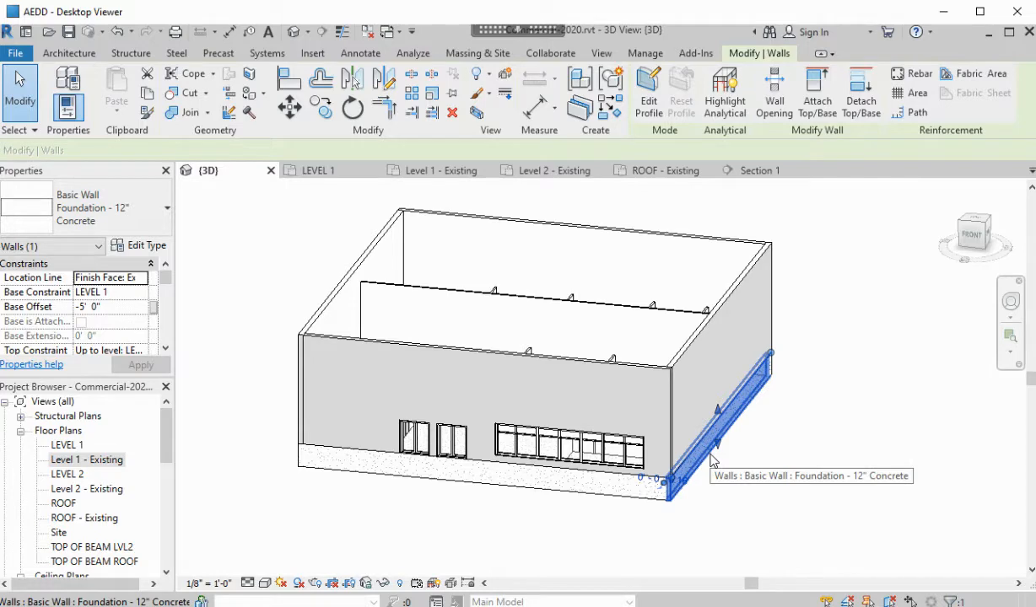
right_click(711, 460)
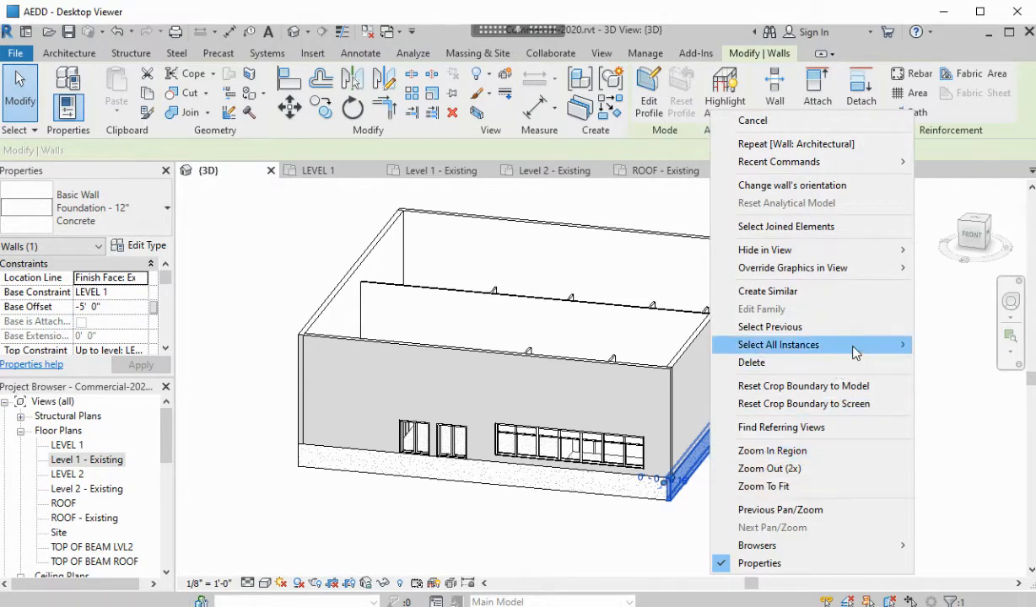
click(630, 344)
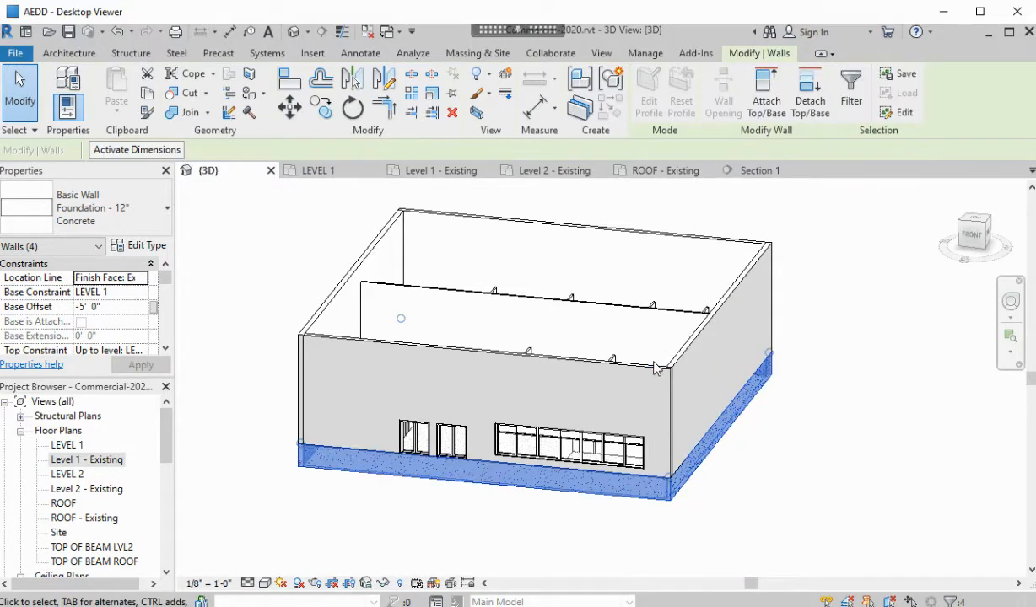
scroll(127, 304, down, 6)
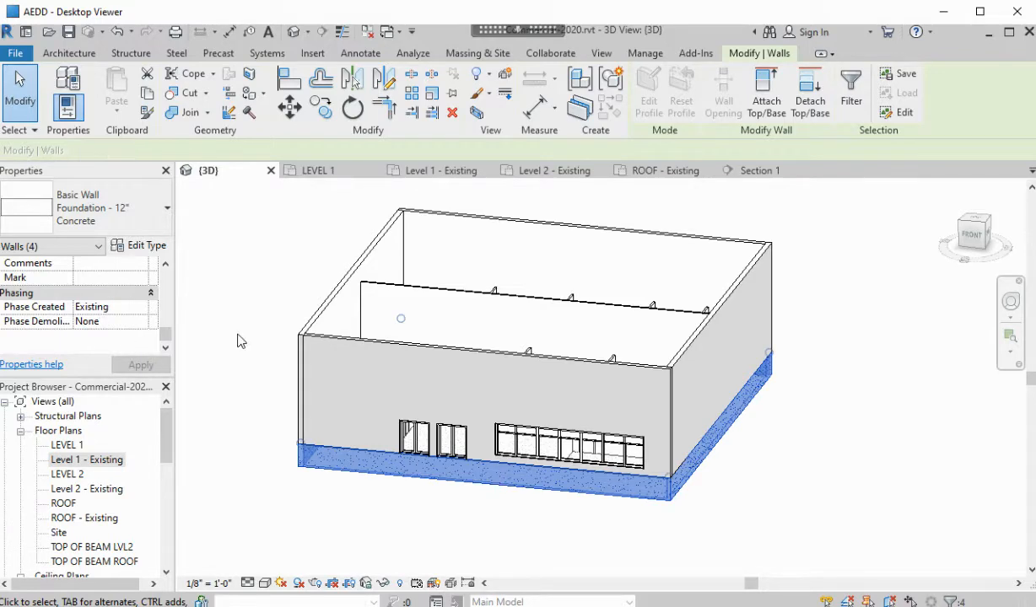
key(Escape)
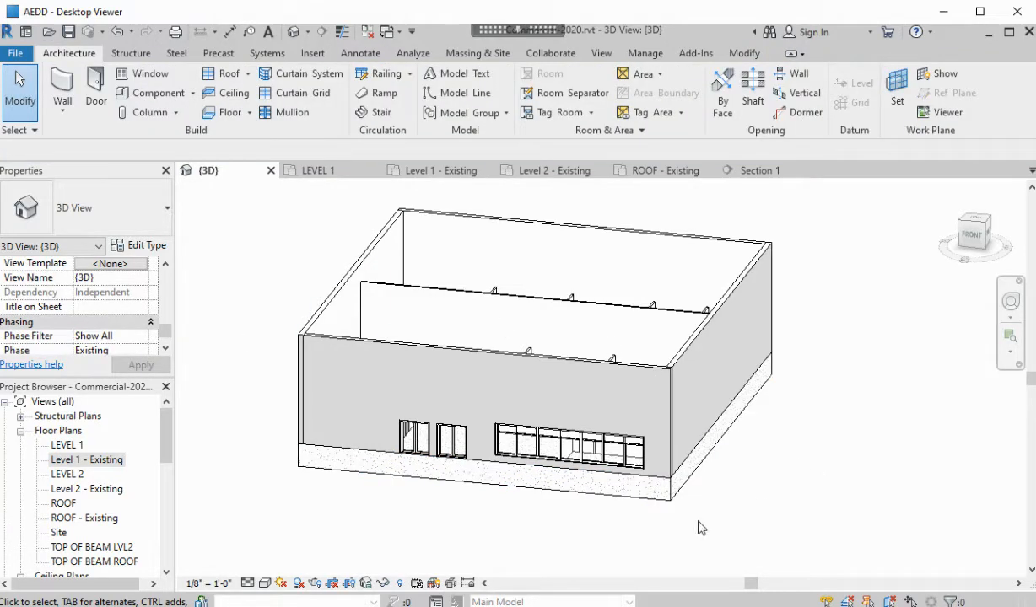
shift+middle_drag(632, 541, 629, 375)
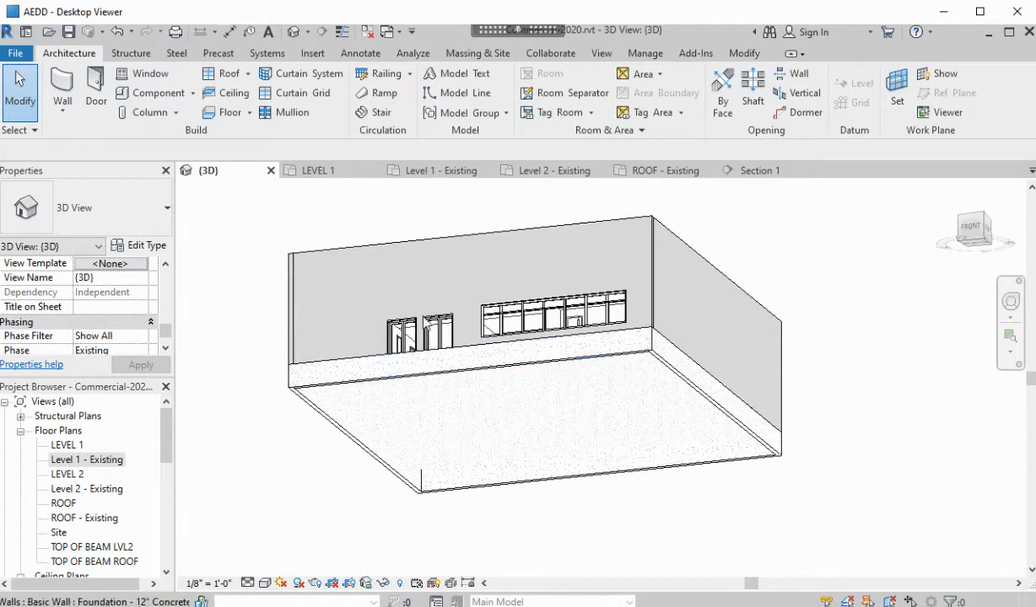
Add 36" x 12" wall footings under the back, left, front and right walls; open Level 2 - Existing
click(131, 53)
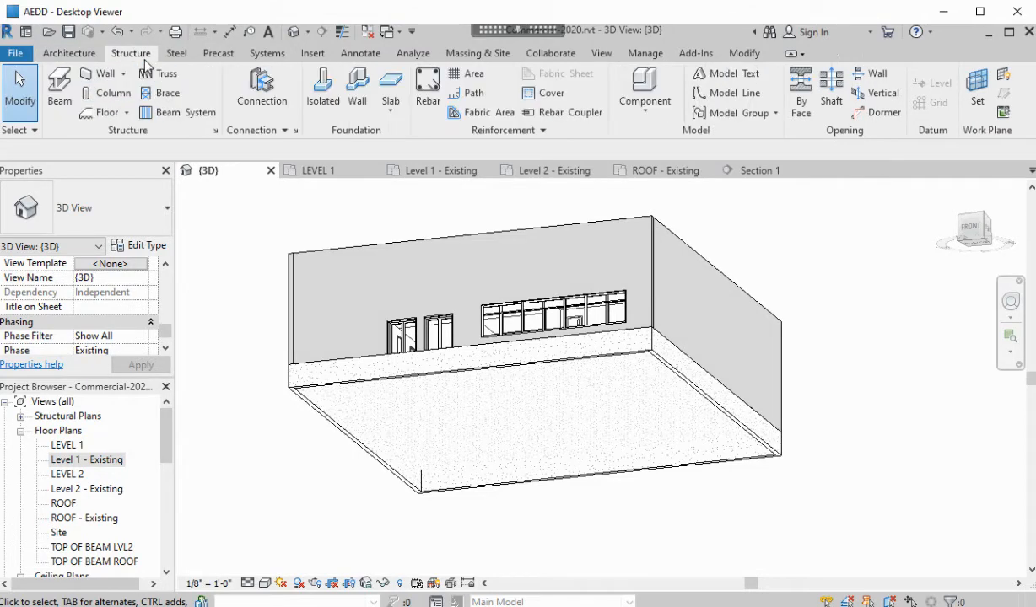
click(357, 91)
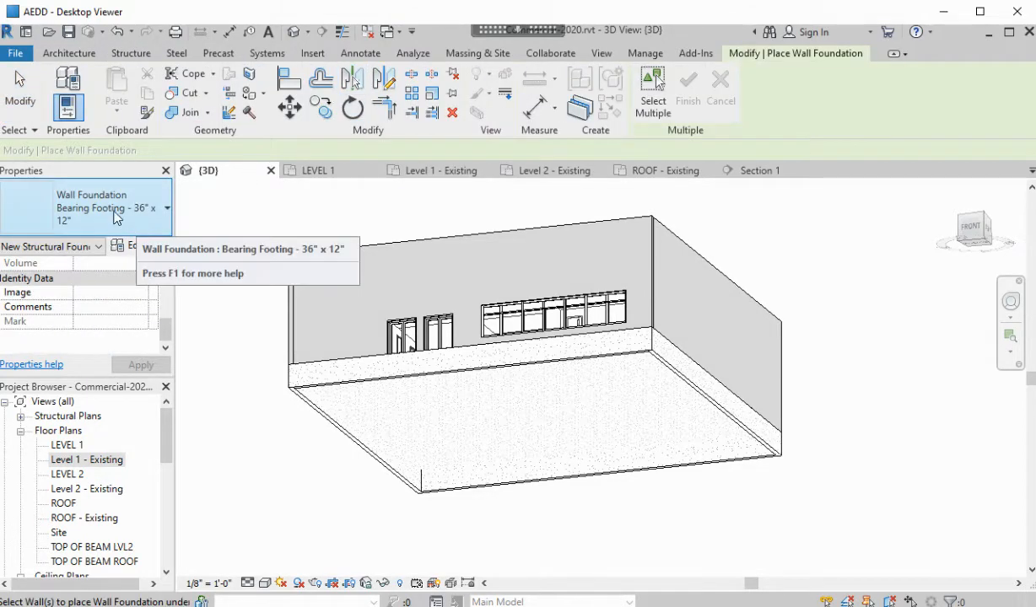
click(398, 384)
click(340, 441)
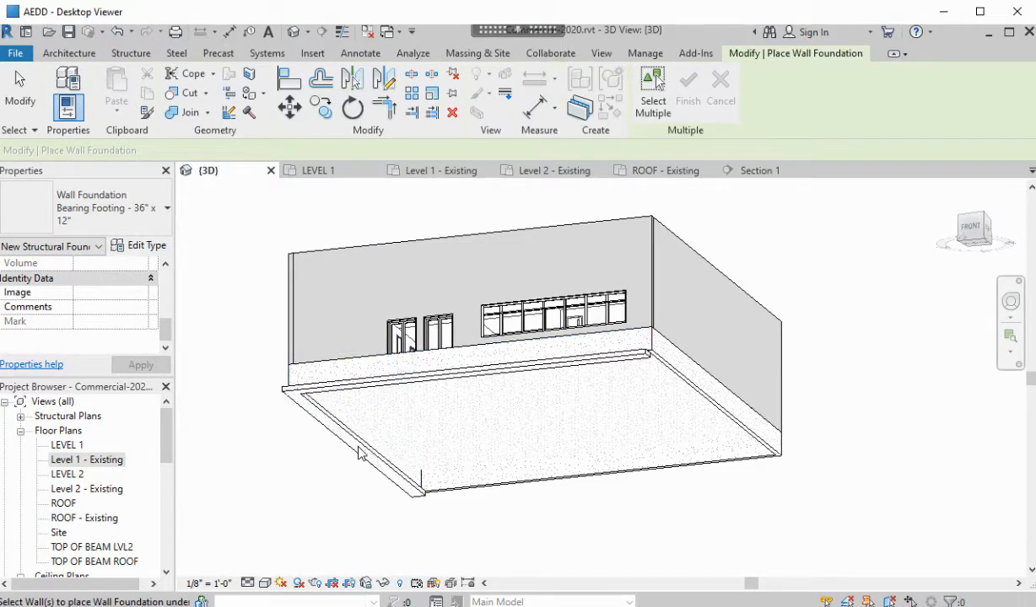
click(529, 490)
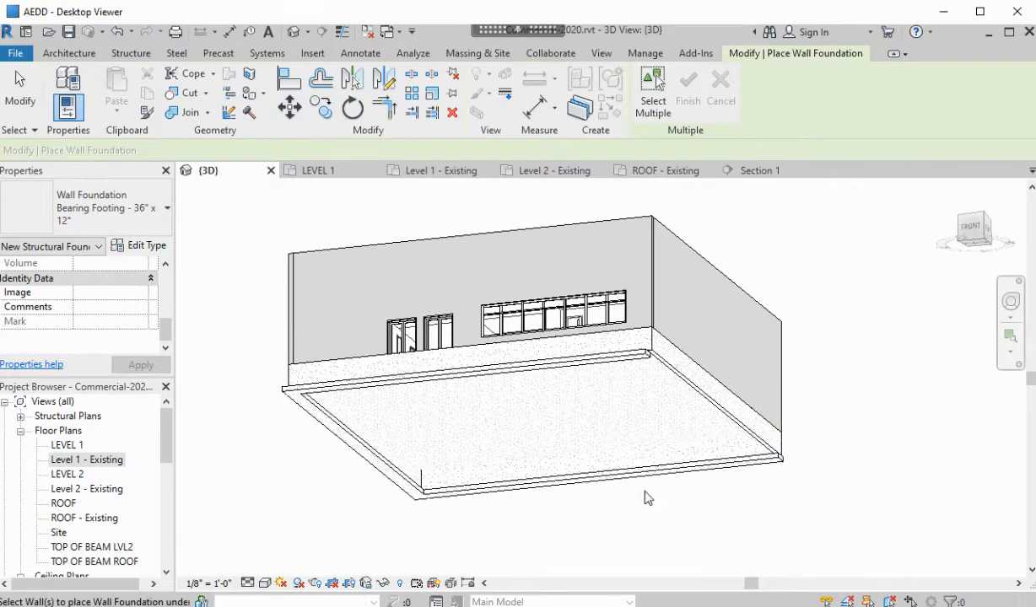
click(719, 407)
shift+middle_drag(667, 397, 435, 475)
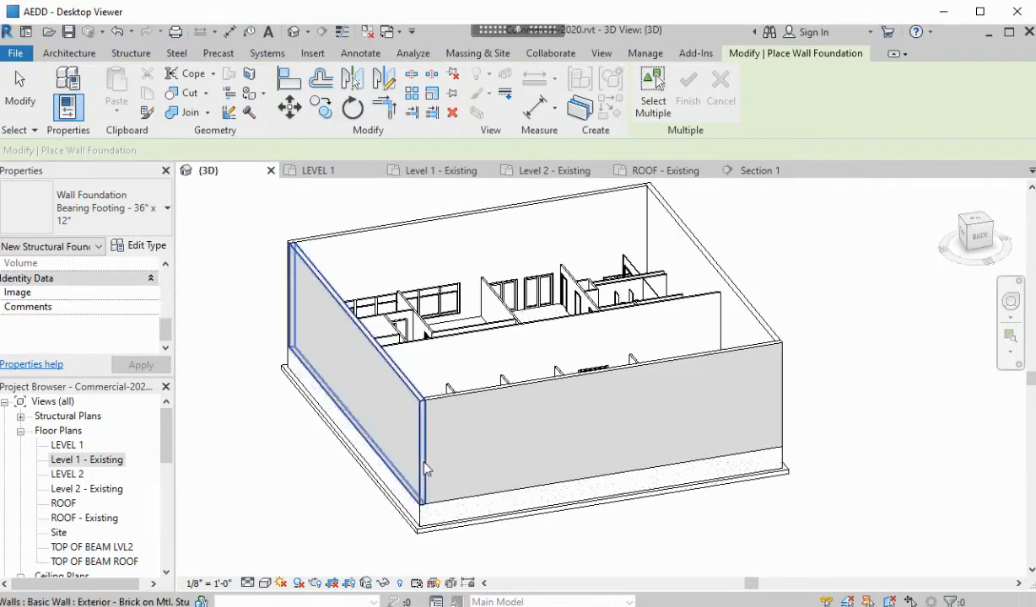
click(444, 434)
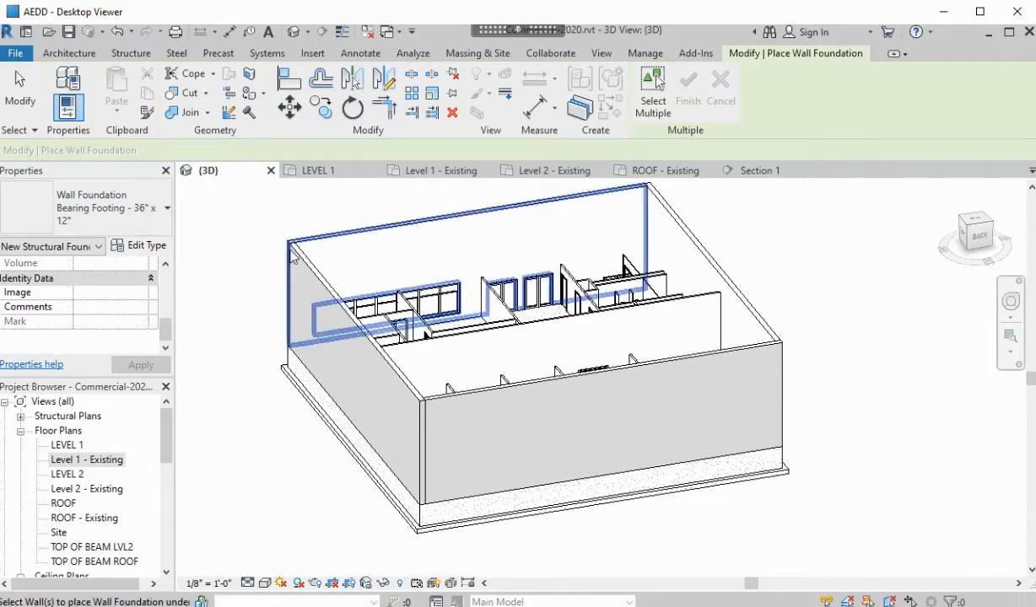
double_click(95, 491)
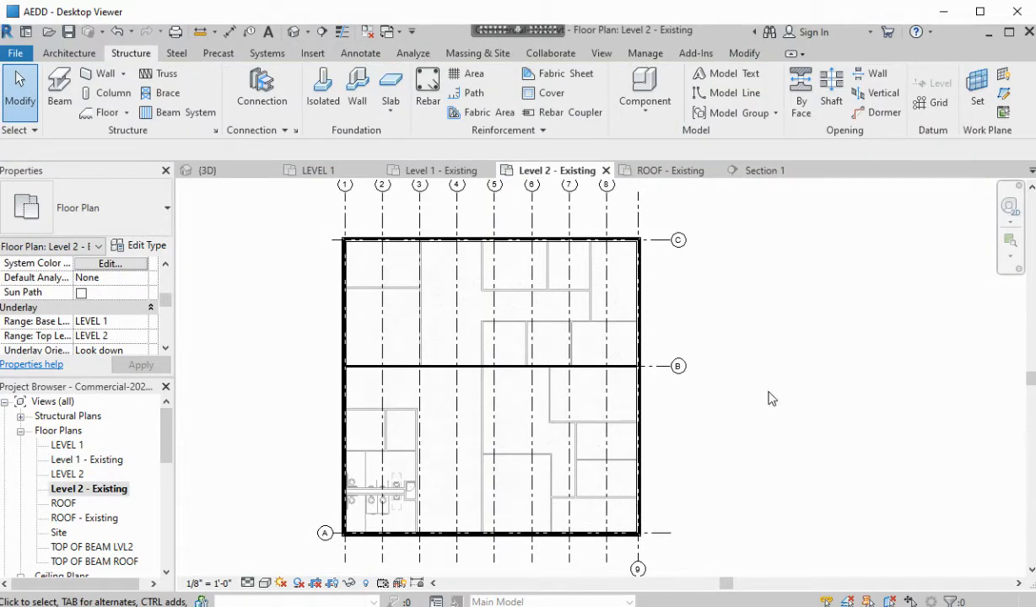
Maximize the remote viewer and frame the entire Level 2 - Existing plan
middle_drag(775, 412, 740, 384)
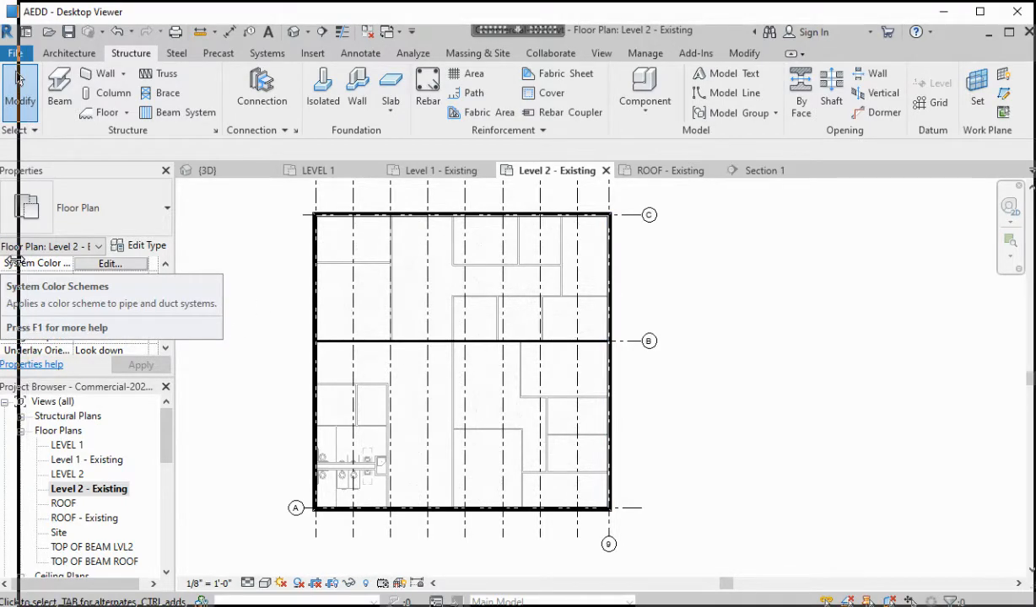
drag(15, 260, 17, 260)
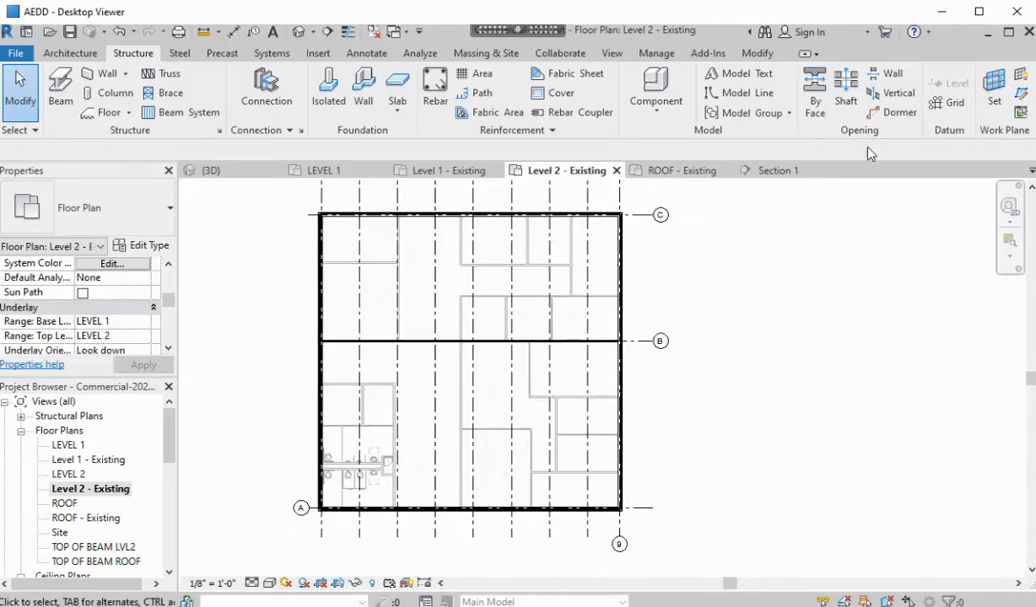
click(979, 11)
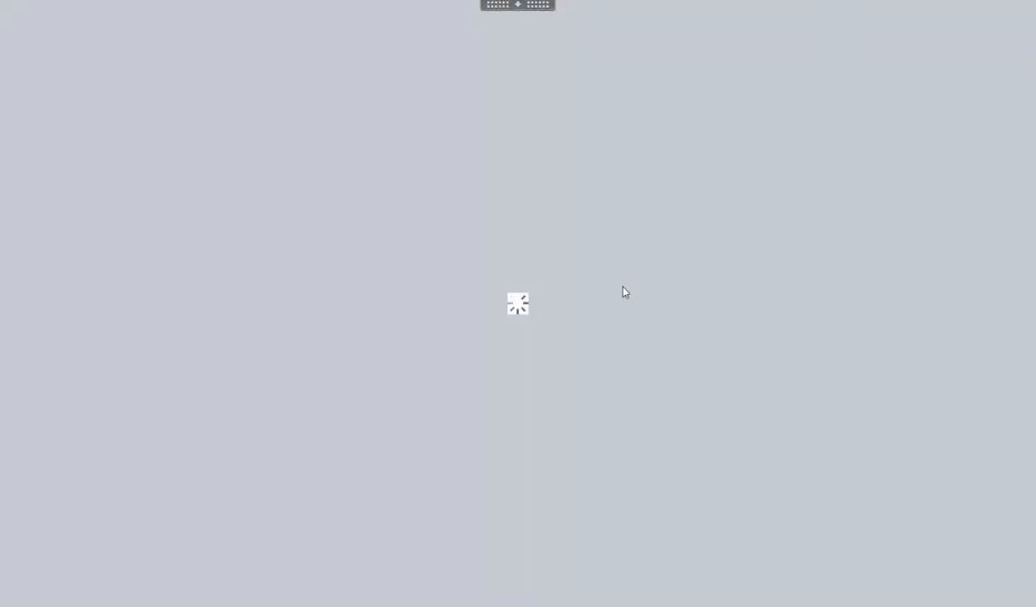
scroll(467, 262, up, 1)
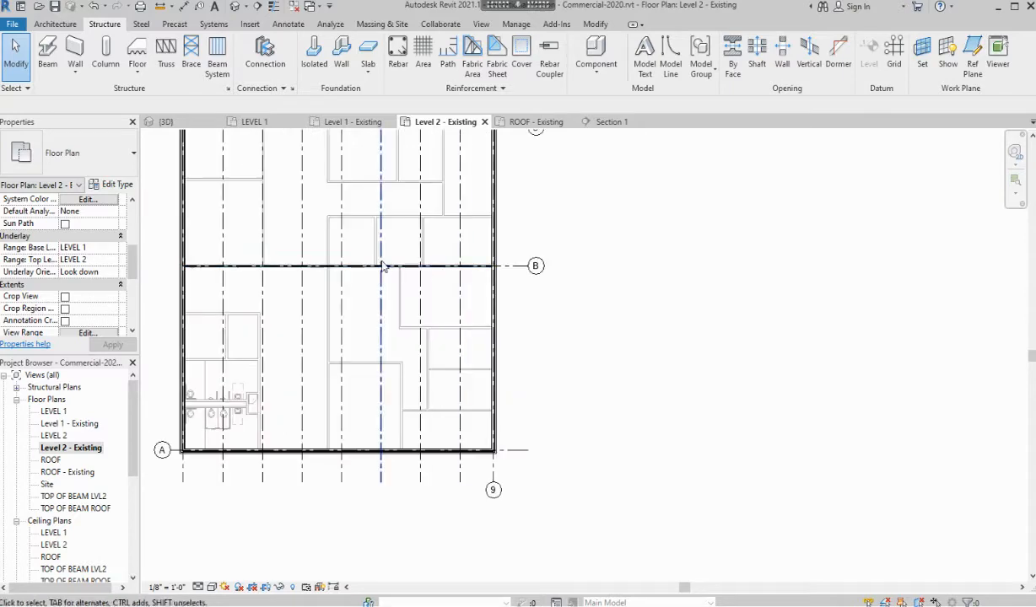
middle_drag(386, 265, 566, 332)
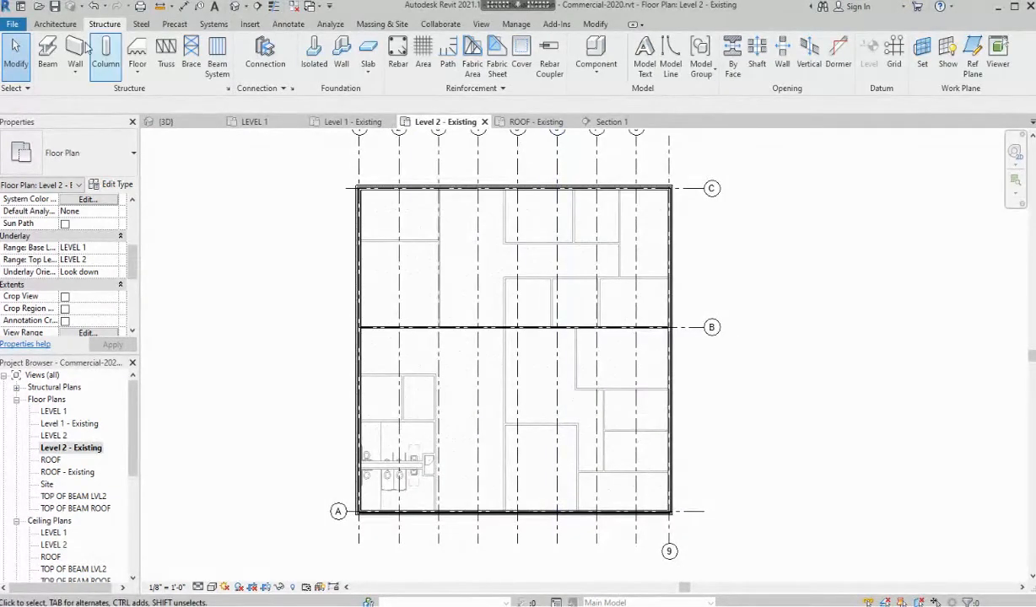
click(218, 51)
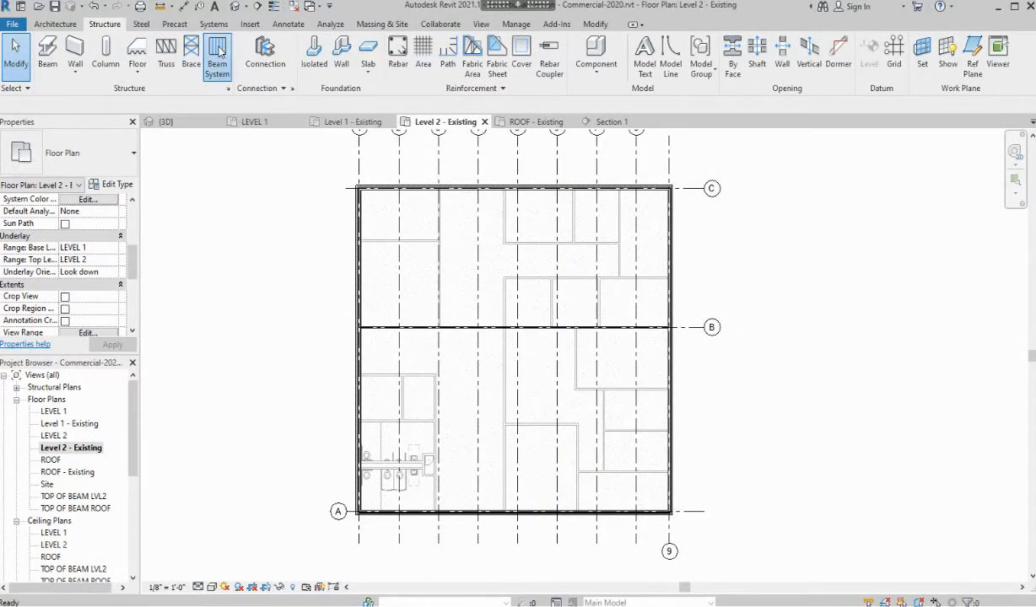
click(582, 49)
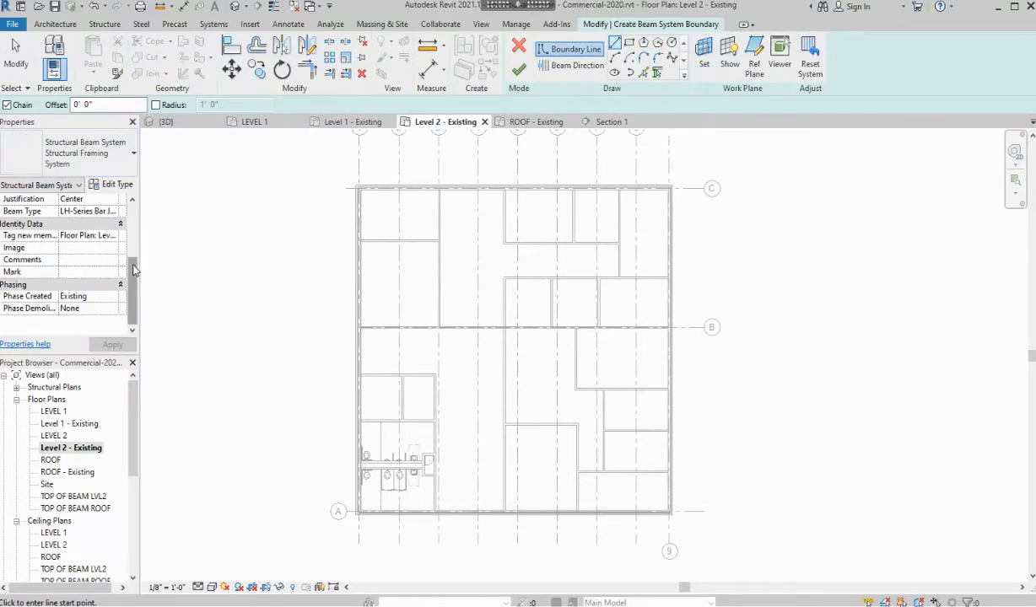
scroll(129, 240, up, 3)
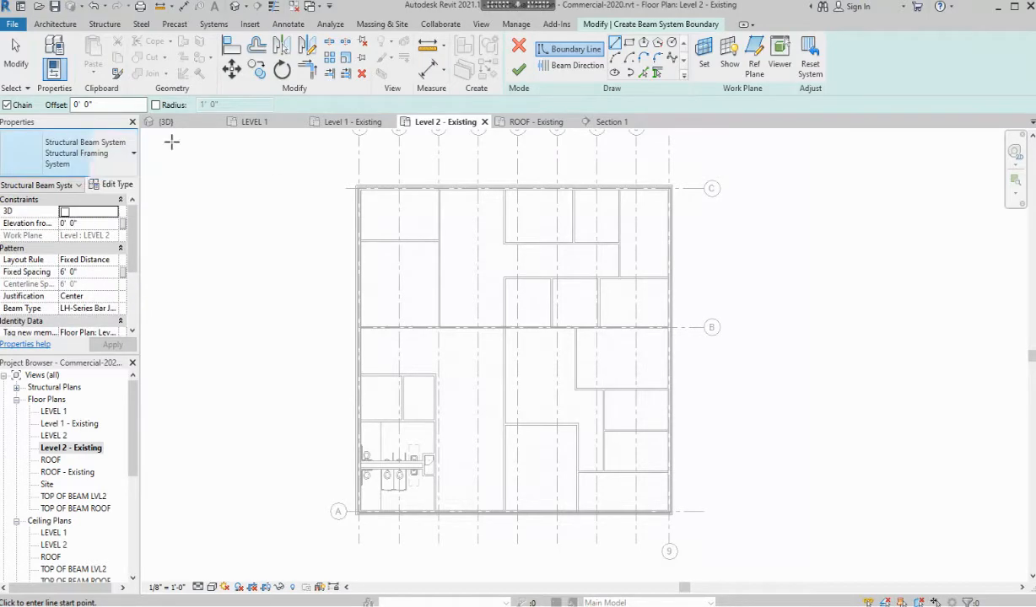
click(115, 310)
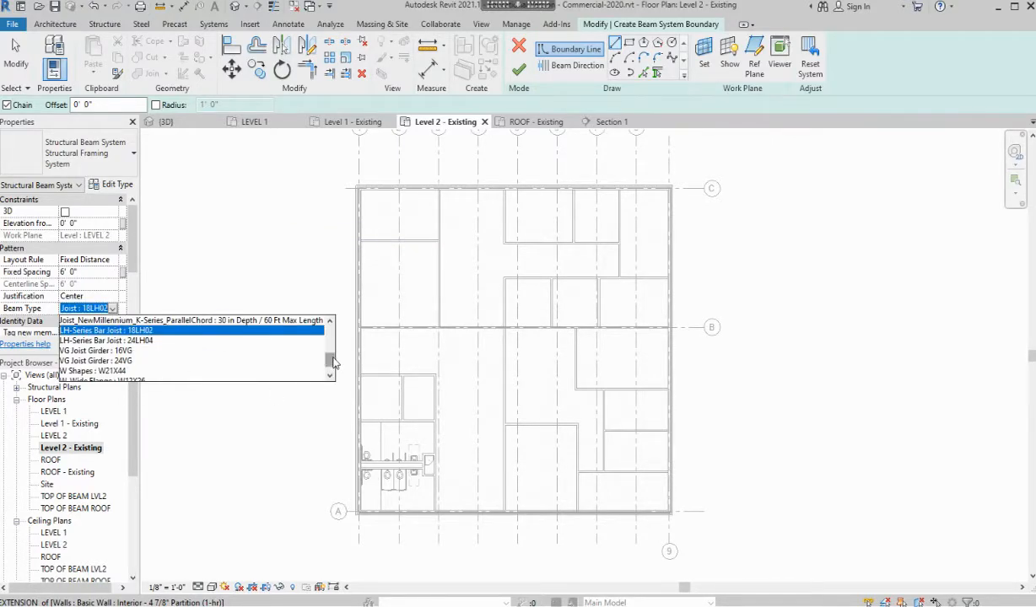
drag(334, 361, 354, 380)
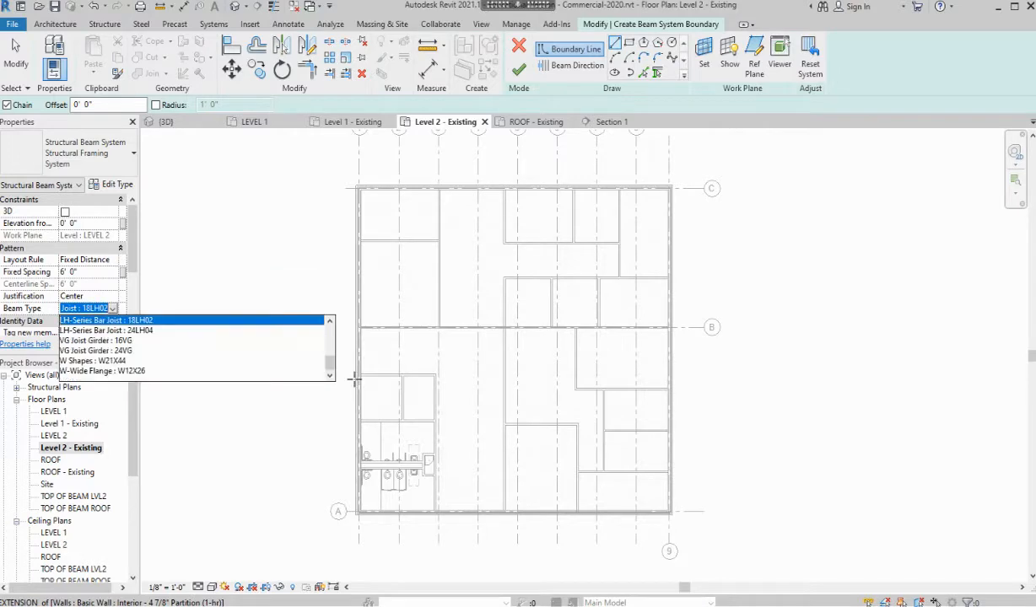
click(521, 49)
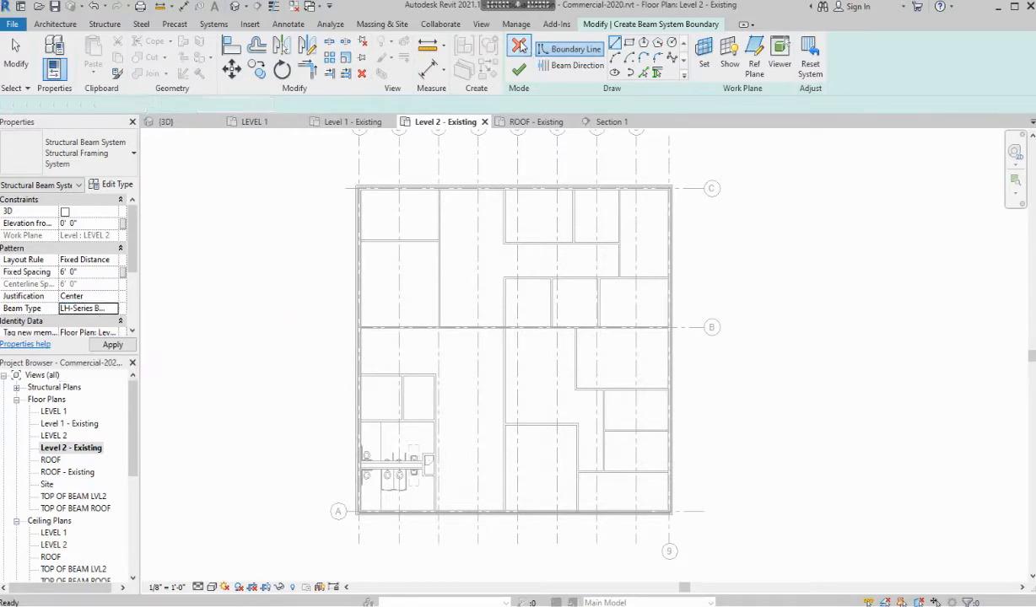
click(520, 49)
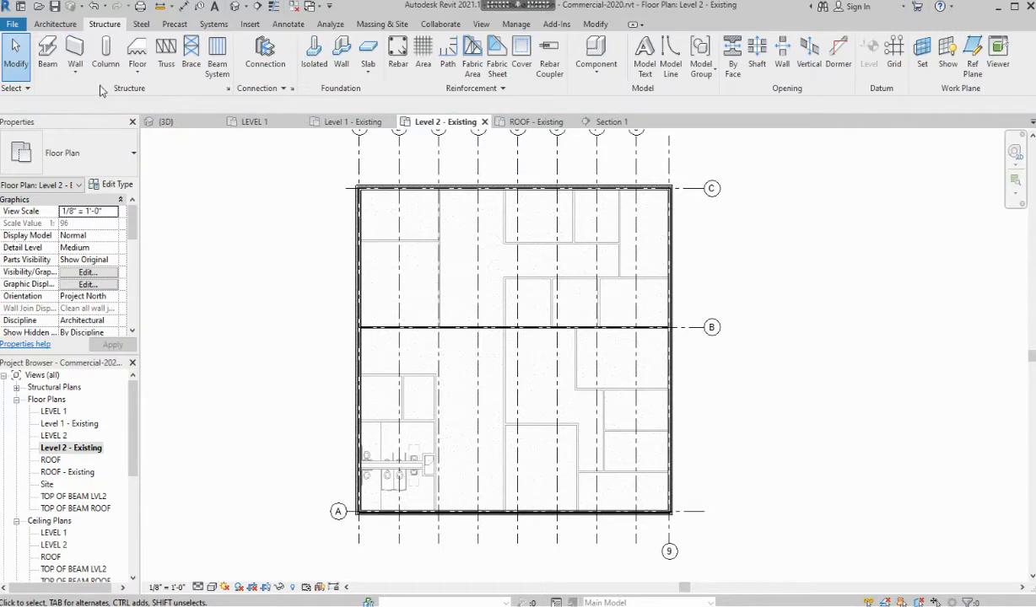
click(47, 52)
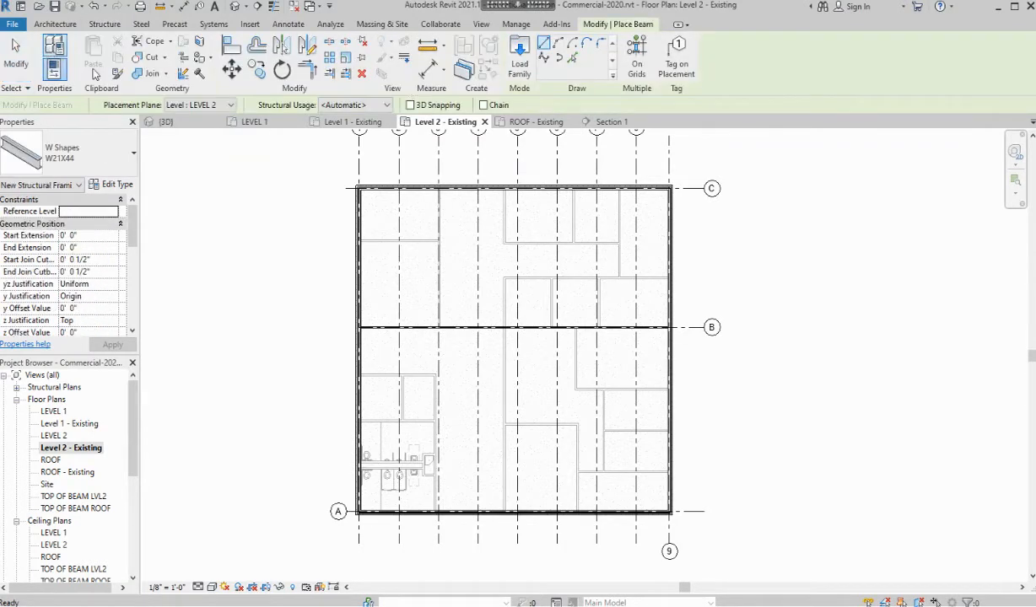
click(519, 73)
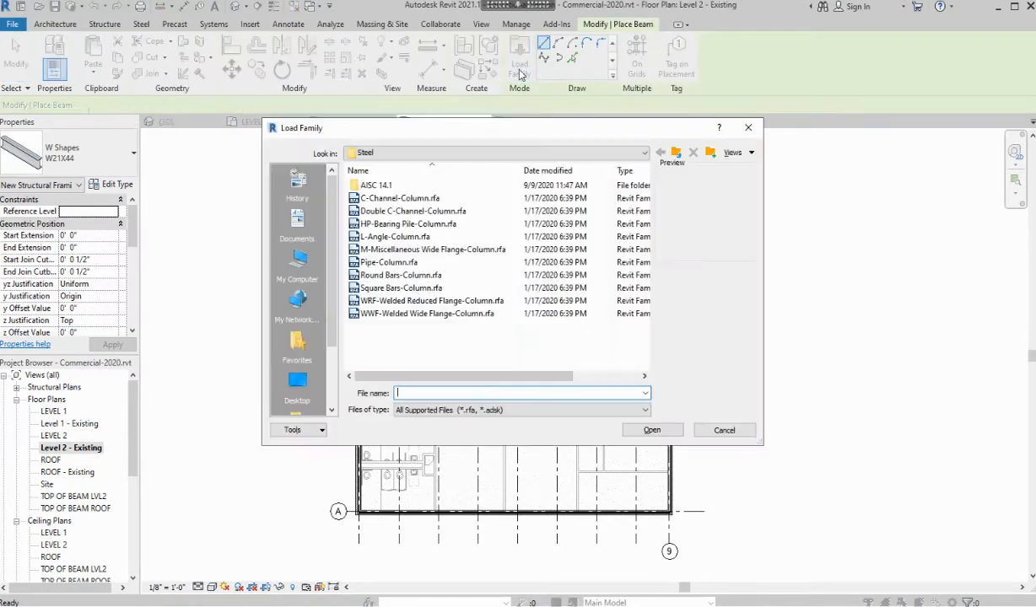
click(677, 153)
click(677, 153)
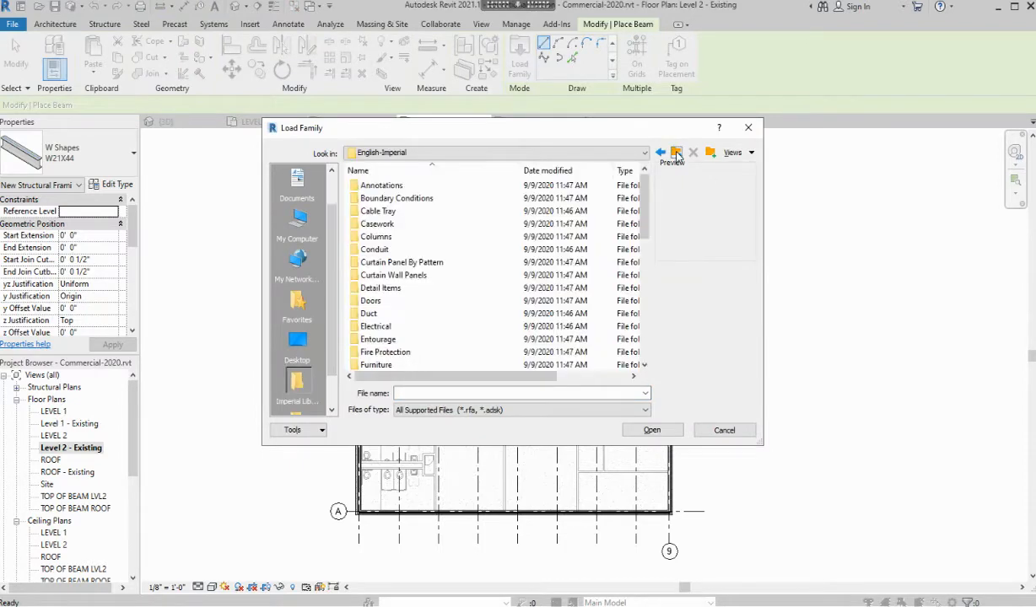
scroll(432, 294, down, 8)
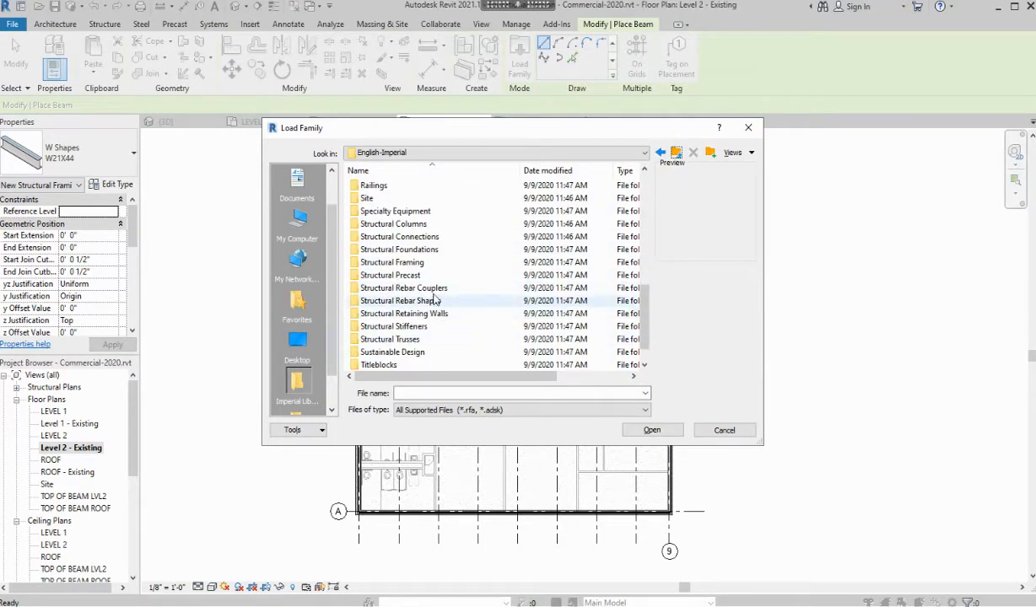
double_click(417, 262)
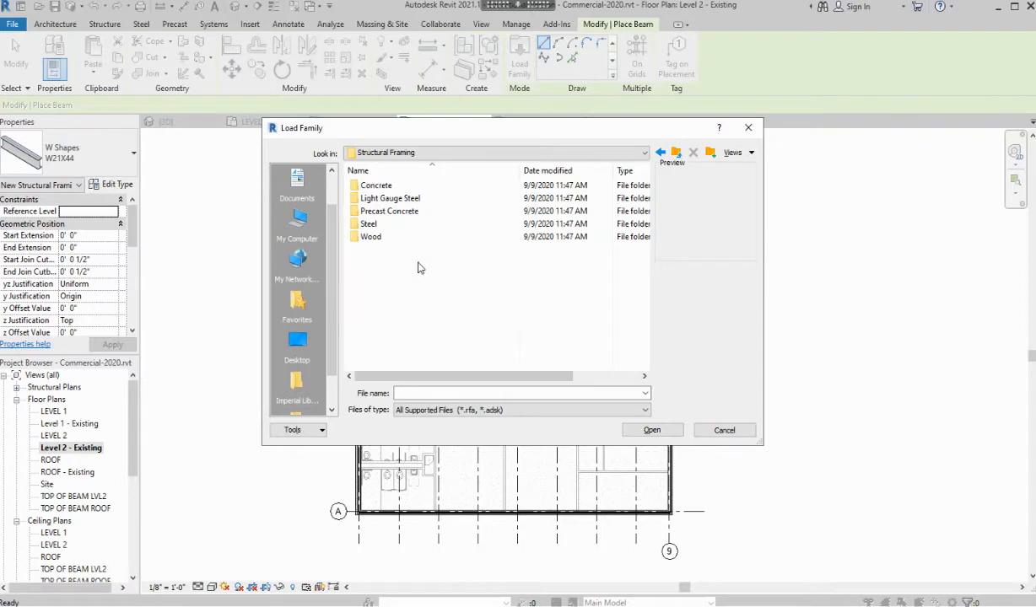
double_click(397, 224)
click(404, 199)
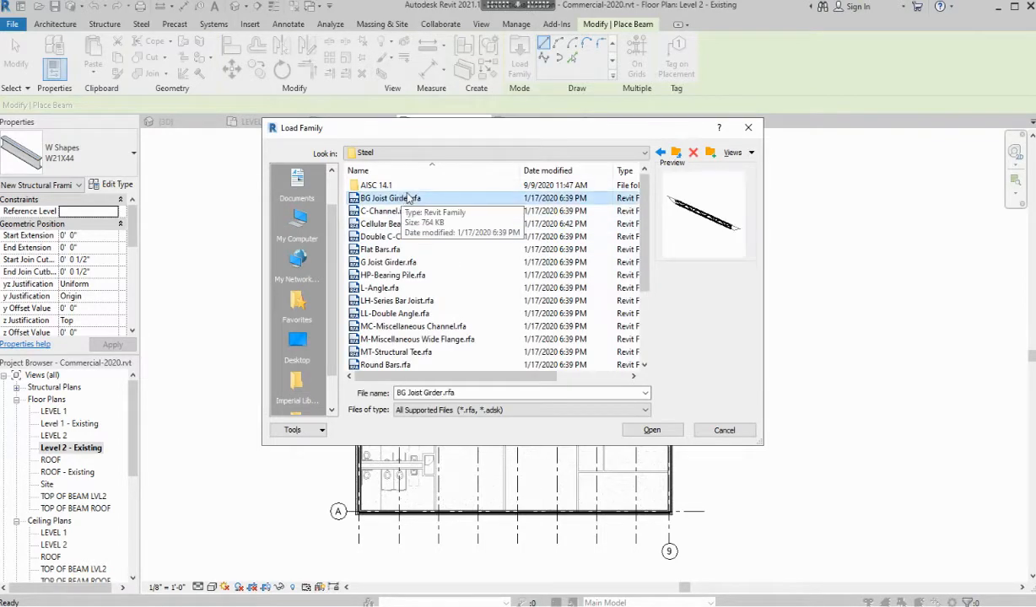
key(Down)
key(Down)
key(Down)
key(Down)
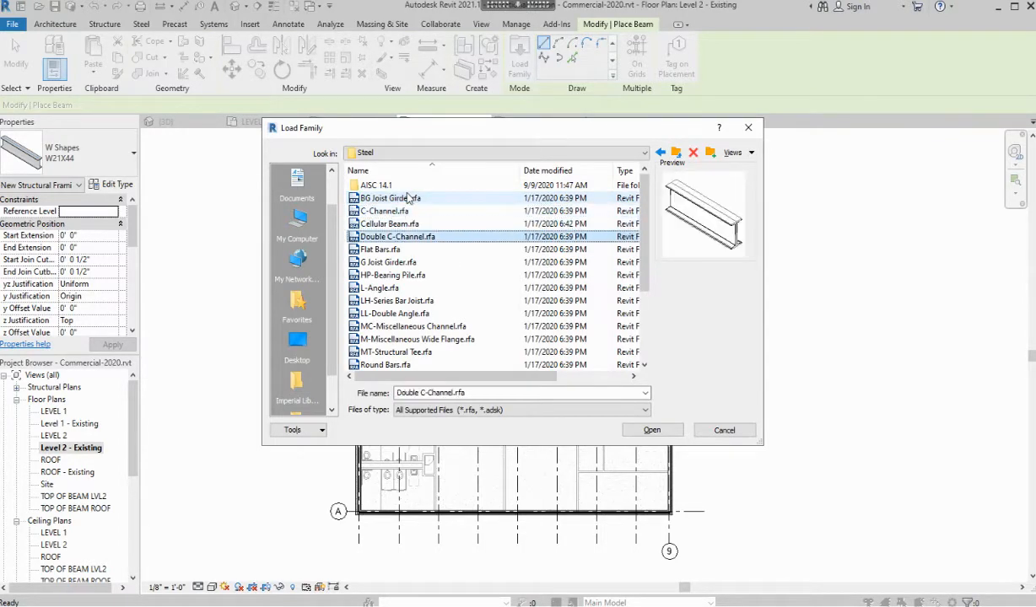
key(Down)
key(Down)
key(Down)
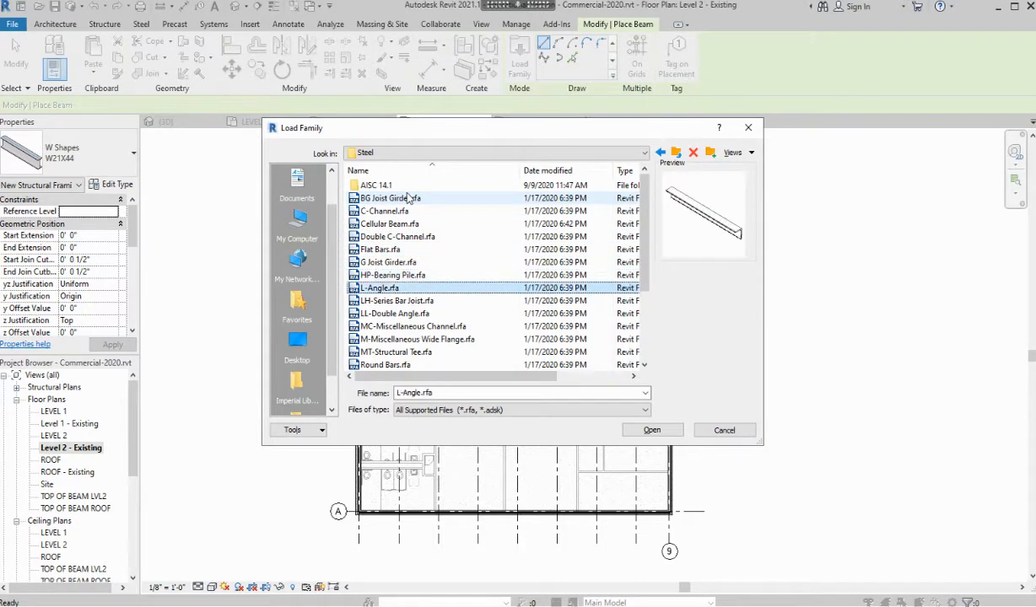
key(Down)
key(Down)
key(Down)
key(Down)
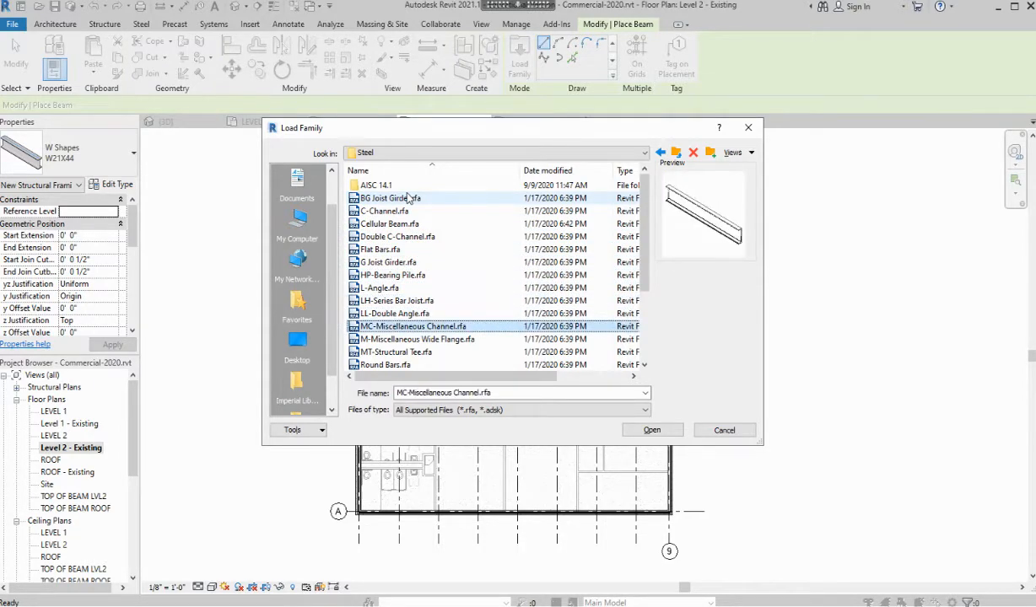
key(Down)
key(Down)
key(Down)
key(Down)
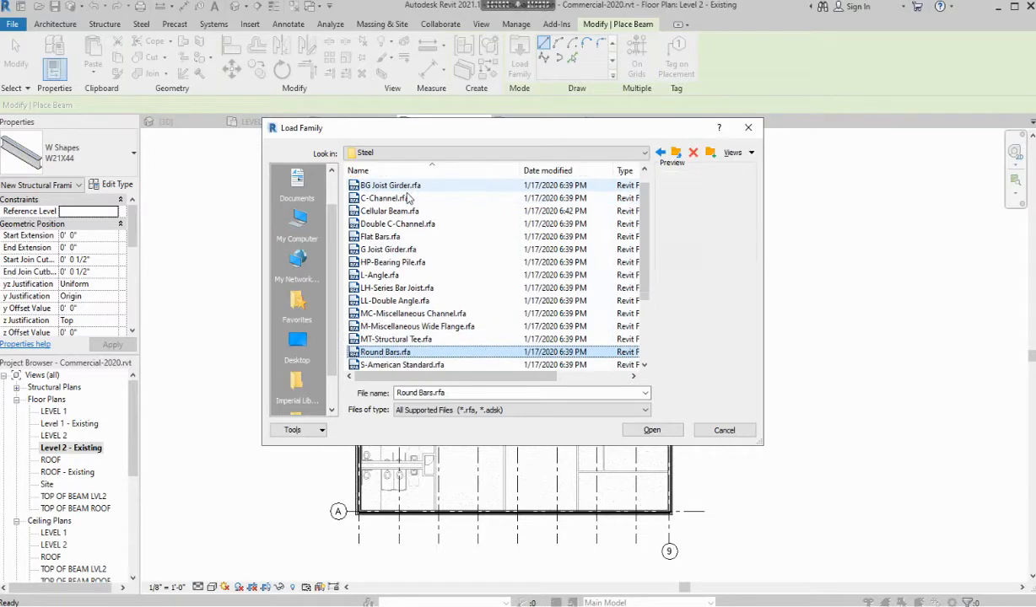
key(Down)
key(Down)
key(Down)
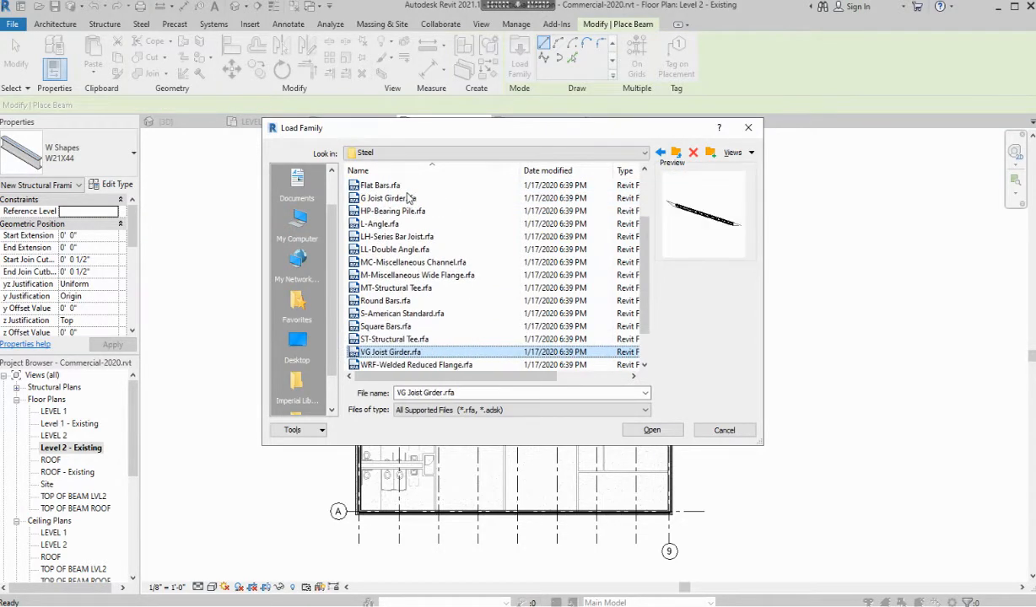
key(Up)
key(Up)
key(Up)
key(Up)
key(Up)
key(Up)
key(Up)
key(Up)
key(Up)
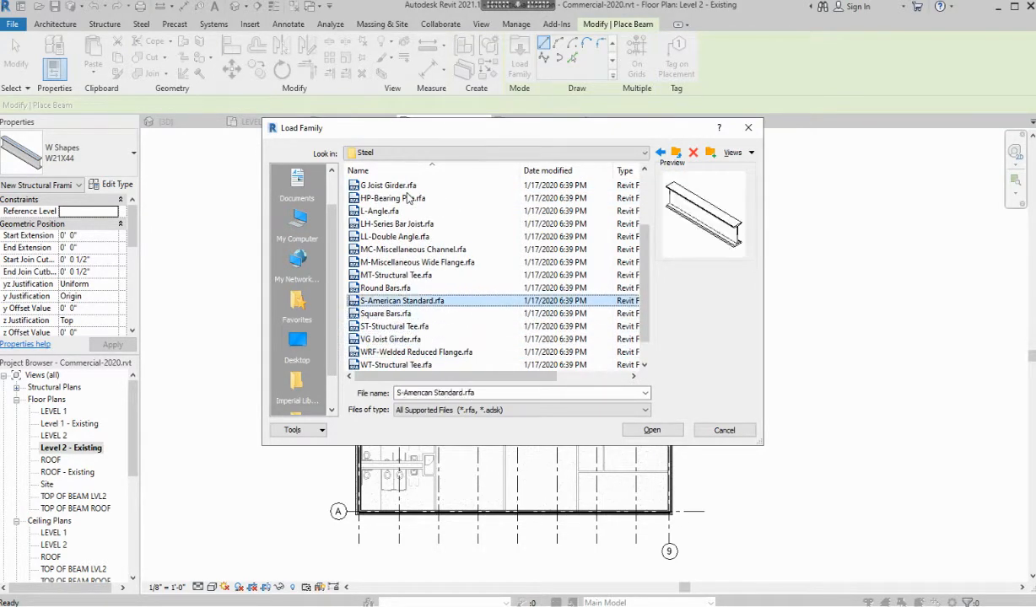
key(Up)
key(Up)
key(Down)
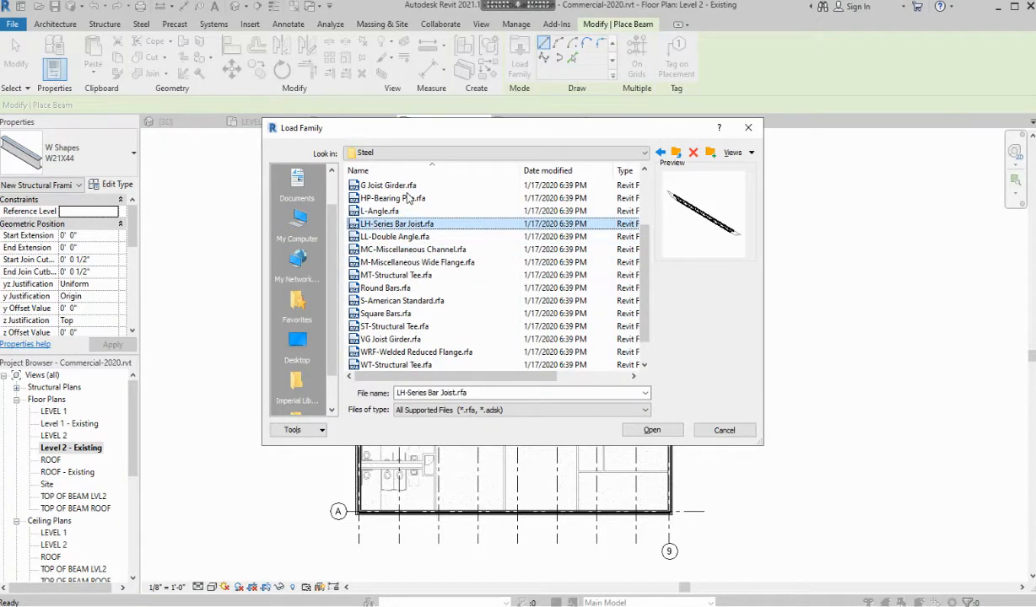
key(Down)
key(Down)
key(Down)
key(Down)
key(Down)
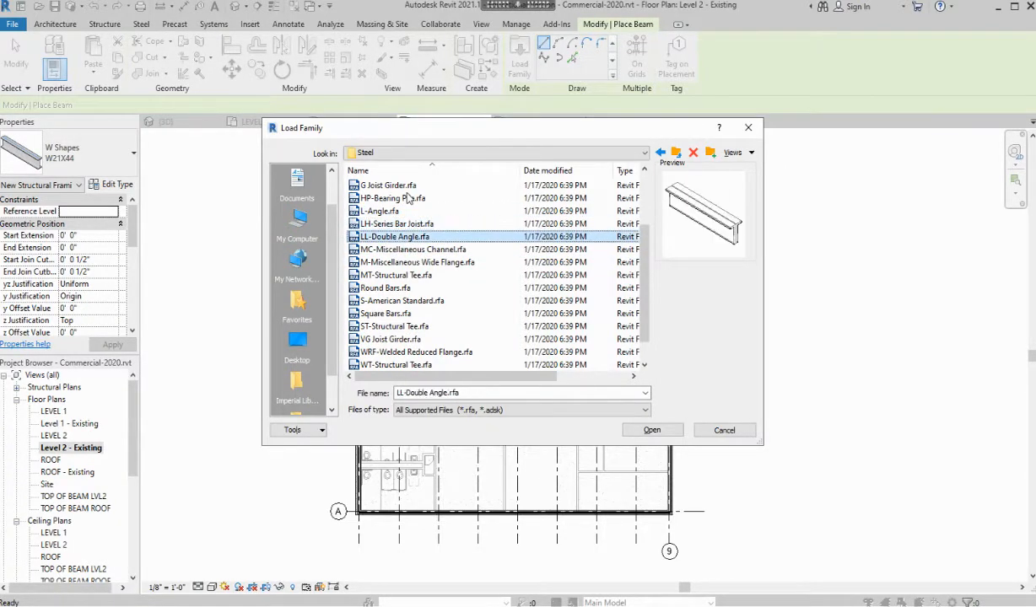
key(Up)
key(Up)
key(Up)
key(Up)
key(Up)
key(Up)
key(Up)
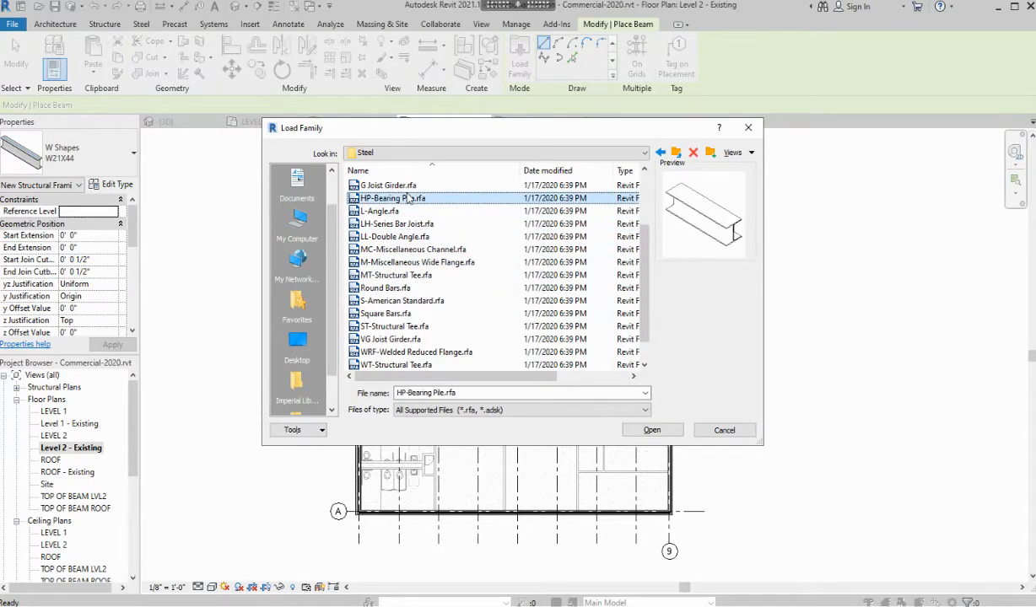
key(Up)
key(Up)
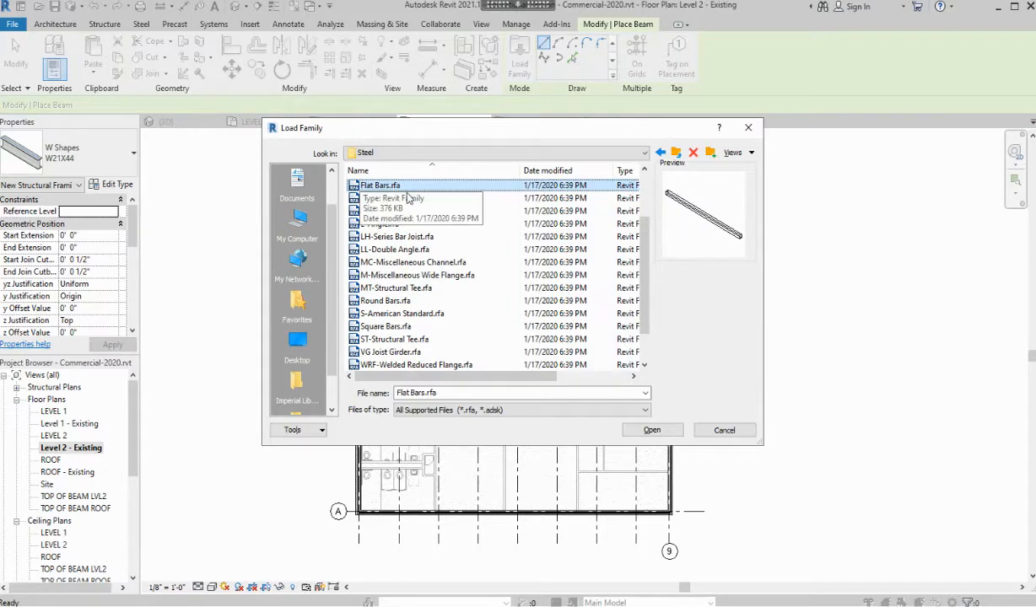
scroll(472, 261, down, 1)
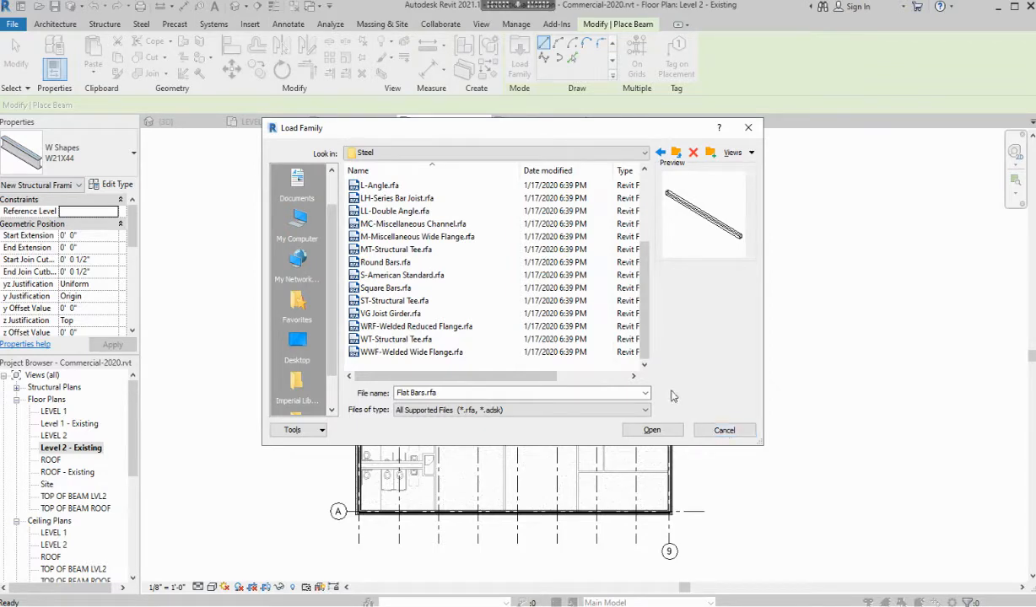
click(382, 212)
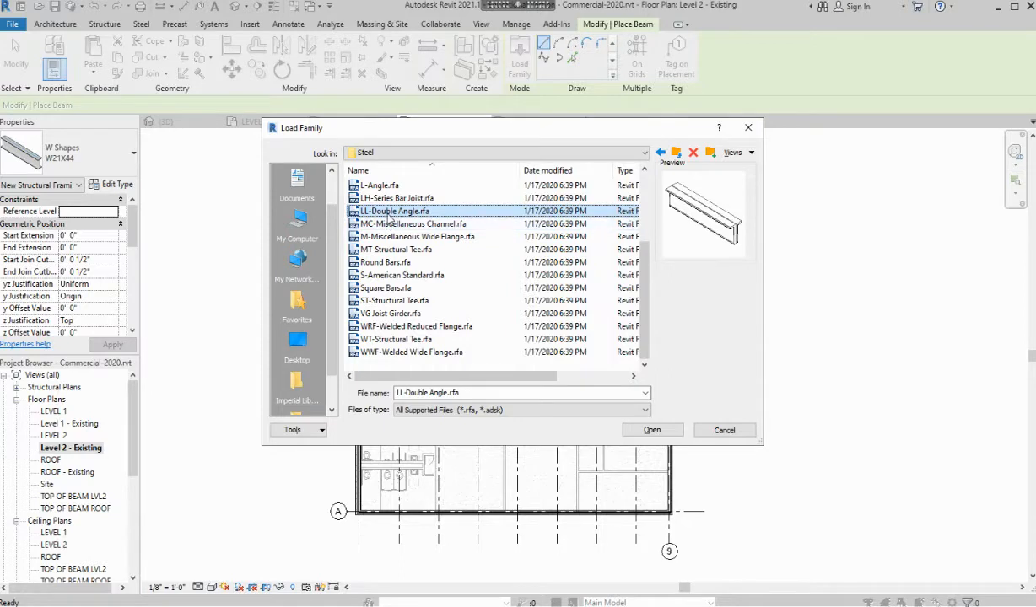
click(653, 431)
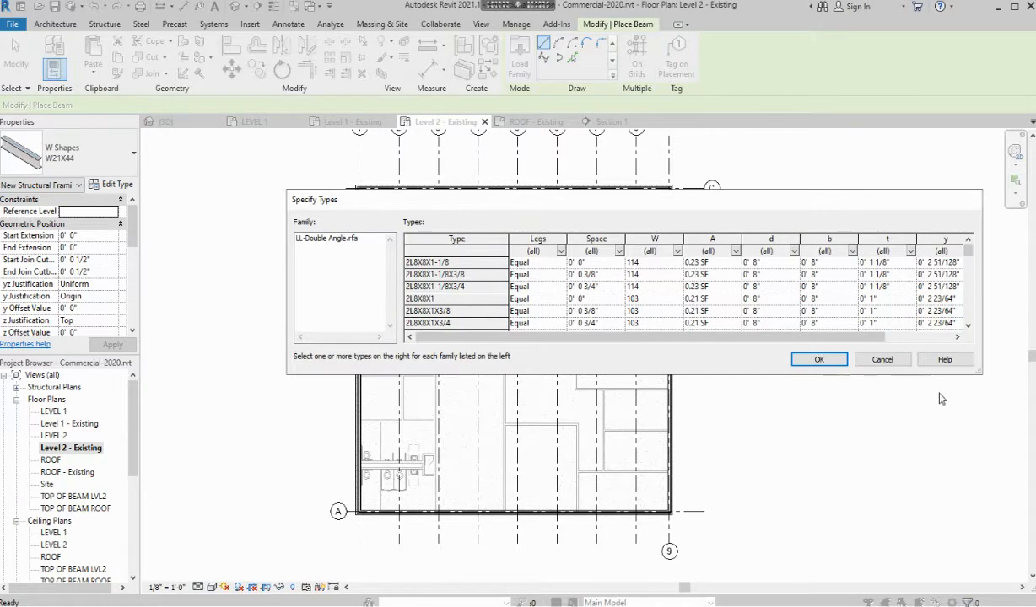
click(880, 359)
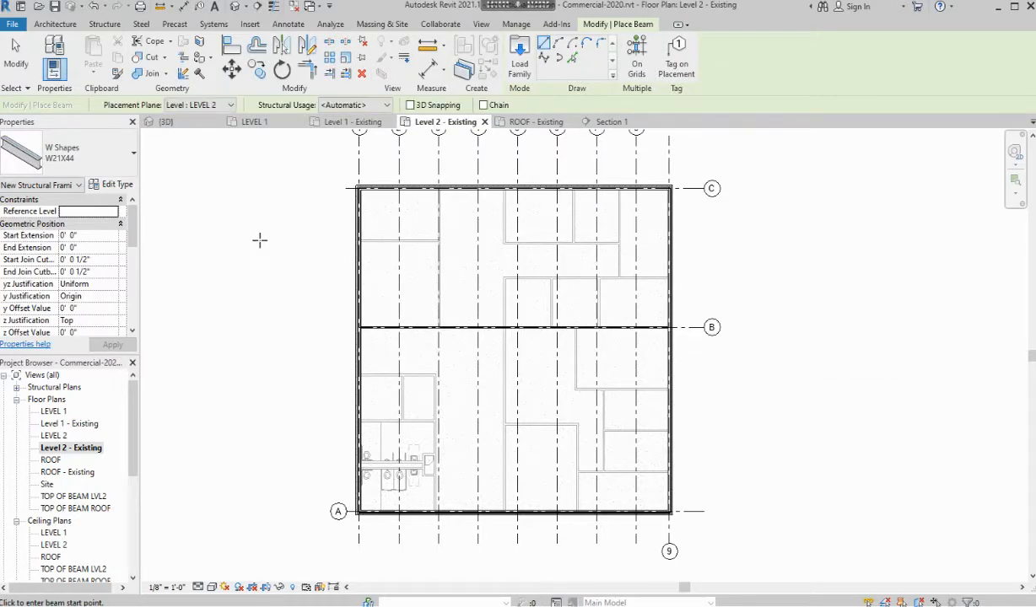
key(Escape)
key(Escape)
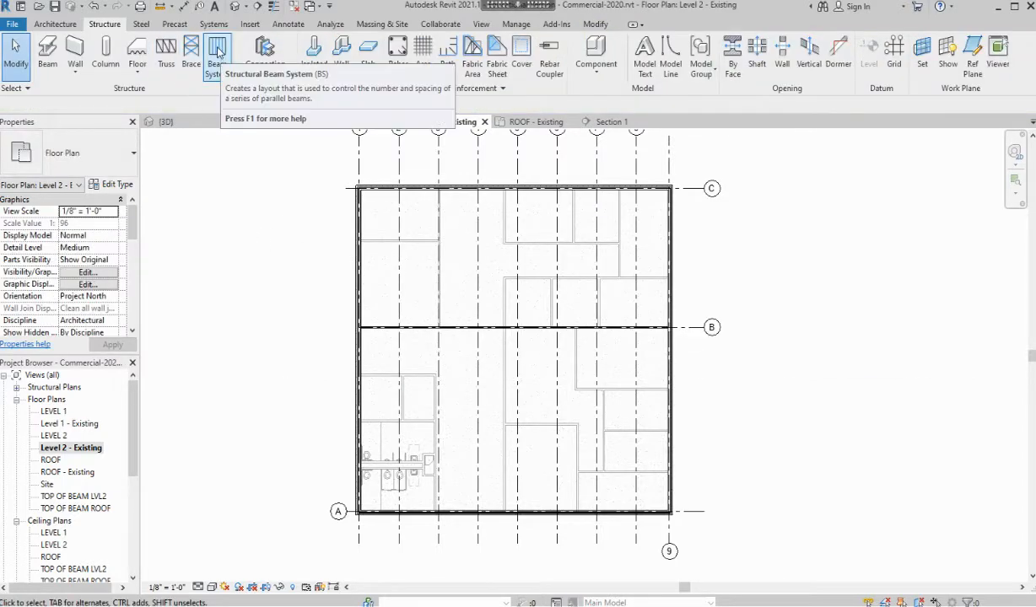
Begin a Level 2 beam system with Beam Type LH-Series Bar Joist : 18LH02
click(210, 70)
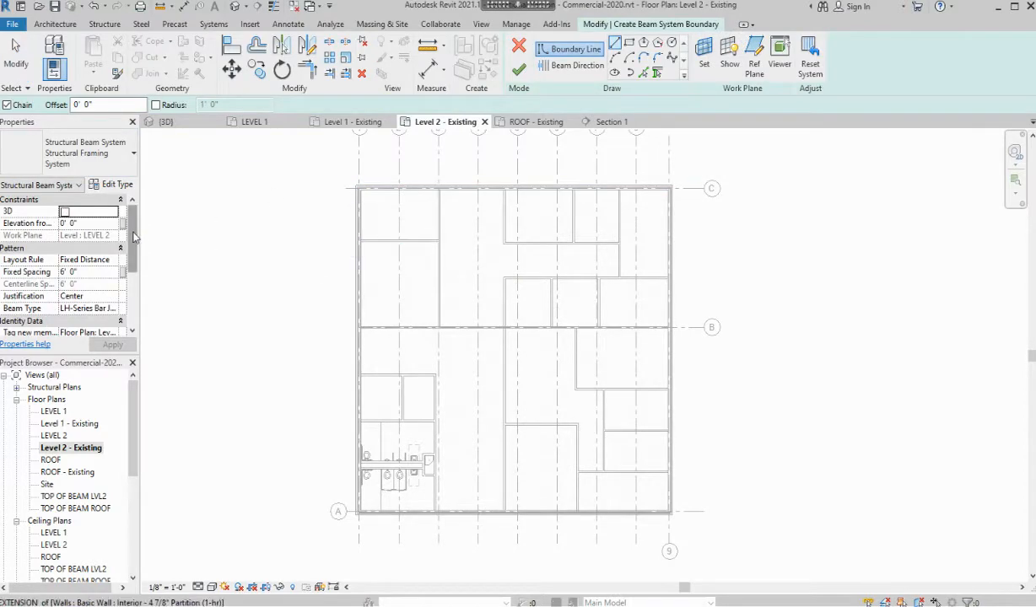
scroll(135, 251, down, 1)
click(113, 285)
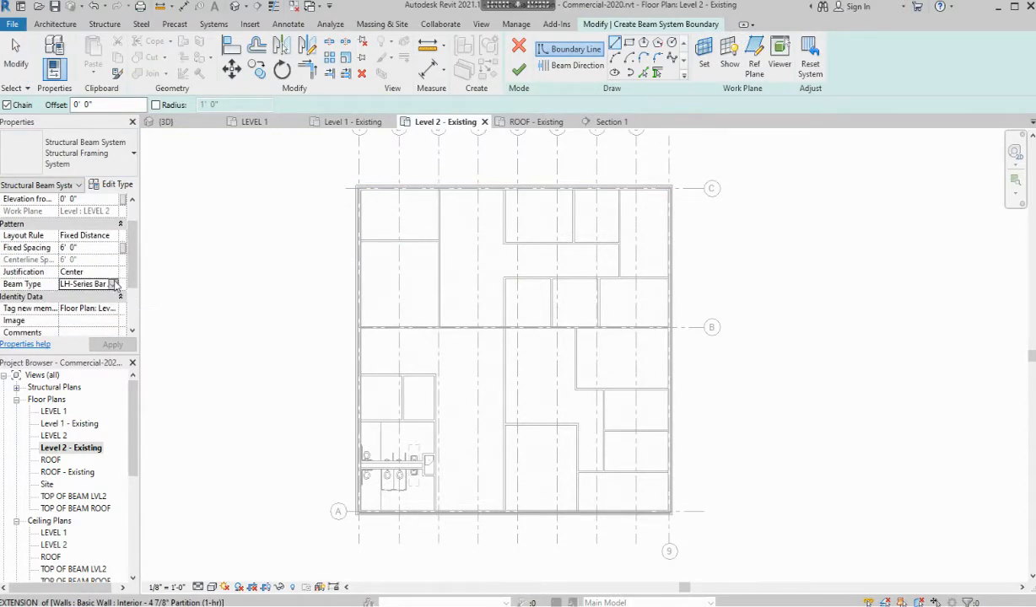
click(113, 284)
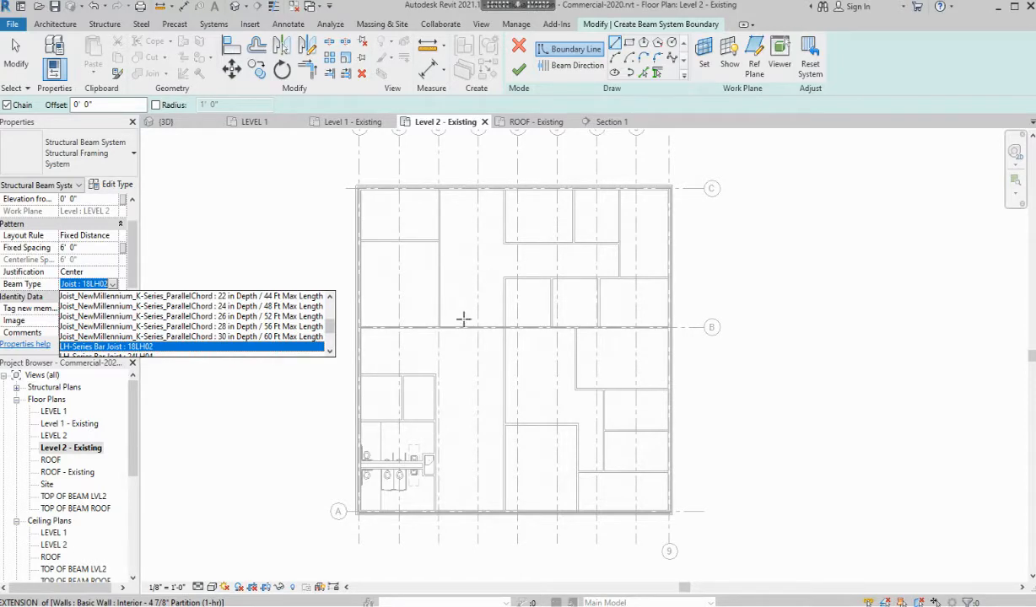
click(167, 348)
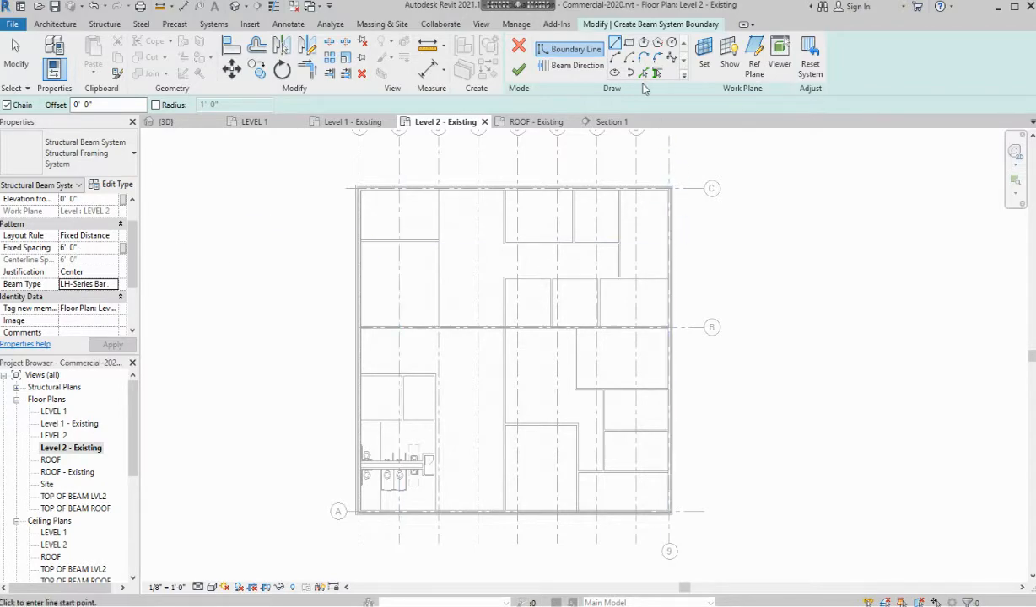
Start a rectangular boundary at the grid 1/C intersection
click(630, 43)
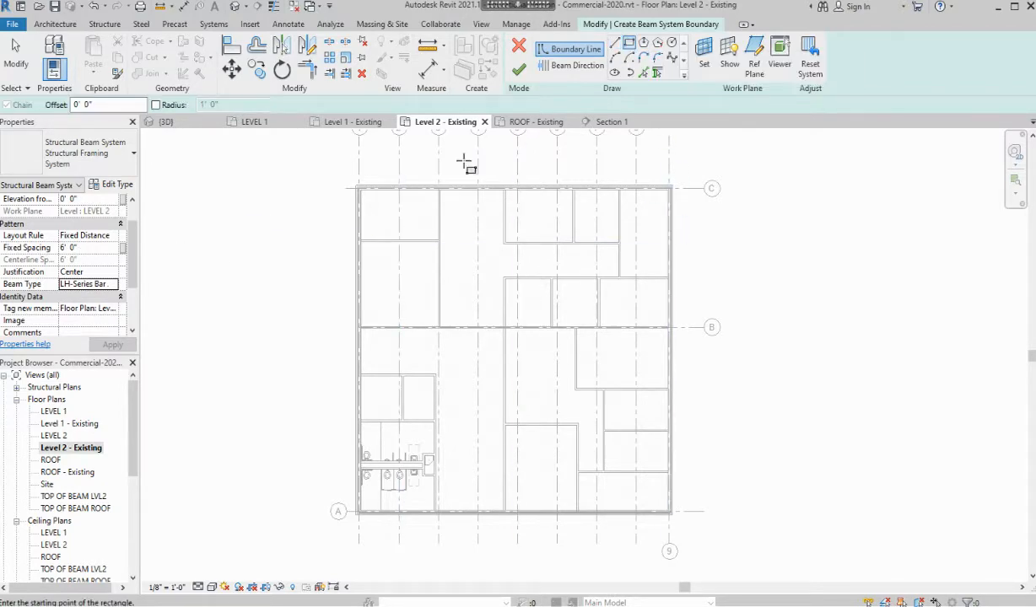
scroll(340, 199, up, 5)
scroll(340, 203, up, 3)
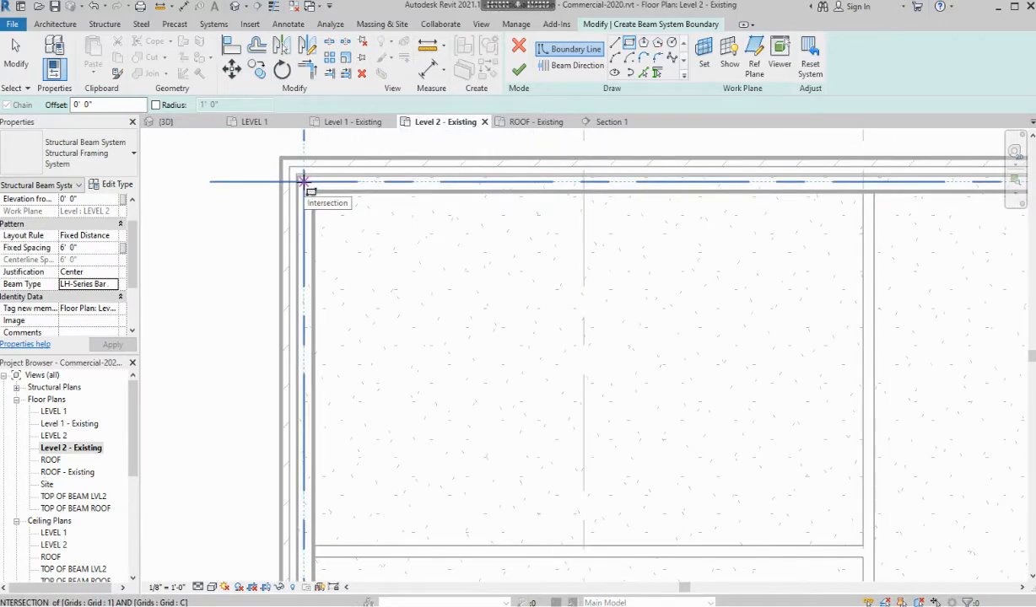
click(304, 181)
Complete the rectangle at the grid 9/B intersection and bring the whole boundary into view
scroll(474, 296, down, 5)
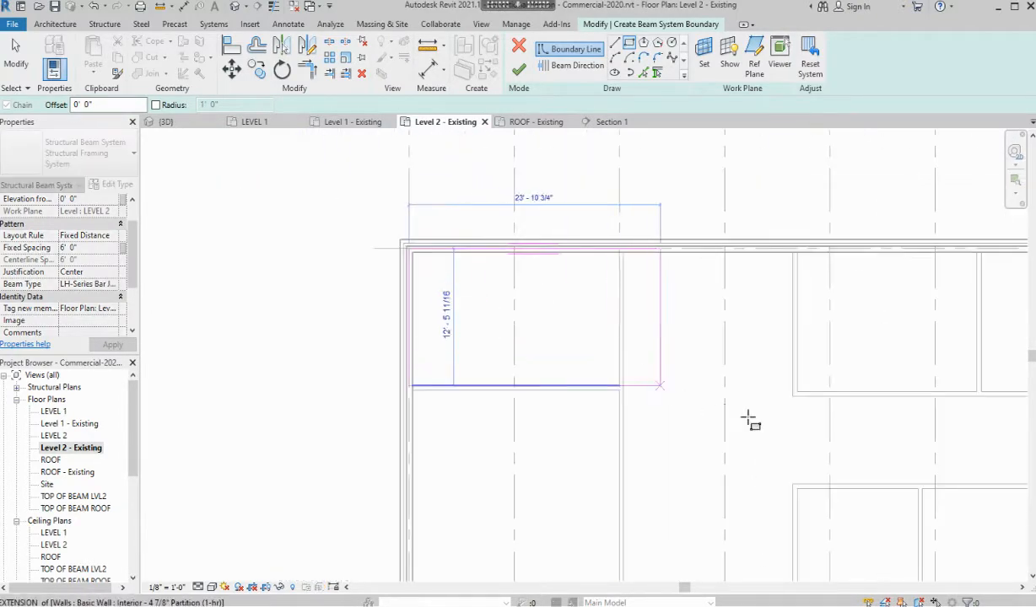
middle_drag(482, 309, 259, 171)
scroll(670, 351, up, 2)
scroll(564, 331, up, 4)
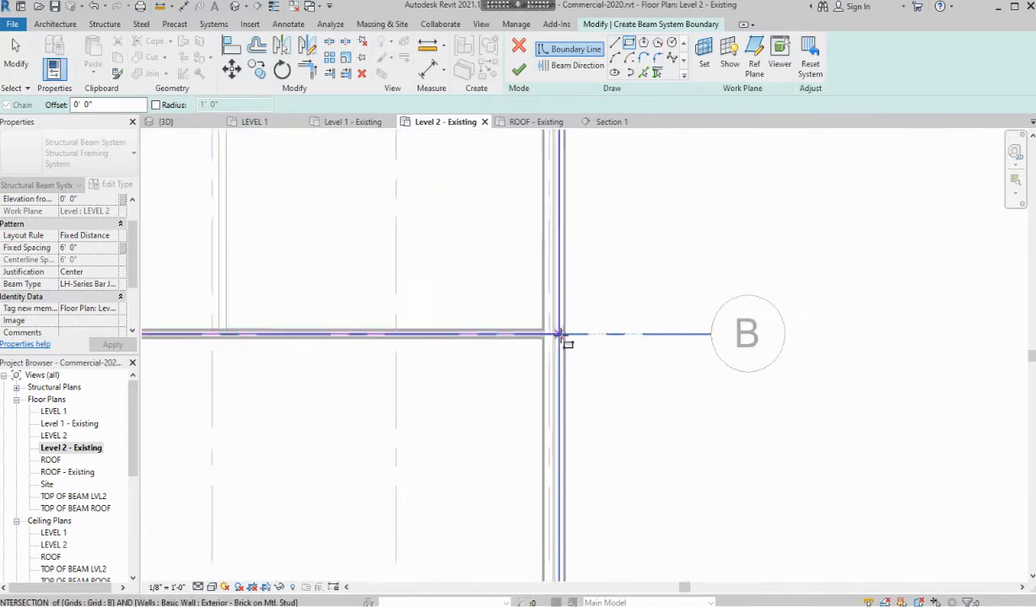
scroll(563, 346, up, 2)
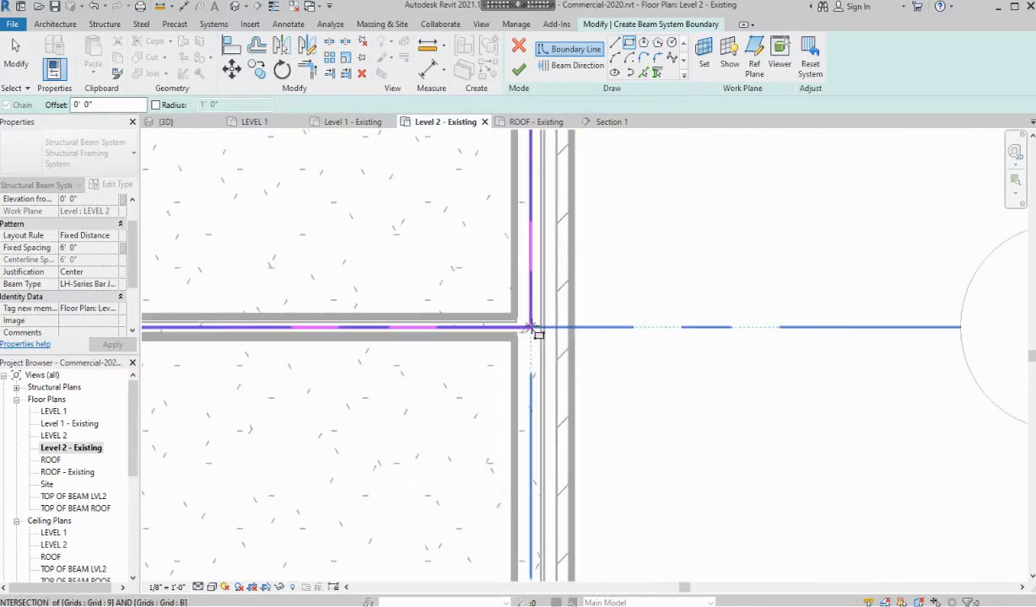
click(530, 328)
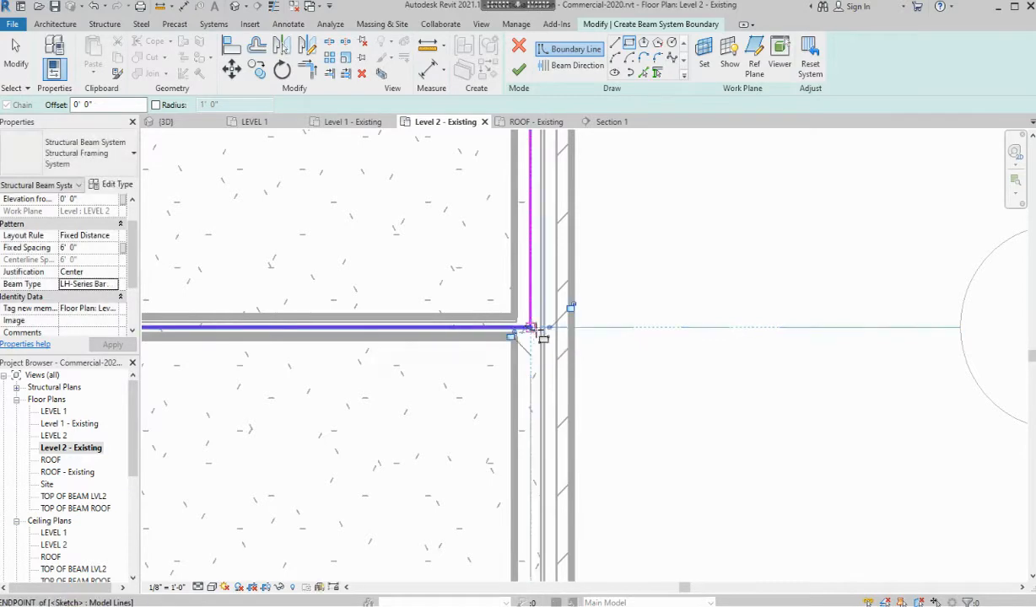
scroll(639, 348, down, 6)
scroll(661, 317, down, 1)
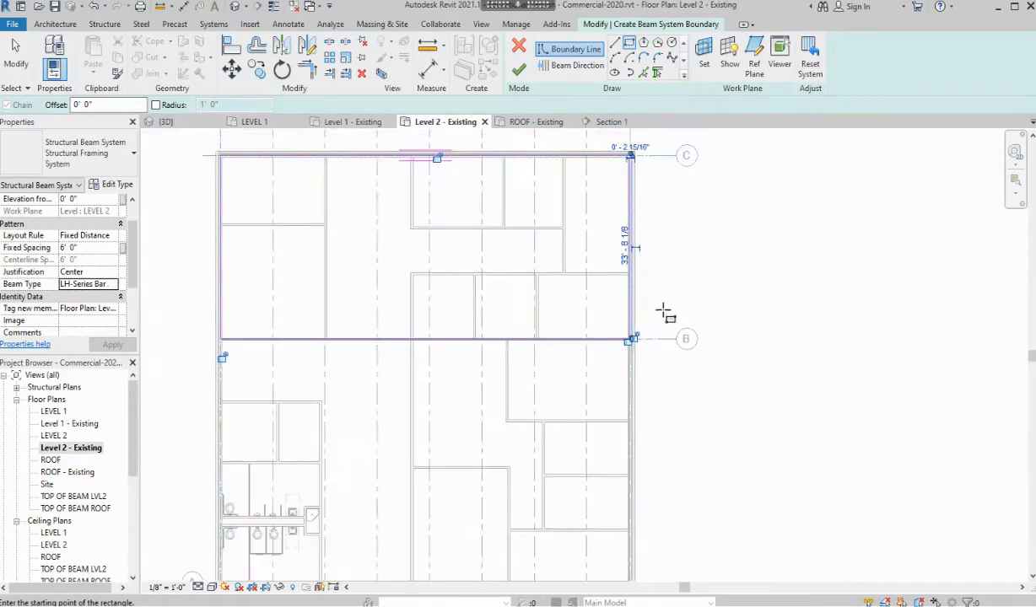
middle_drag(664, 307, 805, 378)
Run the 18LH02 joists parallel to the left boundary edge and finish the beam system
key(Escape)
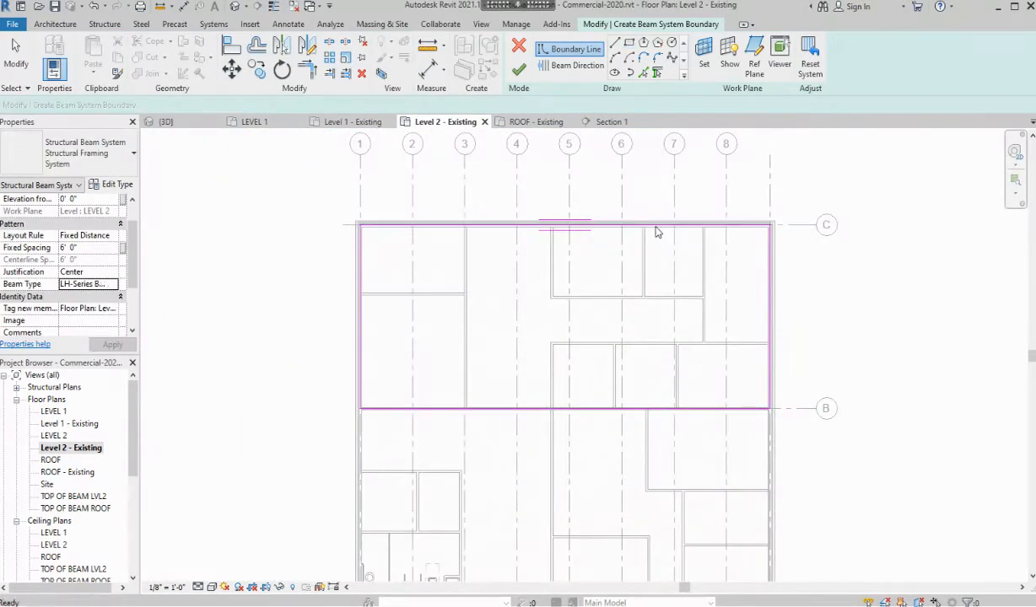
key(Escape)
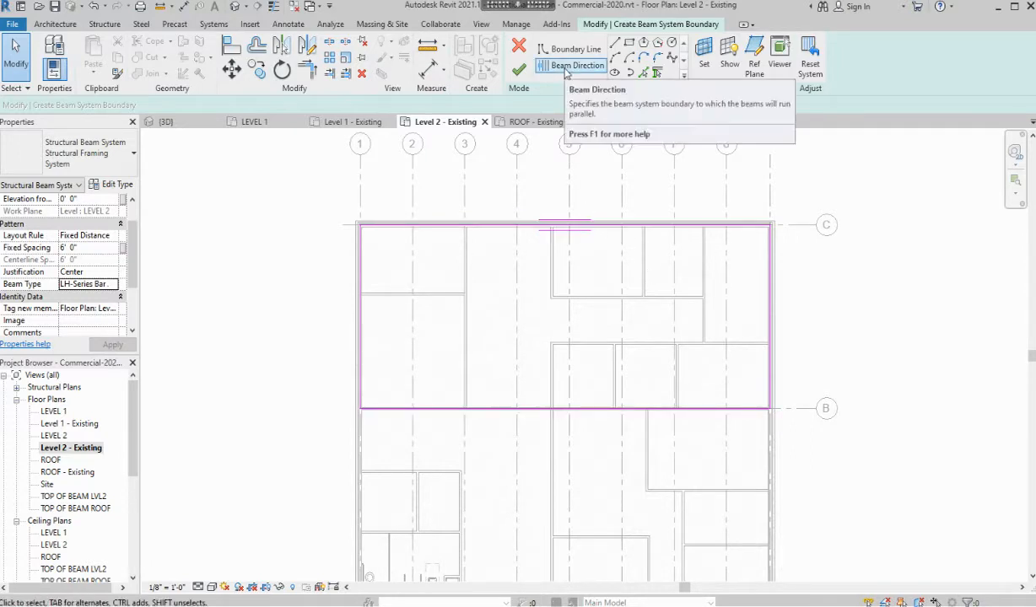
click(574, 65)
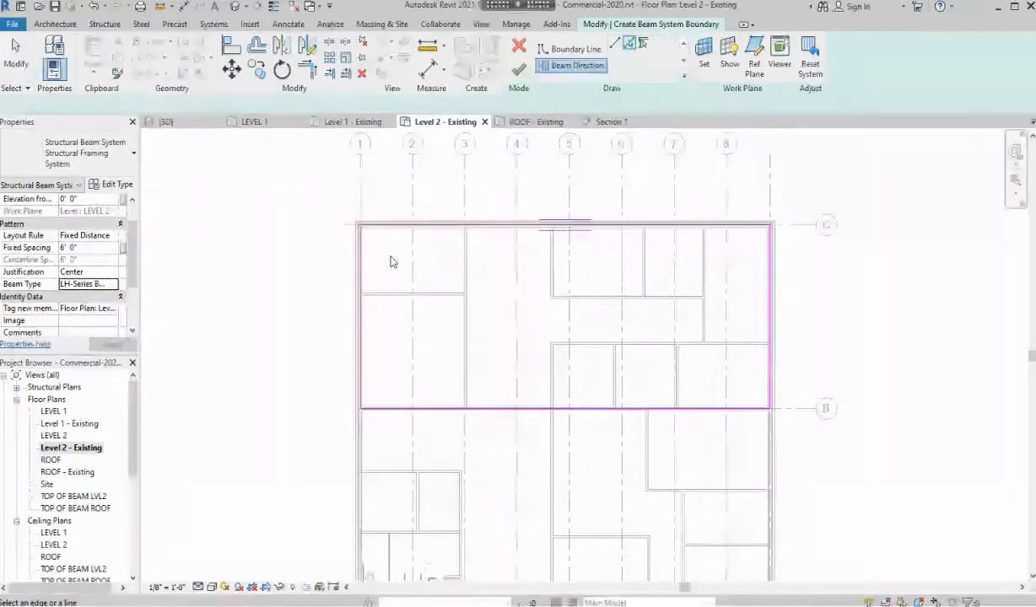
click(360, 300)
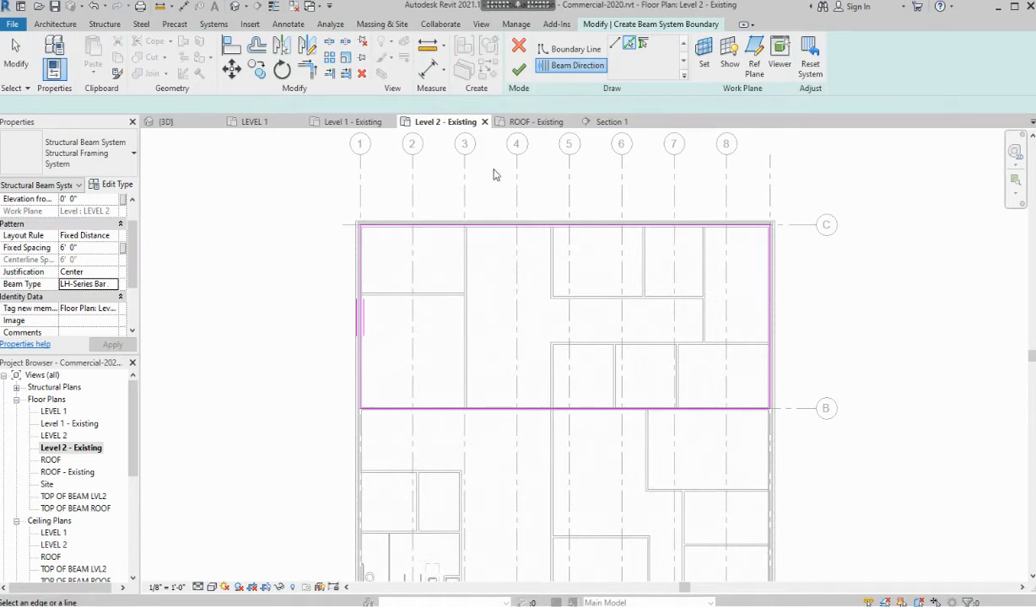
click(519, 69)
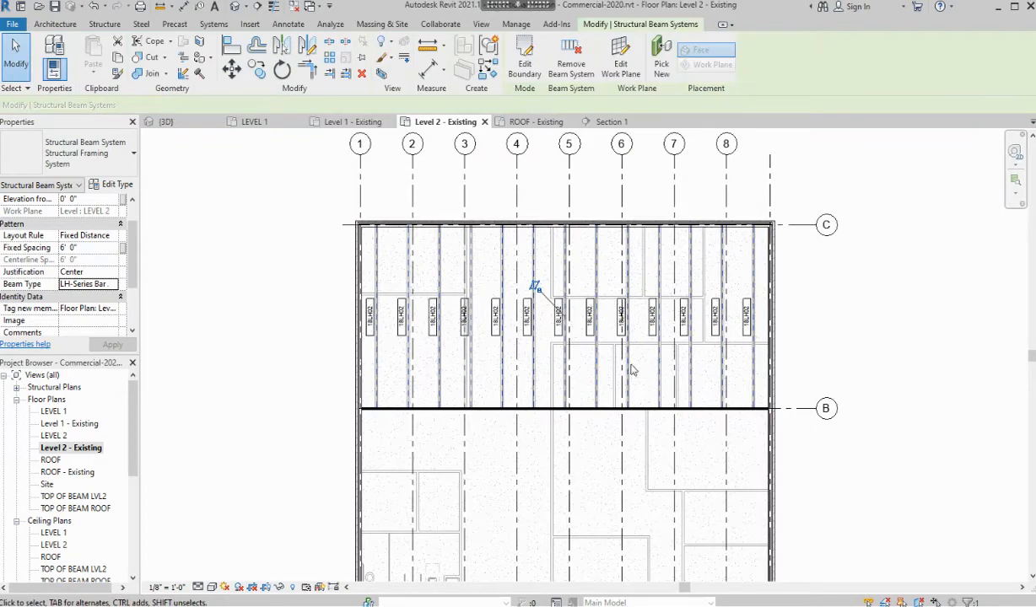
Switch to the {3D} view and orbit around the new Level 2 bar joists spanning between walls
scroll(595, 355, up, 3)
scroll(591, 346, down, 1)
scroll(570, 321, down, 1)
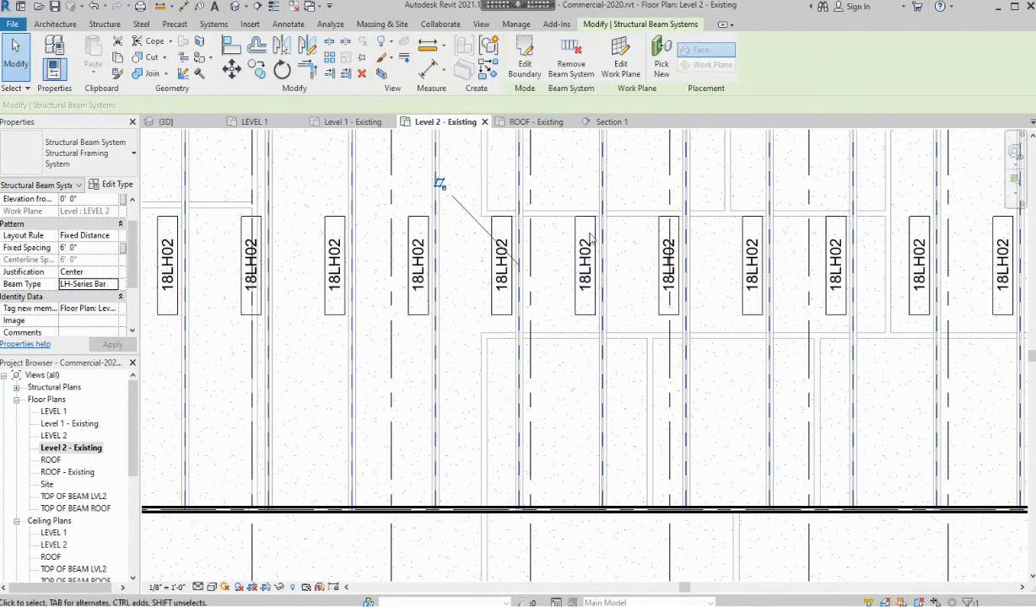
scroll(576, 268, down, 1)
scroll(576, 268, down, 1)
click(191, 122)
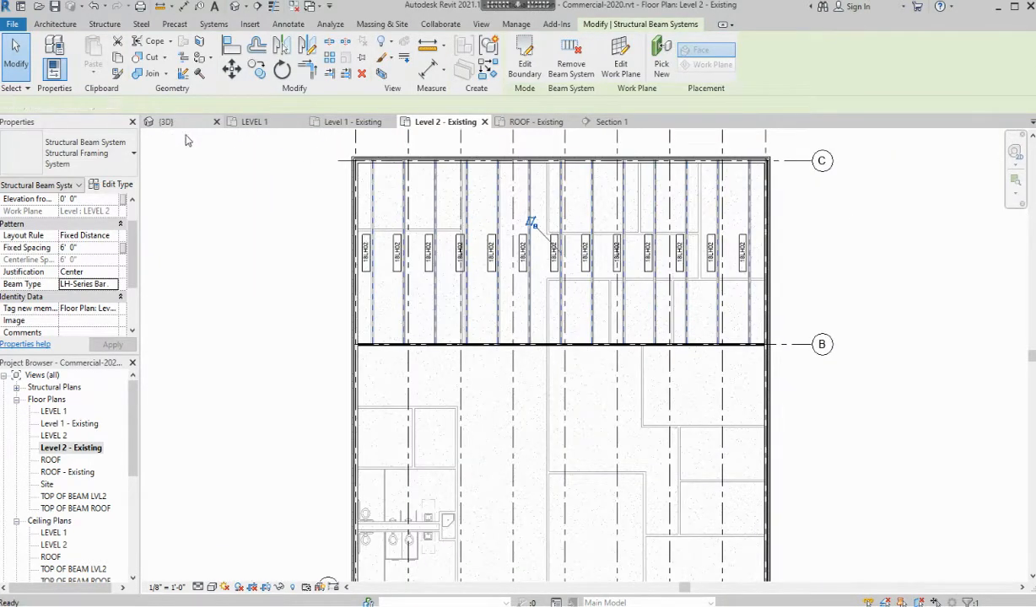
key(Escape)
mouse_move(582, 396)
shift+middle_down()
mouse_move(467, 433)
mouse_move(369, 412)
mouse_move(369, 325)
shift+middle_up()
scroll(447, 310, up, 6)
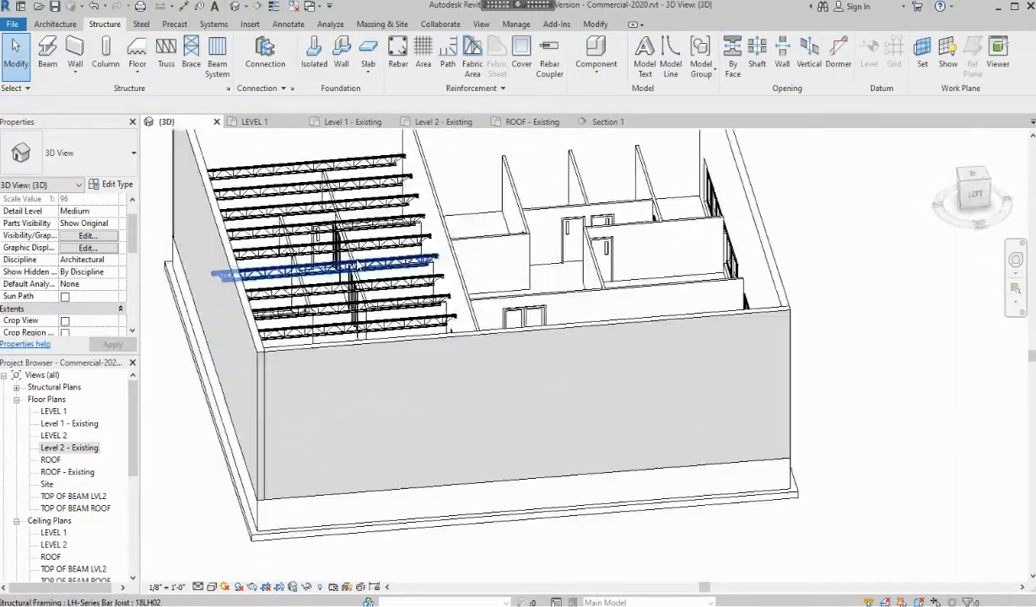
shift+middle_drag(447, 311, 145, 323)
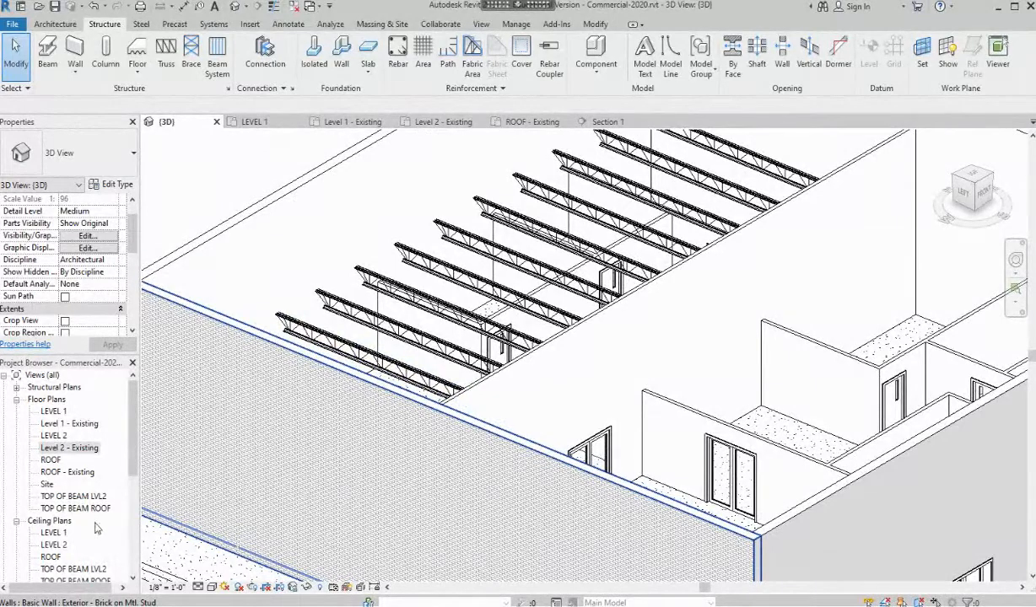
scroll(74, 506, down, 5)
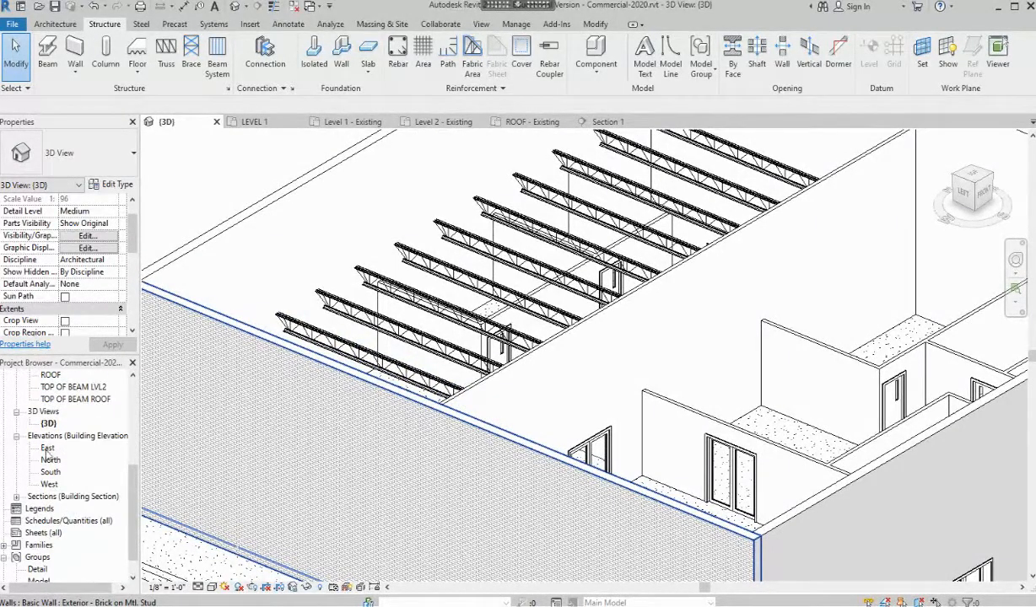
click(16, 496)
Open Section 1 and make the right Exterior - Brick on Mtl. Stud wall non-structural, non-bearing
double_click(57, 509)
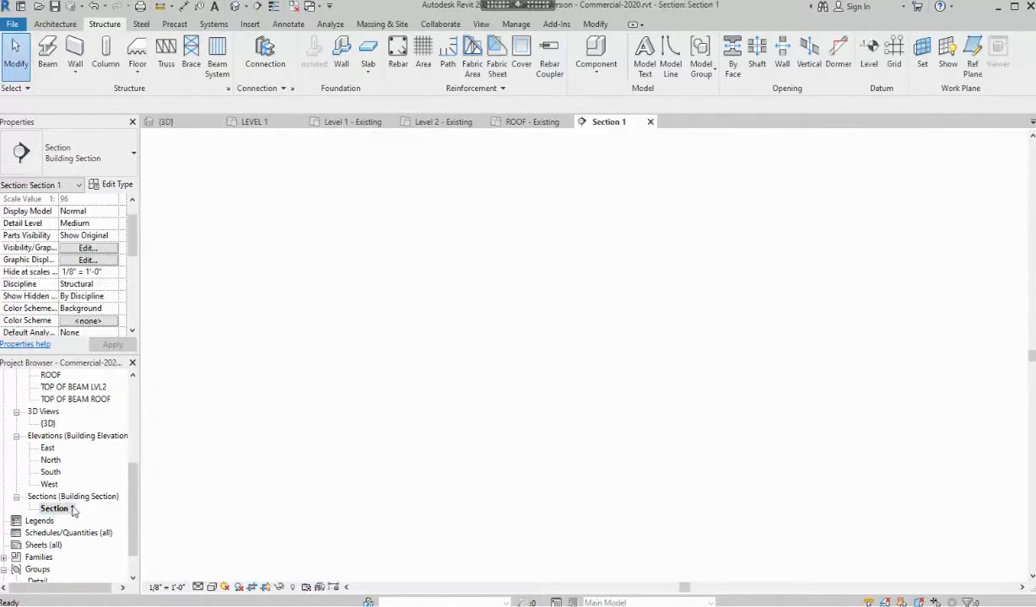
scroll(703, 462, up, 3)
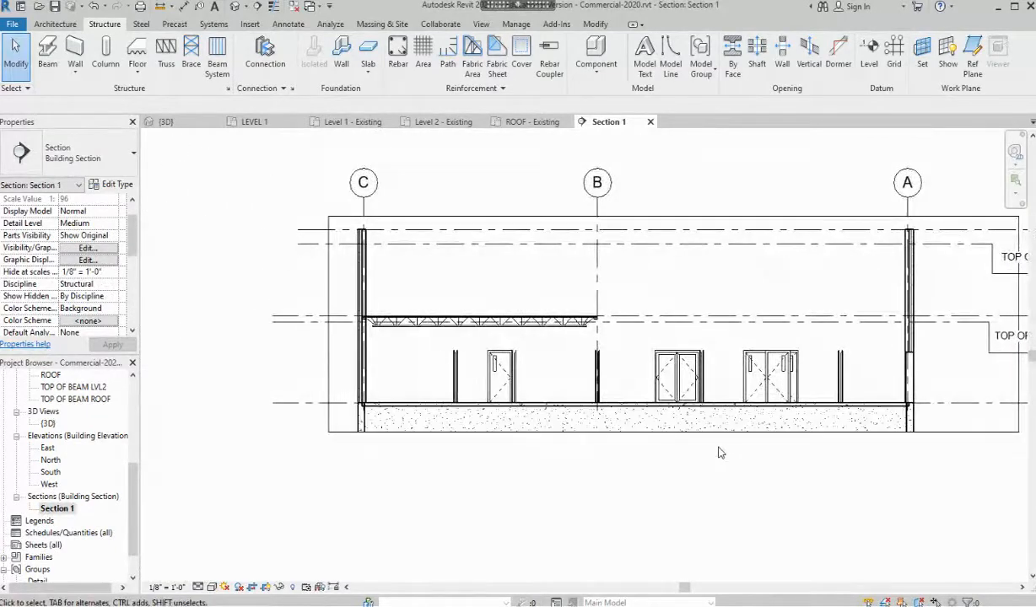
scroll(723, 454, down, 2)
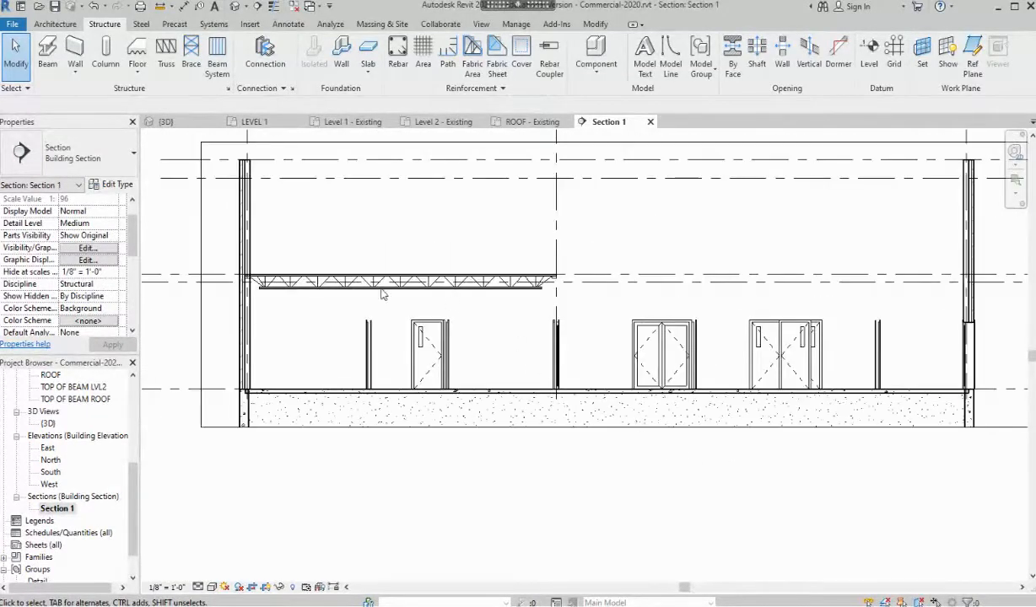
click(972, 243)
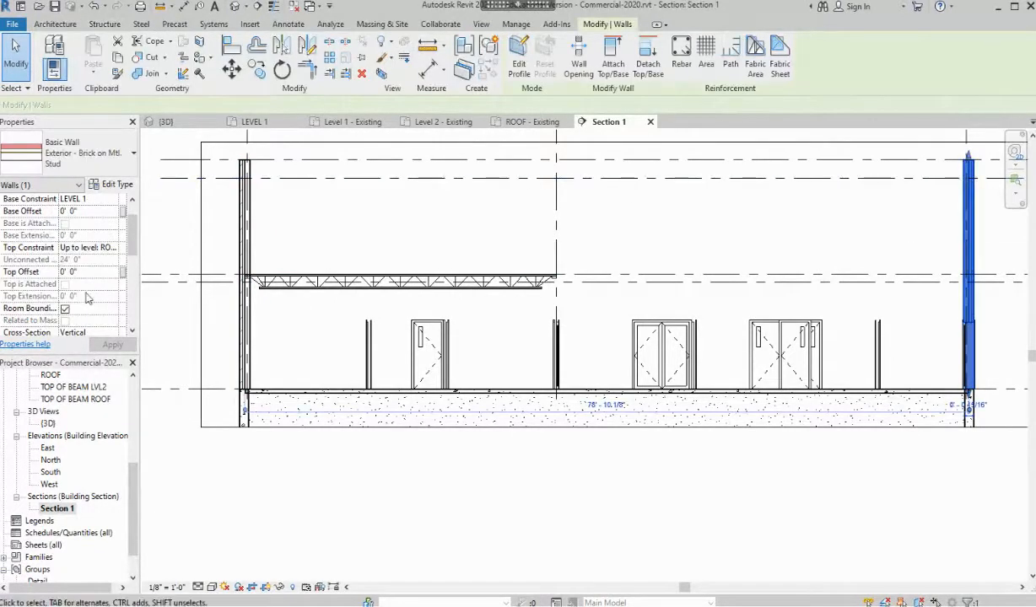
scroll(123, 240, down, 5)
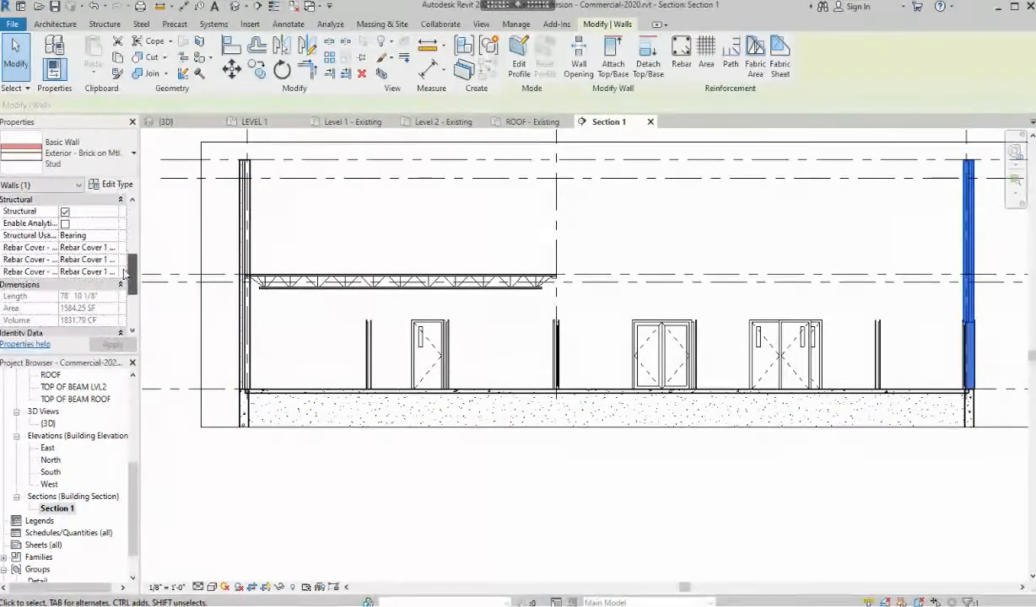
click(65, 211)
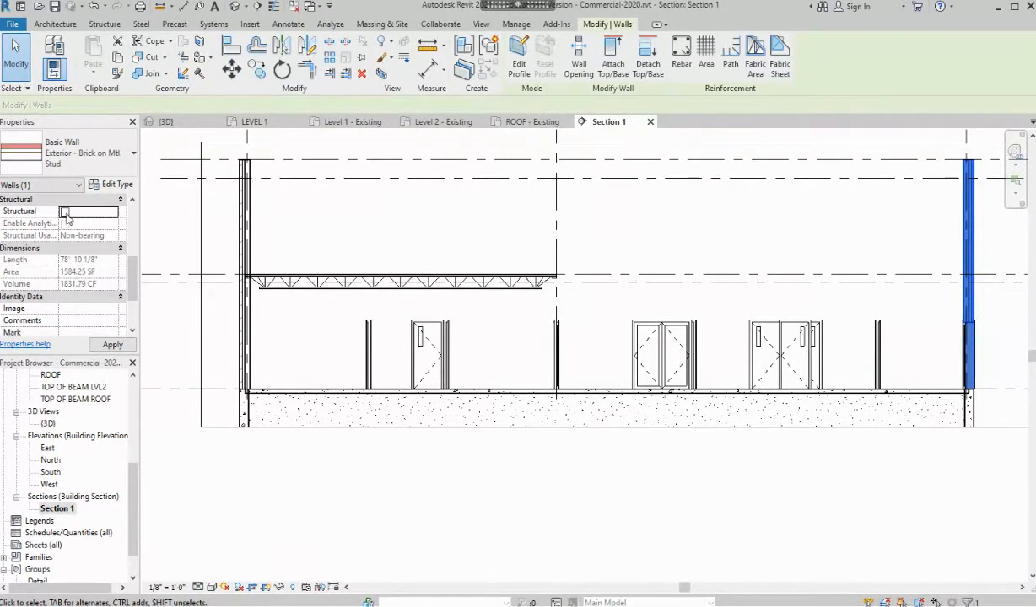
click(589, 497)
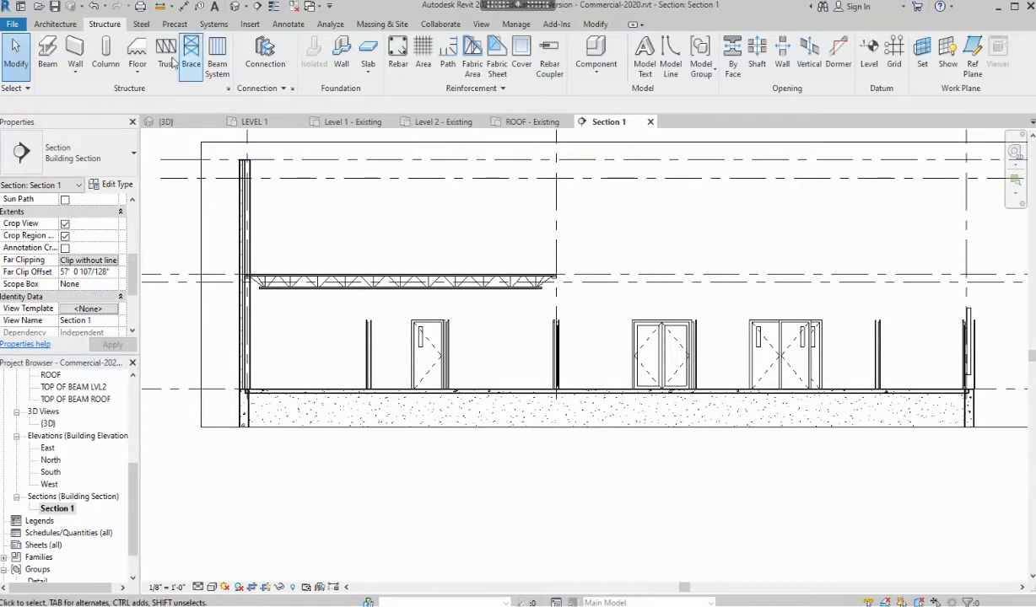
Undo the last two changes to restore the right exterior wall
click(94, 9)
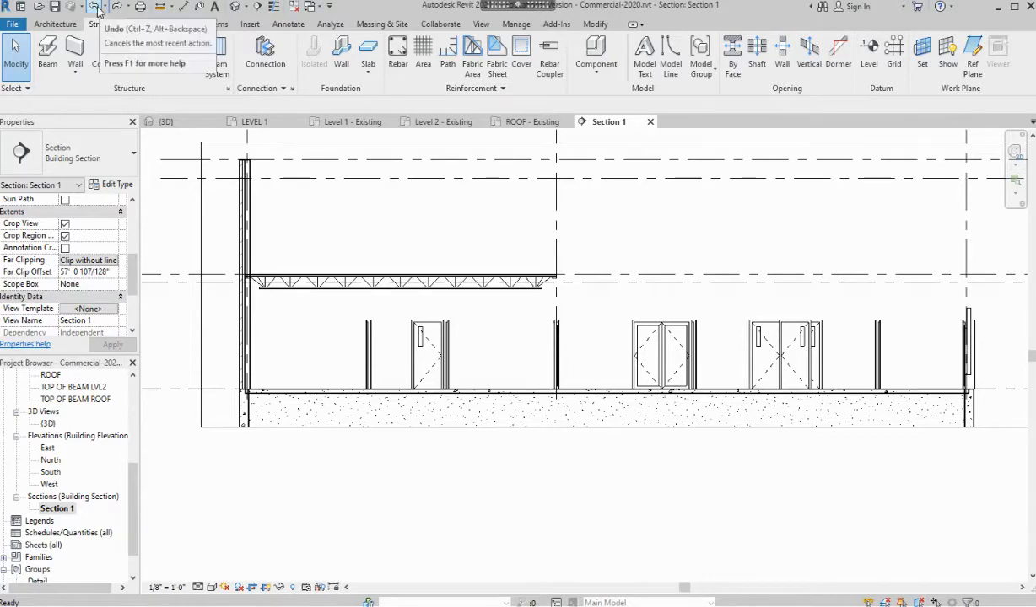
click(95, 8)
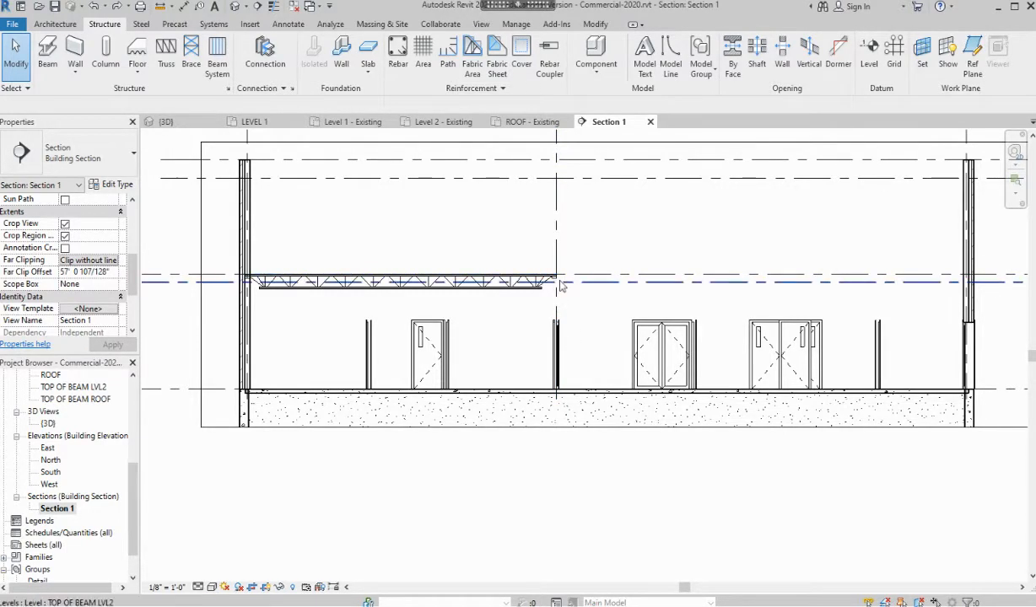
scroll(527, 306, up, 1)
scroll(529, 308, up, 5)
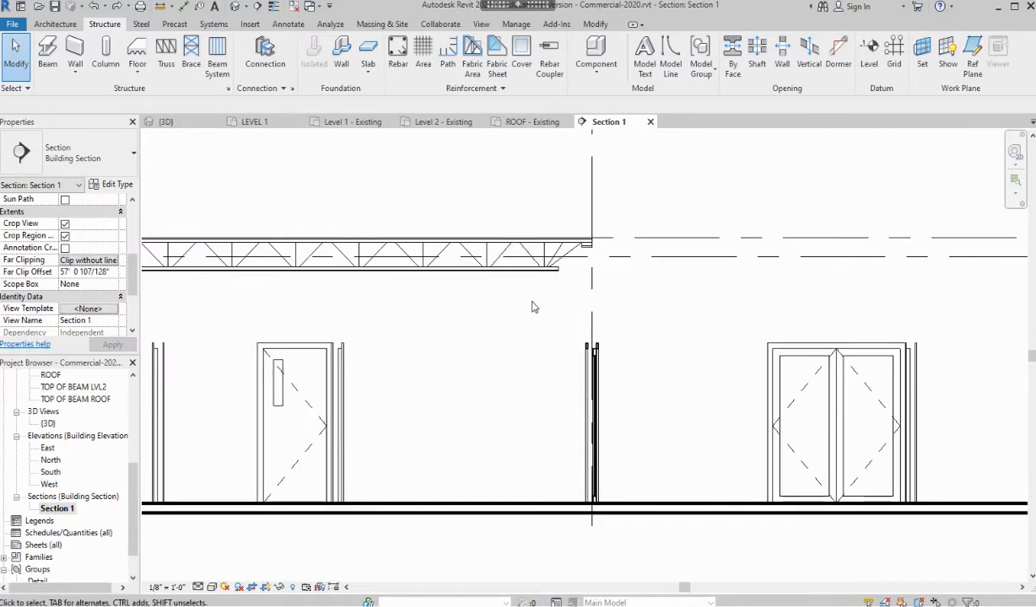
Select a bar joist in Section 1 to inspect it, then return to the Level 2 - Existing plan
click(557, 256)
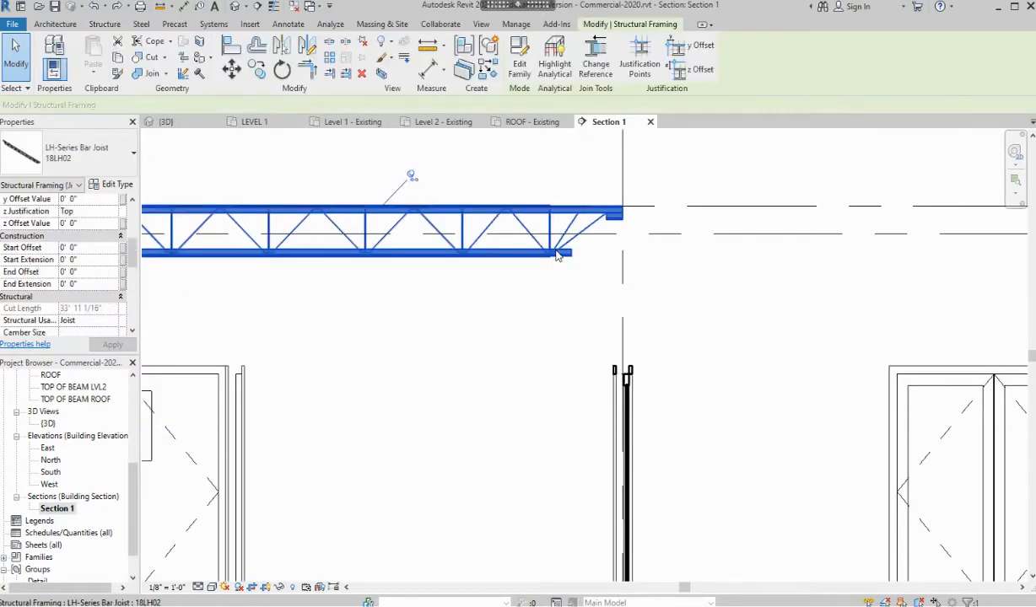
scroll(550, 273, down, 4)
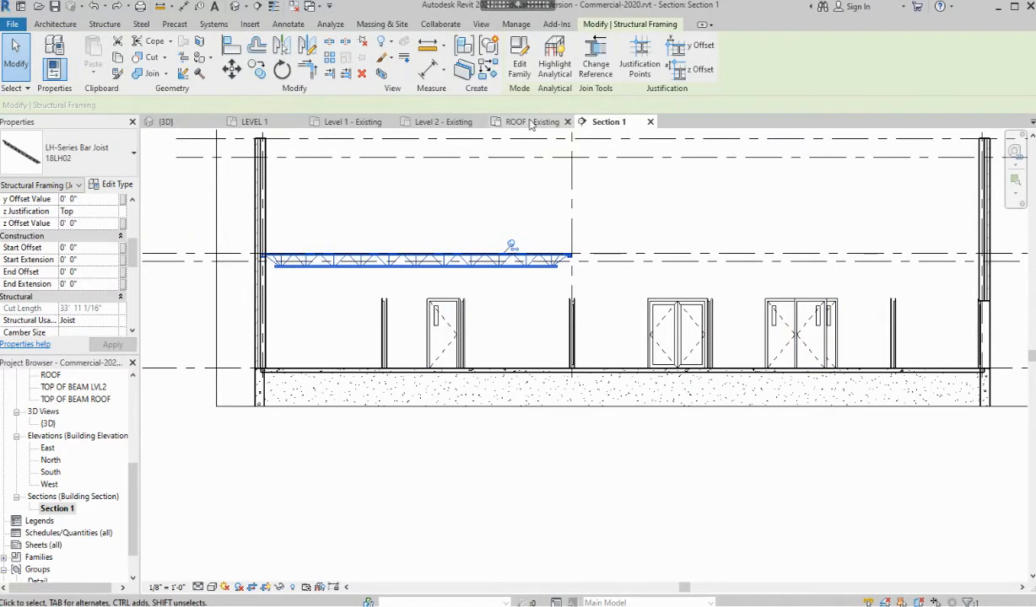
click(440, 122)
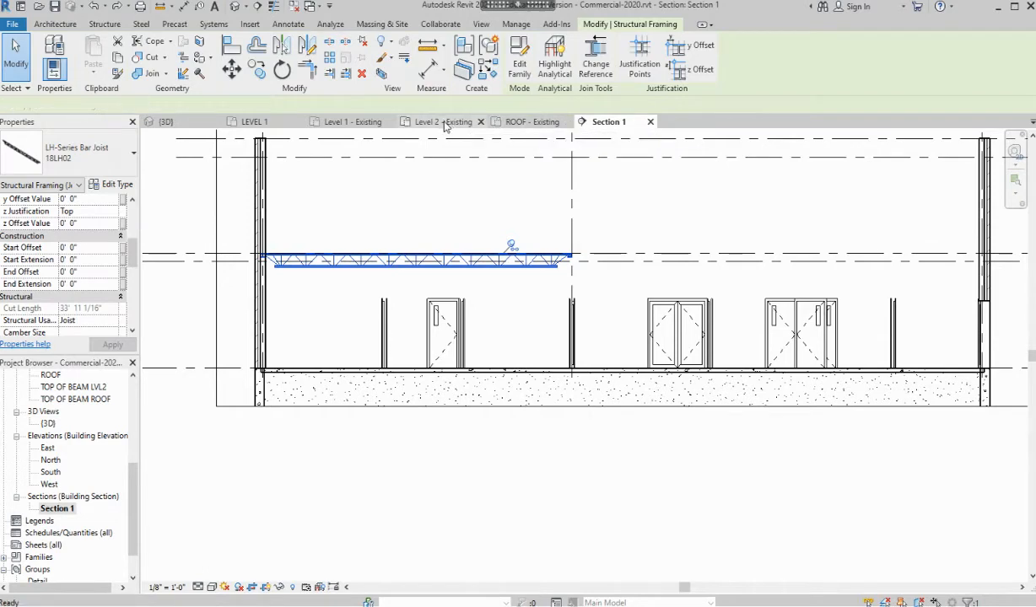
key(Escape)
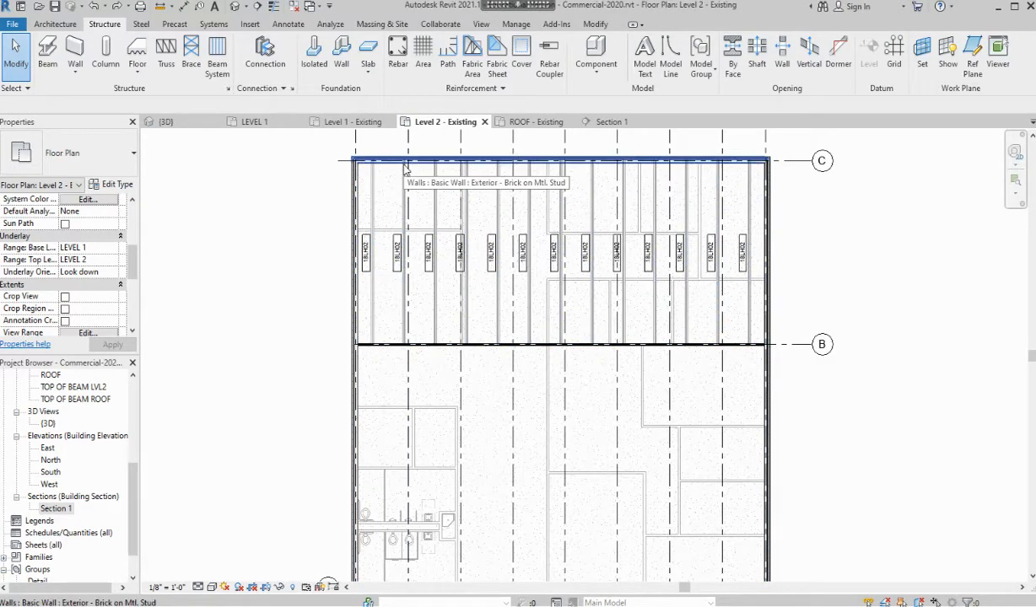
Rehost the grid C–B bar joist beam system on Level : TOP OF BEAM LVL2 with 0' 5" elevation
click(405, 168)
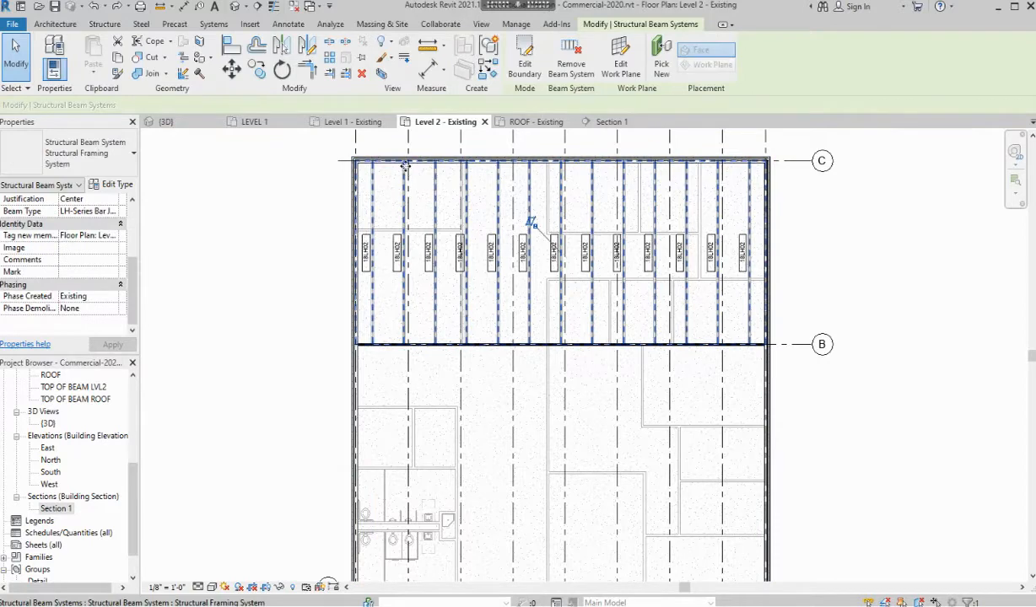
click(620, 68)
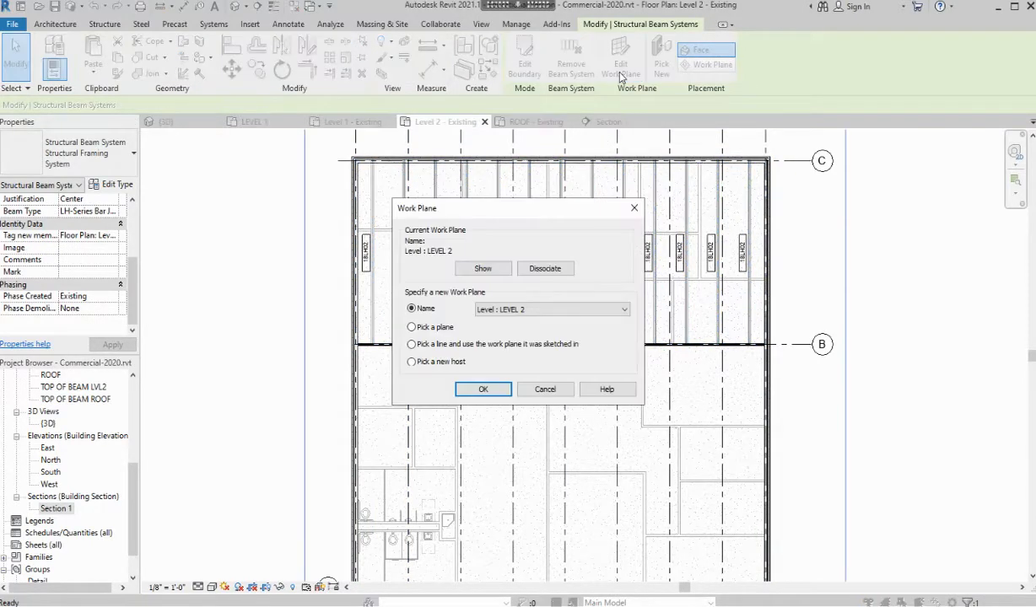
click(625, 310)
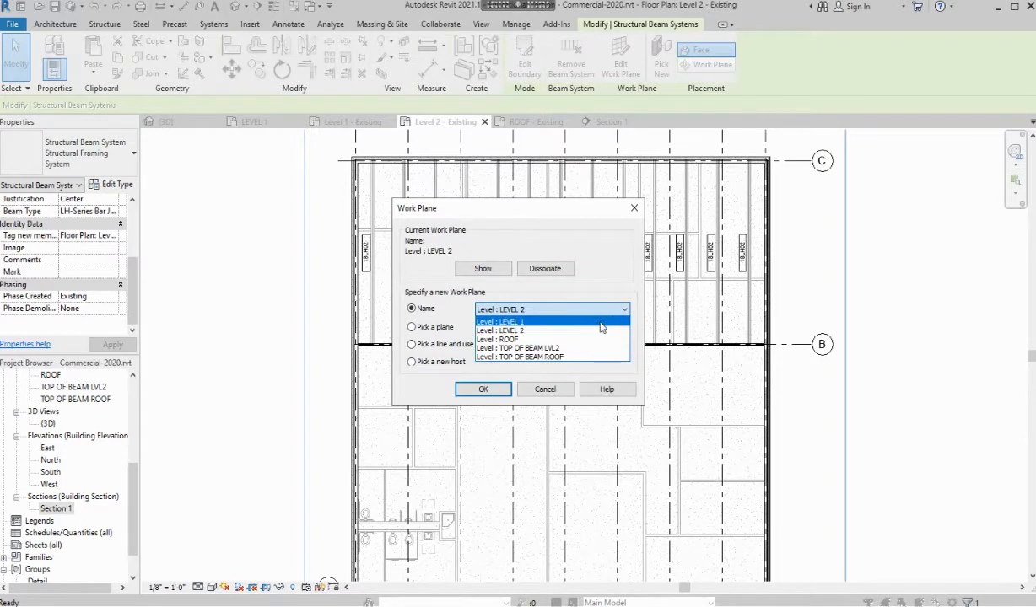
click(569, 349)
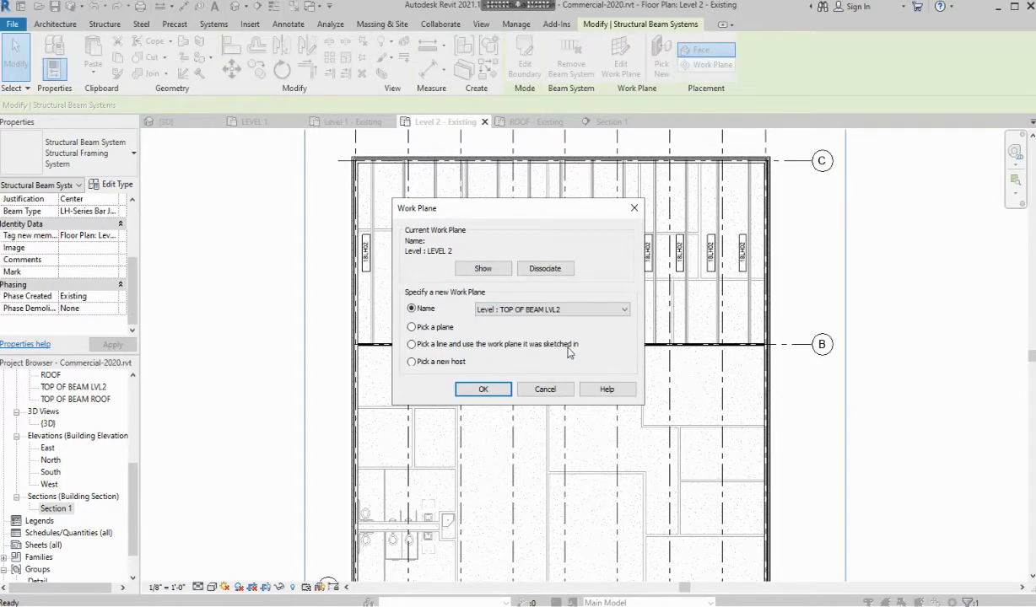
click(483, 389)
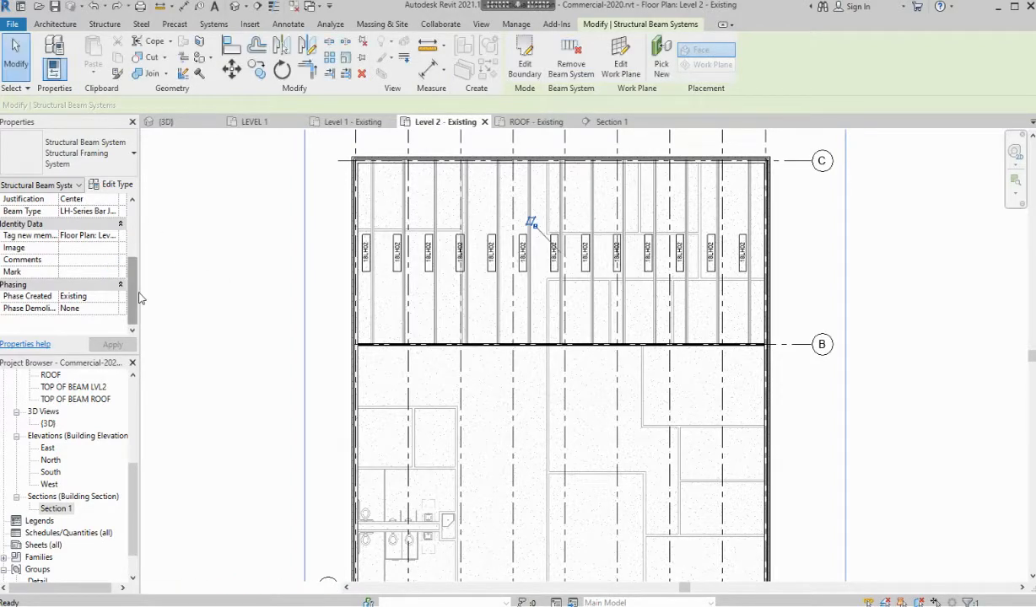
scroll(93, 270, up, 3)
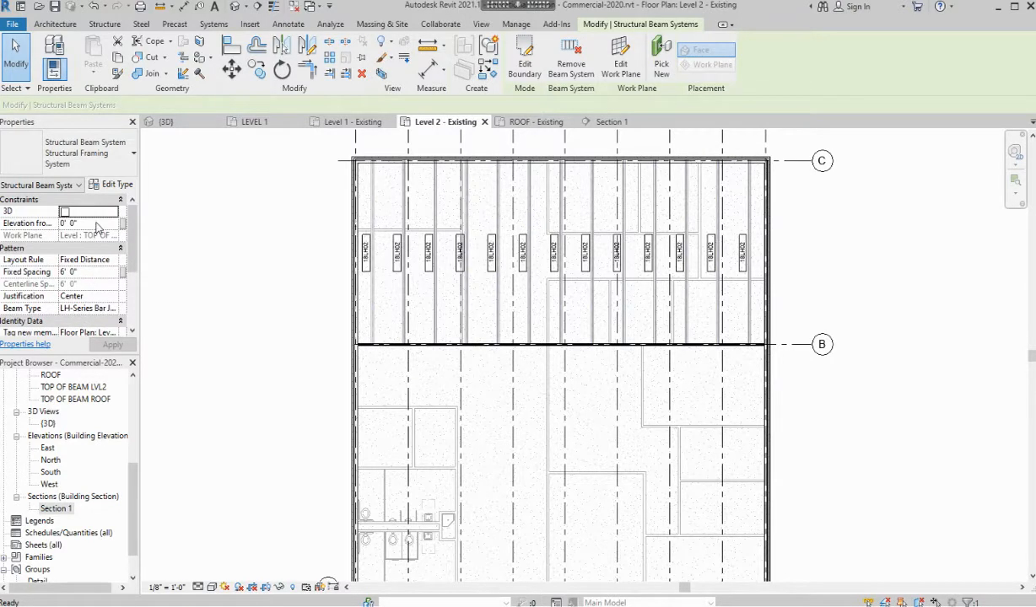
click(97, 223)
text(0 5)
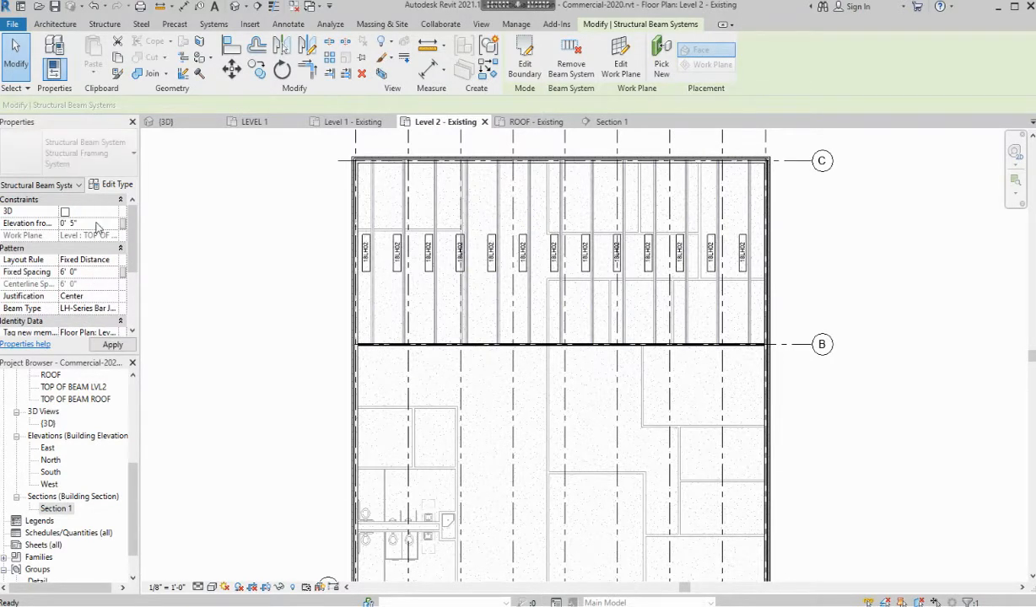
click(267, 229)
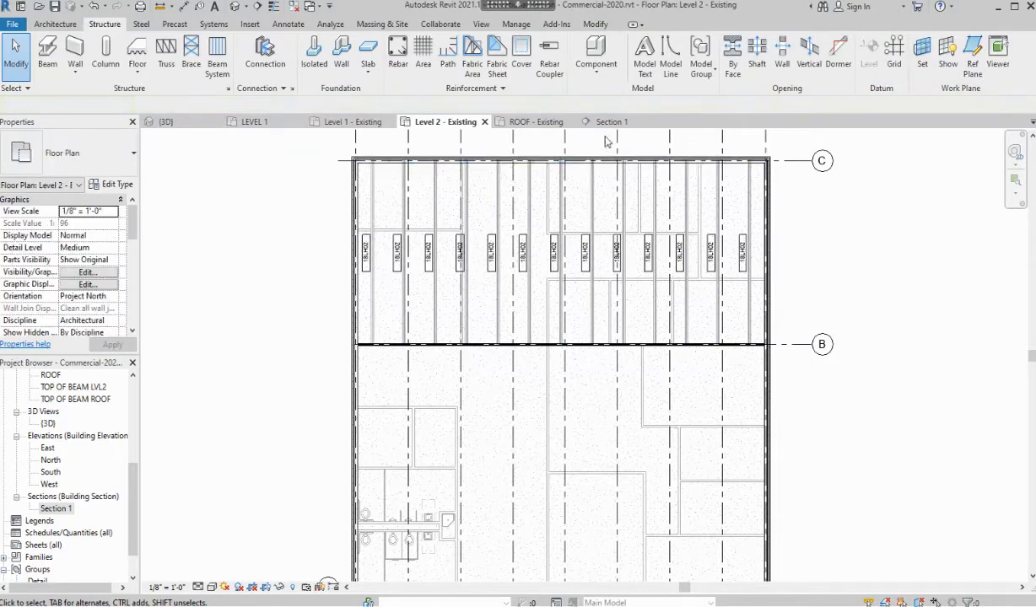
click(613, 122)
Zoom around Section 1 to review the joists, then pan the Level 2 - Existing plan to grids A and 9
scroll(268, 288, up, 5)
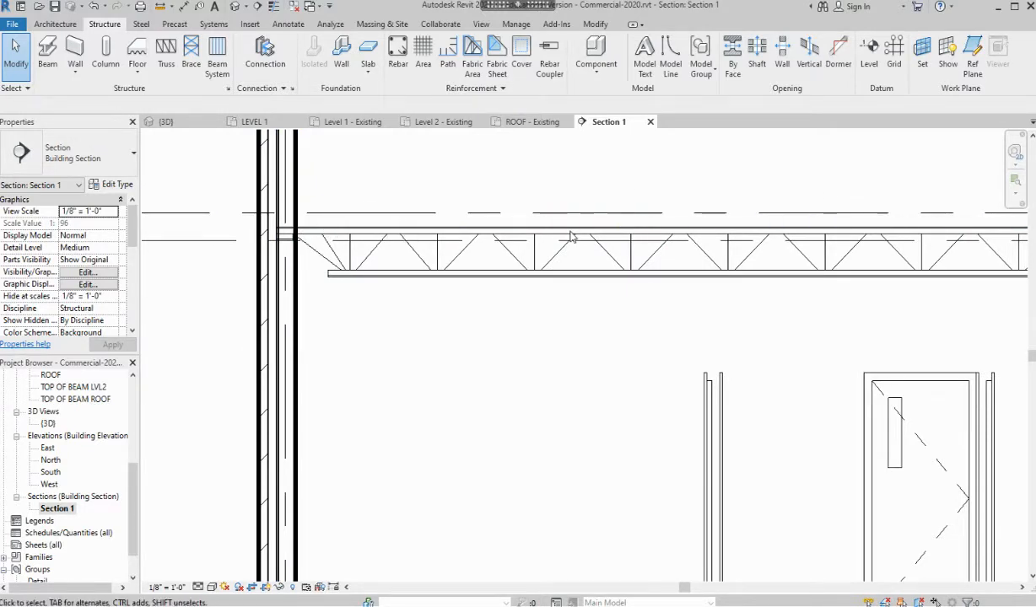
scroll(569, 238, down, 5)
scroll(595, 383, up, 2)
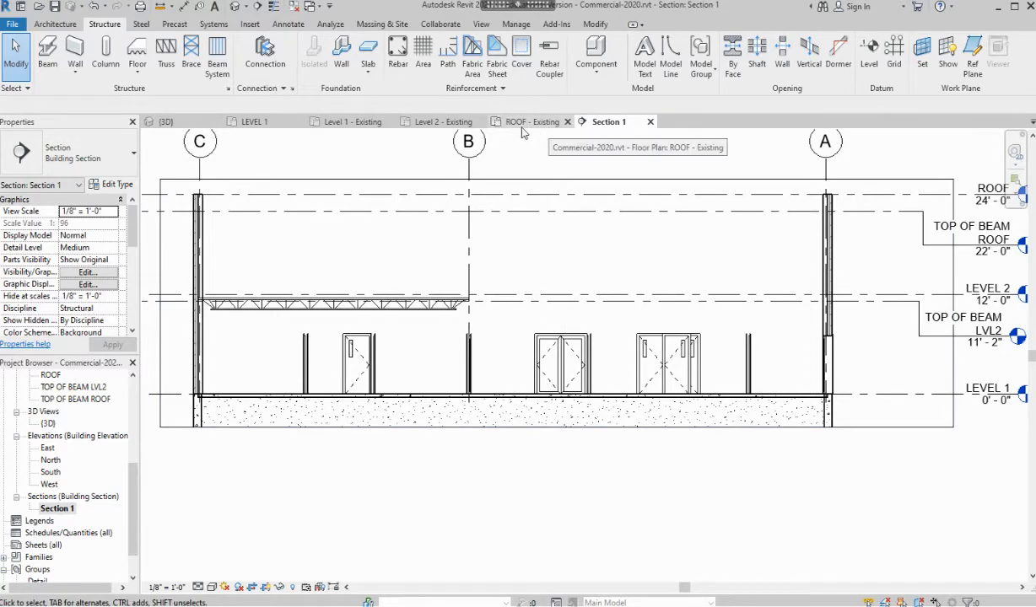
click(433, 123)
middle_drag(625, 416, 488, 335)
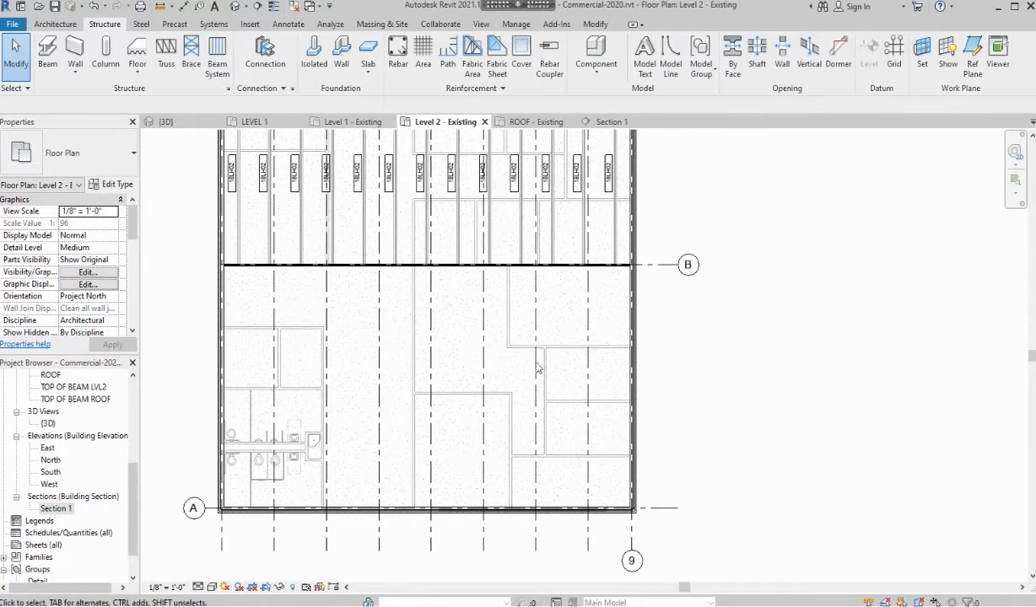
Start a new beam system with a fixed joist spacing of 4' 0"
click(217, 52)
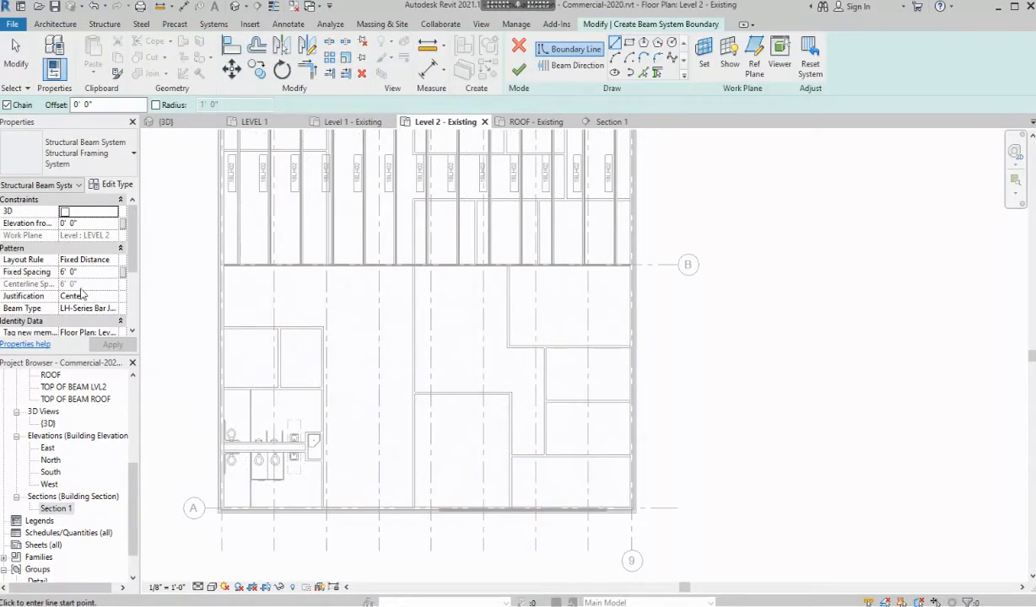
click(89, 272)
text(4)
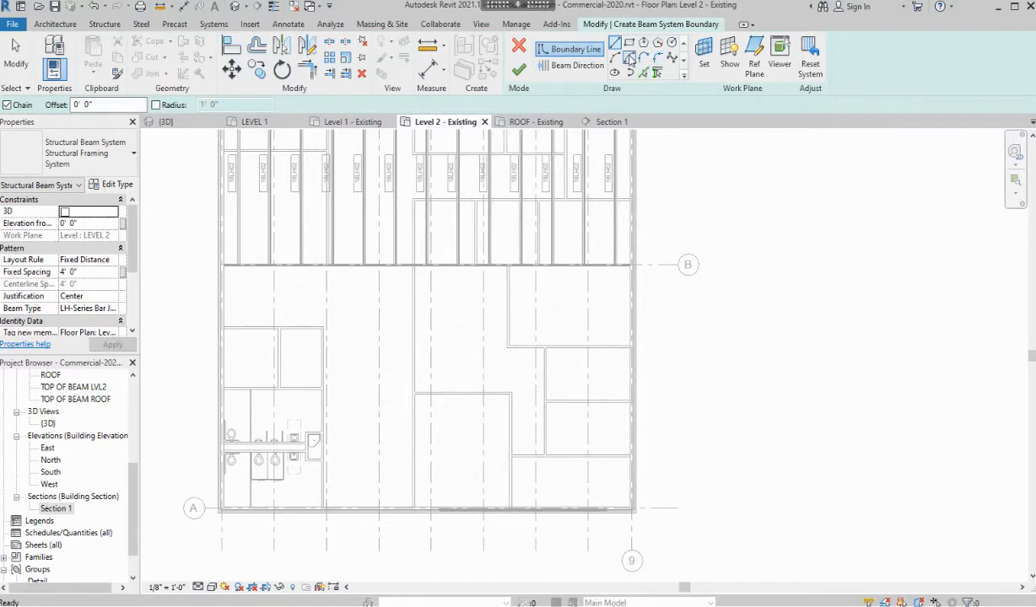
click(629, 42)
Draw a rectangular boundary from grid B to the wall corner at grids A/9
scroll(226, 272, up, 6)
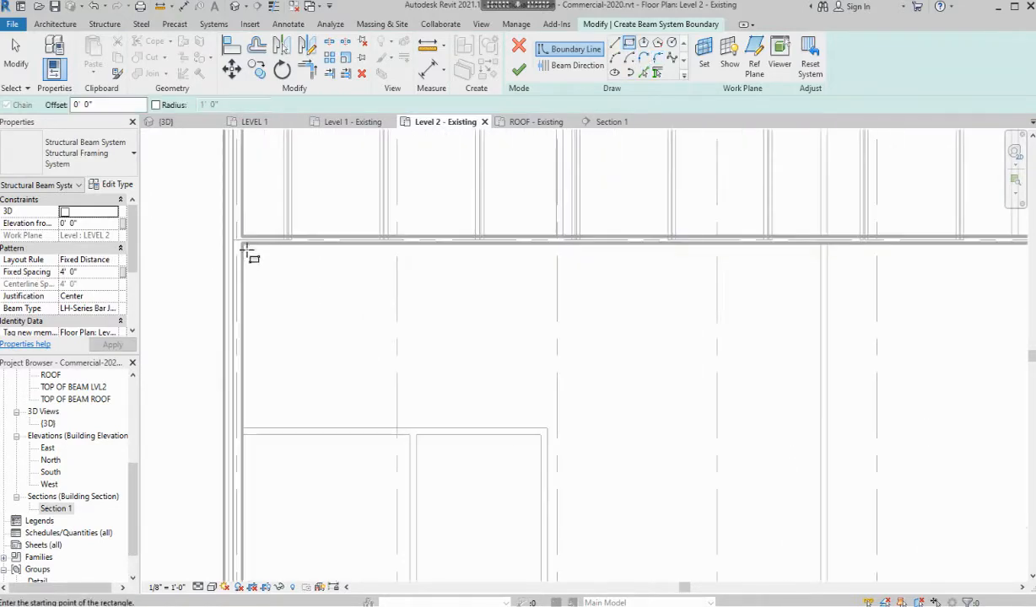
click(234, 233)
scroll(412, 412, down, 6)
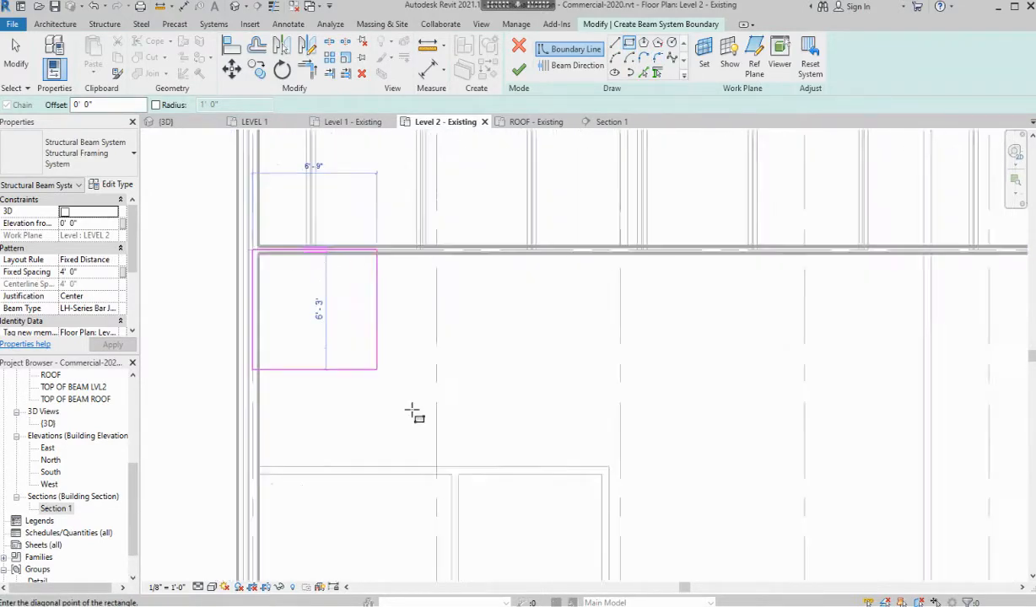
middle_drag(611, 453, 308, 180)
scroll(743, 486, up, 5)
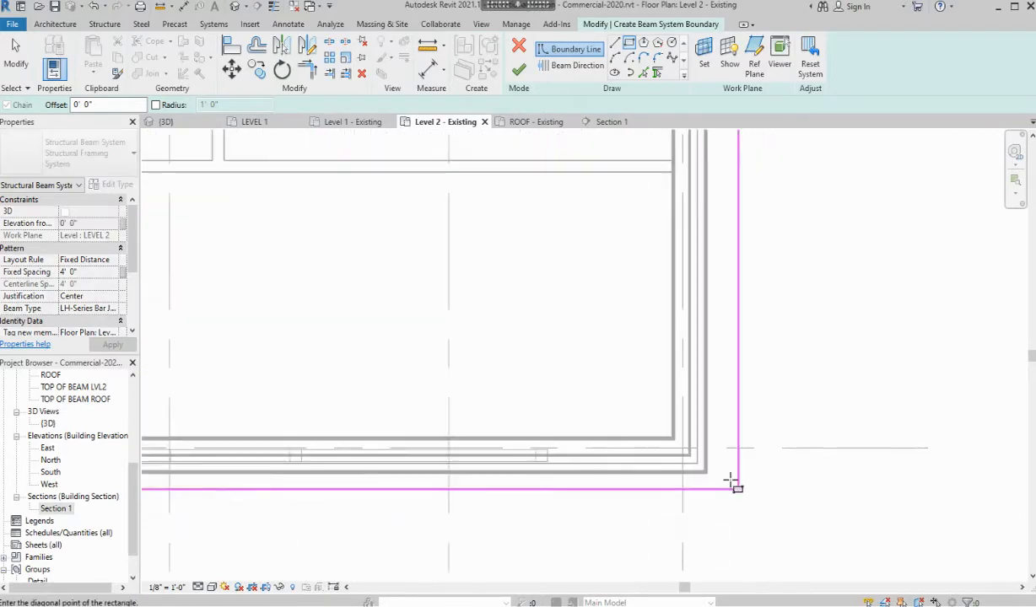
click(665, 438)
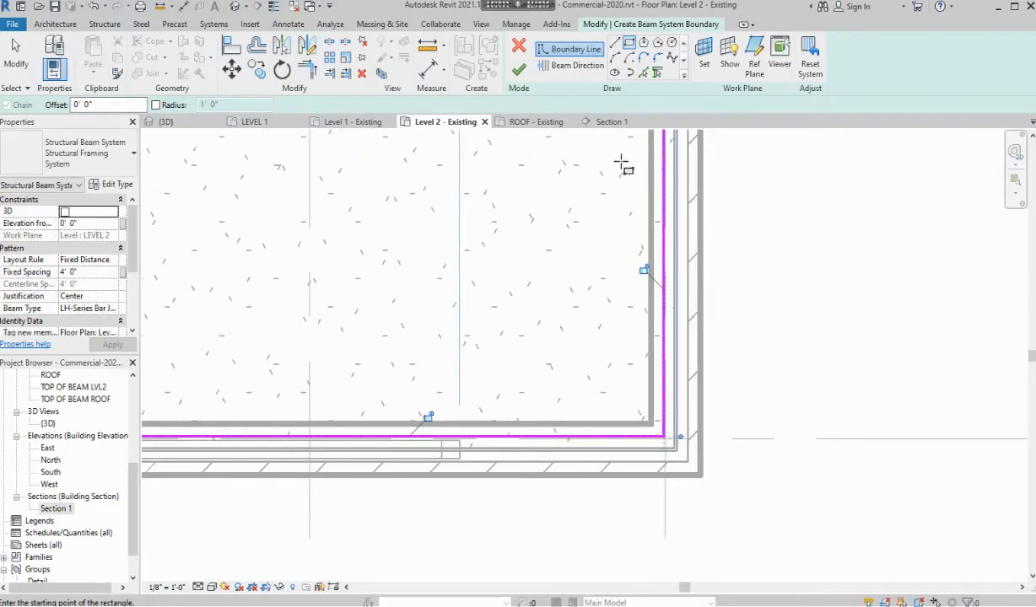
scroll(462, 388, down, 3)
middle_drag(451, 369, 654, 409)
scroll(656, 422, down, 4)
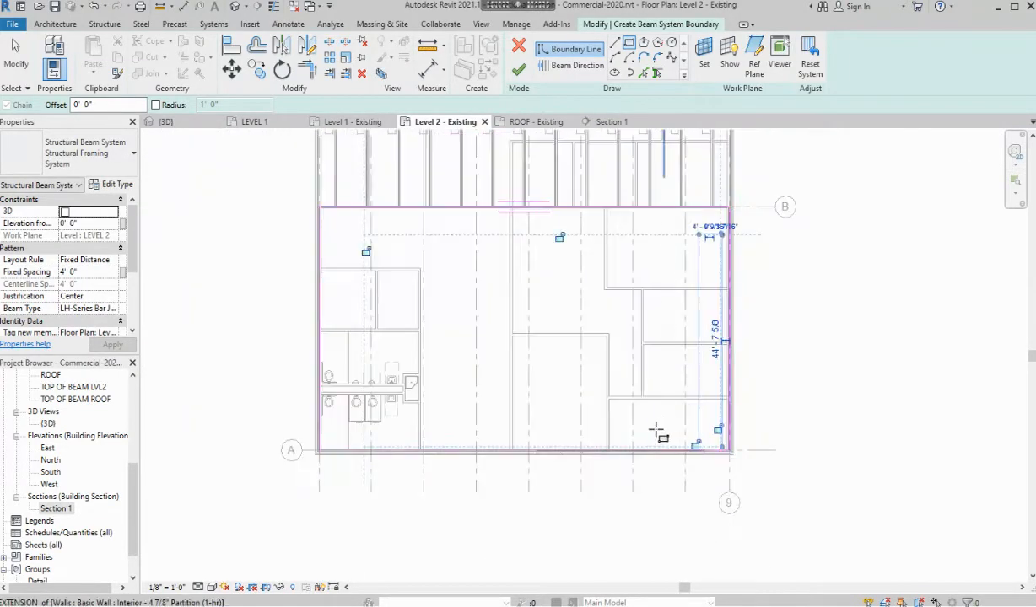
Set the joist direction along the left edge and finish the beam system
click(574, 67)
click(369, 340)
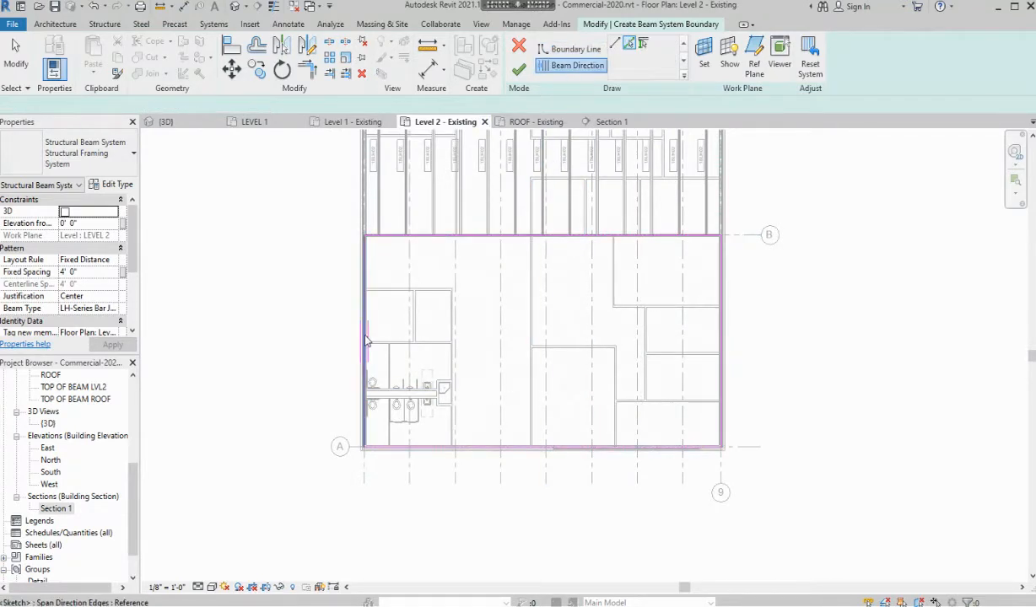
click(519, 70)
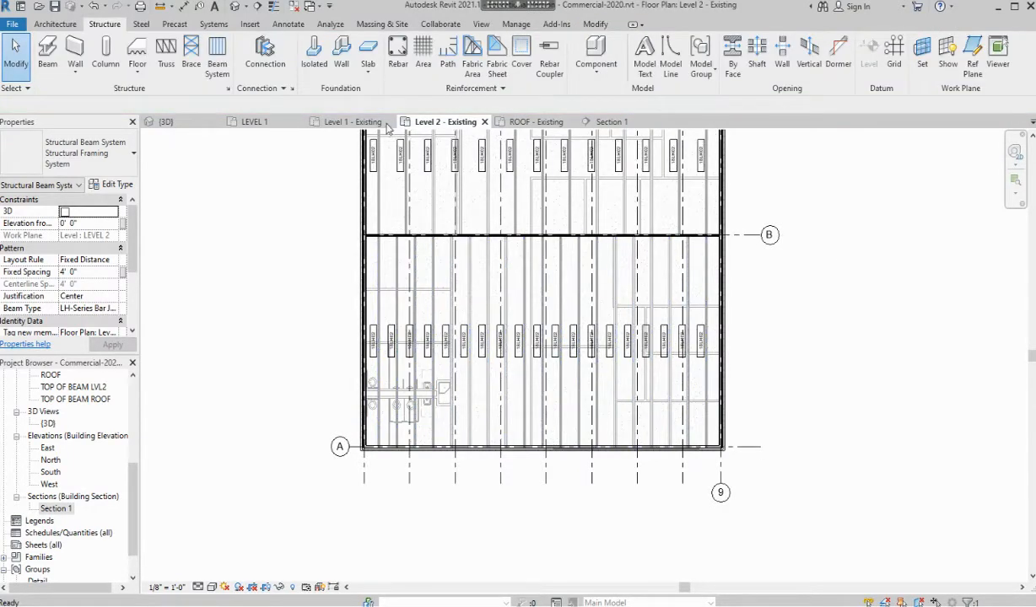
Zoom into Section 1 where the two Level 2 joist systems meet, then go back to Level 2 - Existing
click(611, 122)
scroll(485, 315, up, 3)
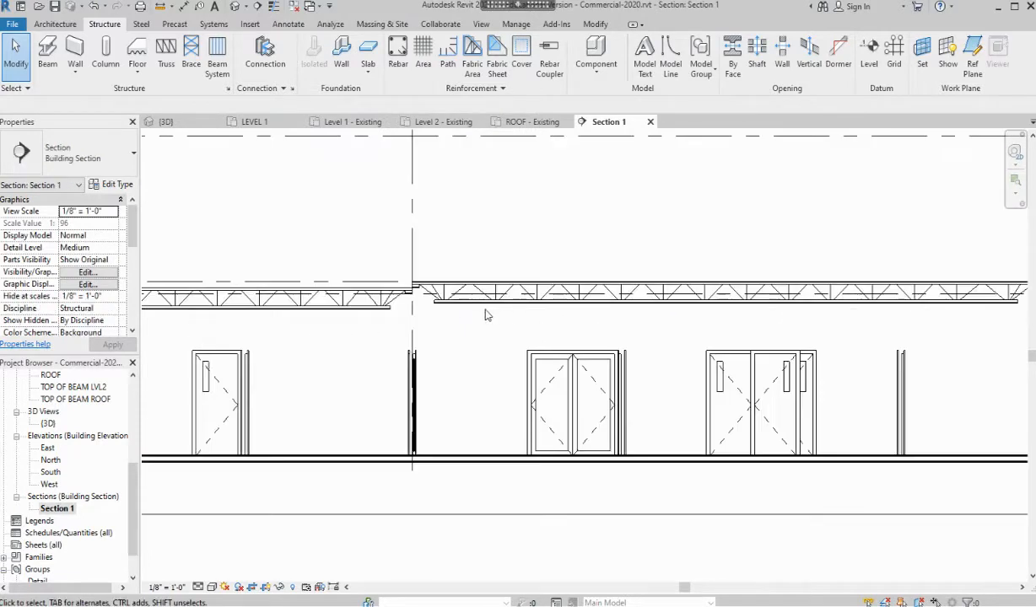
scroll(413, 297, up, 3)
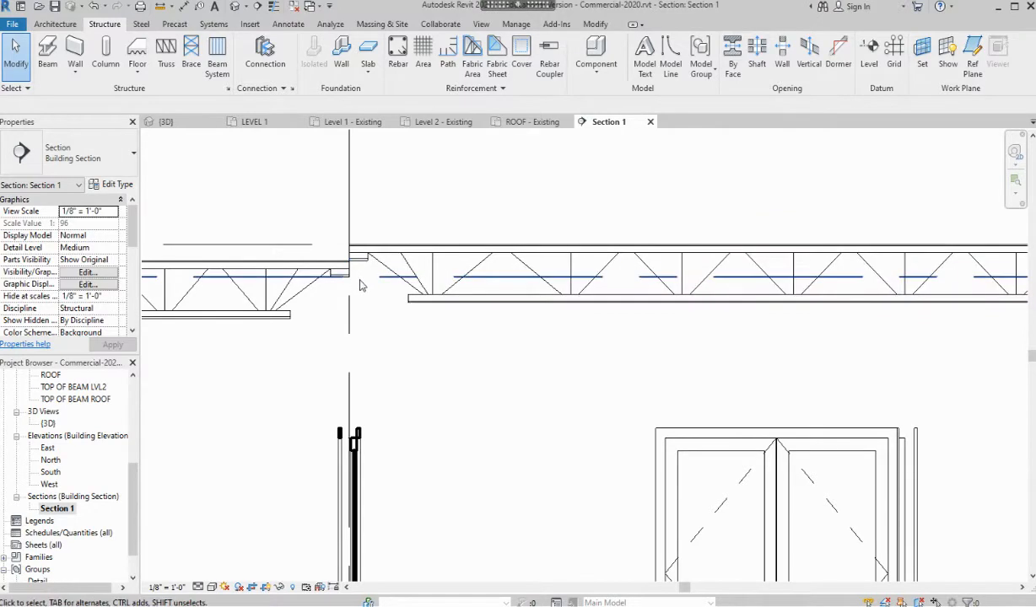
click(443, 122)
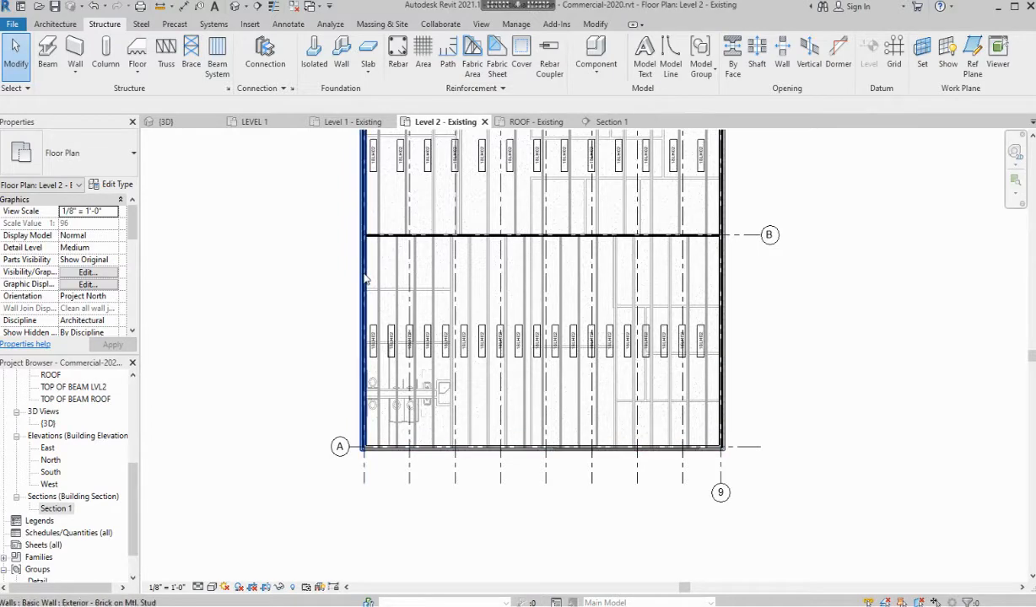
Select the new grid A–B beam system and set its elevation to -0' 5"
click(399, 262)
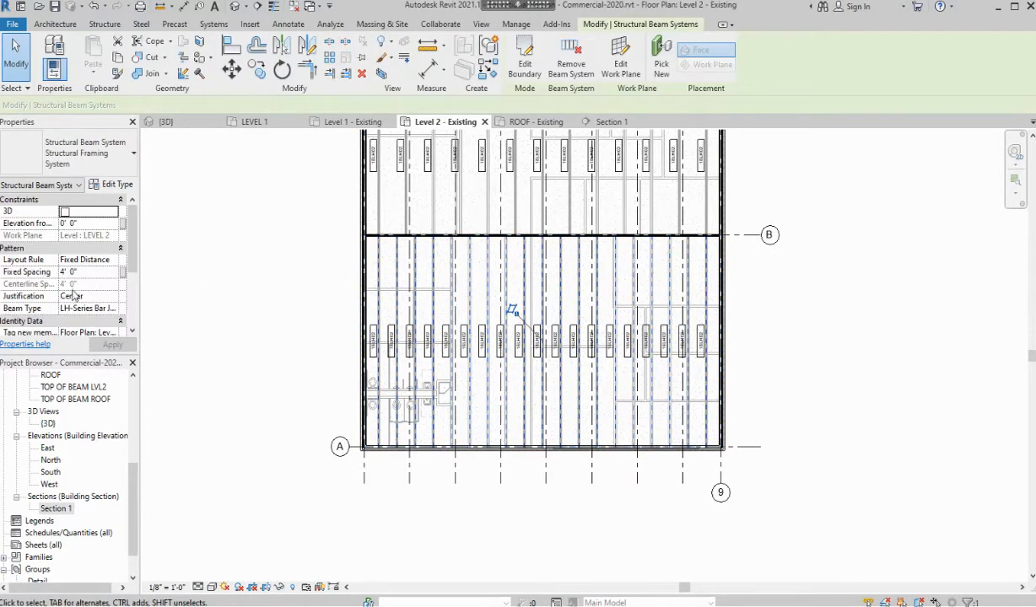
click(106, 223)
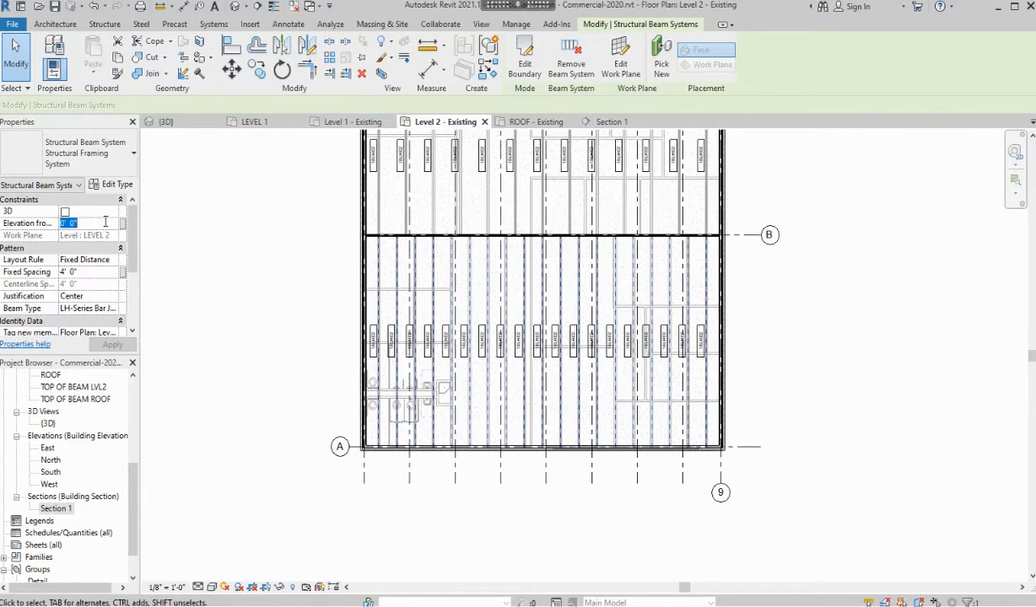
text(-0' )
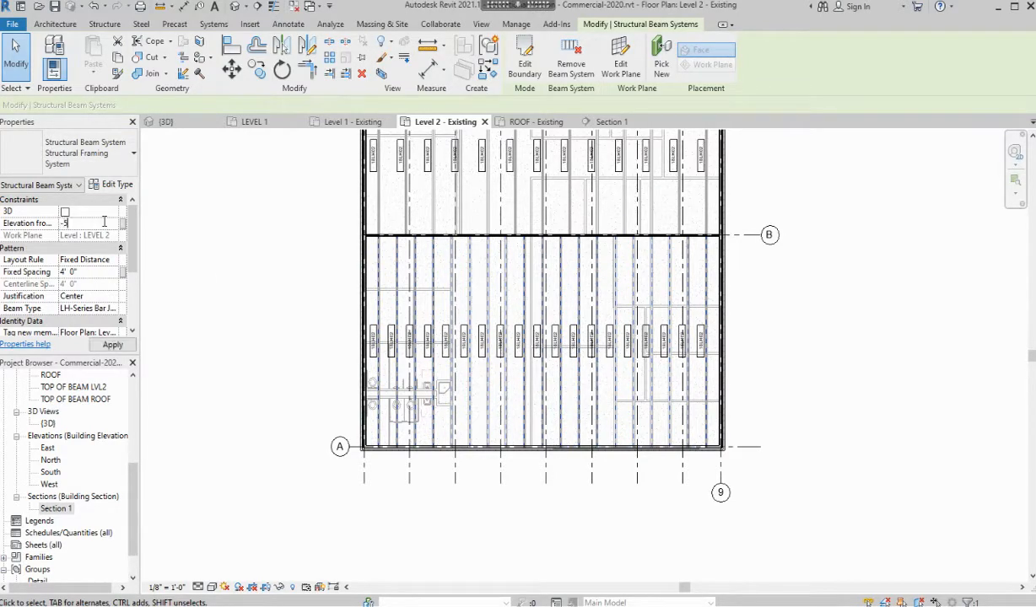
text(5)
key(Return)
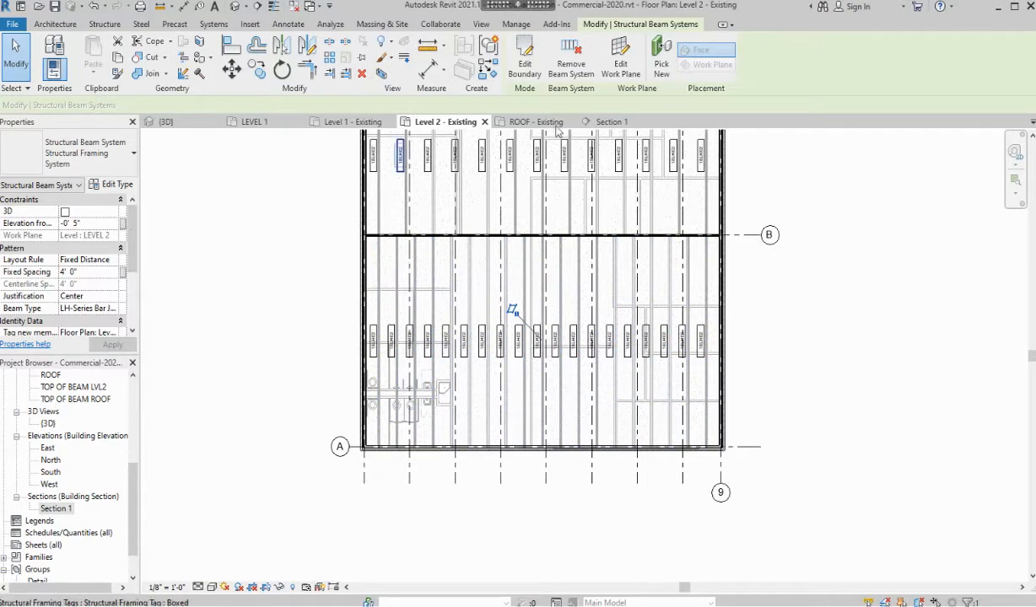
Move the beam system to the Level : TOP OF BEAM LVL2 work plane with a 5" elevation
click(619, 70)
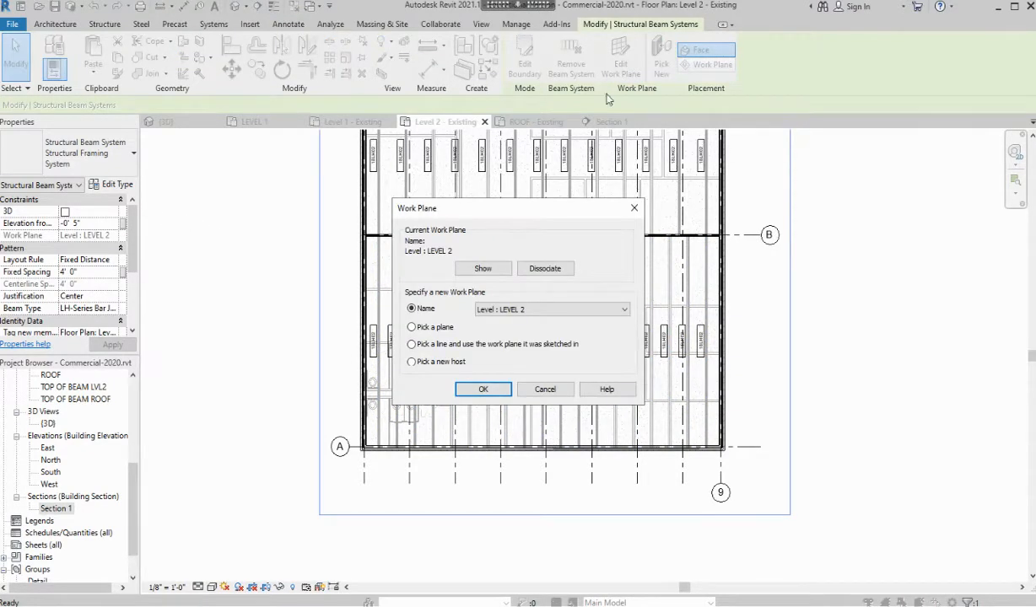
click(625, 311)
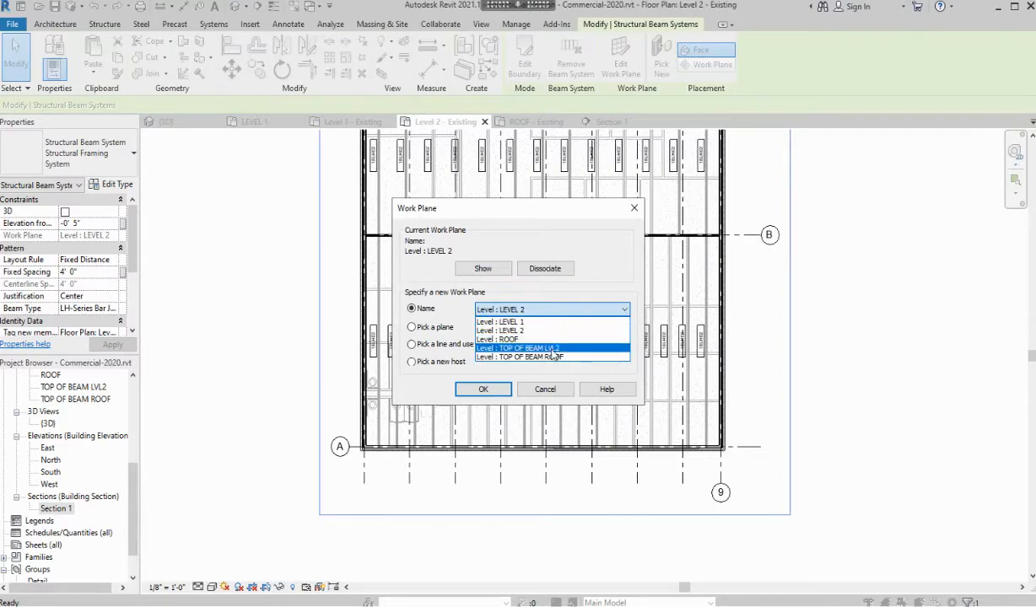
click(550, 356)
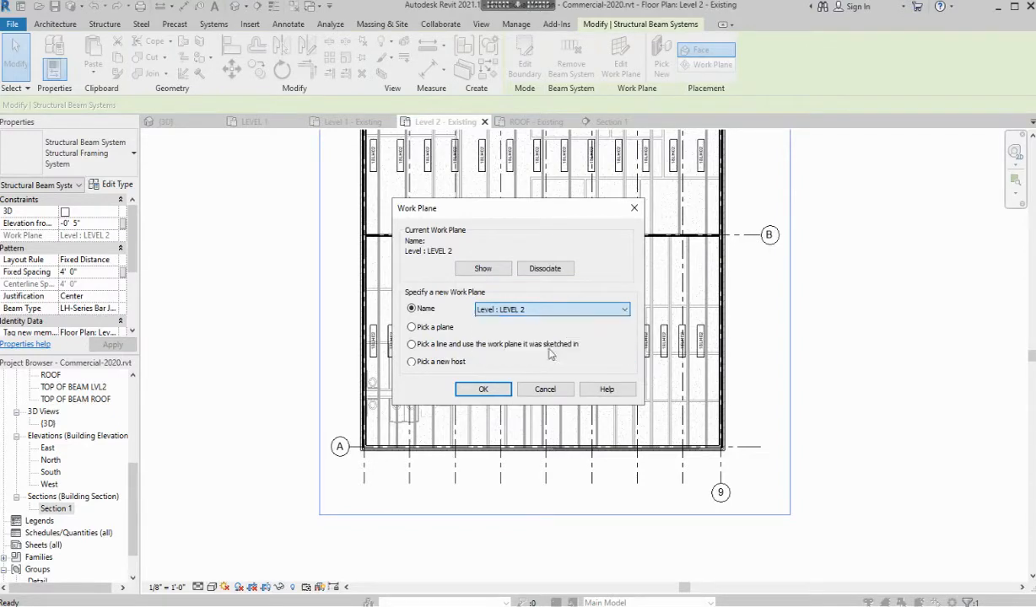
click(483, 389)
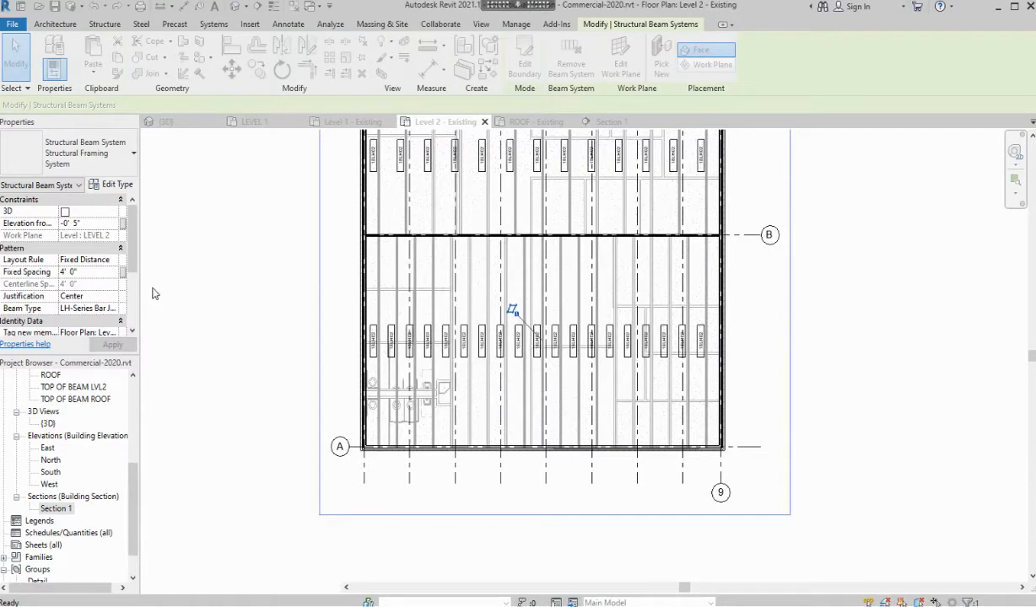
click(92, 223)
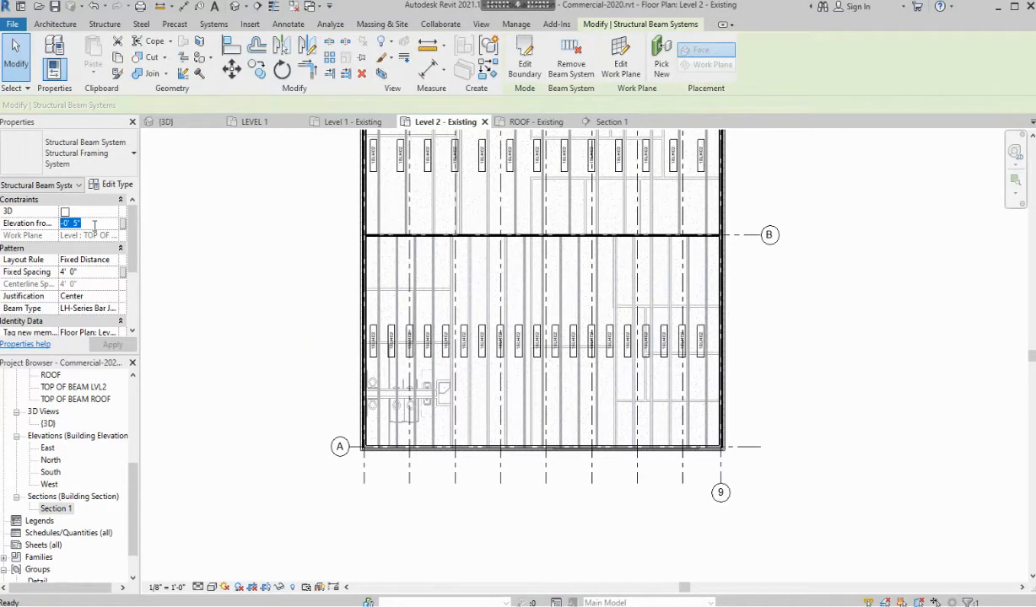
text(5")
key(Return)
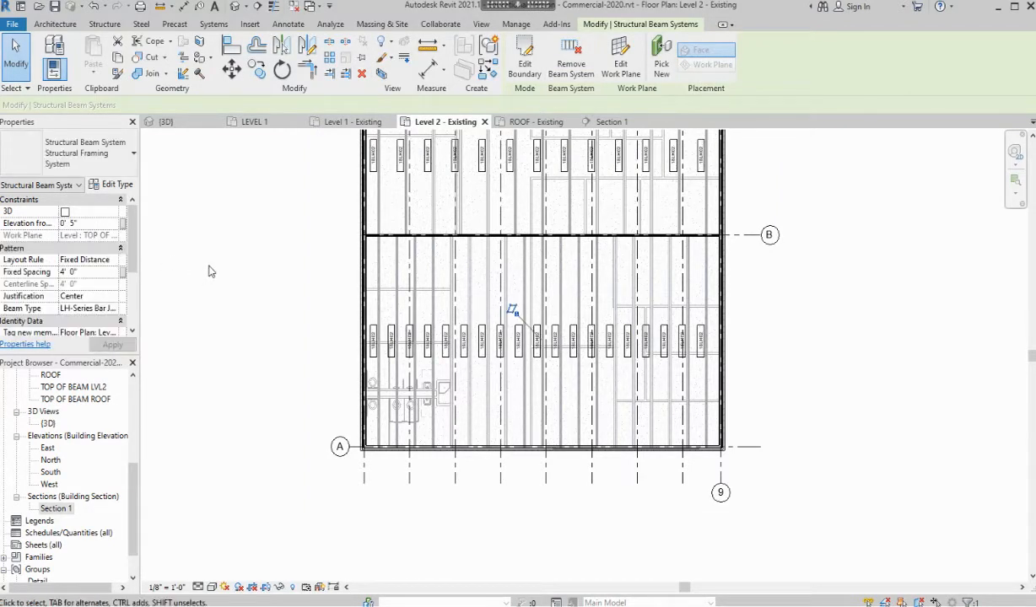
key(Escape)
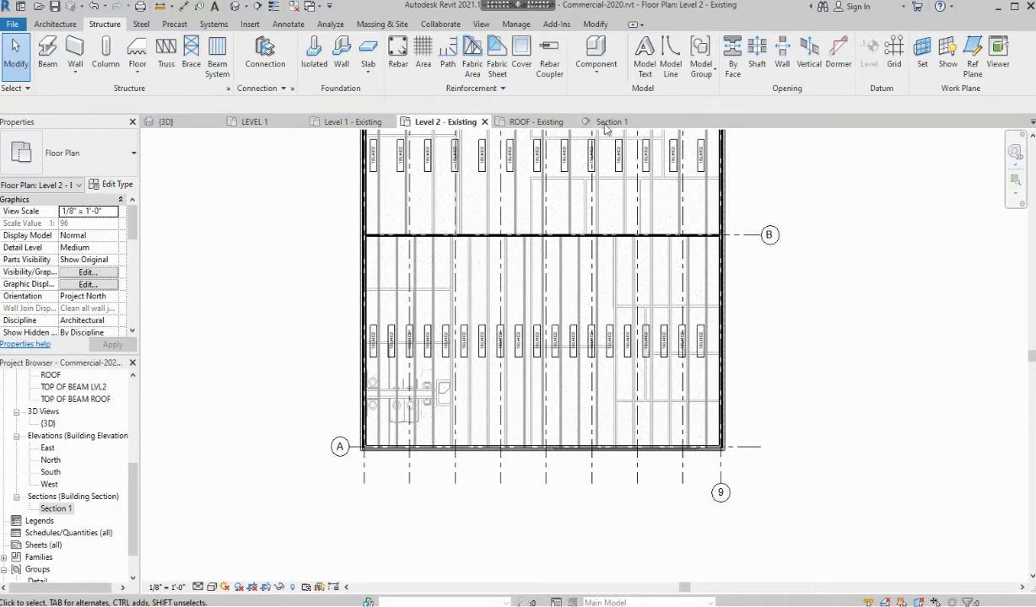
click(607, 122)
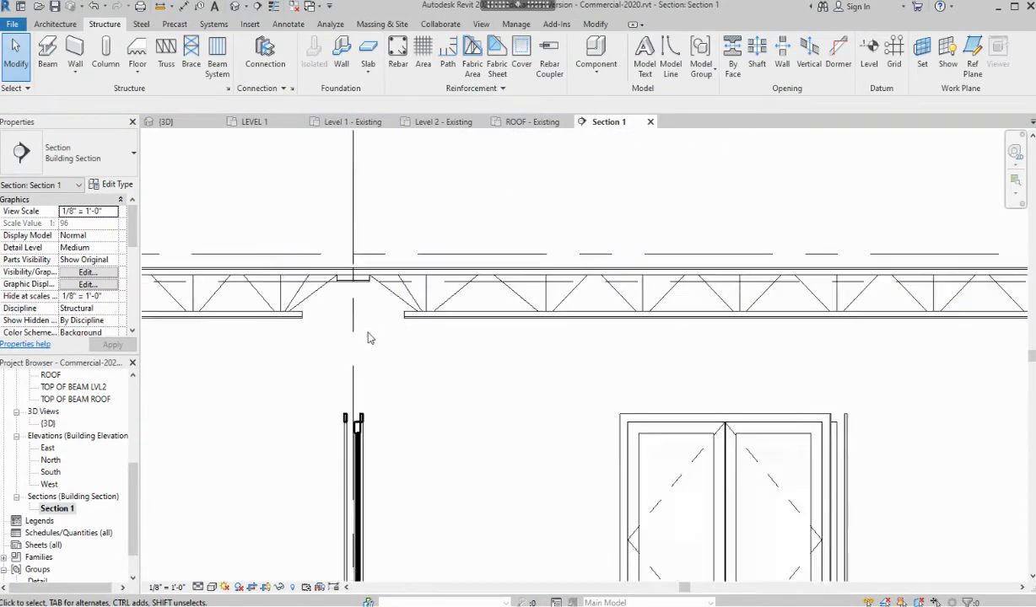
scroll(368, 338, down, 3)
scroll(407, 319, down, 3)
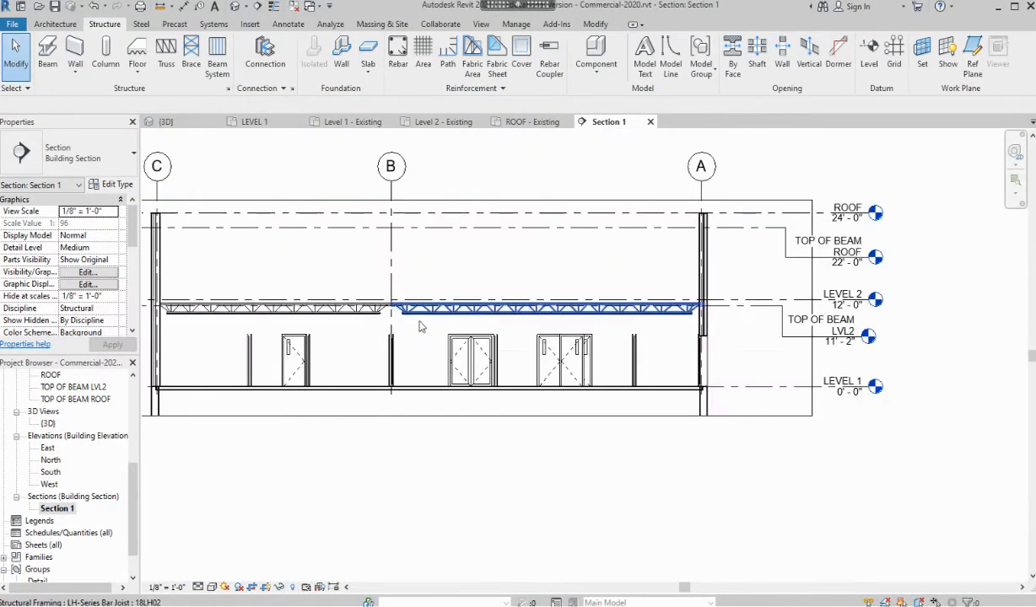
middle_drag(465, 333, 565, 345)
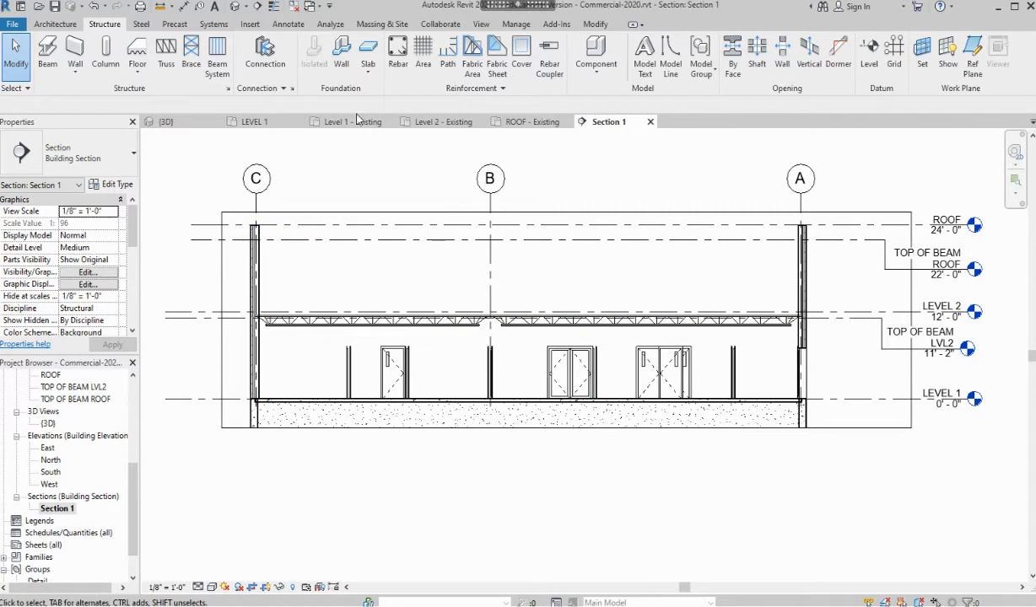
click(410, 124)
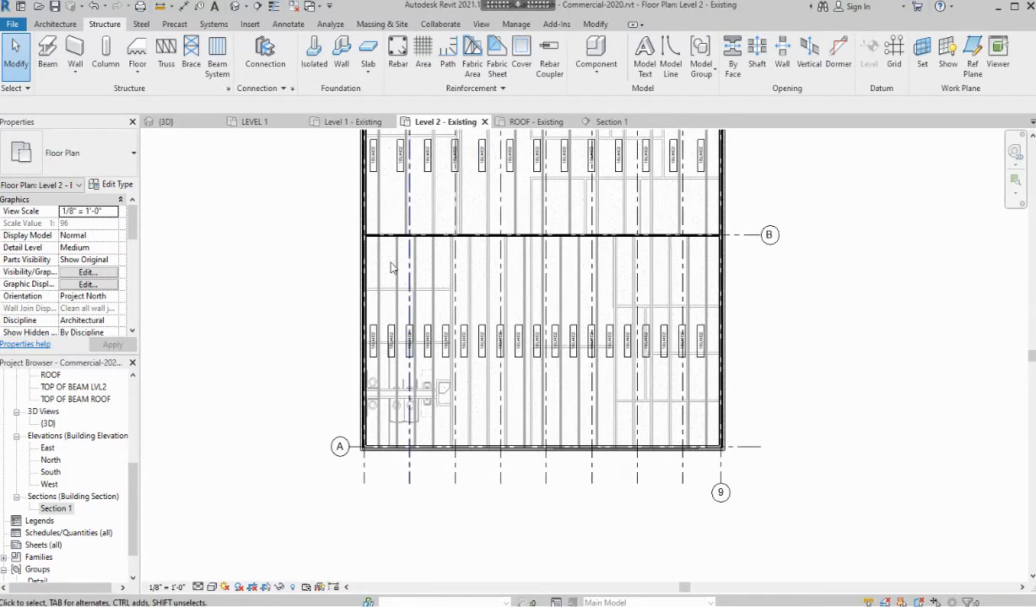
middle_drag(363, 257, 261, 365)
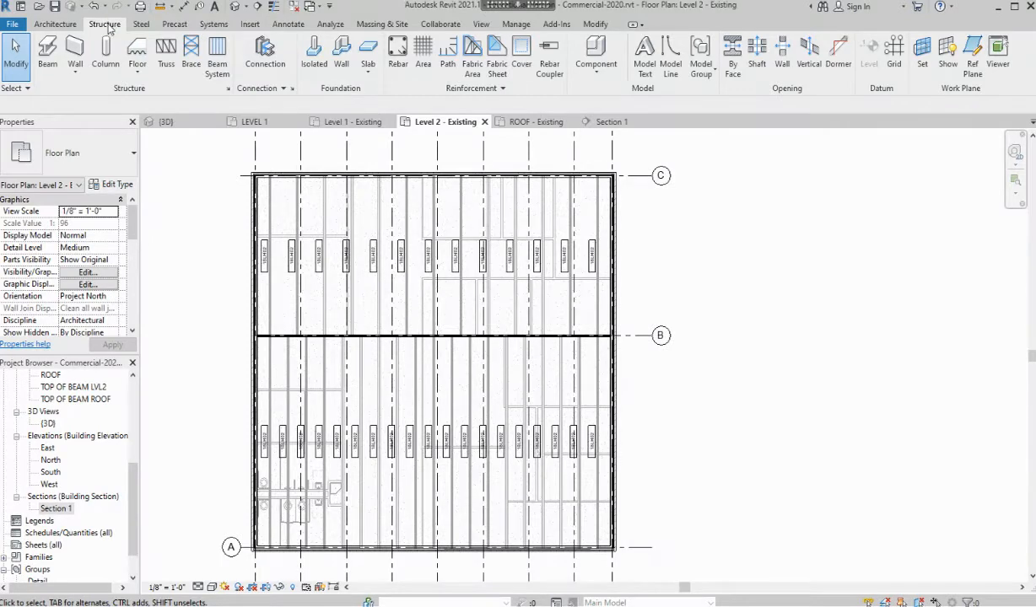
Start a floor and pick the Floor : 3" LW Concrete on 2" Metal Deck type
click(135, 53)
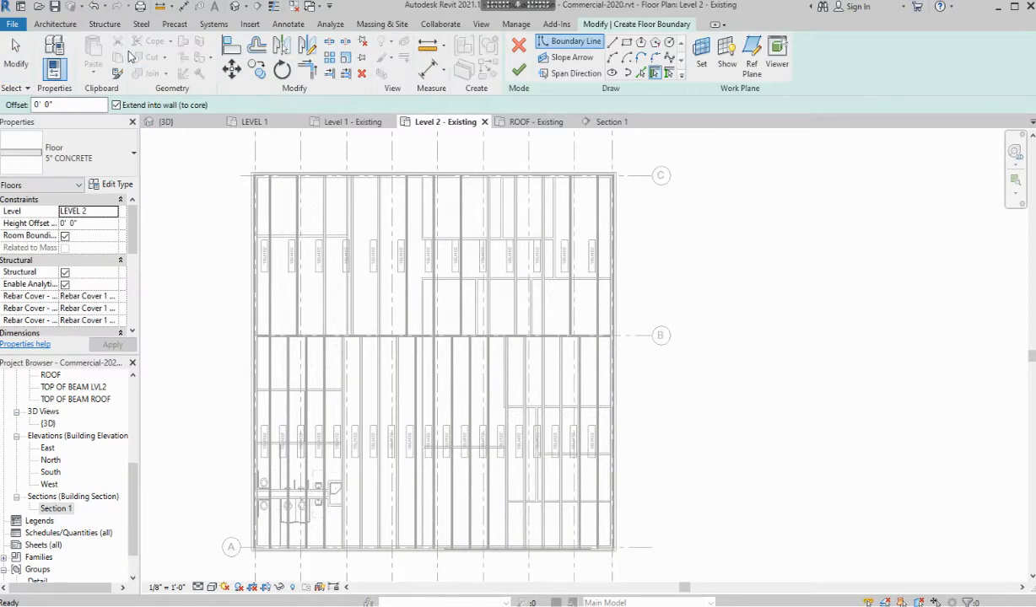
click(85, 157)
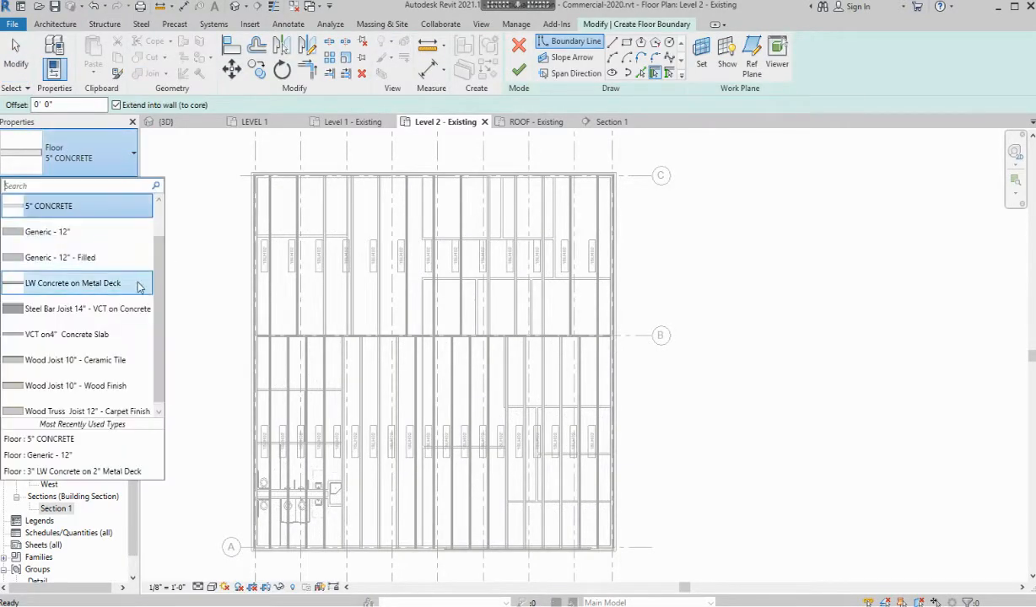
drag(163, 255, 161, 203)
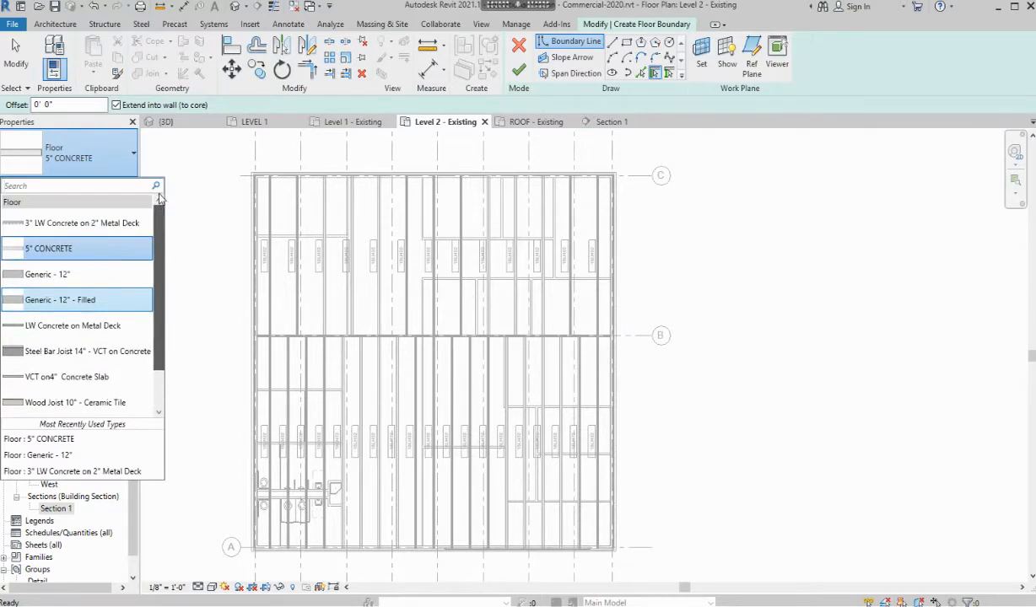
mouse_move(107, 229)
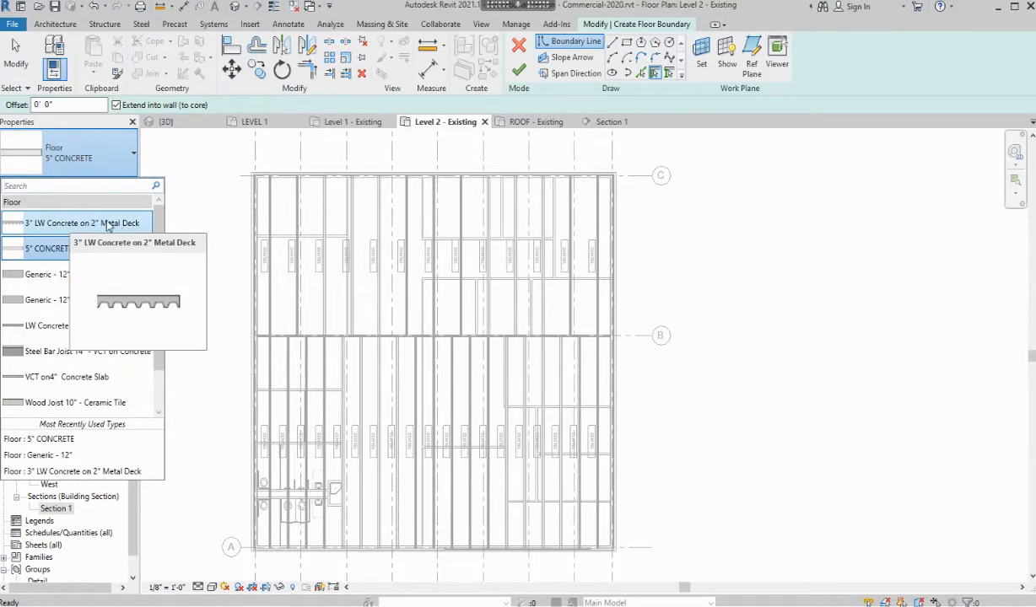
click(108, 224)
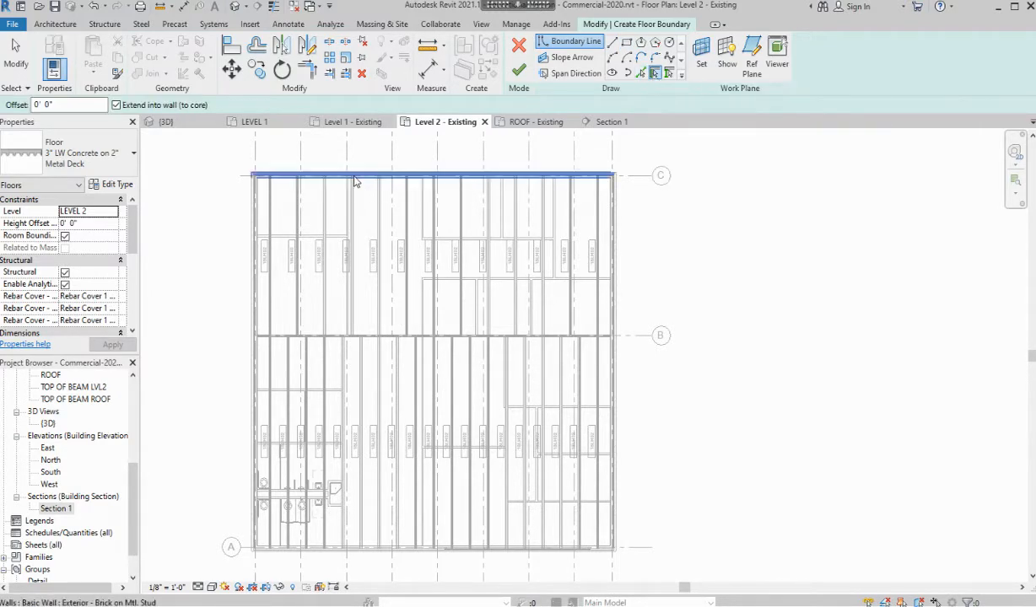
Pick the top, left, bottom and right exterior walls as the floor boundary
click(430, 175)
click(249, 211)
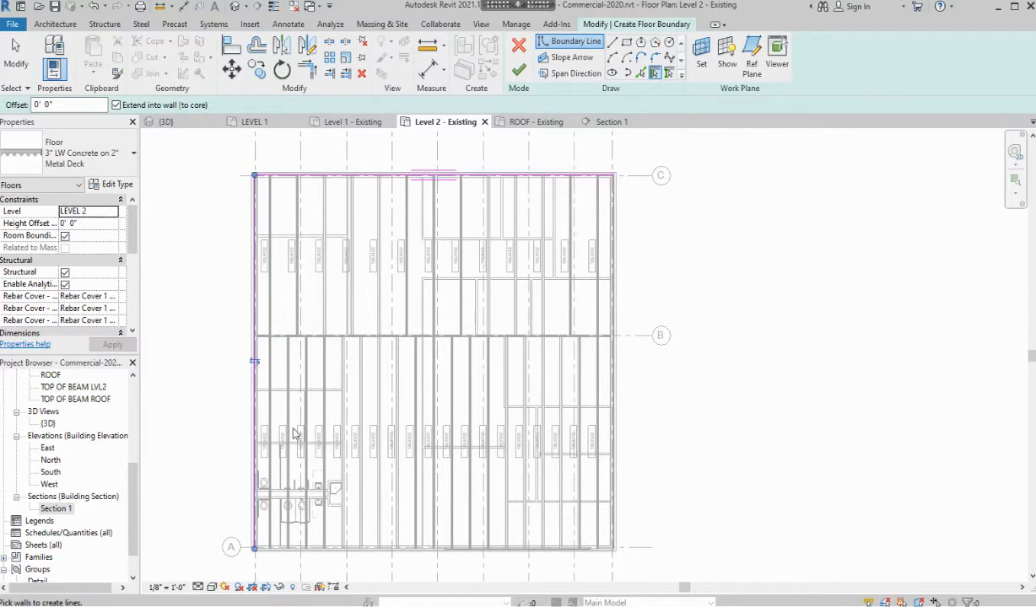
click(375, 561)
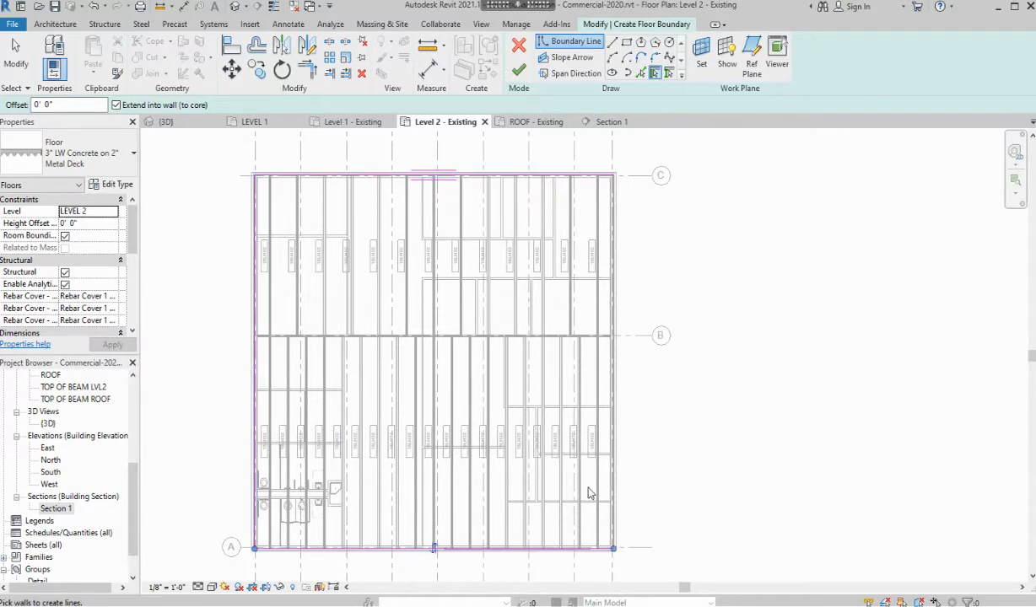
click(624, 447)
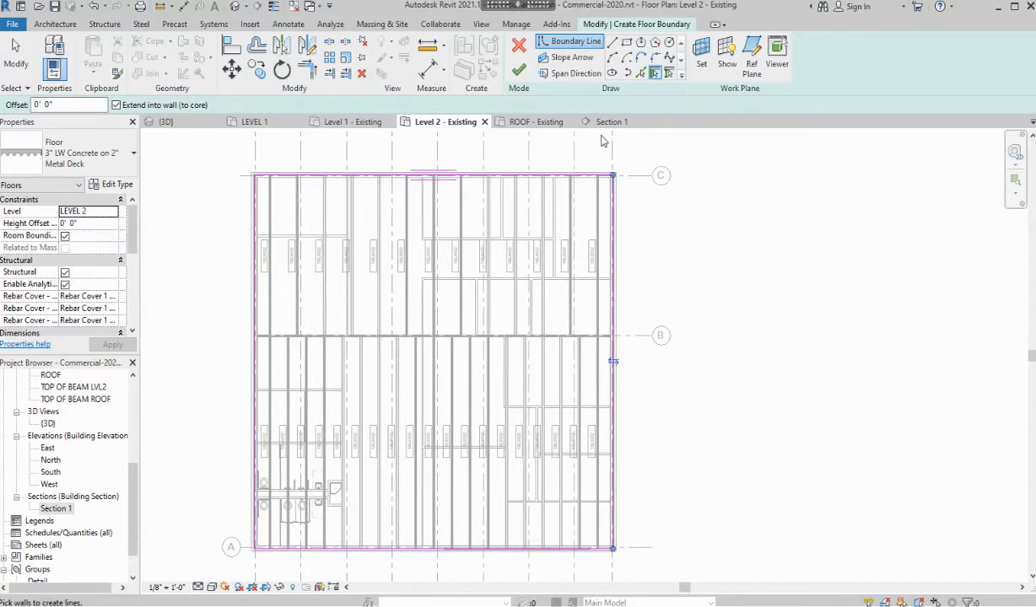
Finish the floor and join its geometry with the overlapping walls
click(521, 72)
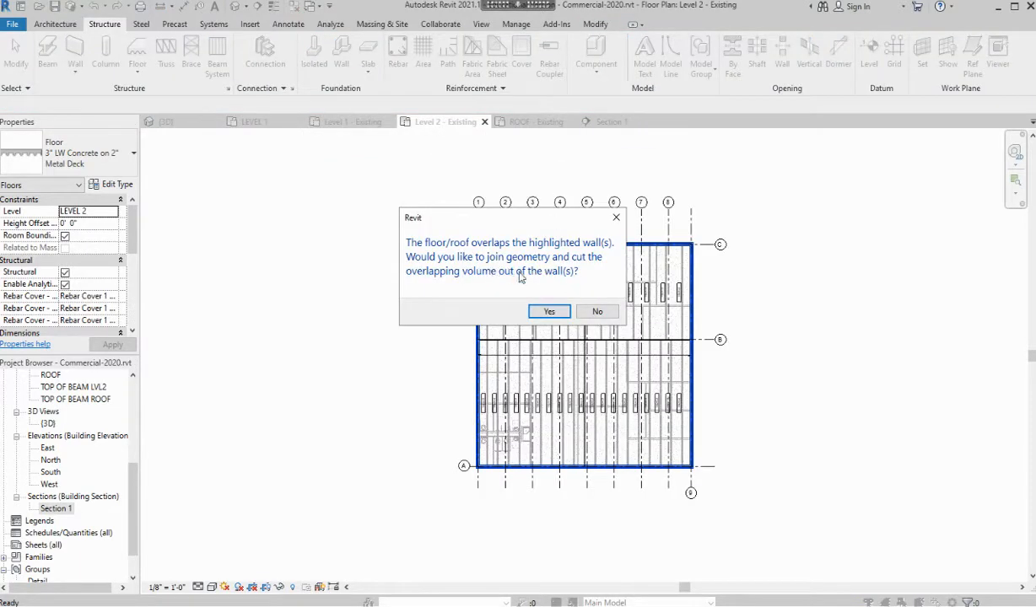
click(548, 312)
scroll(700, 300, up, 3)
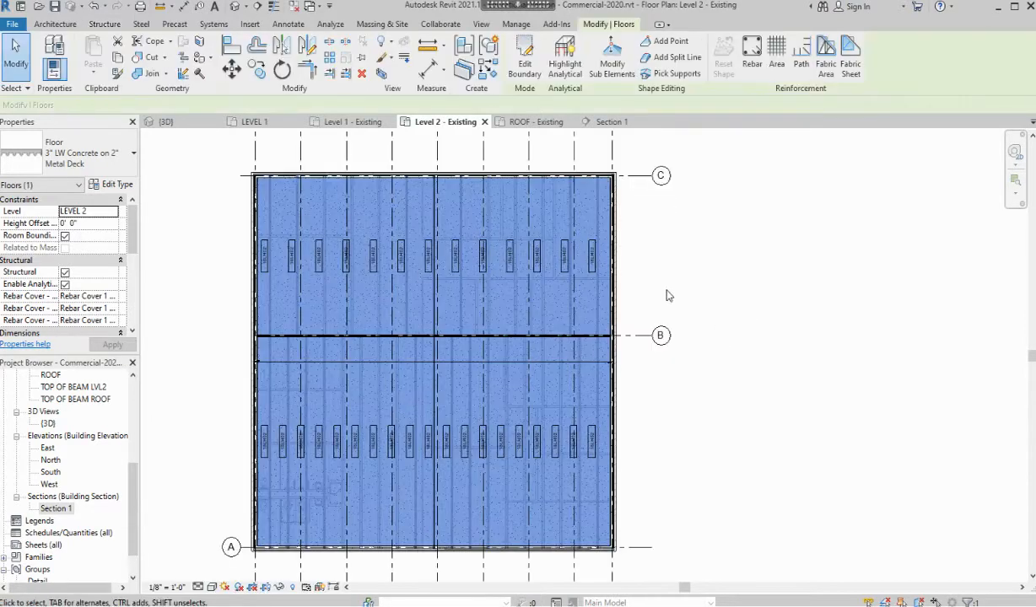
click(728, 228)
click(606, 122)
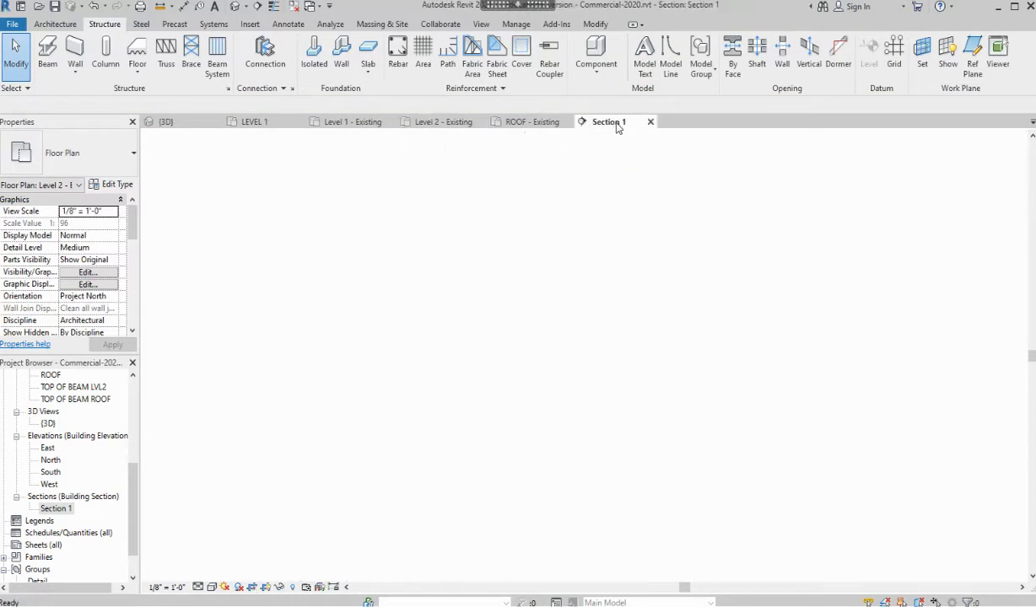
scroll(742, 368, up, 8)
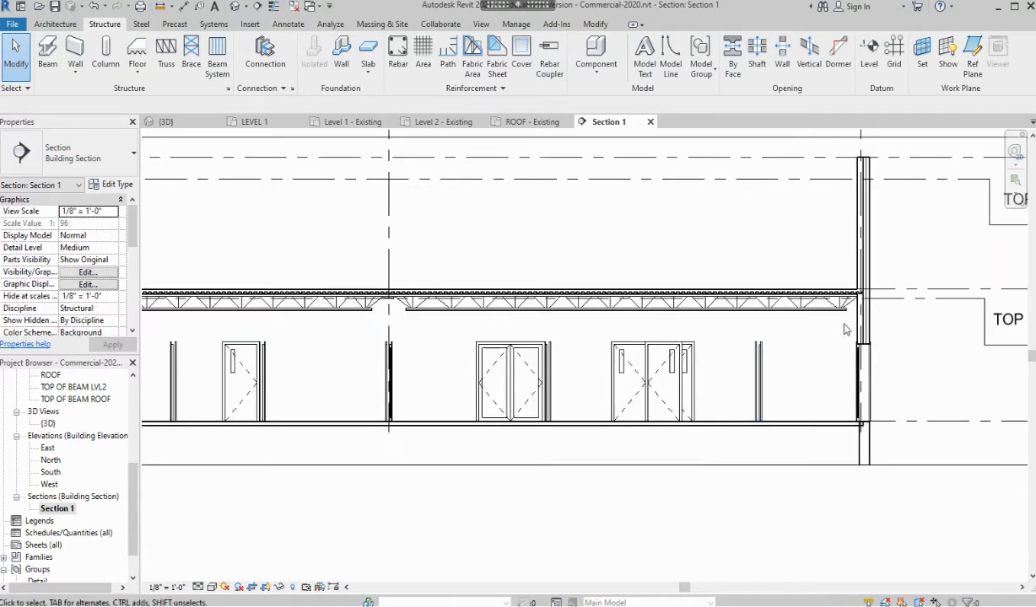
scroll(873, 289, up, 1)
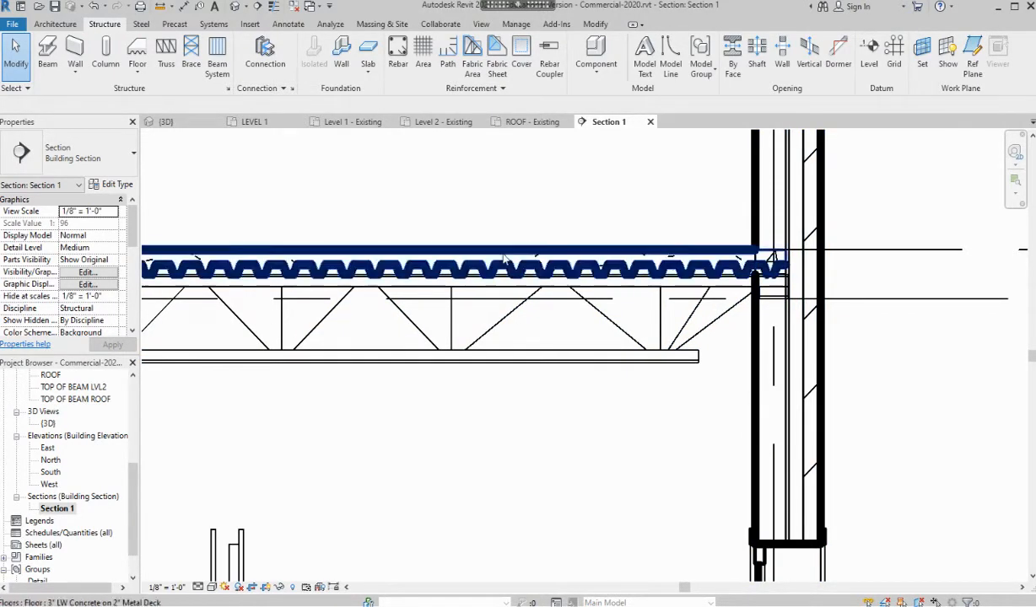
scroll(543, 268, down, 3)
scroll(542, 268, down, 6)
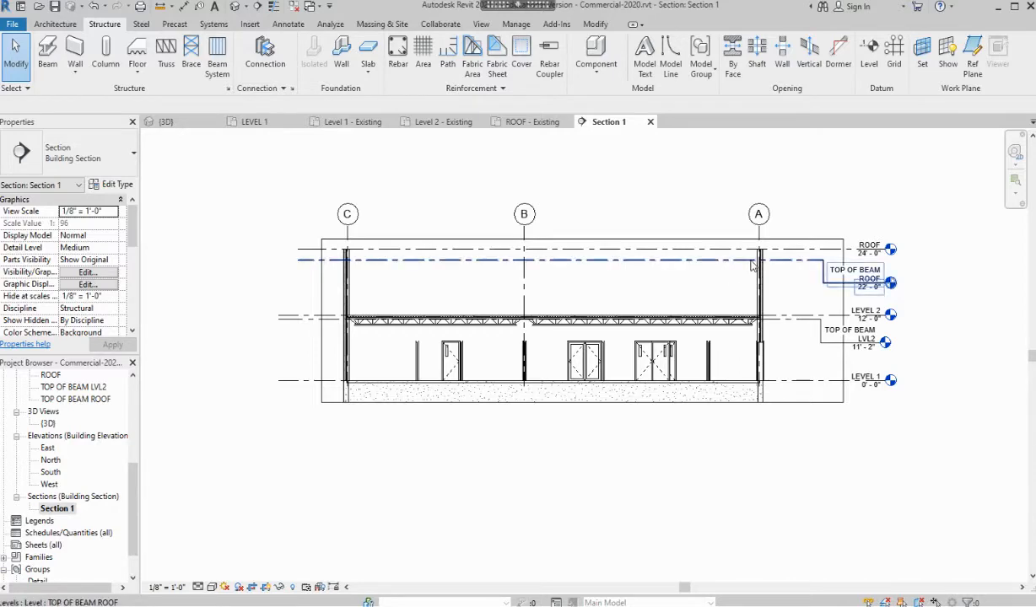
scroll(843, 295, up, 2)
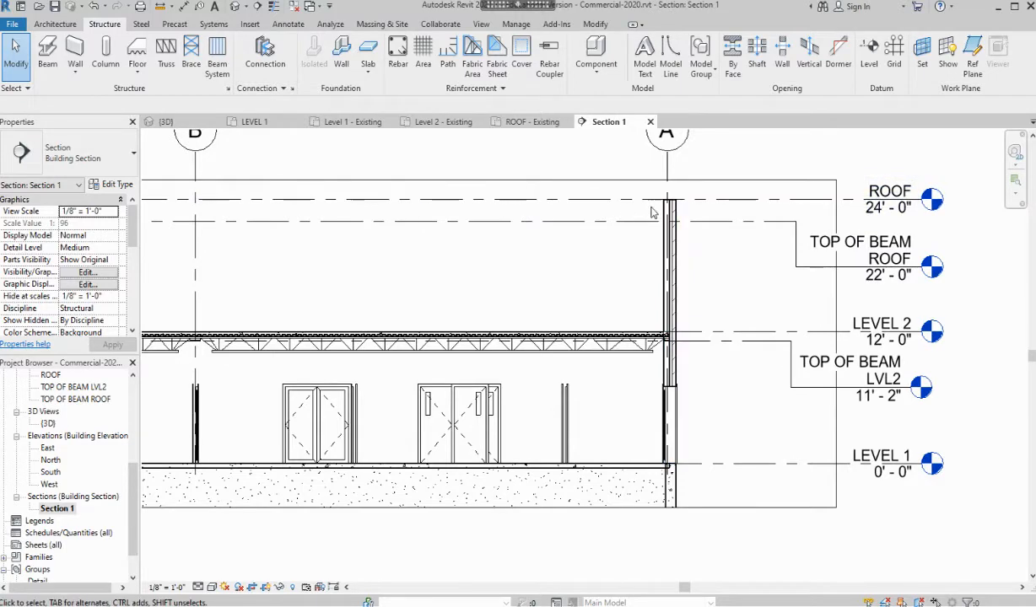
scroll(787, 396, up, 1)
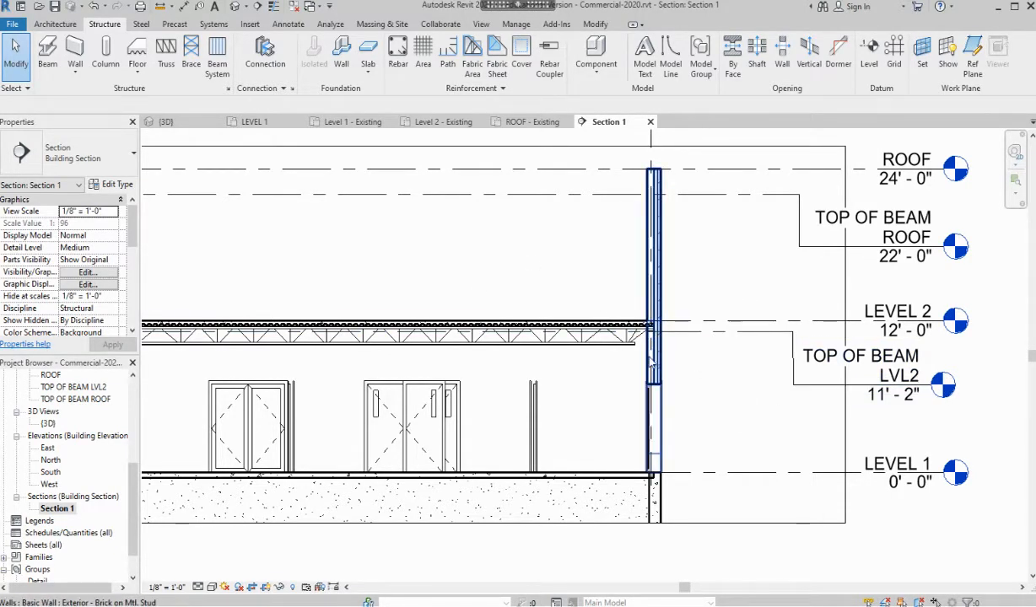
scroll(592, 352, down, 5)
scroll(428, 386, down, 1)
middle_drag(433, 392, 562, 409)
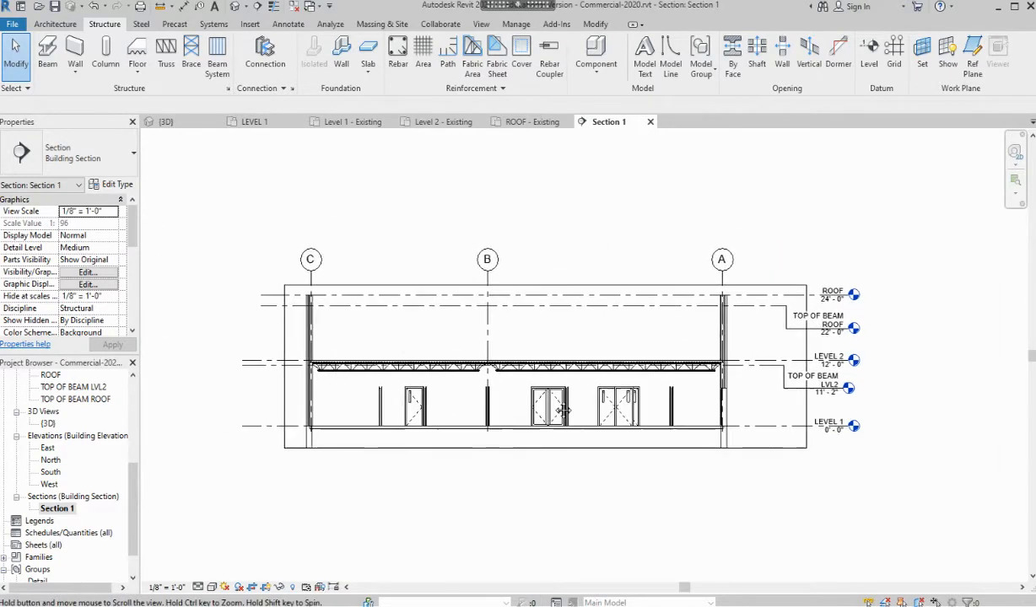
scroll(405, 390, up, 1)
scroll(411, 396, up, 1)
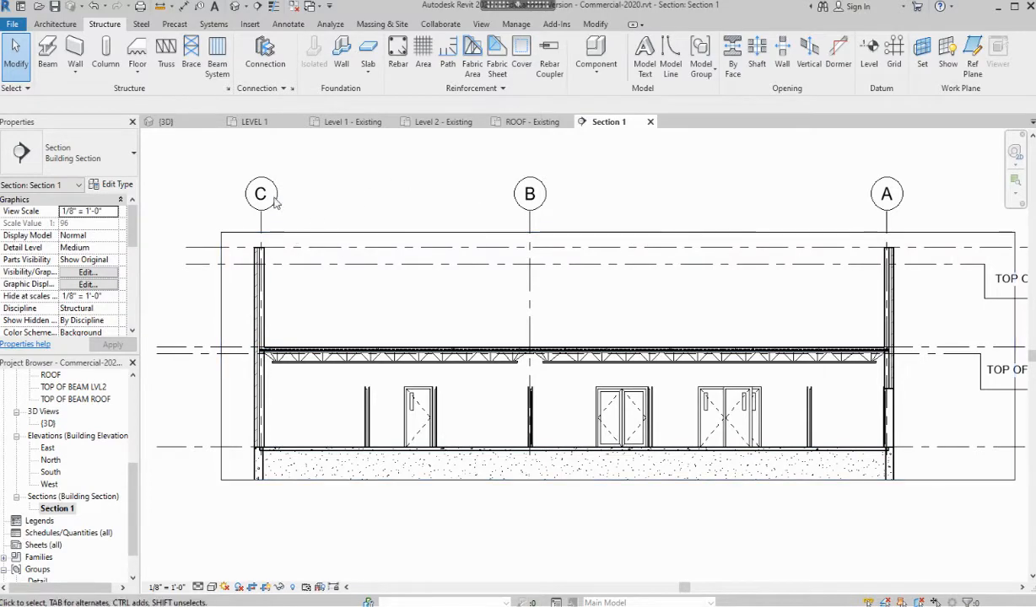
click(447, 122)
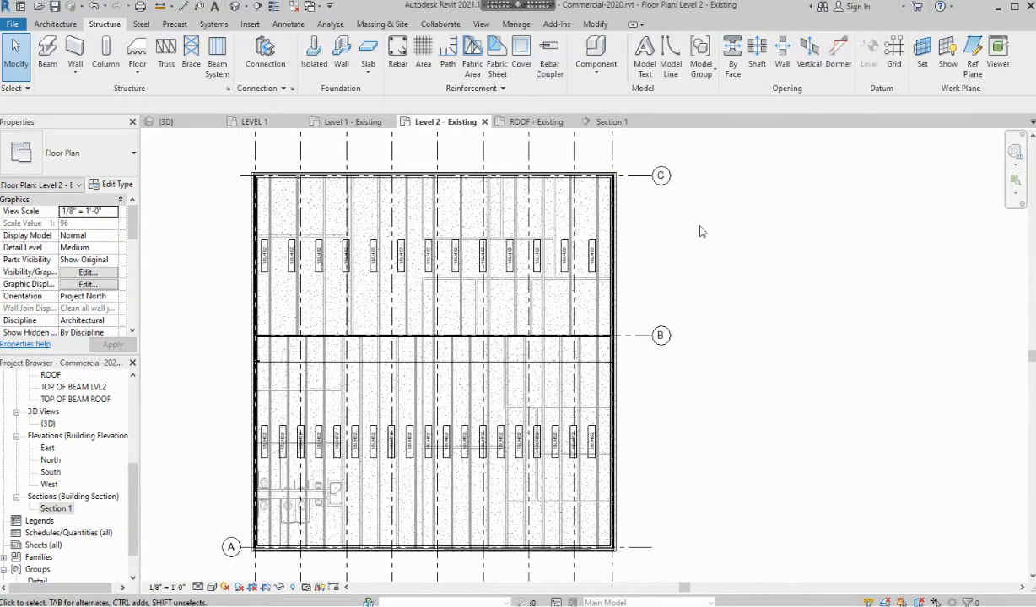
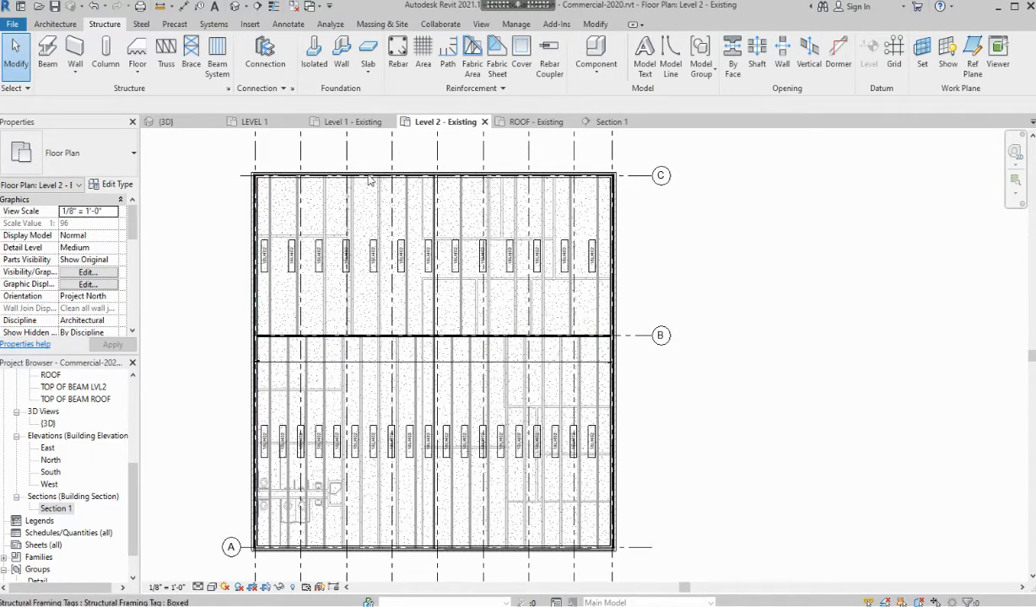
Draw a W21X44 beam along grid B from the B/1 intersection to the right wall
click(49, 52)
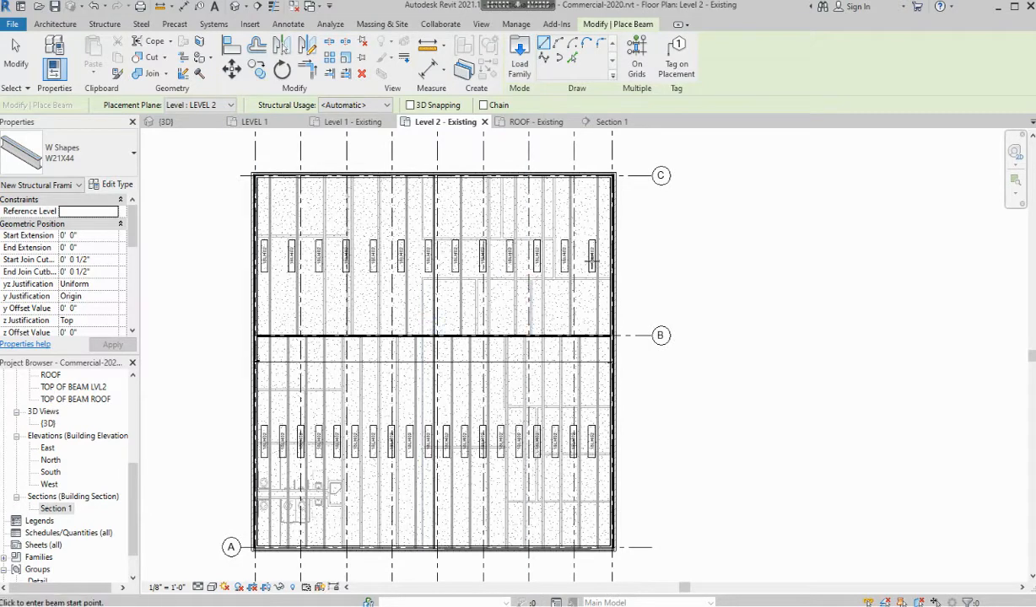
scroll(276, 351, up, 5)
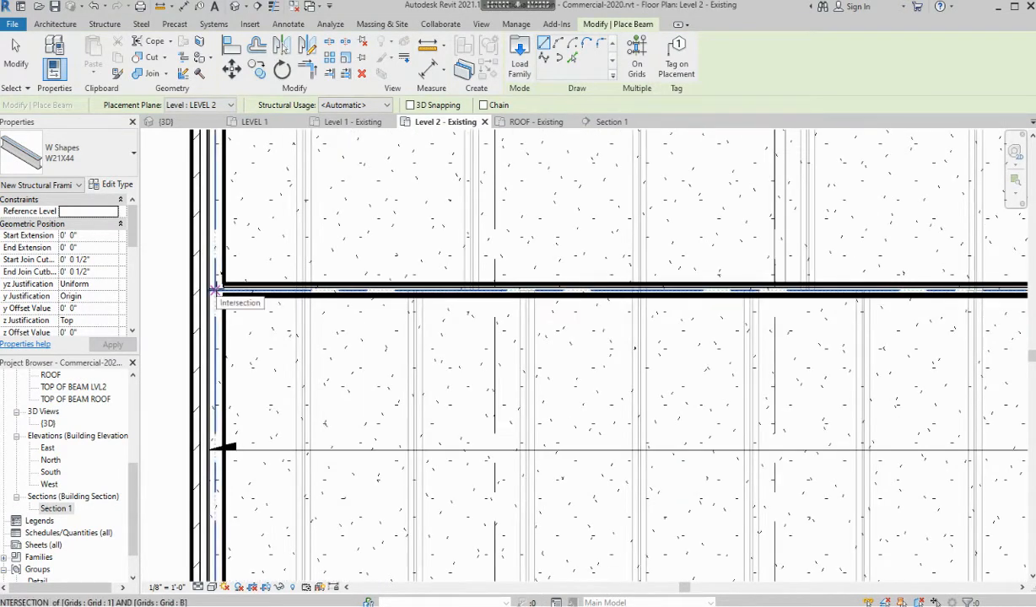
click(215, 290)
scroll(535, 297, down, 3)
middle_drag(635, 297, 84, 338)
scroll(814, 337, up, 5)
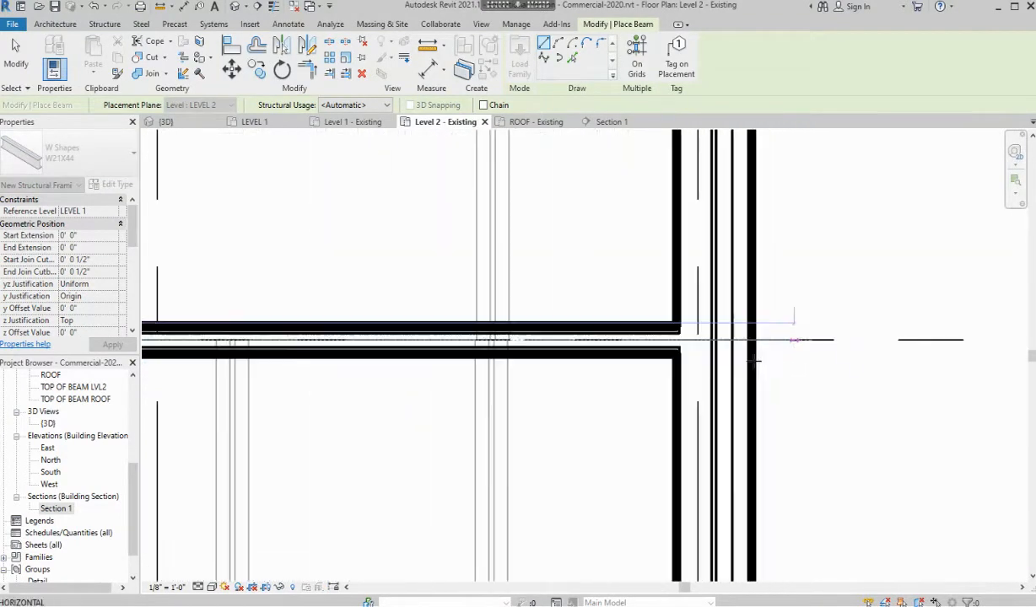
click(694, 341)
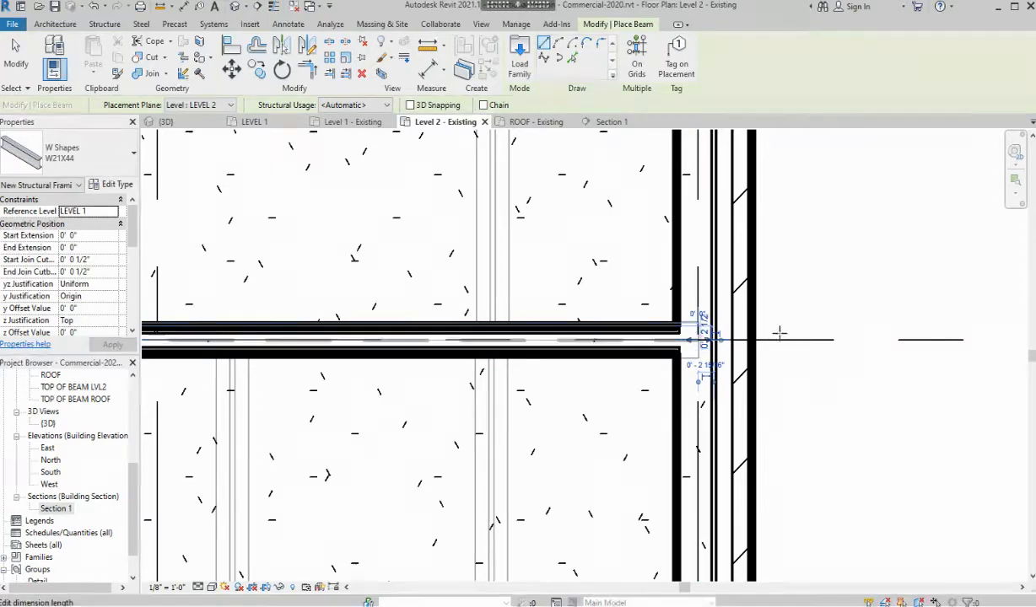
Finish beam placement and switch to the {3D} view
key(Escape)
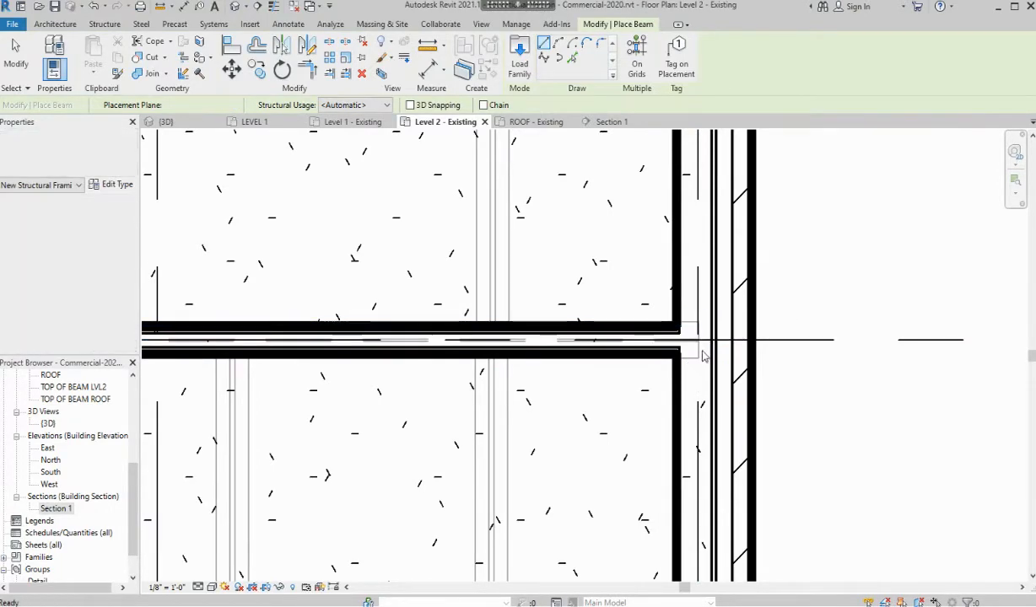
key(Escape)
scroll(416, 204, down, 2)
click(188, 122)
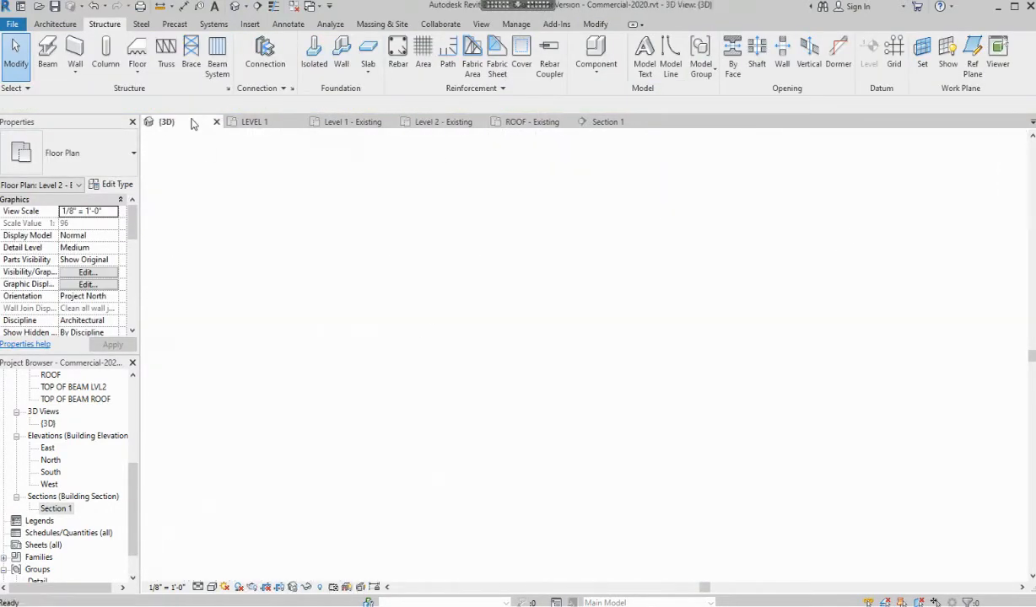
Orbit the 3D model to show the front wall and look down into the building
scroll(722, 386, down, 4)
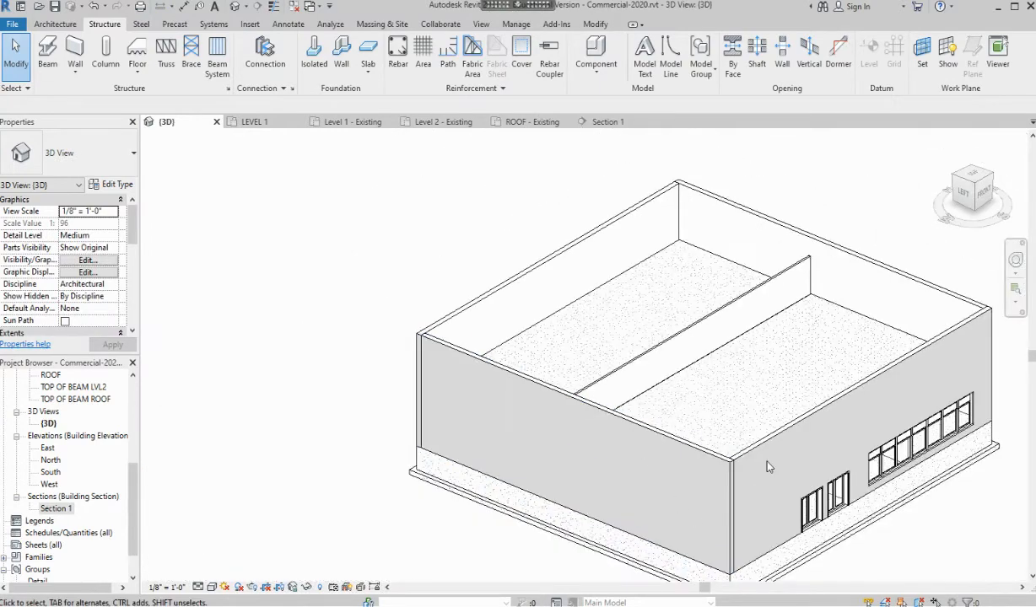
shift+middle_drag(748, 432, 516, 286)
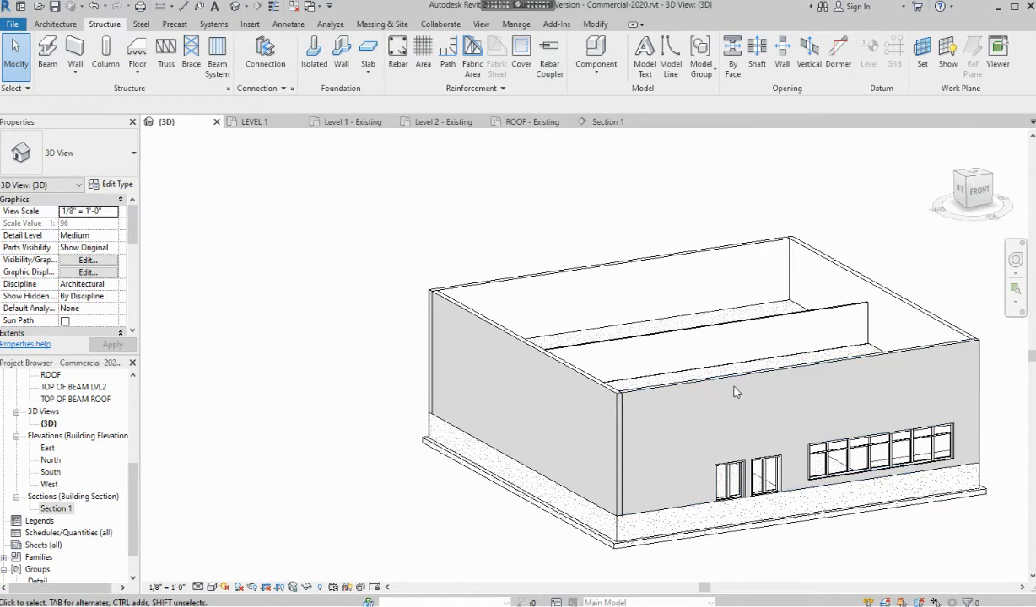
scroll(735, 390, up, 2)
shift+middle_drag(725, 430, 762, 505)
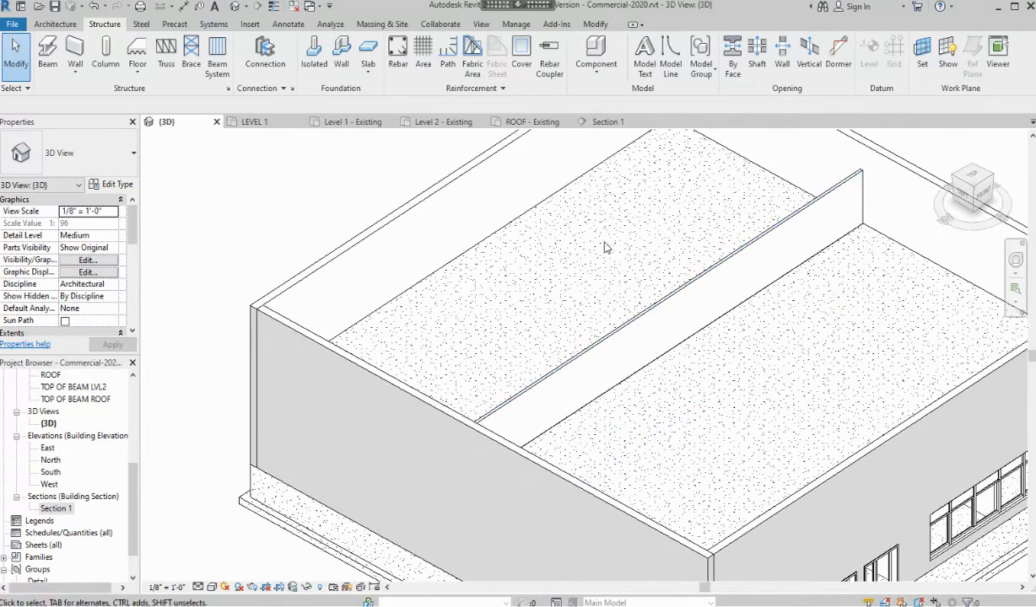
scroll(463, 396, down, 3)
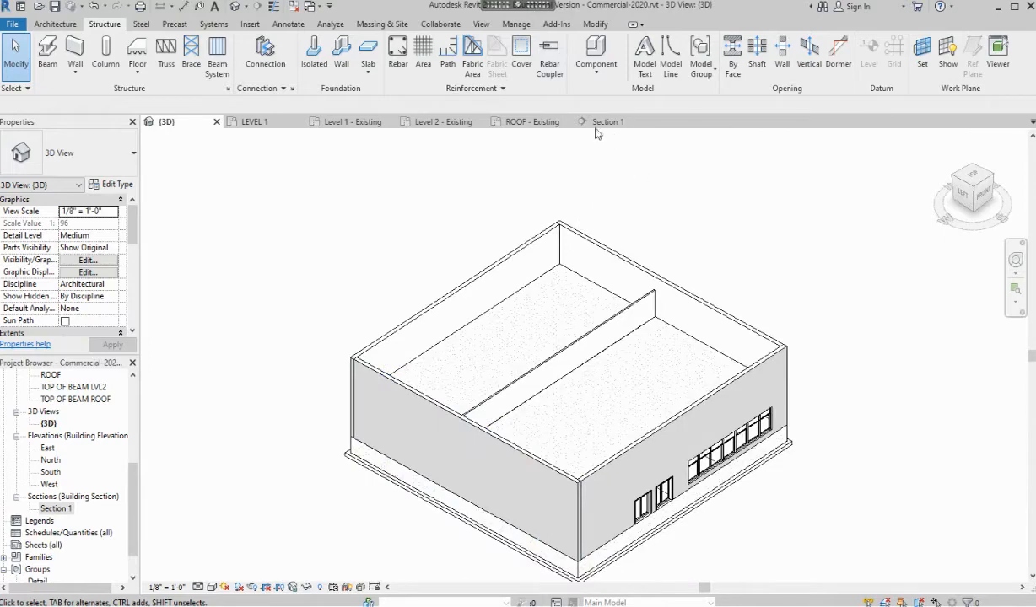
Switch to Section 1 and zoom in on the new beam under the joists
click(593, 126)
scroll(535, 366, up, 4)
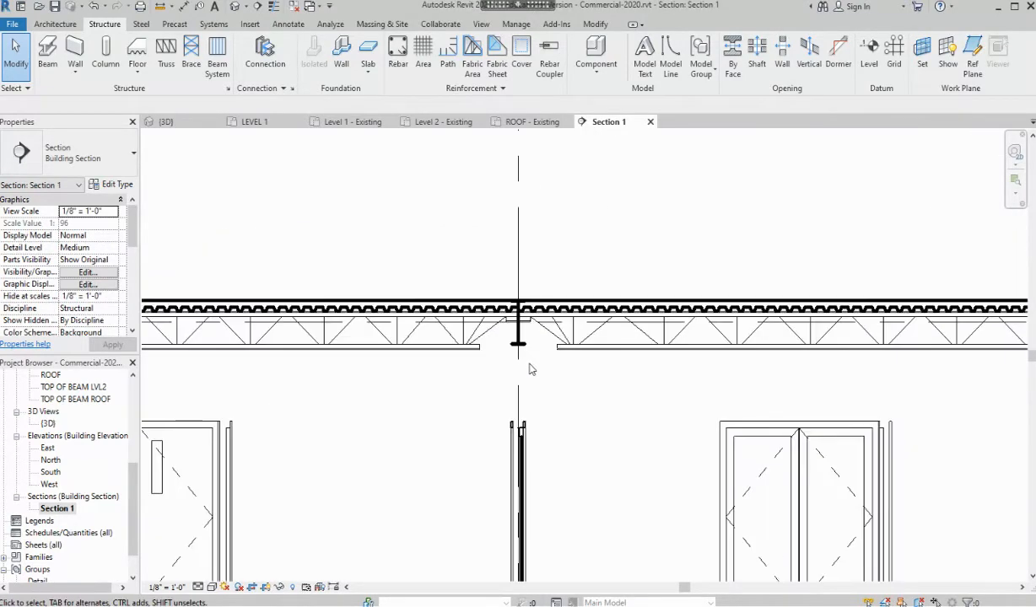
scroll(527, 356, up, 3)
Set the W21X44 beam's work plane to Level : TOP OF BEAM LVL2, then deselect it
click(522, 337)
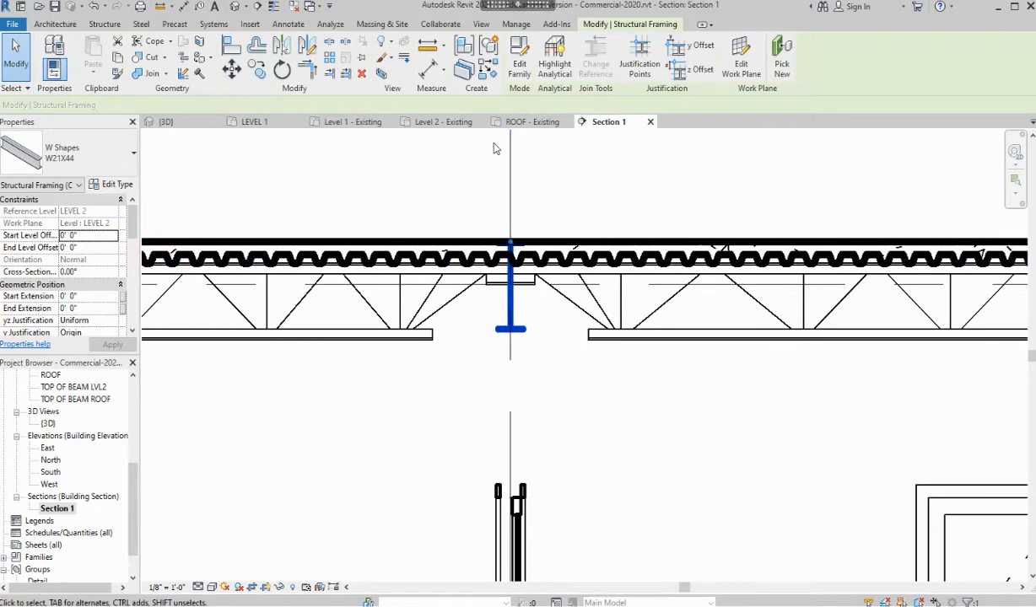
click(742, 71)
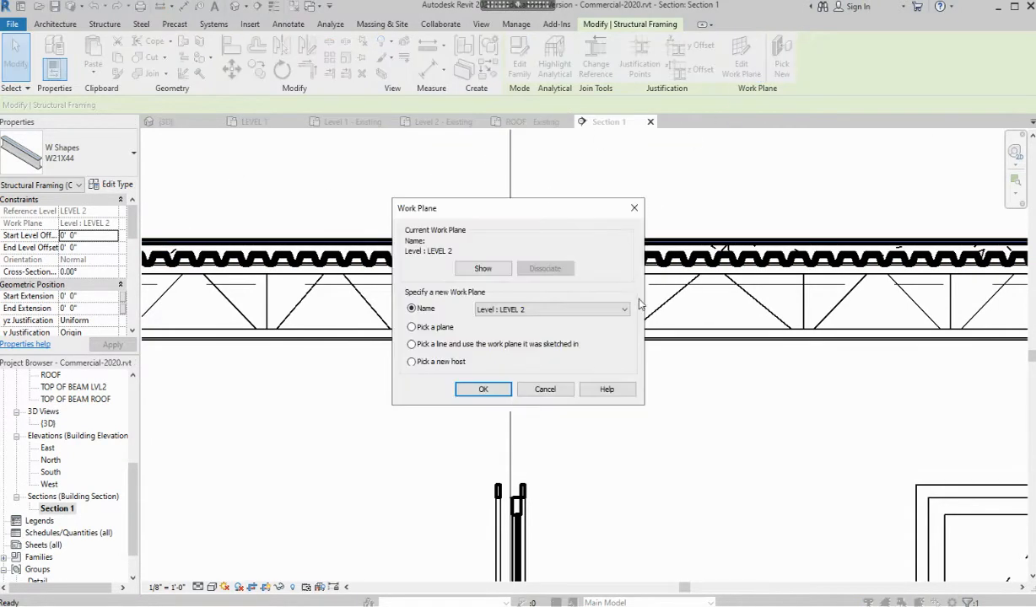
click(591, 310)
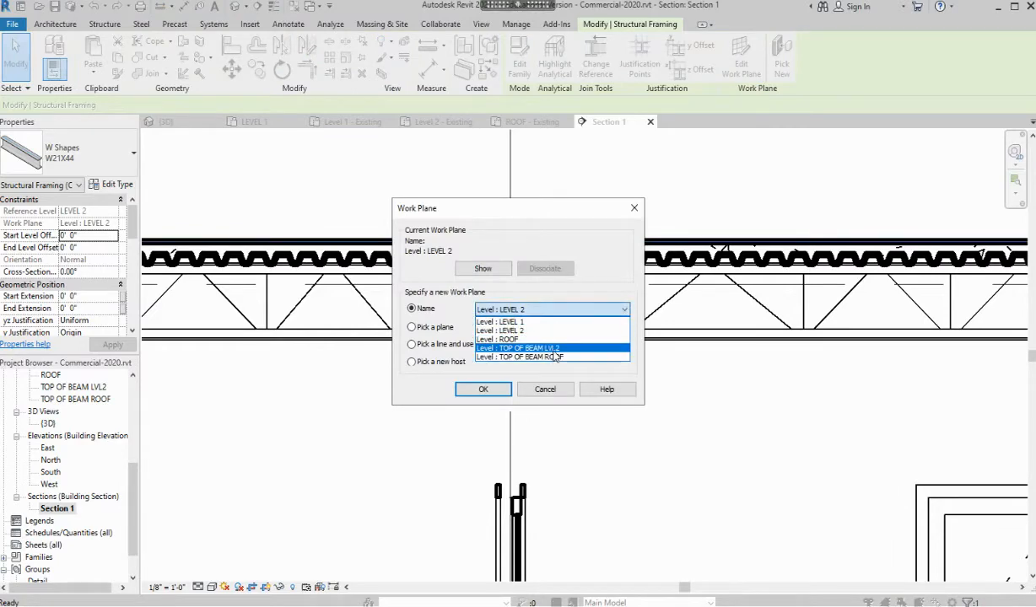
click(553, 349)
click(483, 386)
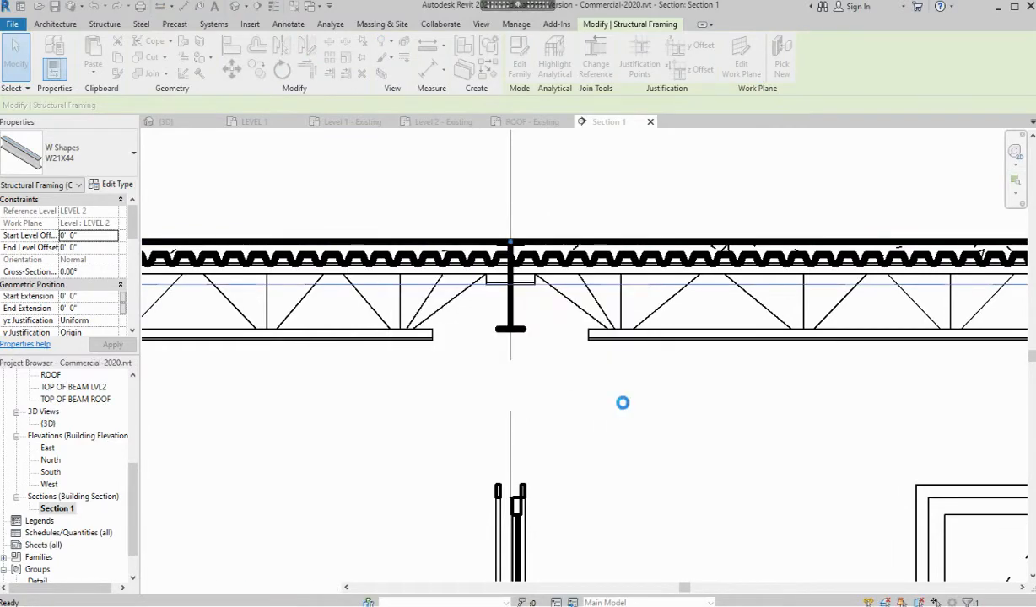
click(554, 320)
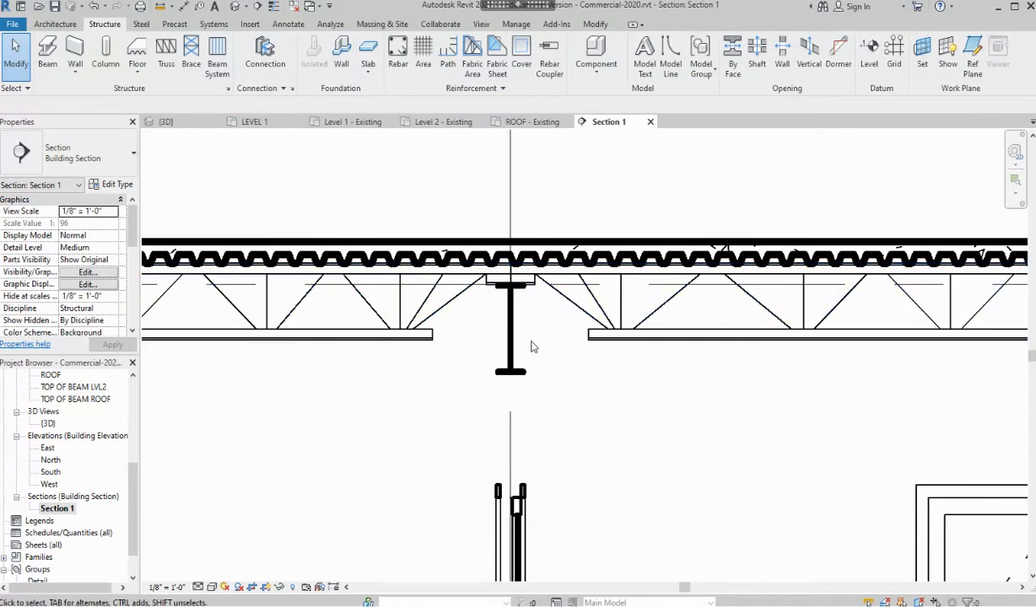
Zoom out to review the whole section with the lowered beam, then switch to Level 1 - Existing
scroll(517, 248, down, 5)
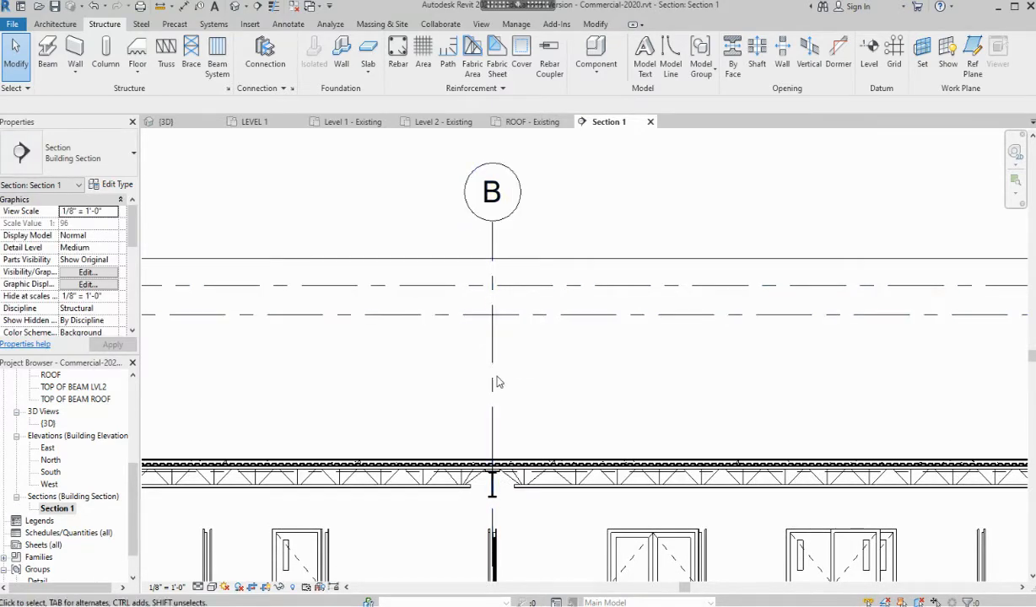
scroll(497, 382, down, 2)
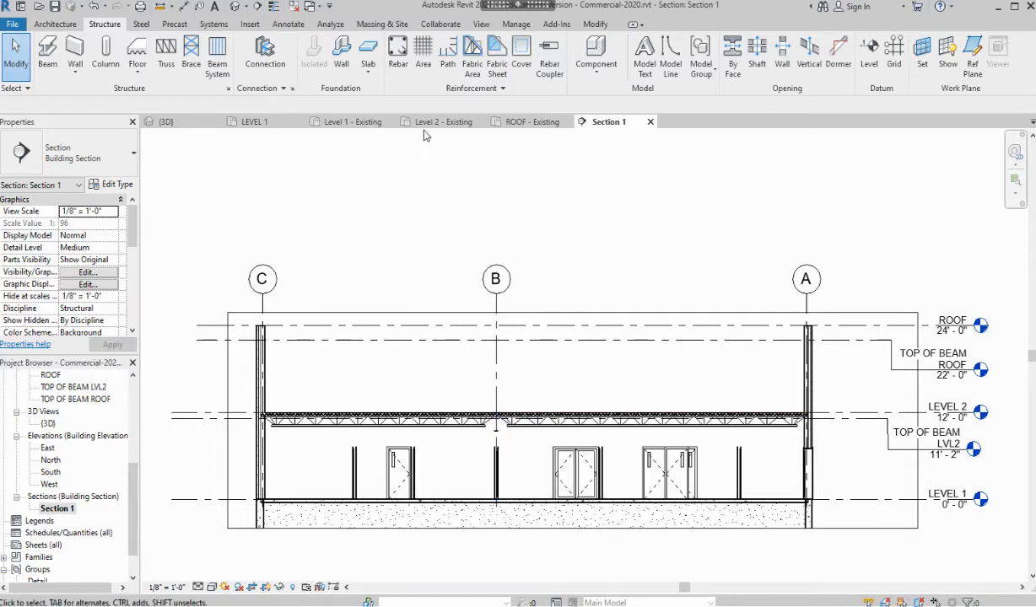
click(354, 122)
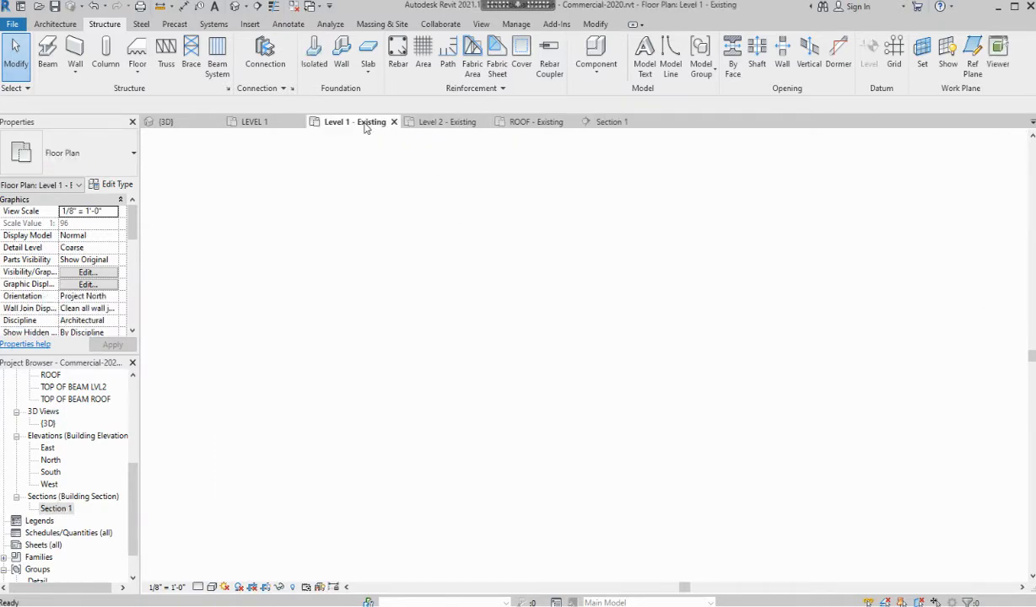
Pan to the interior rooms, start a structural column on Level 1, and bring up Load Family
scroll(469, 303, down, 5)
middle_drag(438, 322, 504, 493)
scroll(361, 258, up, 3)
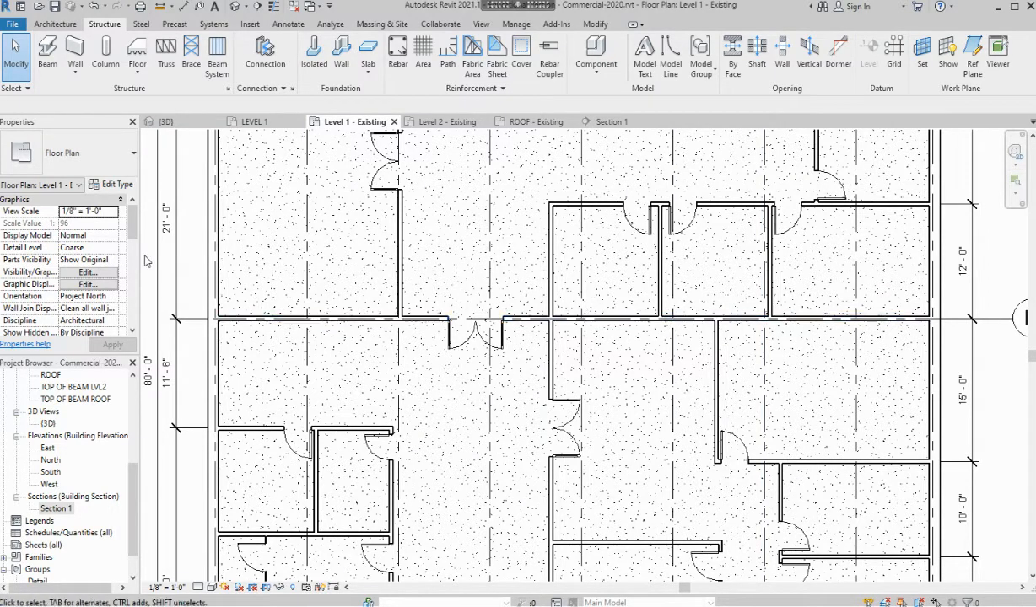
click(106, 56)
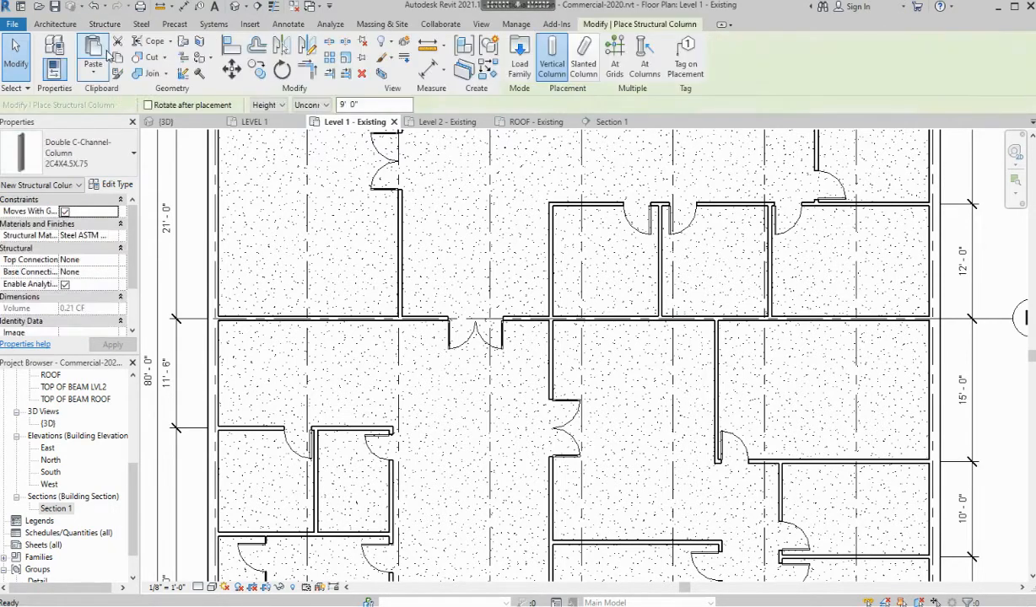
click(129, 160)
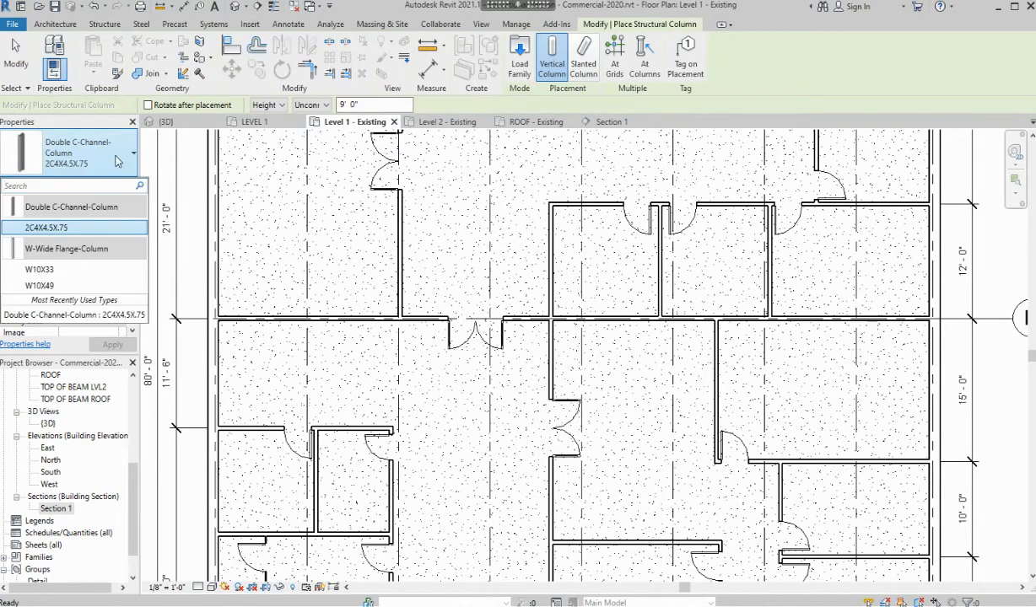
click(119, 140)
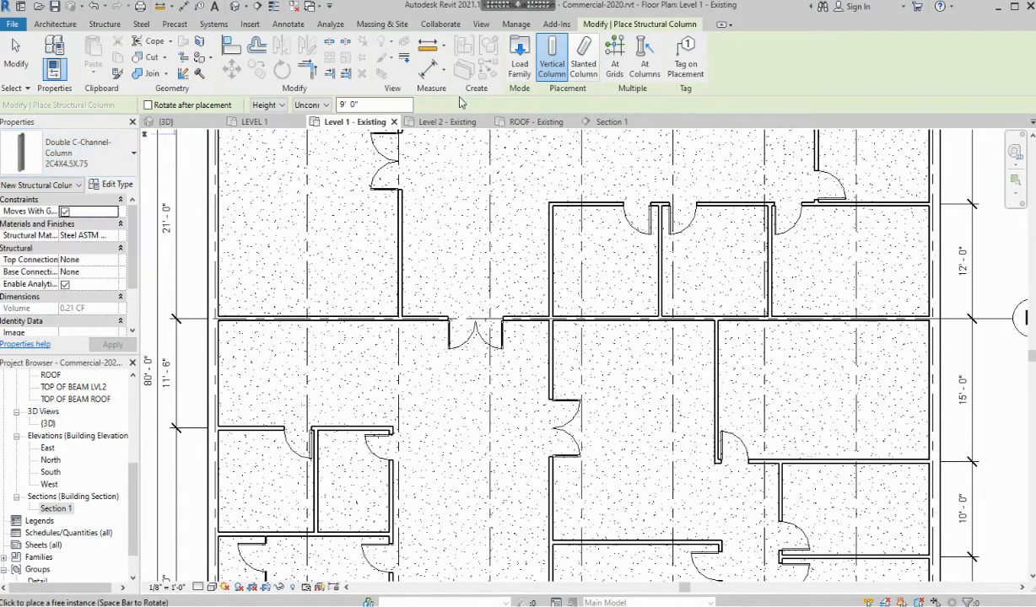
click(521, 66)
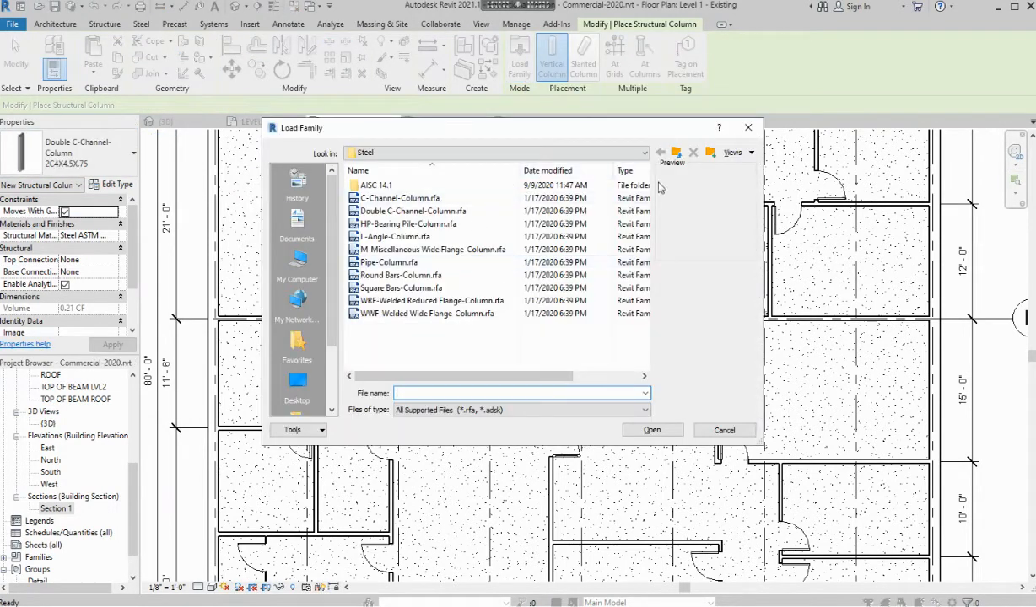
Browse to the Steel structural column families, preview Double C-Channel-Column.rfa, then cancel without loading
click(676, 152)
click(676, 151)
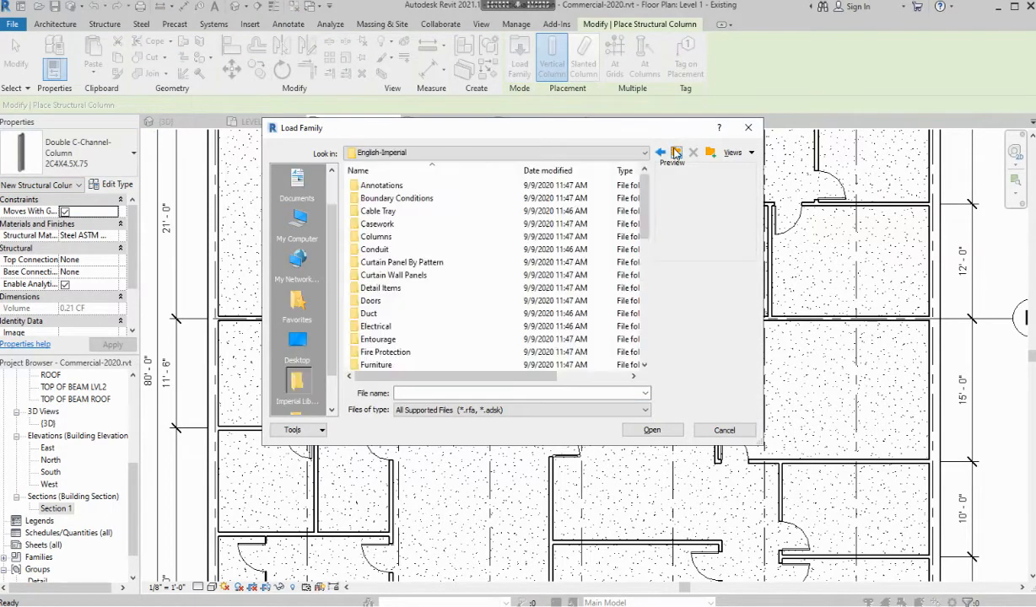
scroll(460, 276, down, 6)
scroll(459, 277, down, 1)
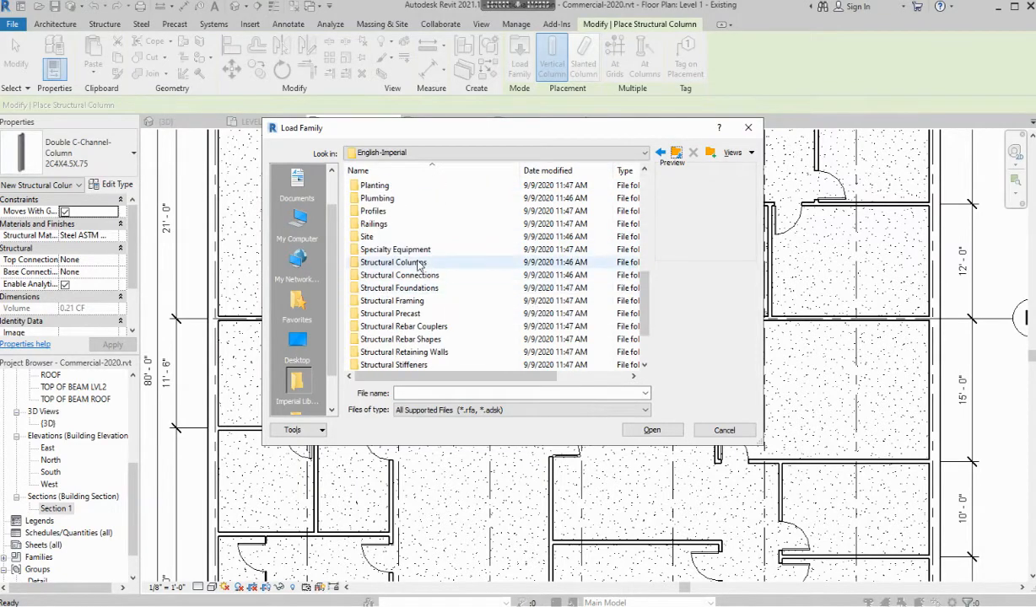
double_click(418, 263)
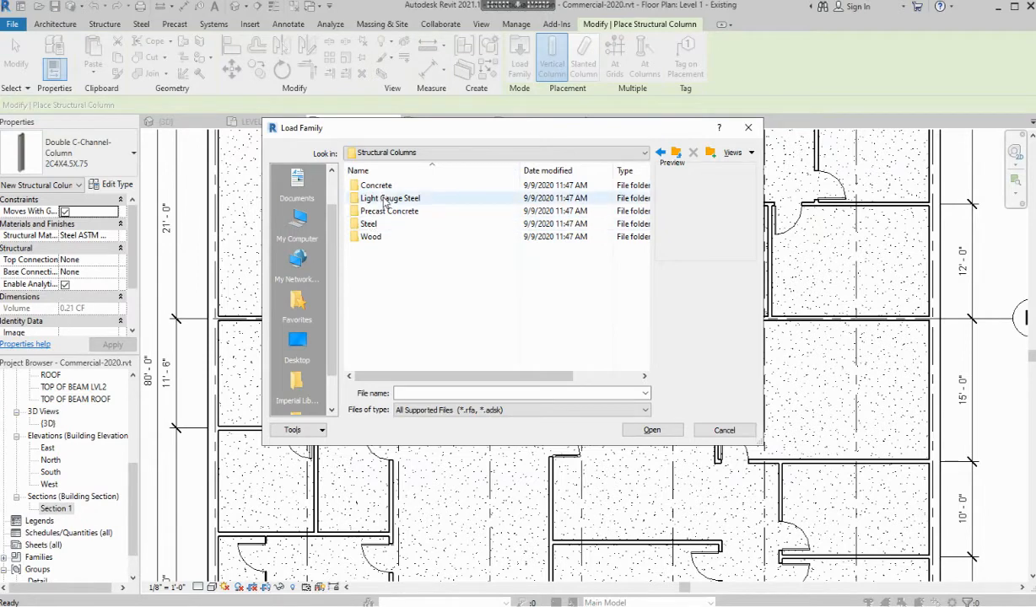
double_click(369, 224)
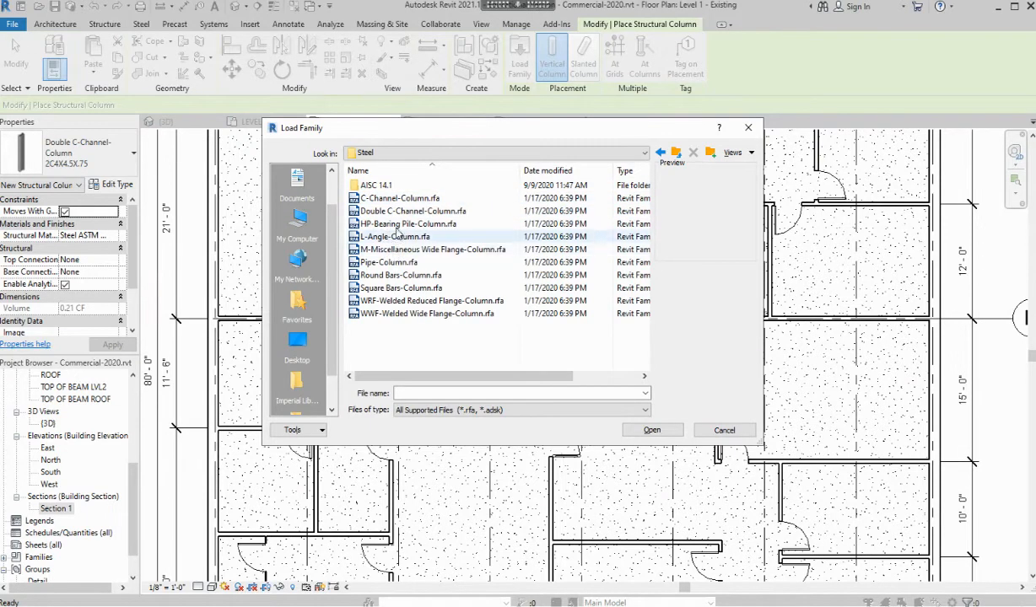
click(399, 225)
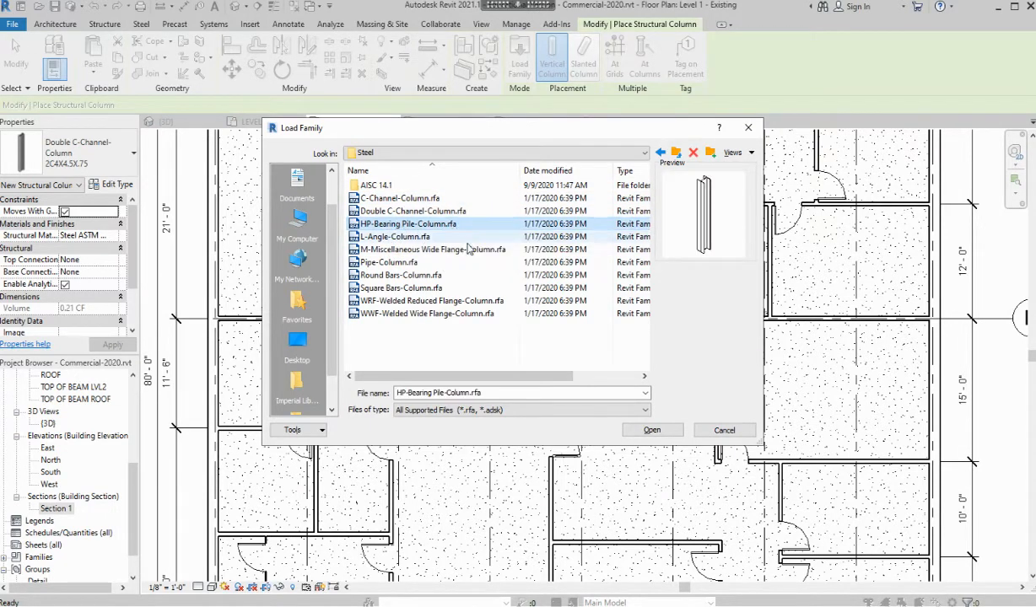
click(429, 212)
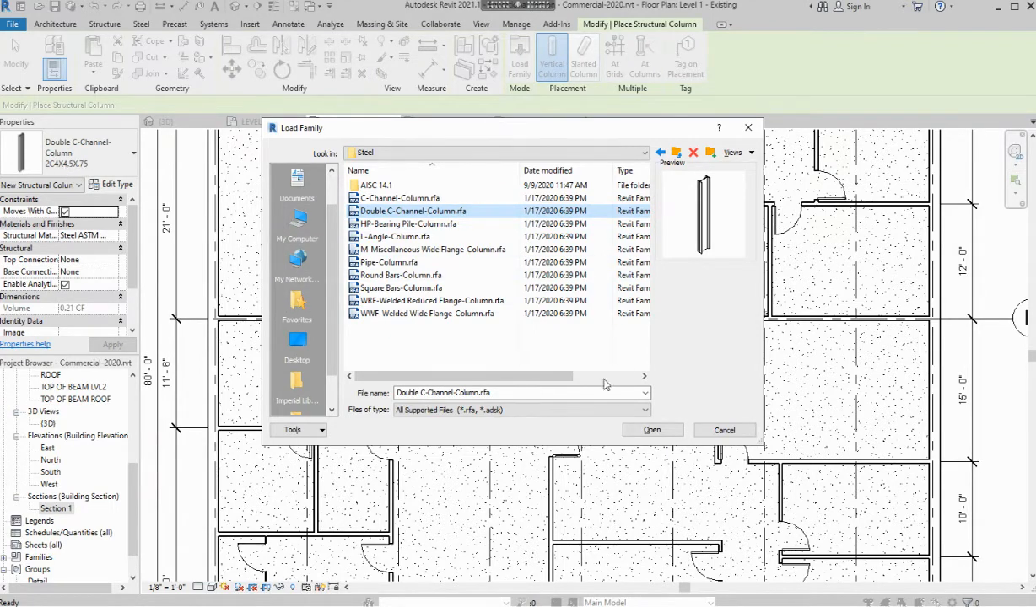
click(724, 431)
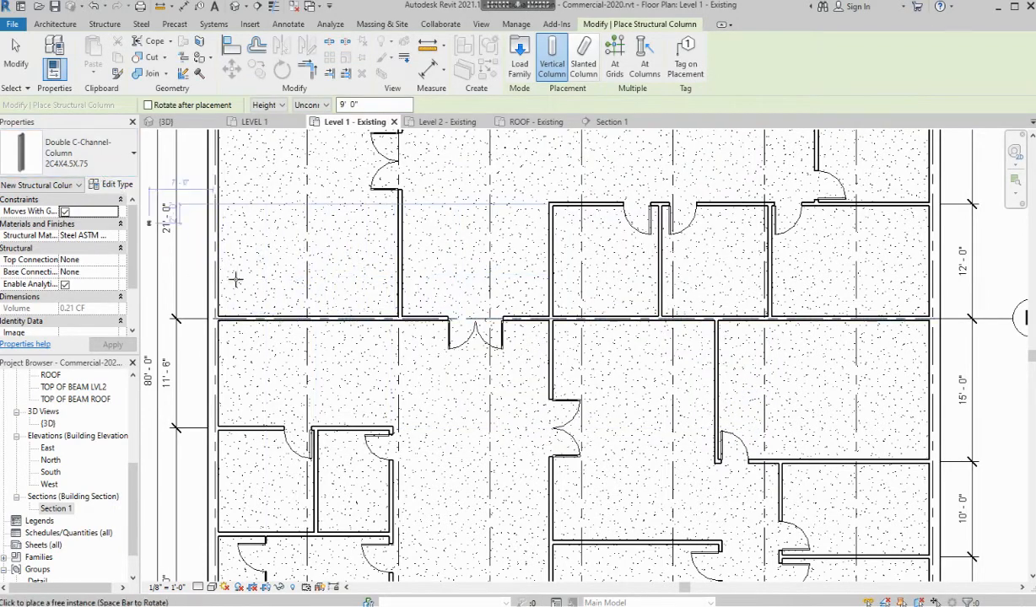
Place 2C4X4.5X.75 double C-channel columns along the grid B wall from the left junction through grid 6
scroll(229, 327, up, 5)
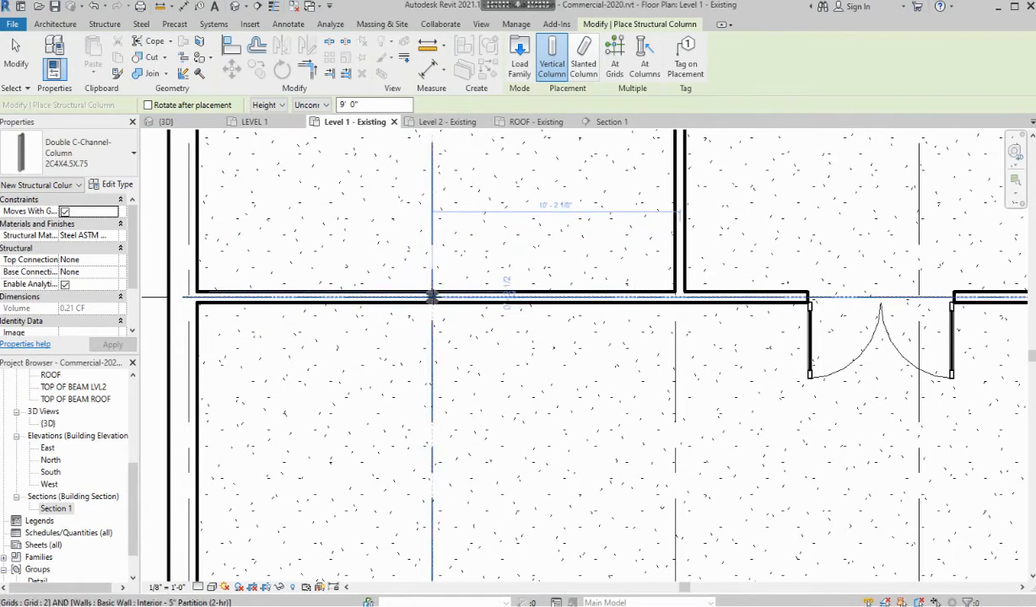
click(434, 297)
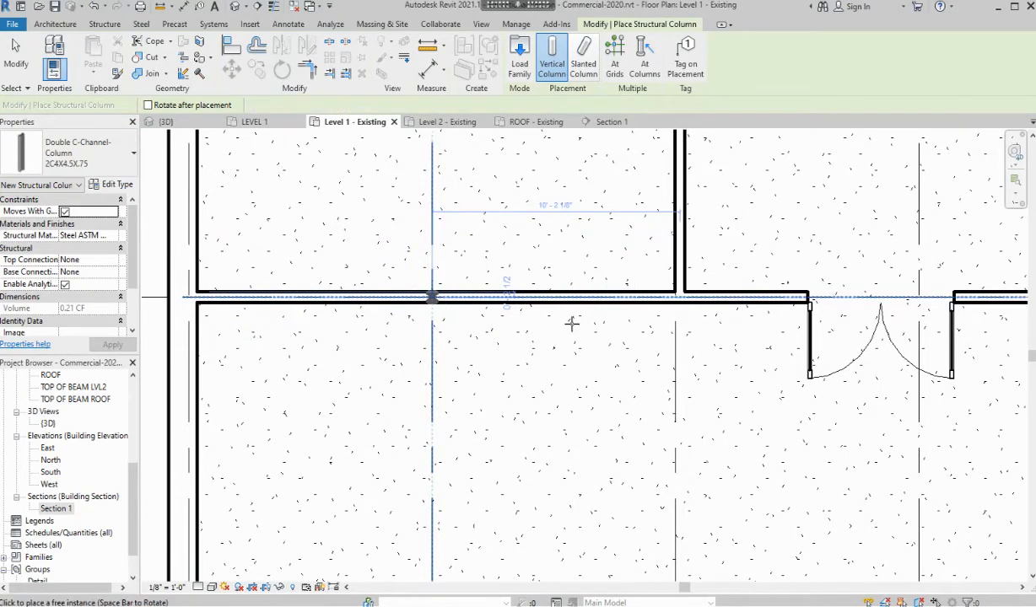
click(675, 296)
middle_drag(833, 295, 407, 307)
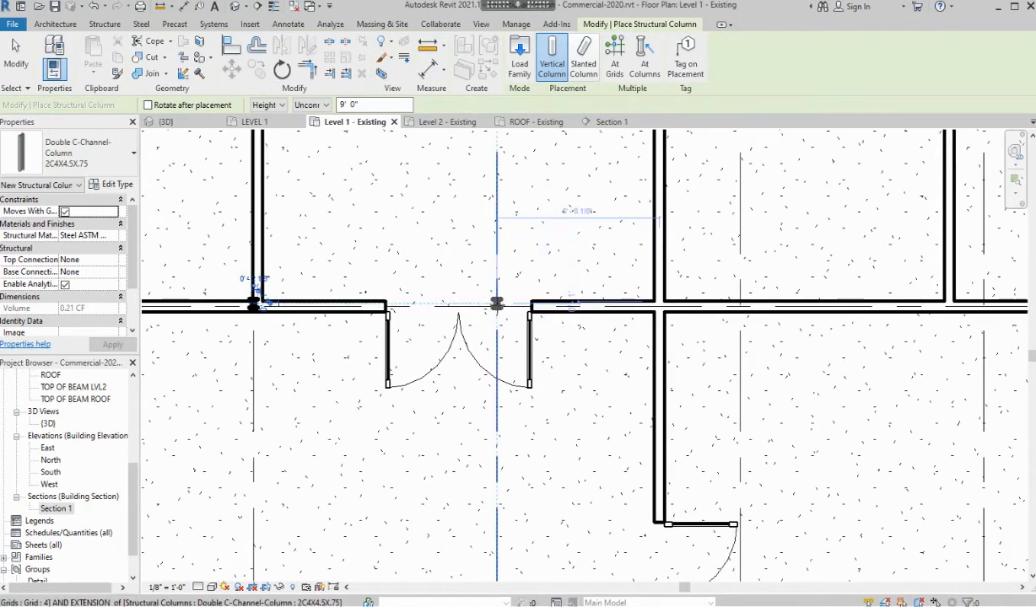
click(497, 307)
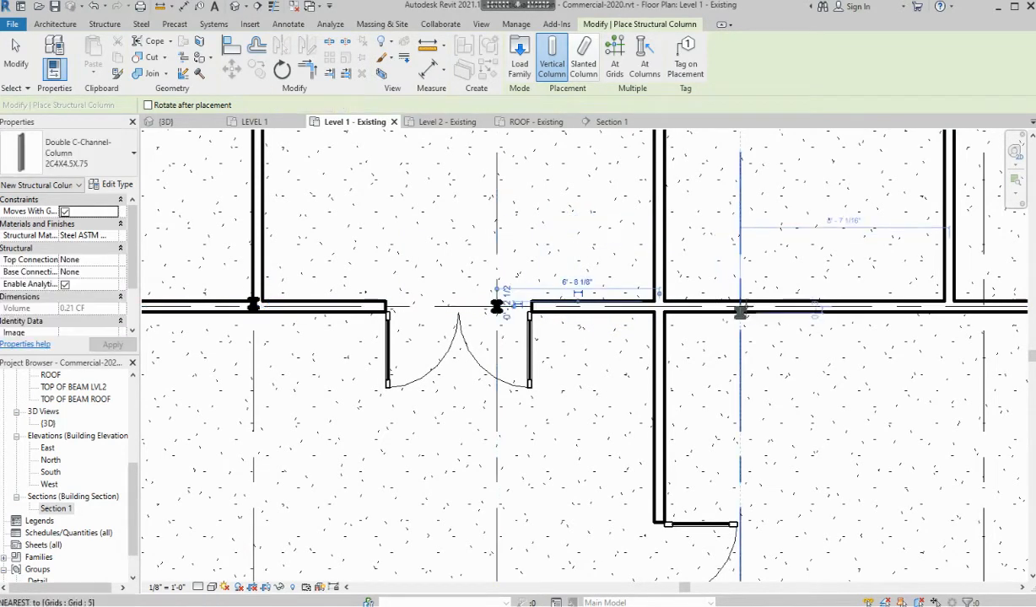
click(740, 307)
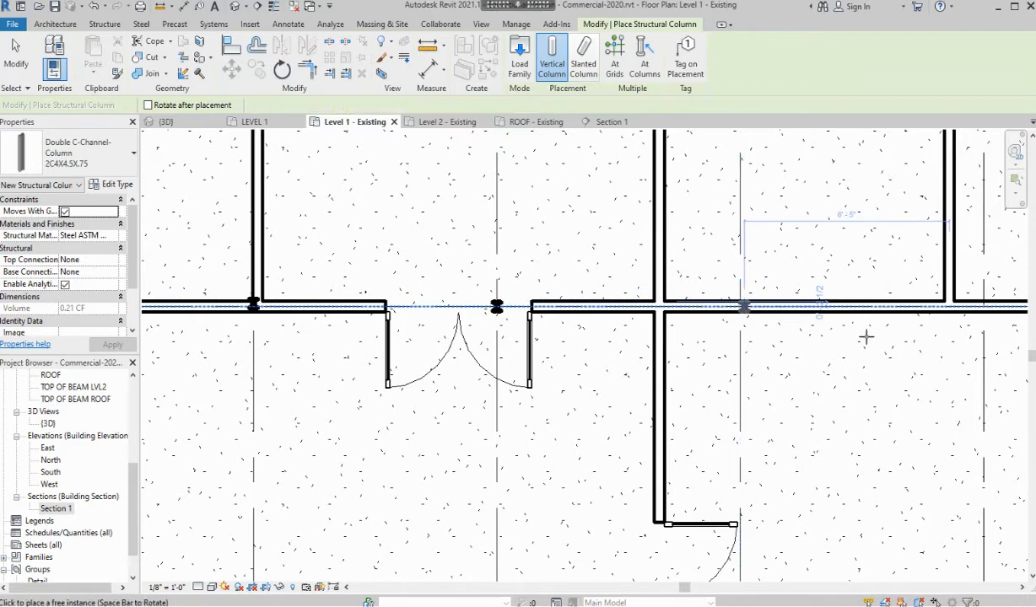
middle_drag(867, 338, 502, 344)
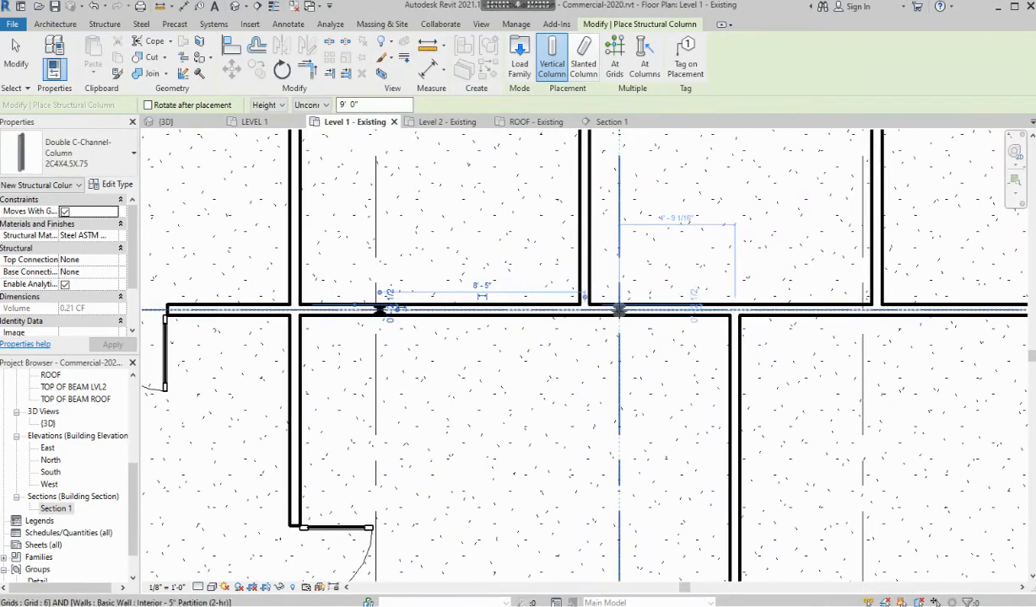
scroll(619, 310, up, 4)
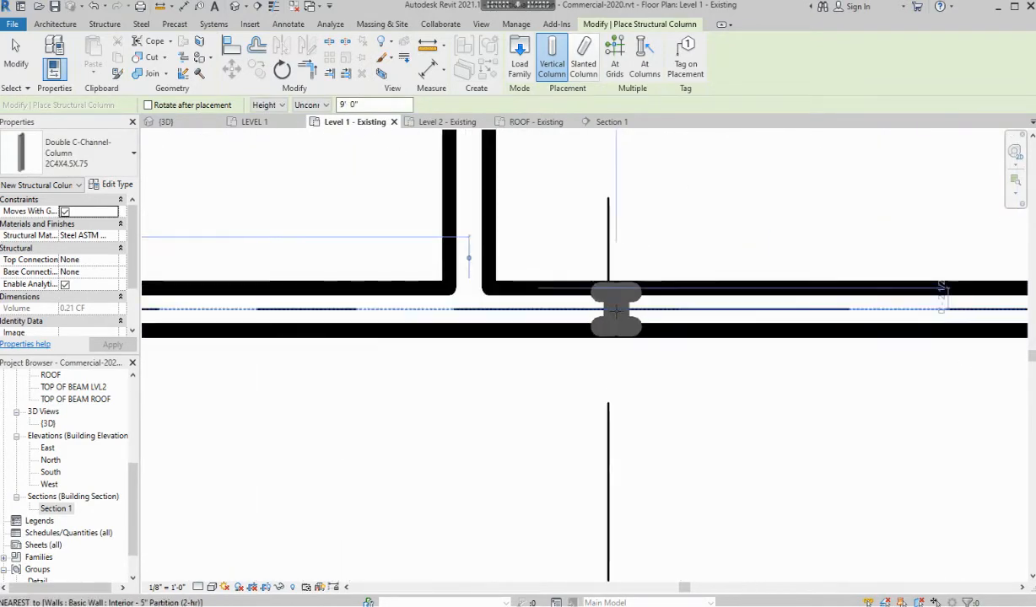
click(607, 308)
Place the remaining grid B columns at grid 7 and the next intersection, then finish placement
scroll(697, 333, down, 4)
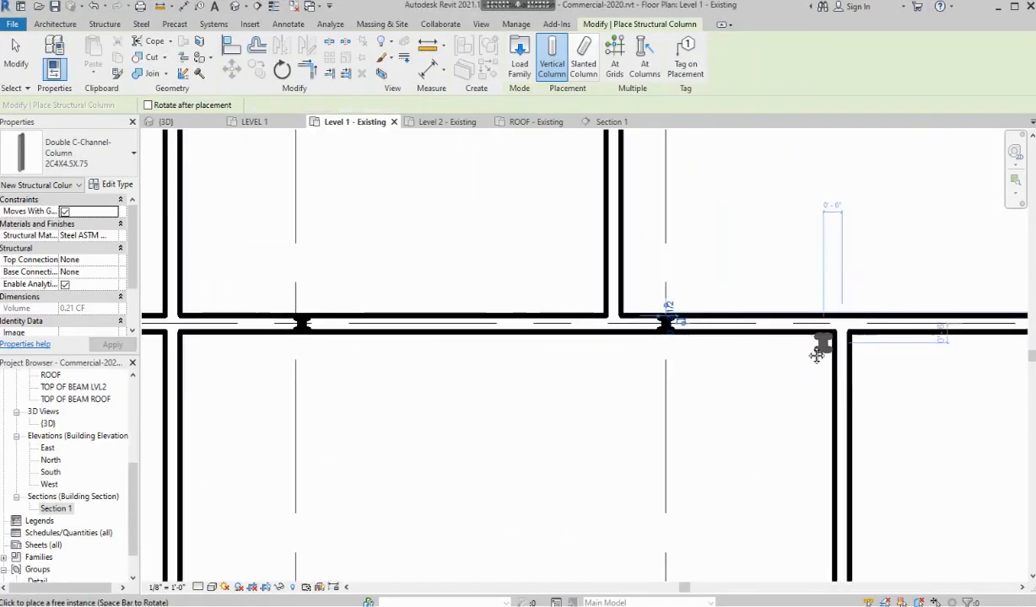
middle_drag(816, 355, 280, 327)
scroll(544, 309, up, 1)
scroll(558, 310, up, 1)
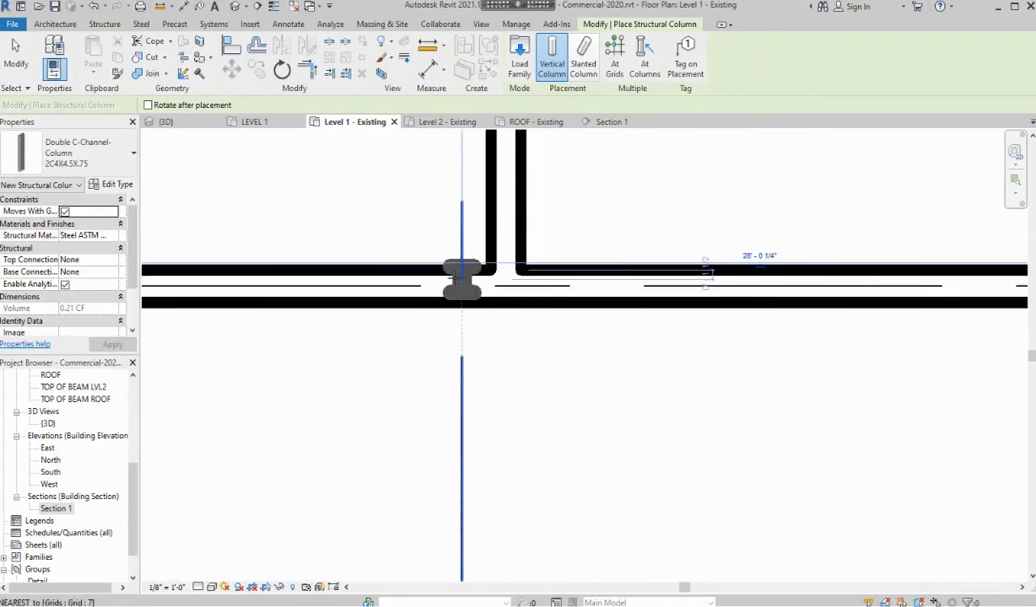
click(463, 283)
scroll(763, 322, down, 3)
middle_drag(765, 327, 417, 338)
scroll(698, 319, up, 1)
scroll(746, 324, up, 1)
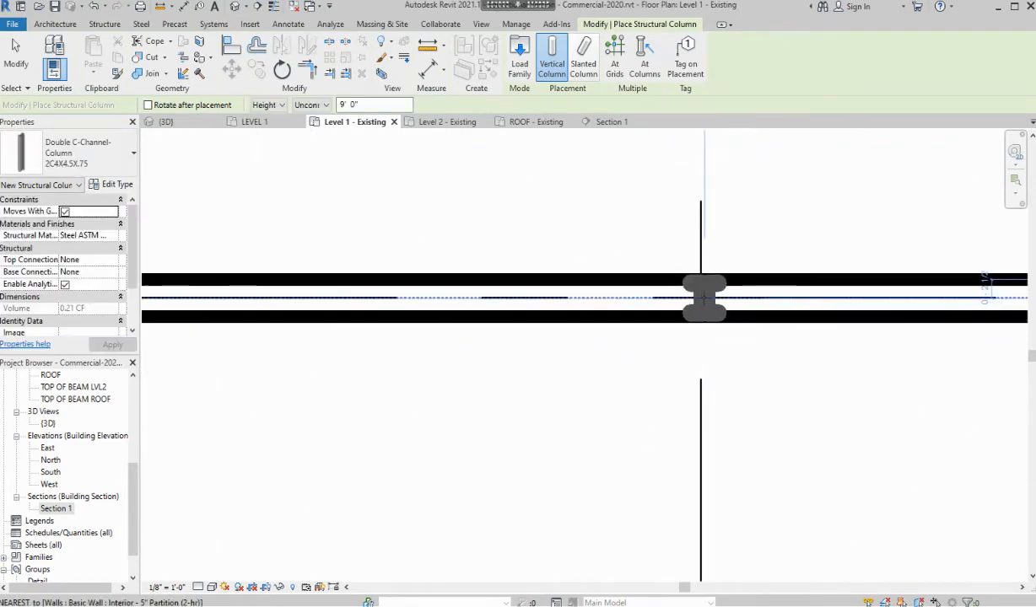
click(702, 299)
scroll(770, 323, down, 2)
middle_drag(843, 326, 287, 333)
scroll(399, 358, down, 2)
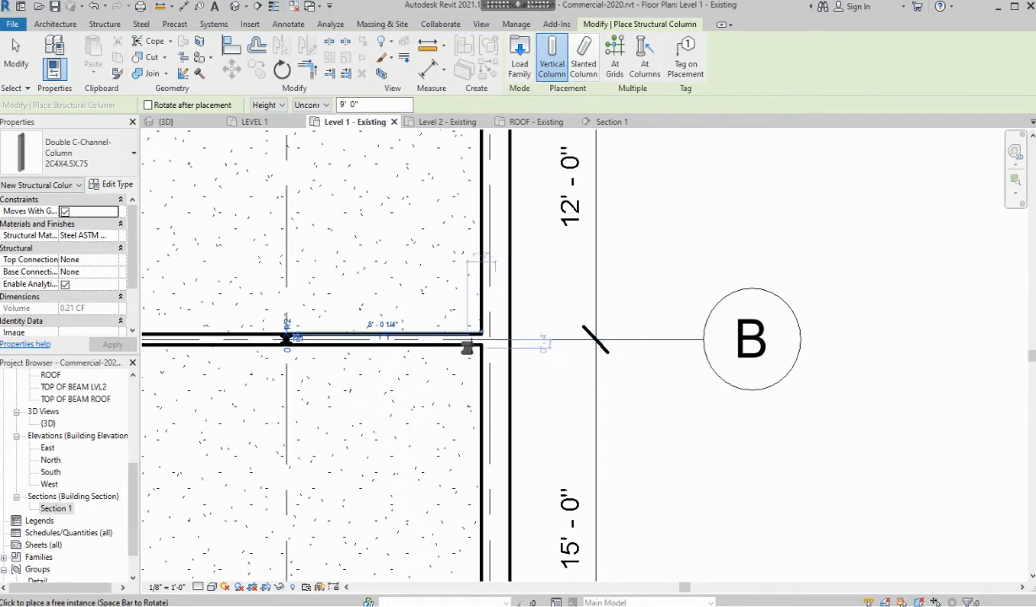
key(Escape)
scroll(291, 367, down, 3)
middle_drag(308, 415, 788, 326)
scroll(607, 282, up, 1)
middle_drag(492, 307, 782, 330)
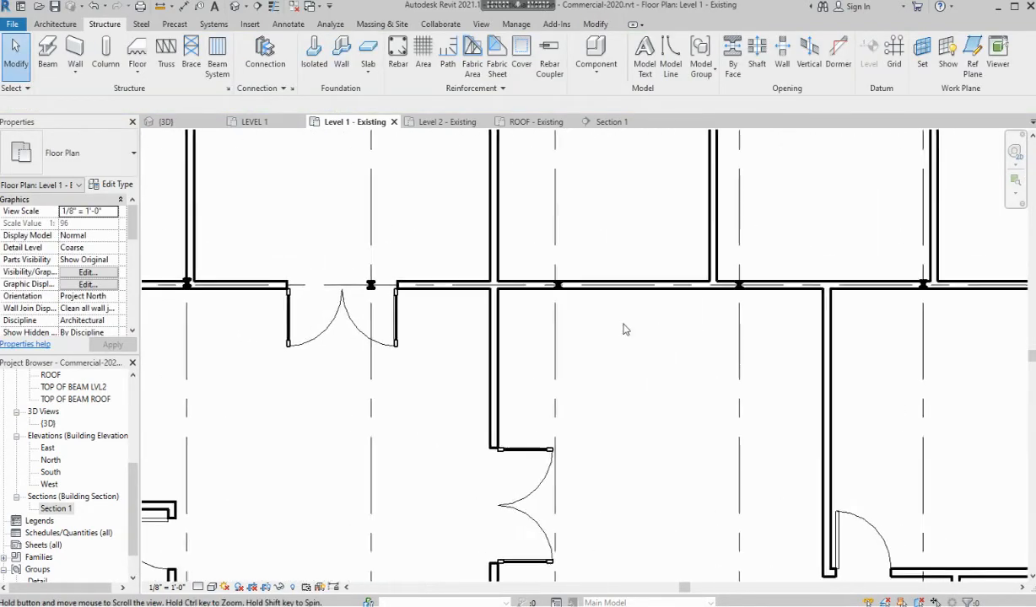
Move the off-grid column onto the grid B-5 intersection
scroll(557, 291, up, 6)
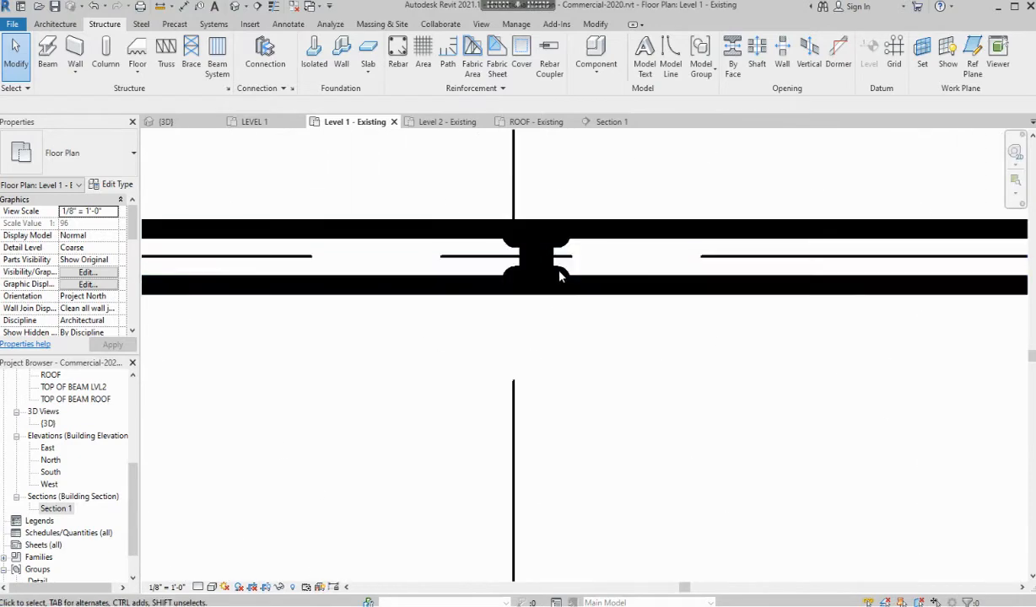
click(545, 250)
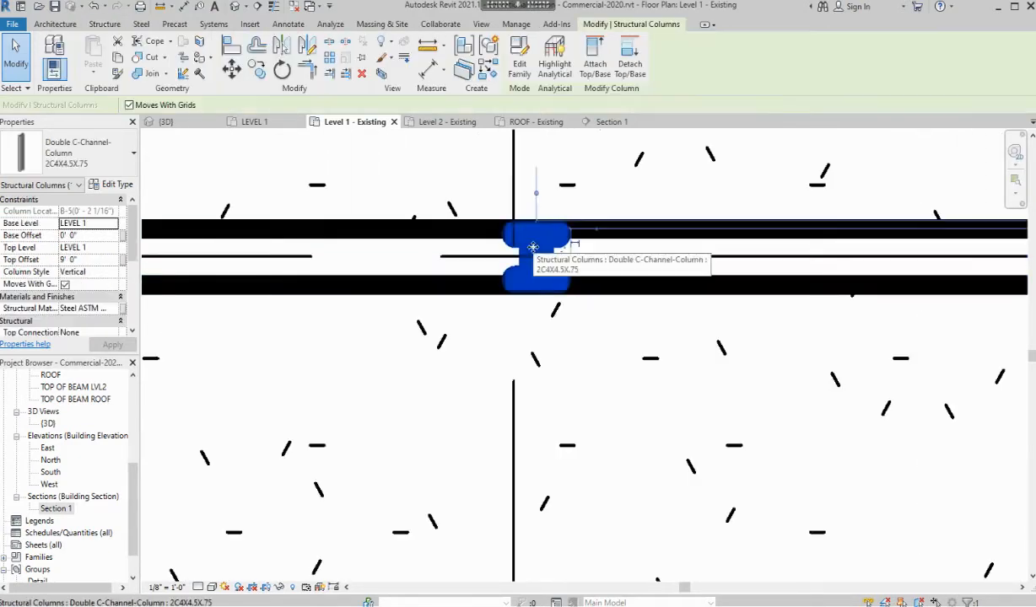
click(230, 69)
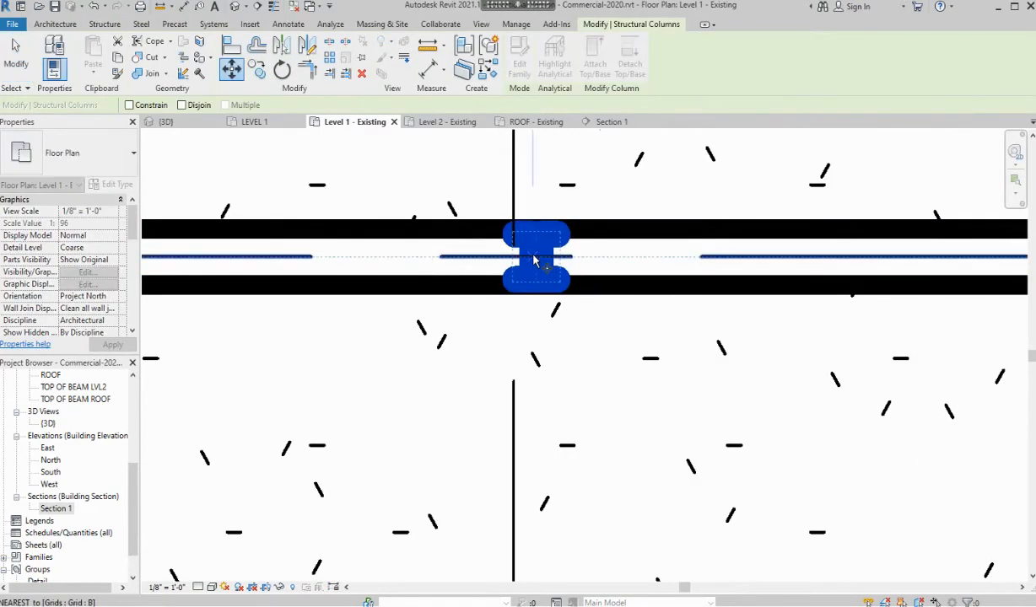
click(513, 257)
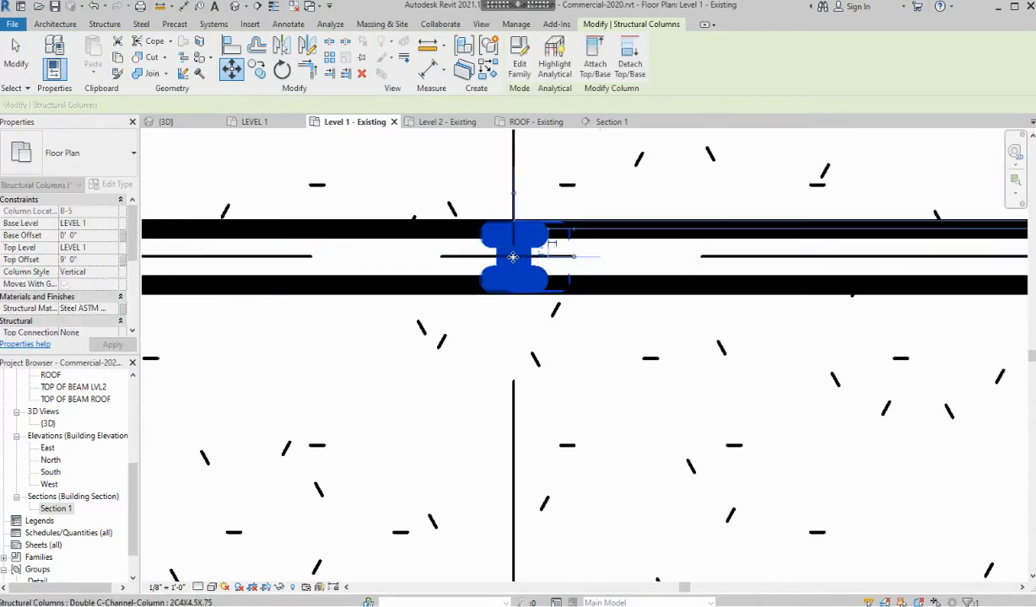
scroll(377, 301, down, 3)
click(309, 325)
scroll(311, 330, down, 2)
middle_drag(311, 330, 953, 292)
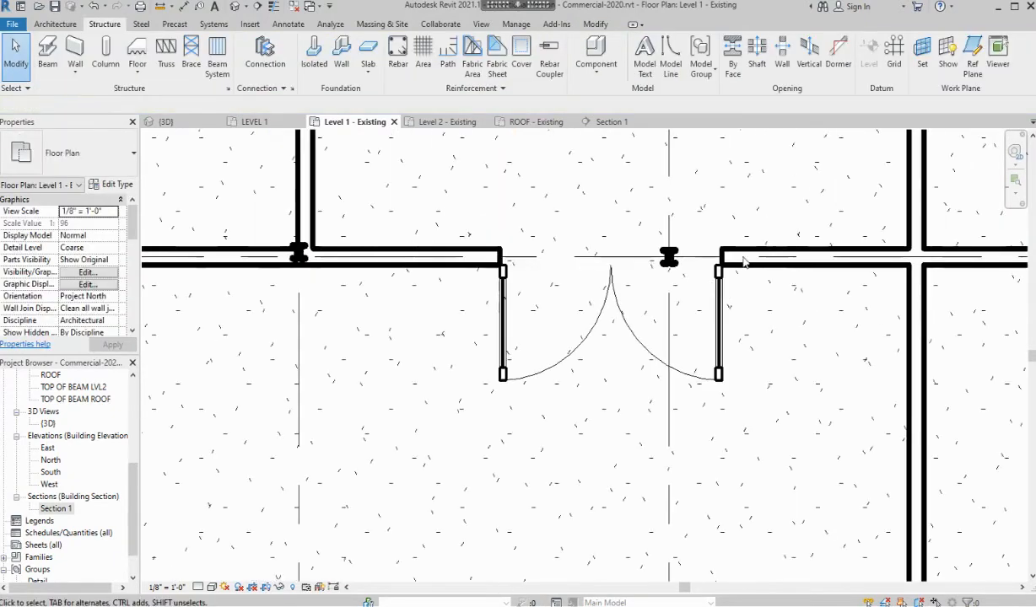
scroll(745, 259, up, 3)
scroll(337, 301, down, 2)
middle_drag(337, 302, 352, 307)
scroll(558, 253, up, 5)
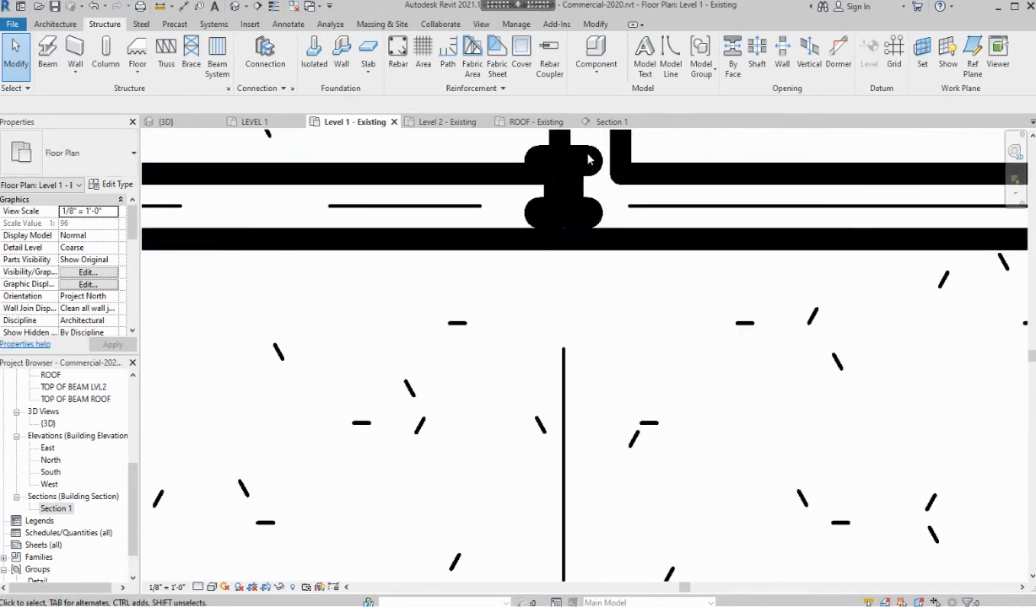
Move the grid B-3 column onto its intersection with MV, then deselect it
click(563, 206)
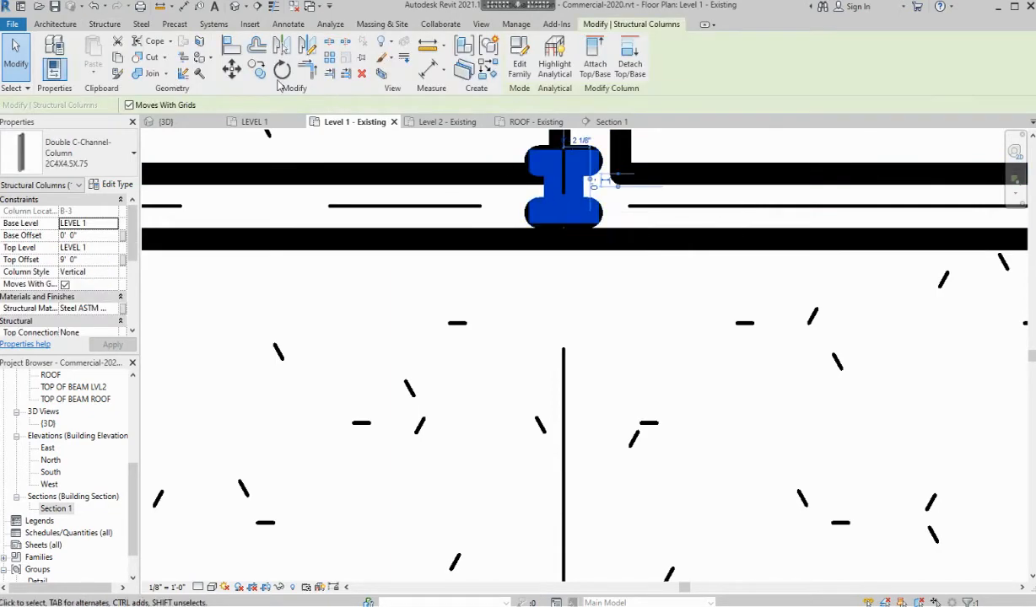
key(m)
key(v)
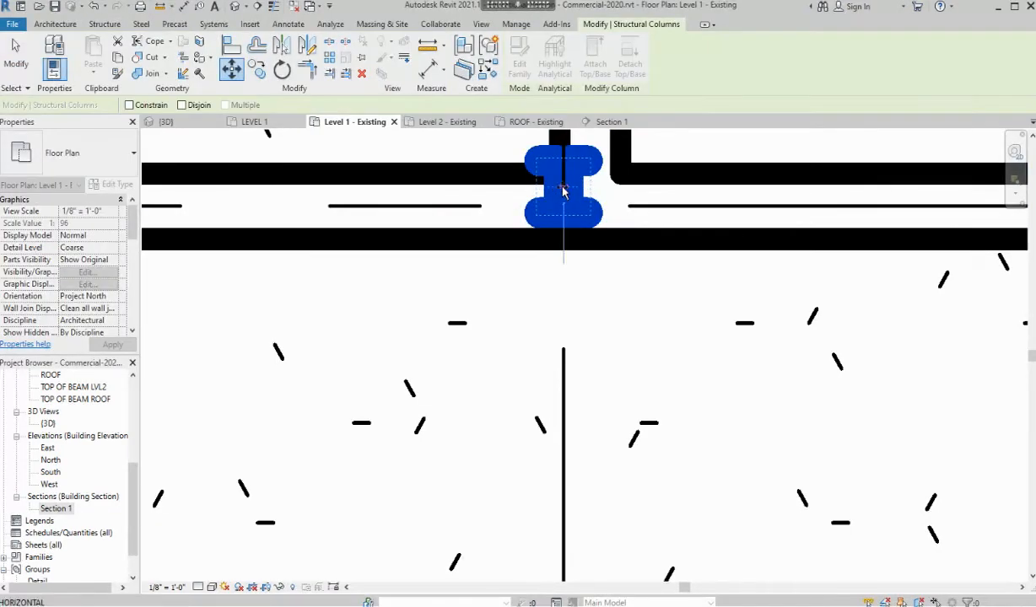
click(563, 187)
click(562, 210)
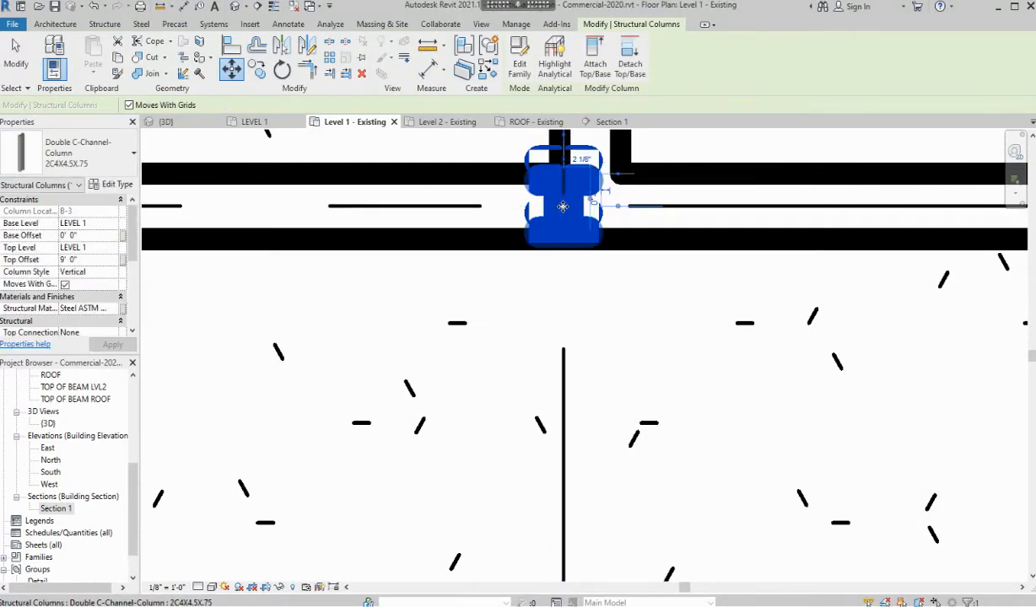
scroll(408, 278, down, 5)
click(407, 277)
scroll(383, 314, down, 1)
middle_drag(369, 308, 599, 313)
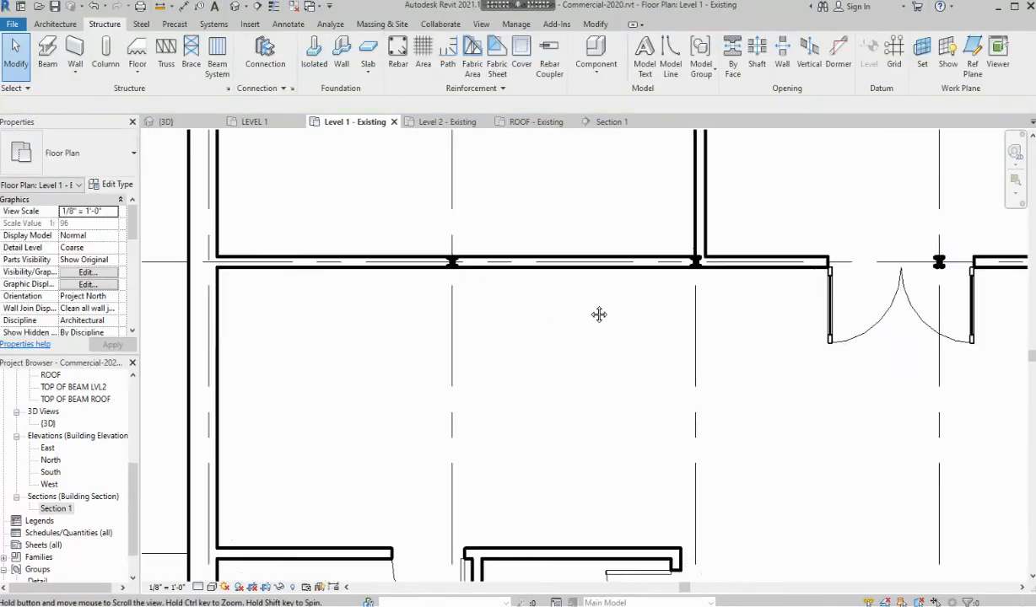
scroll(449, 295, up, 2)
scroll(424, 295, down, 3)
scroll(605, 388, down, 2)
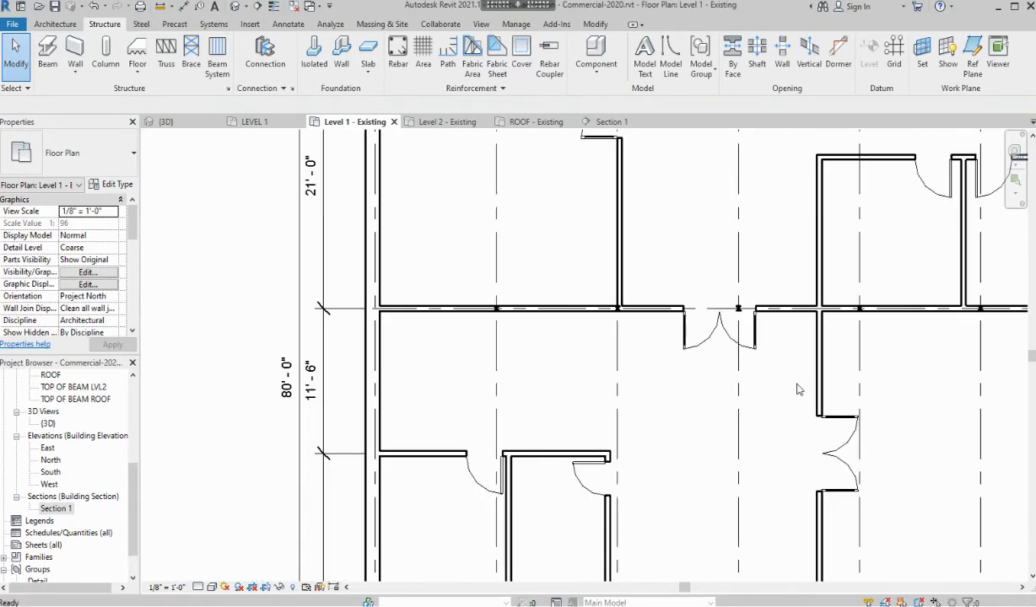
middle_drag(800, 389, 534, 393)
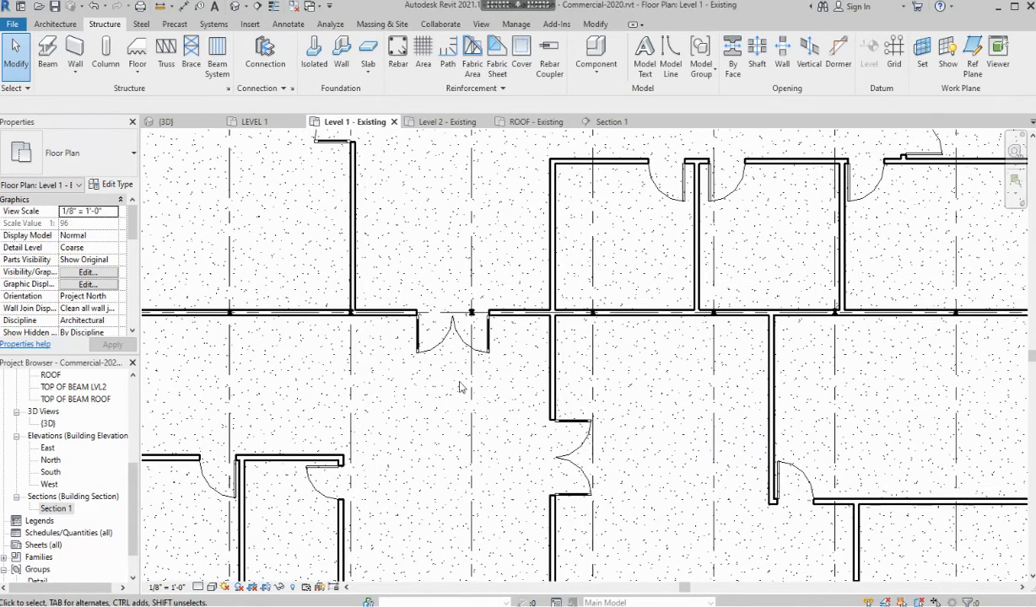
scroll(497, 364, up, 2)
Nudge the Double-Glass 1 door left until its temporary dimension reads 5'-0", then deselect it
click(461, 300)
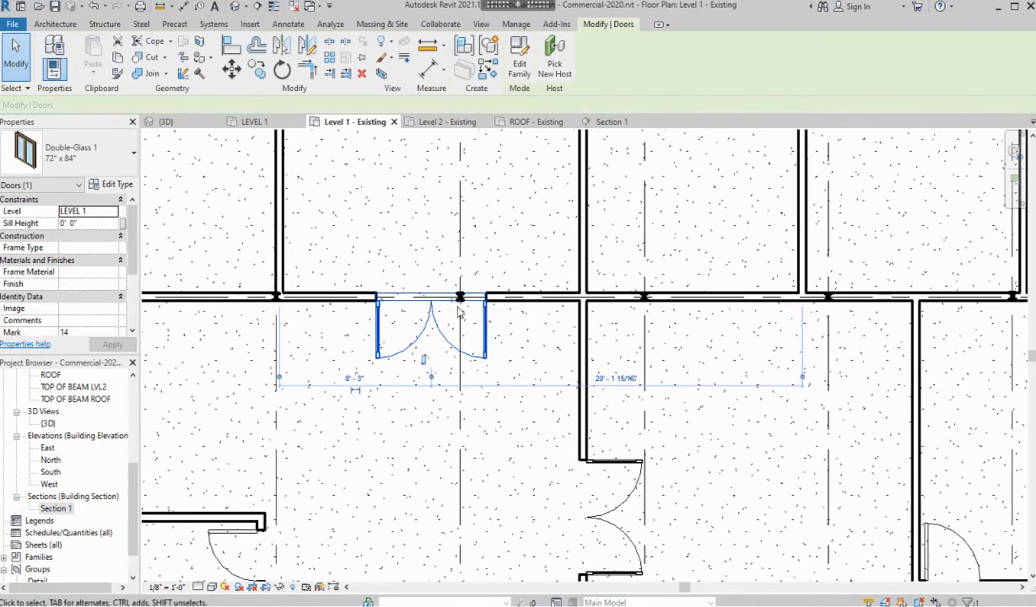
scroll(459, 308, up, 2)
scroll(458, 312, up, 1)
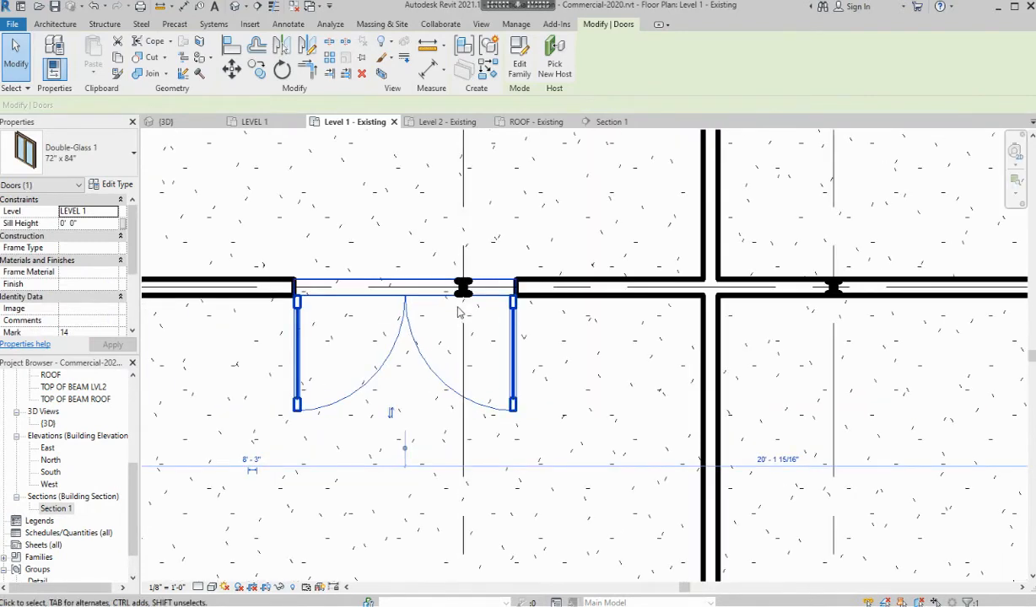
key(Left)
key(Left)
key(Left)
key(Left)
key(Left)
key(Left)
key(Left)
key(Left)
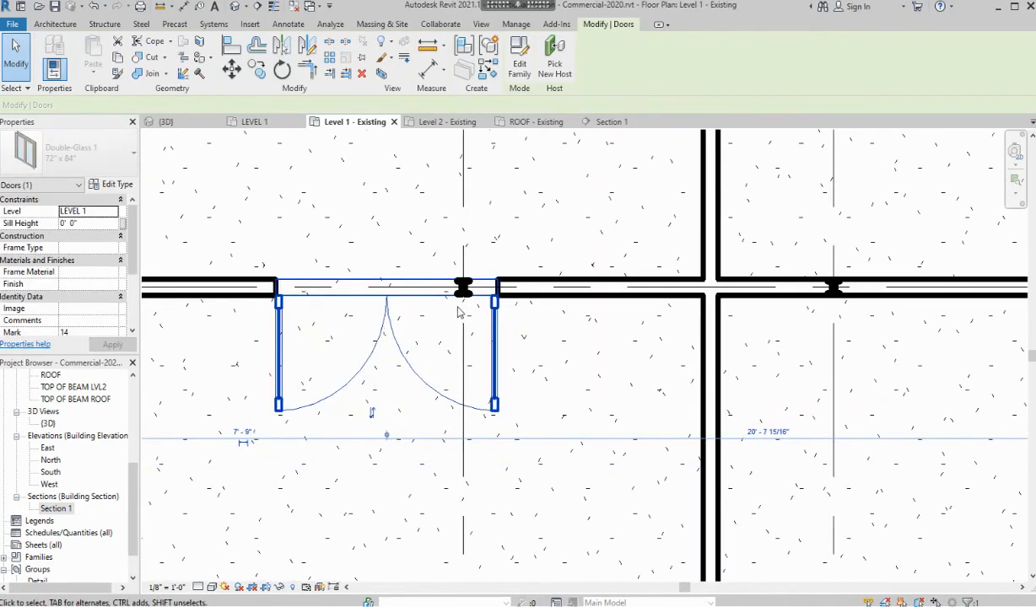
key(Left)
key(Left)
key(Left)
key(Left)
key(Left)
key(Left)
key(Left)
key(Left)
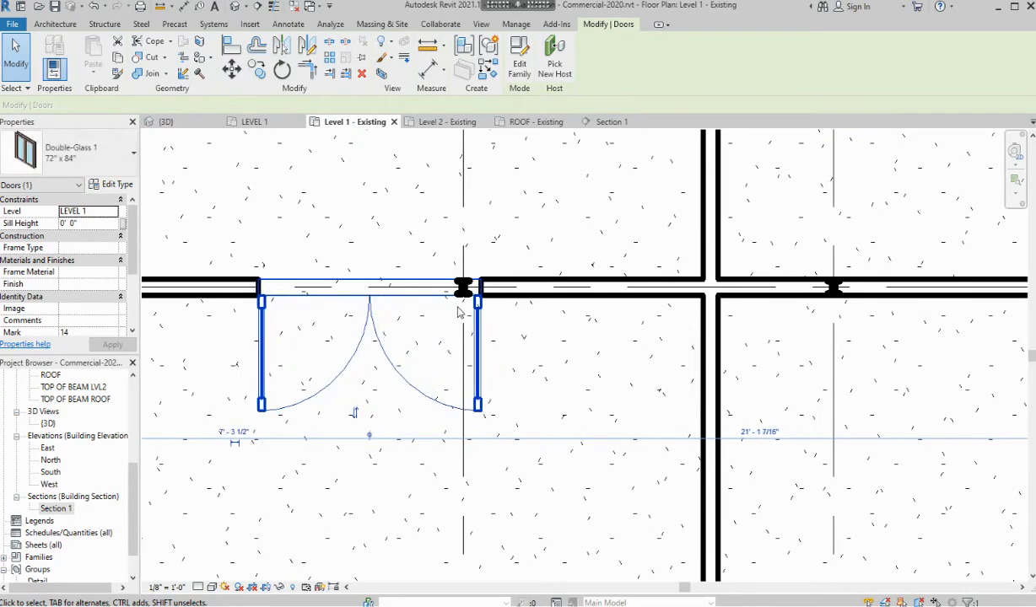
key(Left)
key(Left)
key(Left)
key(Left)
key(Left)
key(Left)
key(Left)
key(Left)
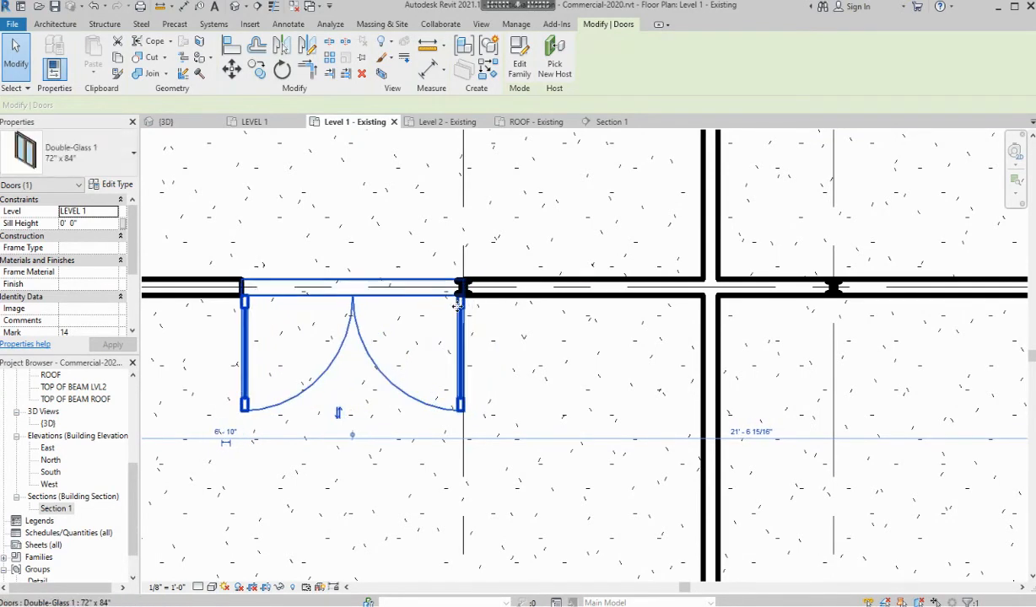
key(Left)
key(Left)
key(Left)
key(Left)
key(Left)
key(Left)
key(Left)
key(Left)
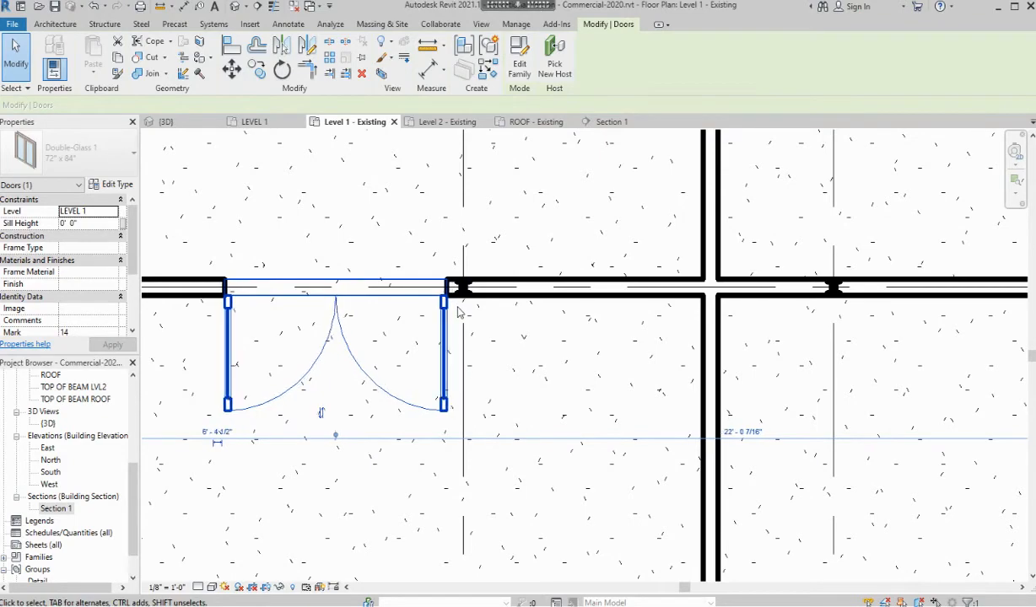
key(Left)
key(Left)
key(Left)
scroll(554, 340, down, 3)
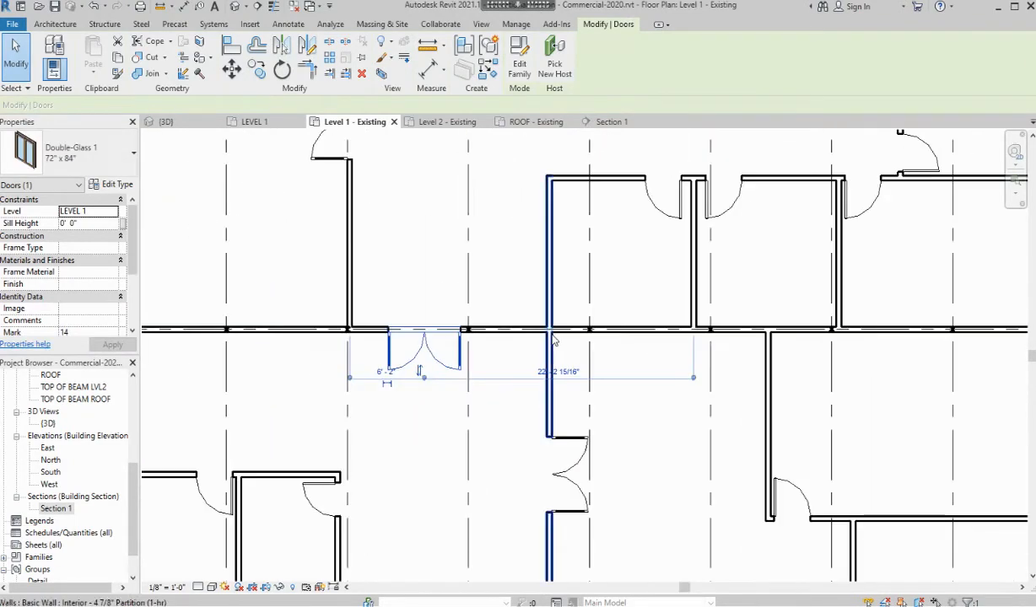
scroll(553, 340, down, 2)
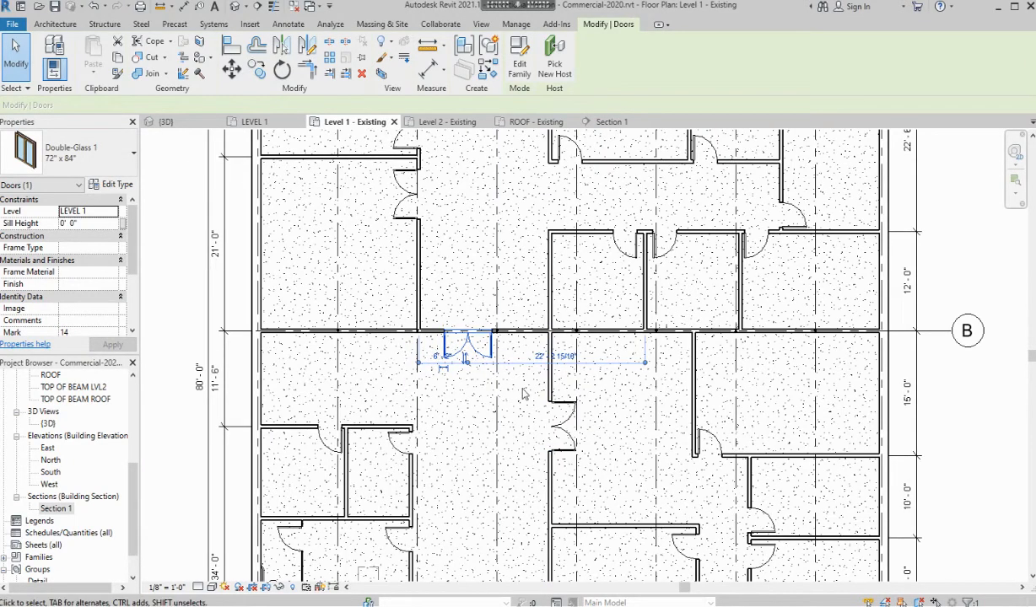
key(Left)
key(Left)
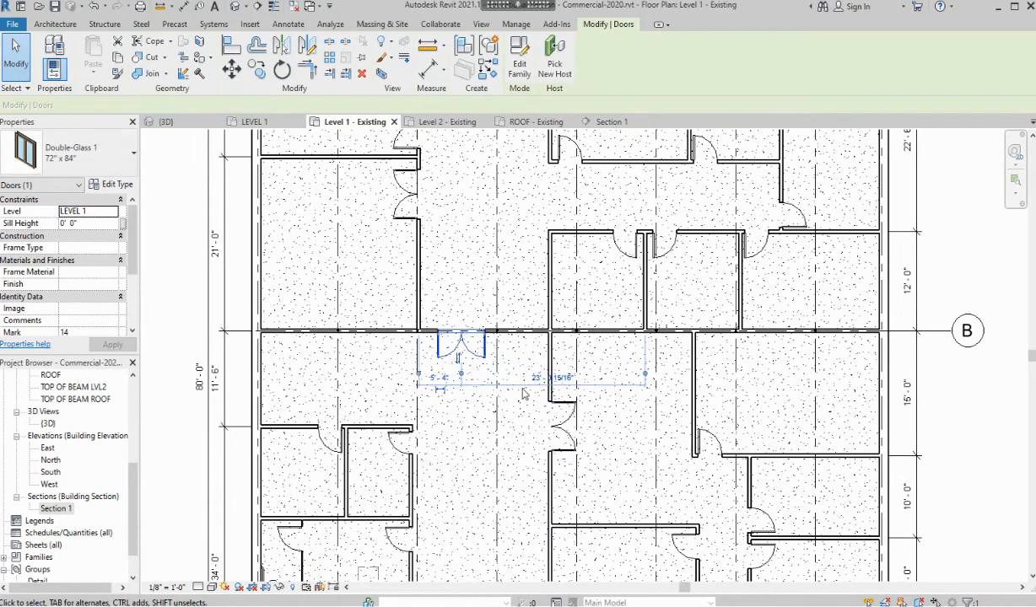
key(Left)
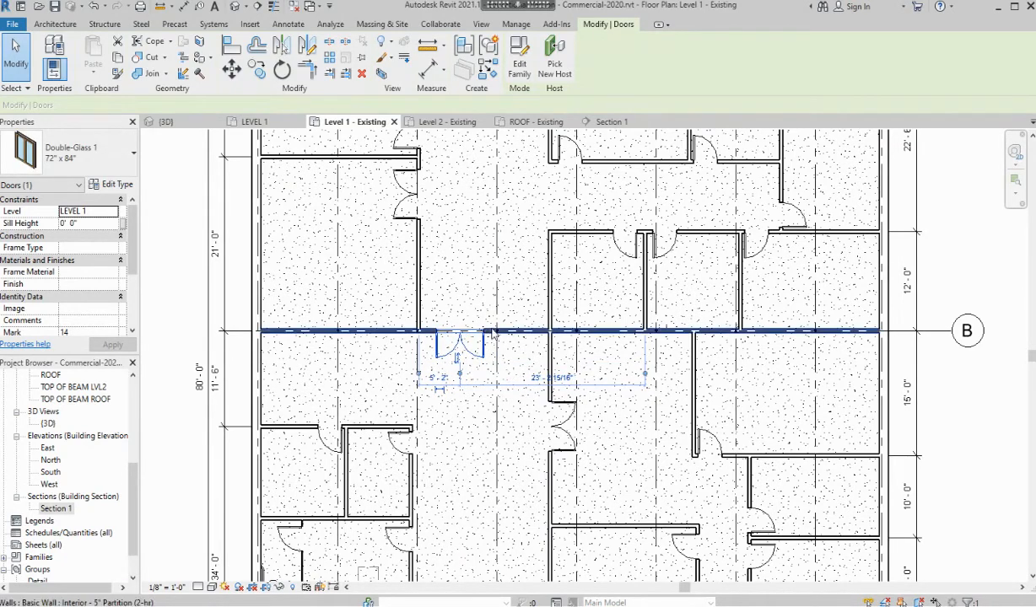
key(Left)
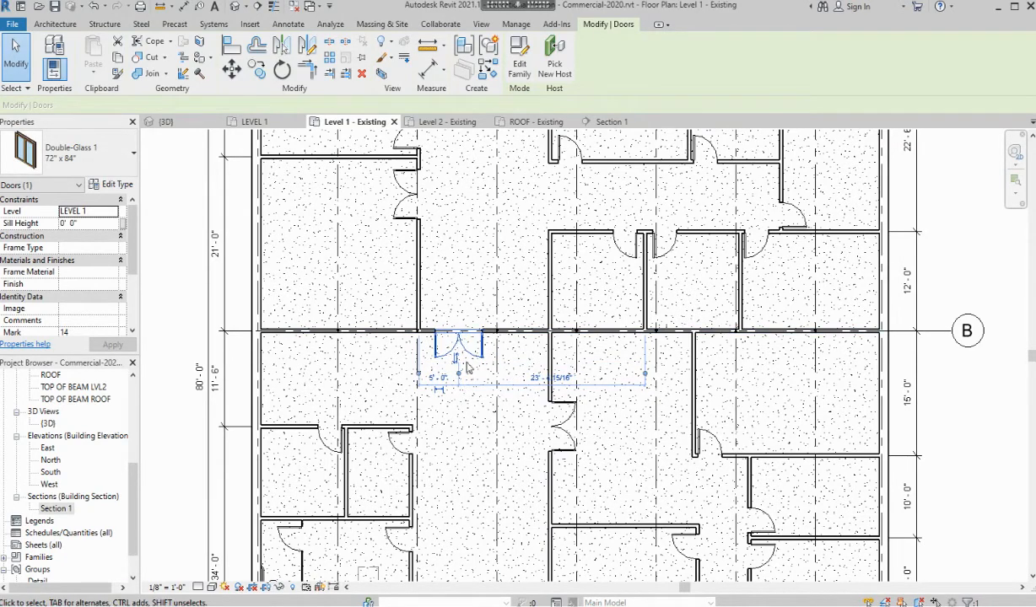
scroll(504, 346, up, 4)
scroll(794, 370, down, 4)
middle_drag(809, 383, 557, 394)
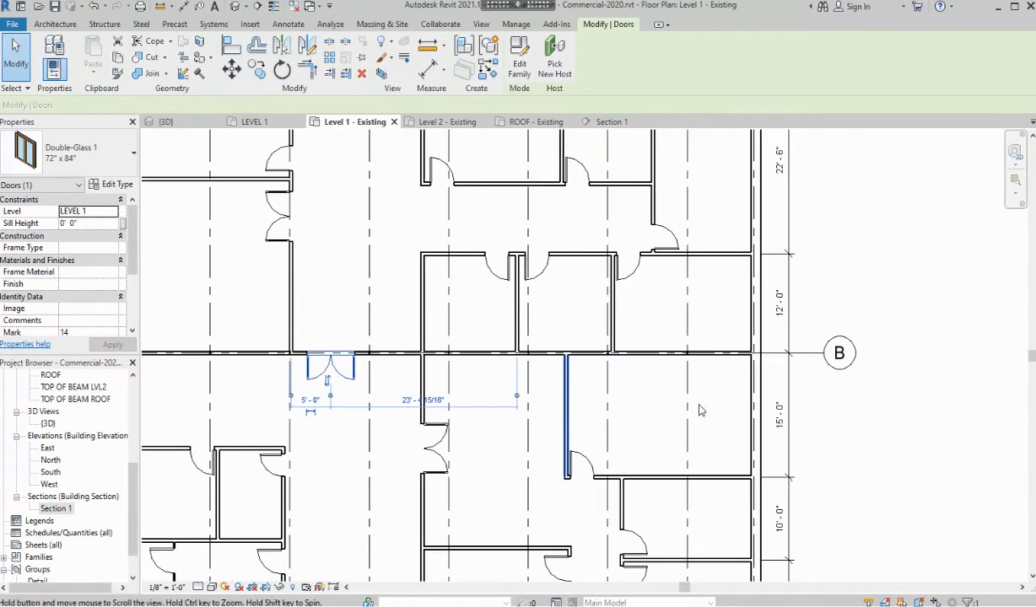
scroll(722, 408, up, 1)
scroll(719, 406, down, 3)
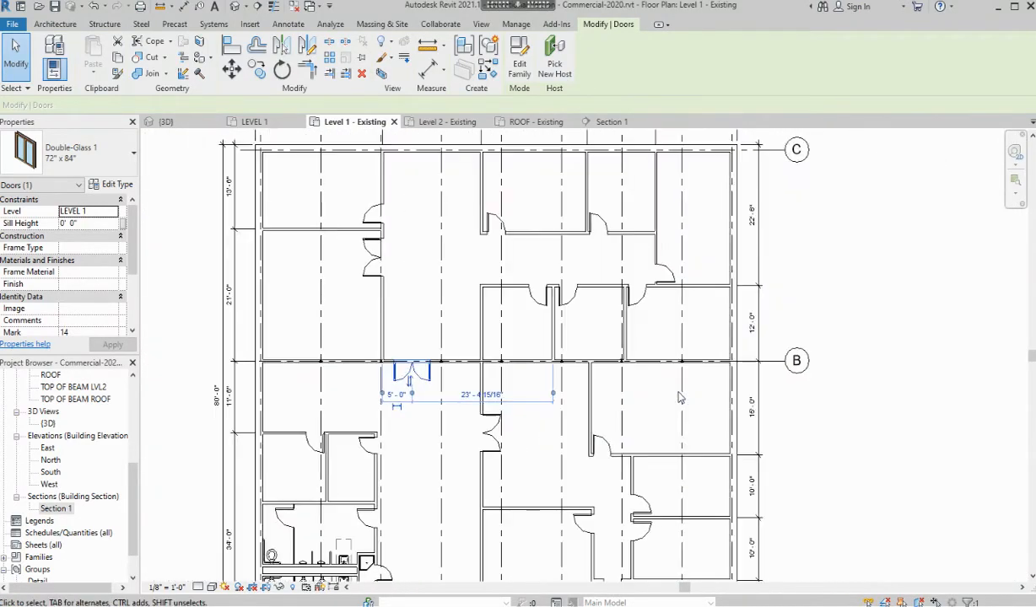
click(789, 298)
Switch to Section 1 and zoom in on the double C-channel column top under the W21X44 girder
scroll(776, 287, down, 2)
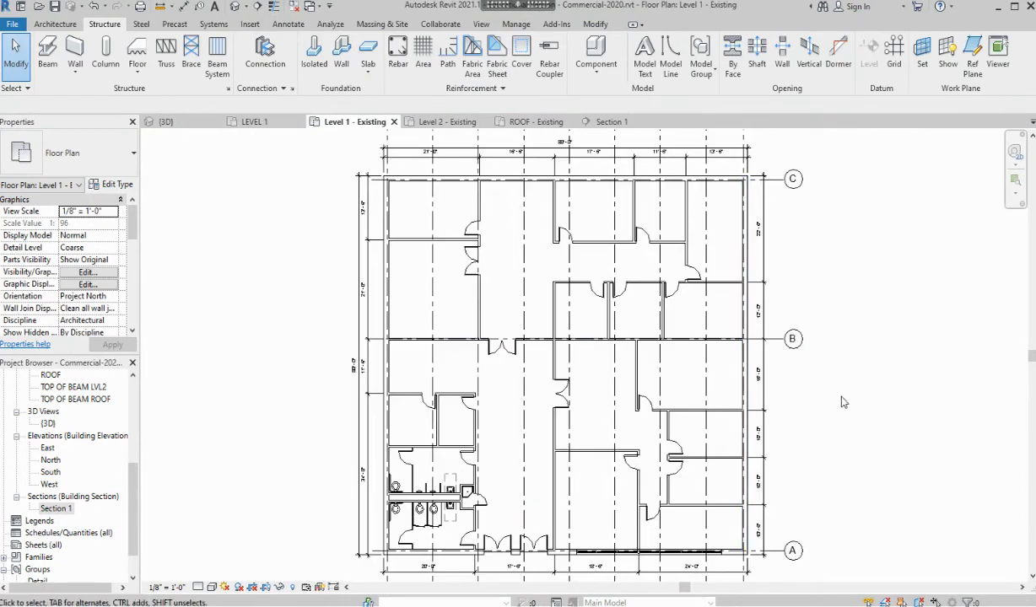
middle_drag(866, 415, 811, 396)
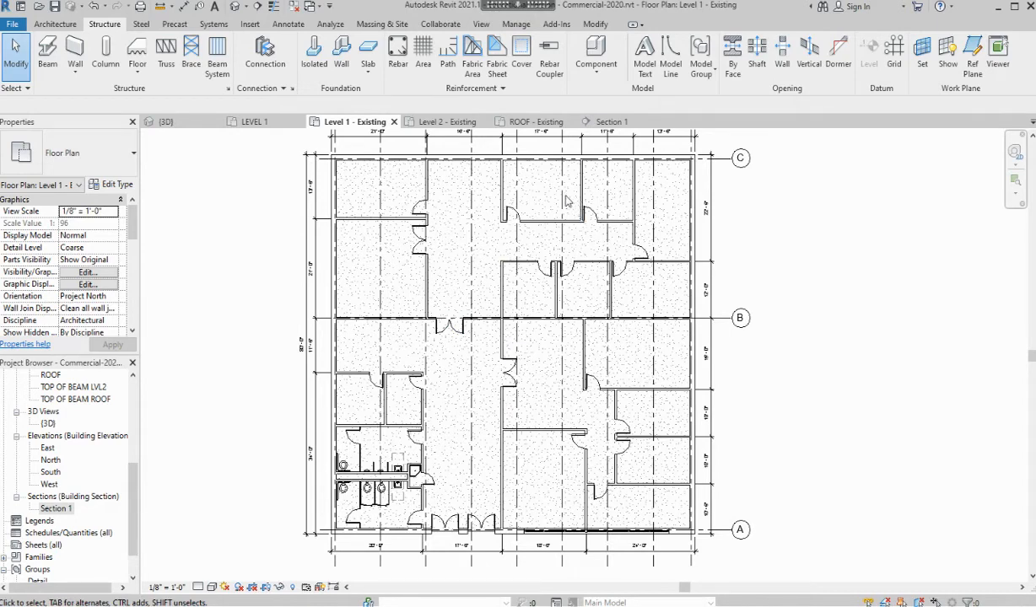
click(616, 128)
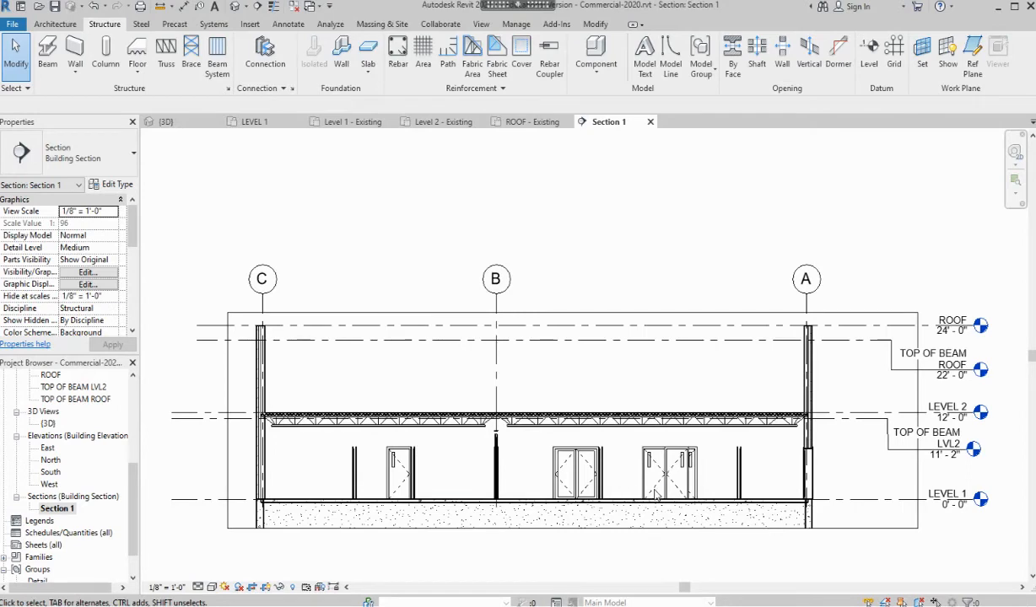
scroll(656, 496, up, 2)
scroll(453, 439, up, 3)
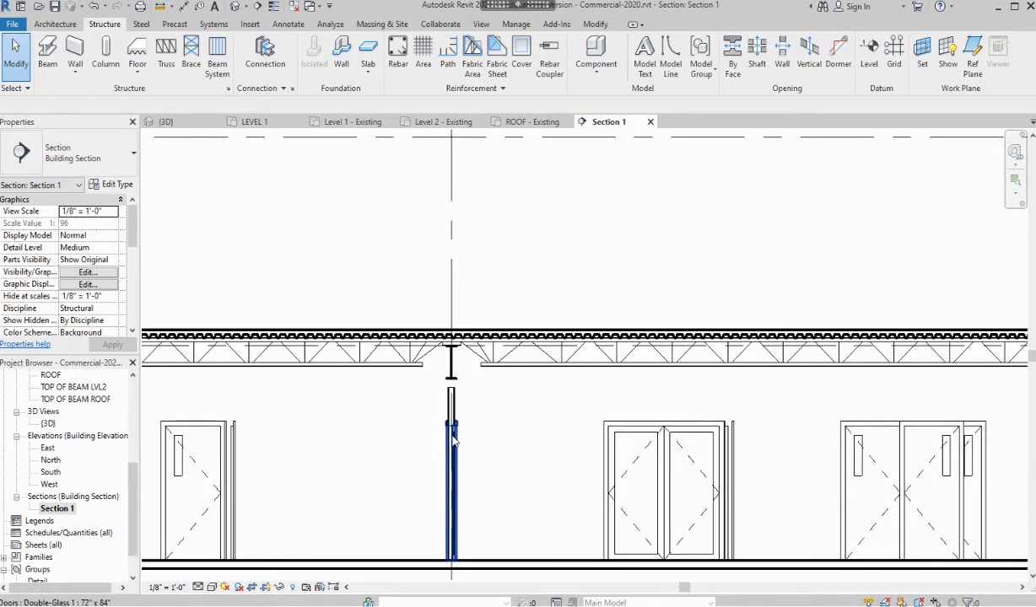
scroll(453, 438, up, 3)
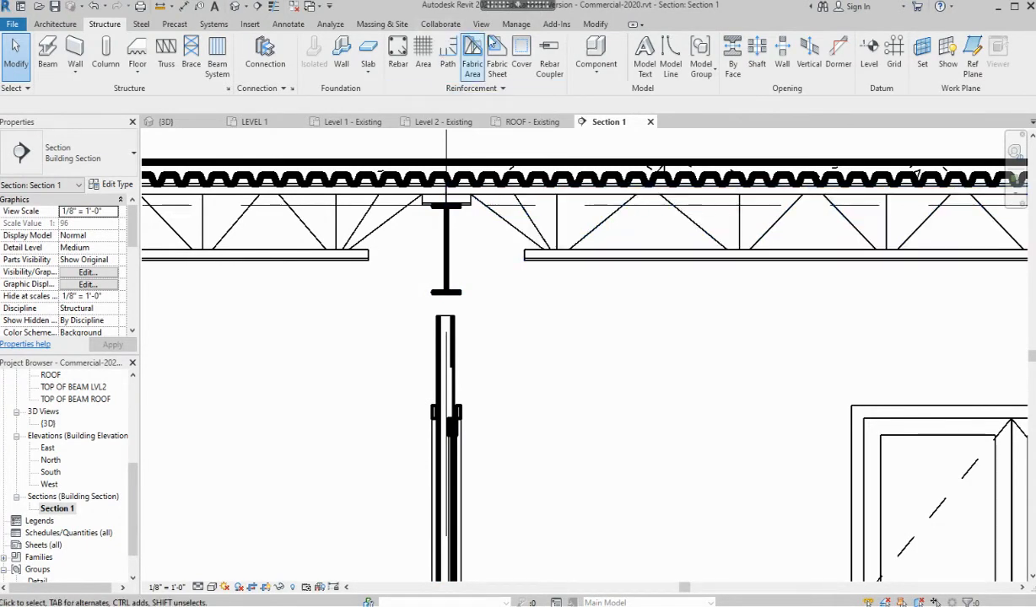
click(595, 24)
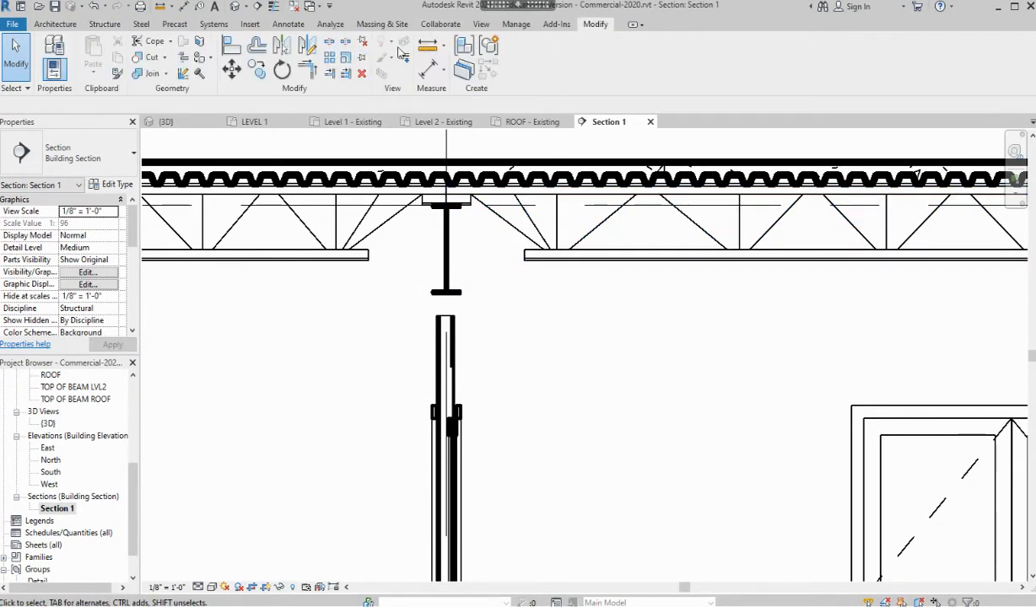
Measure the gap from the joist top to the W21X44 girder's bottom flange (1'-9 47/256")
click(426, 44)
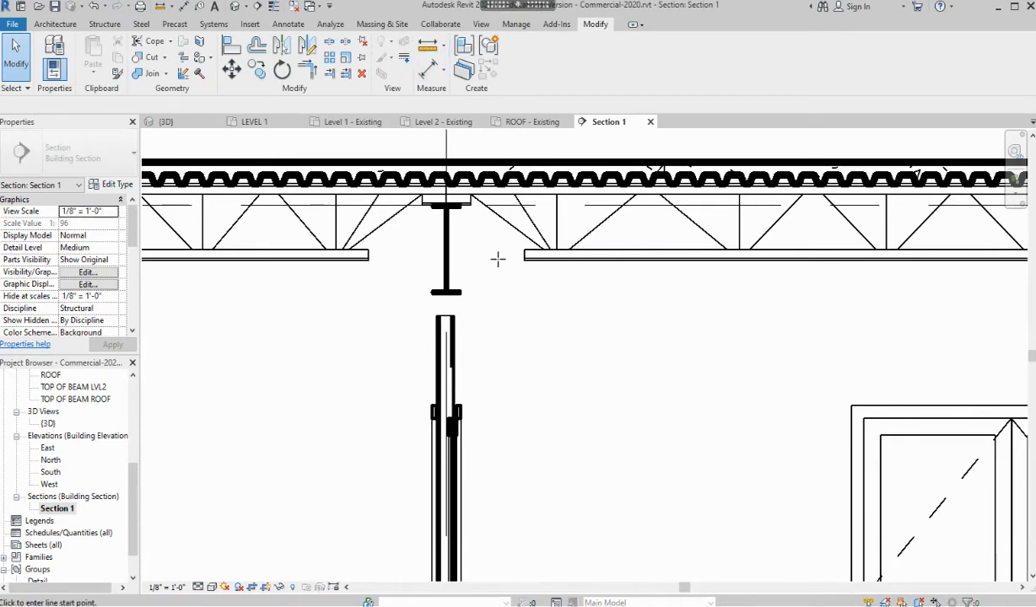
click(503, 205)
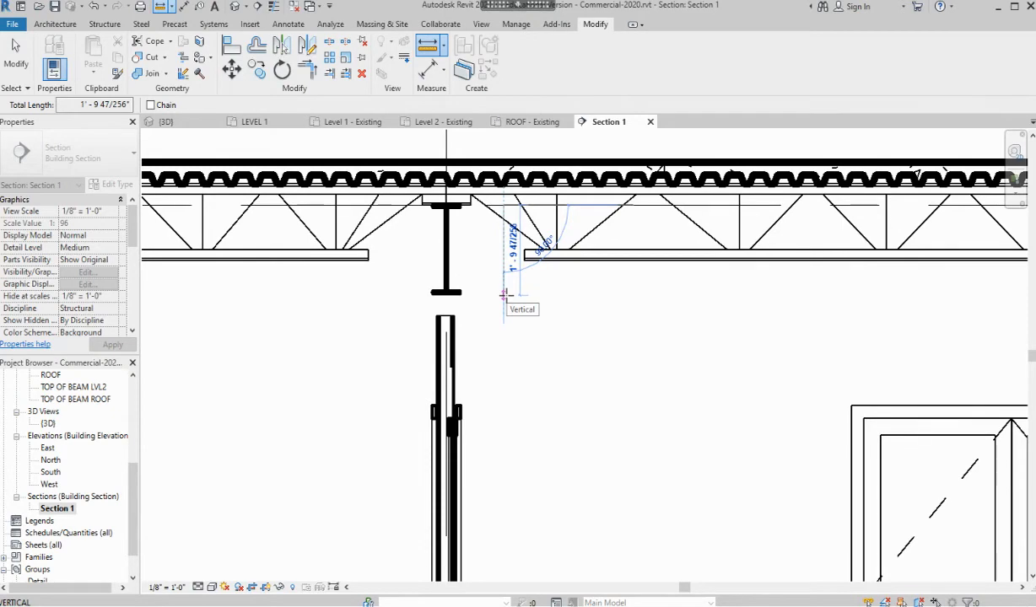
key(Escape)
key(Escape)
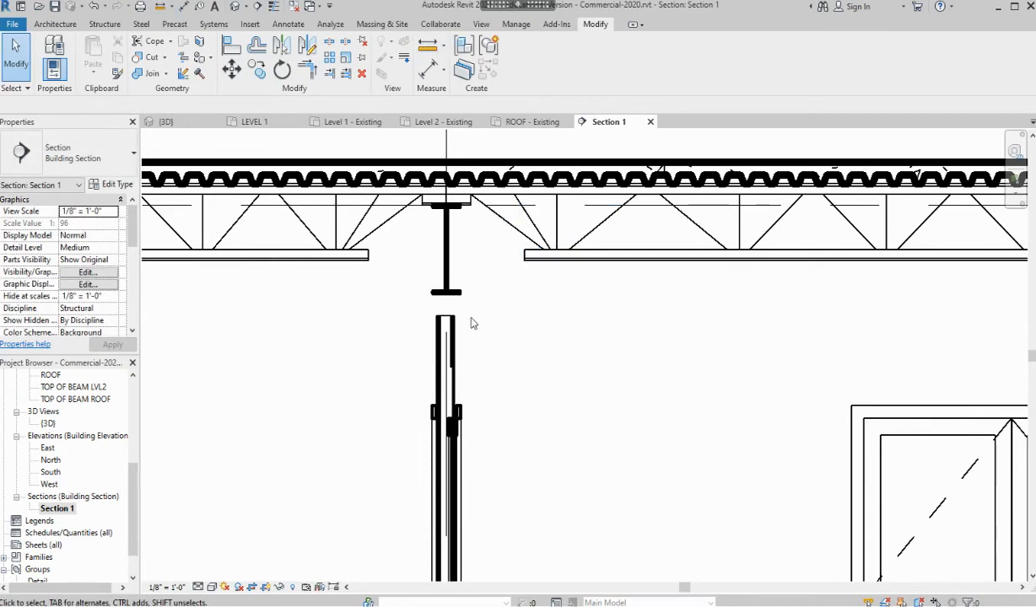
Select all Double C-Channel column instances in the entire project
click(449, 328)
right_click(450, 327)
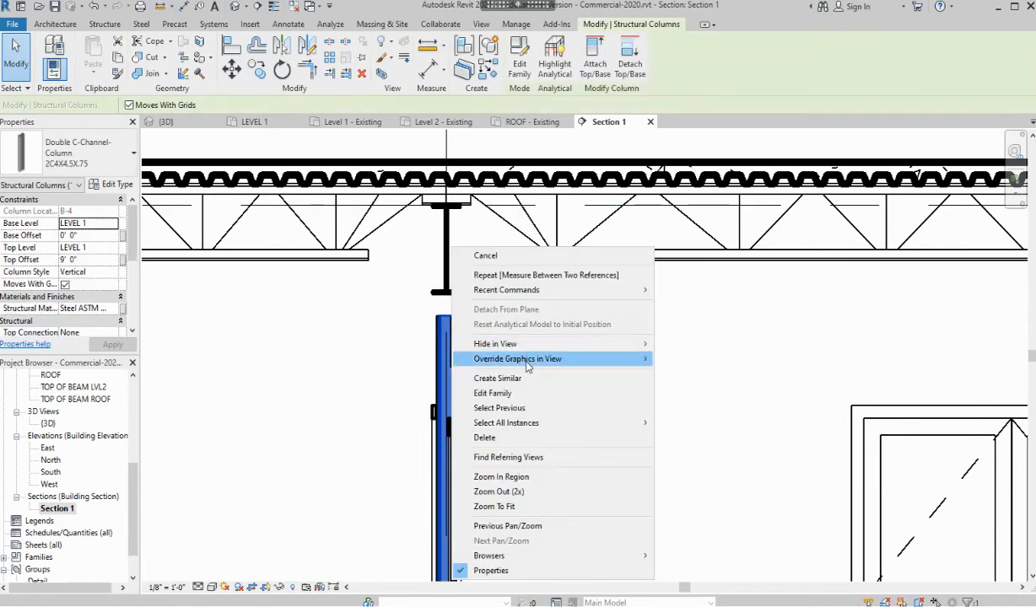
mouse_move(526, 347)
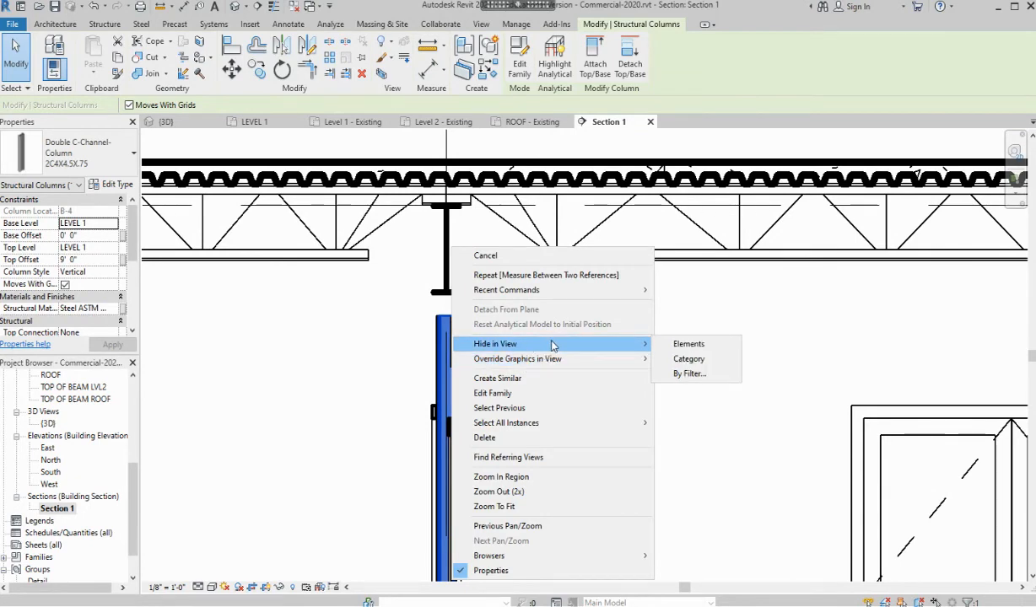
mouse_move(552, 422)
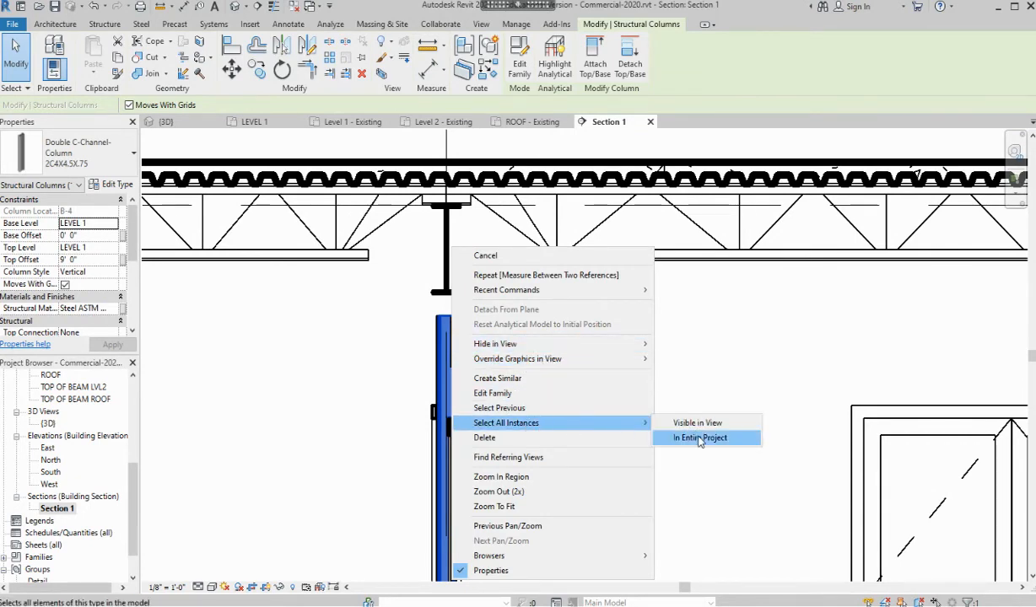
click(700, 438)
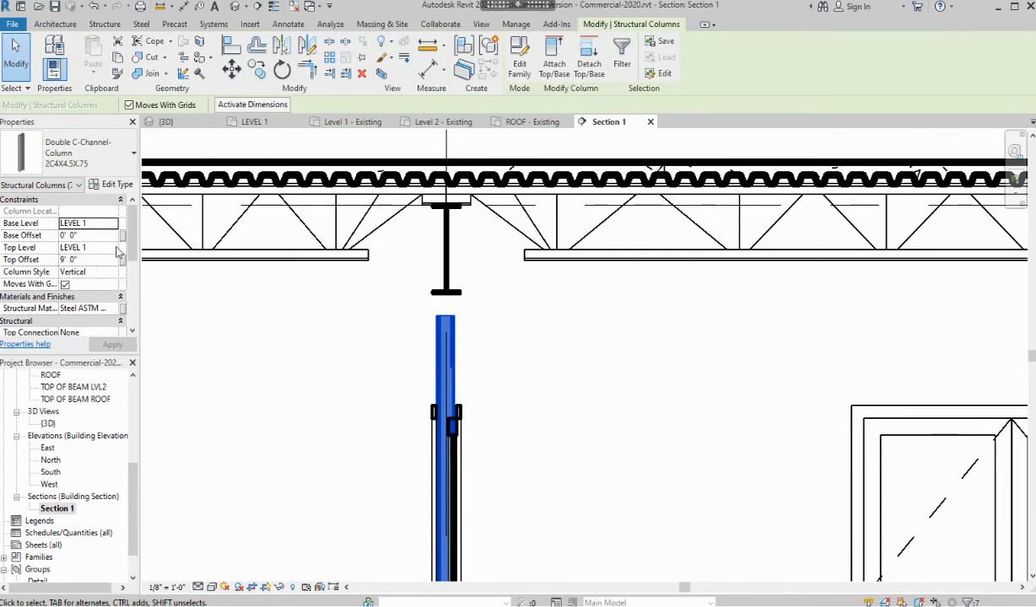
Tie the column tops to TOP OF BEAM LVL2 with a 0 top offset
click(115, 248)
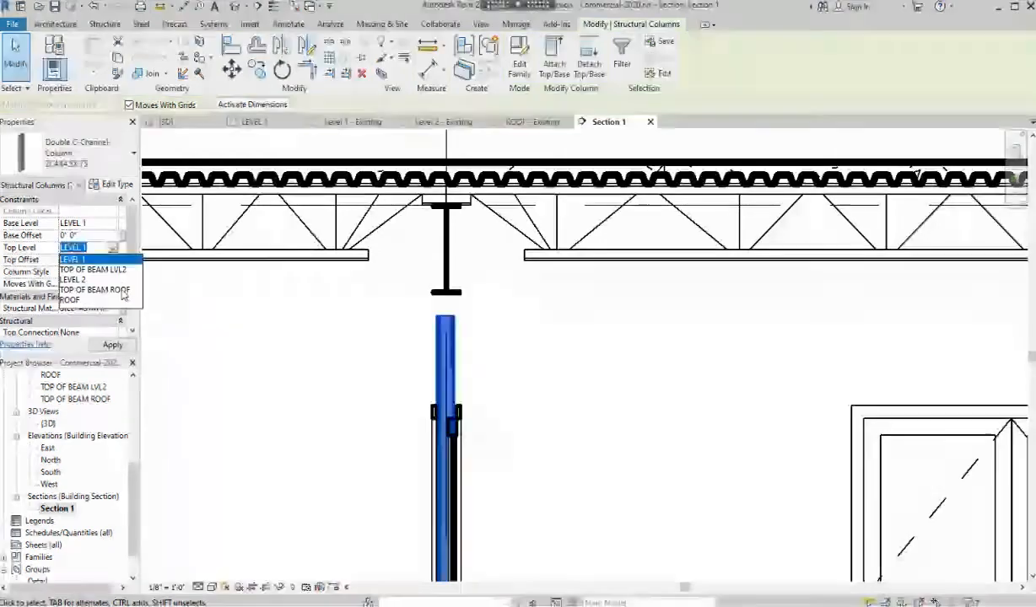
click(118, 270)
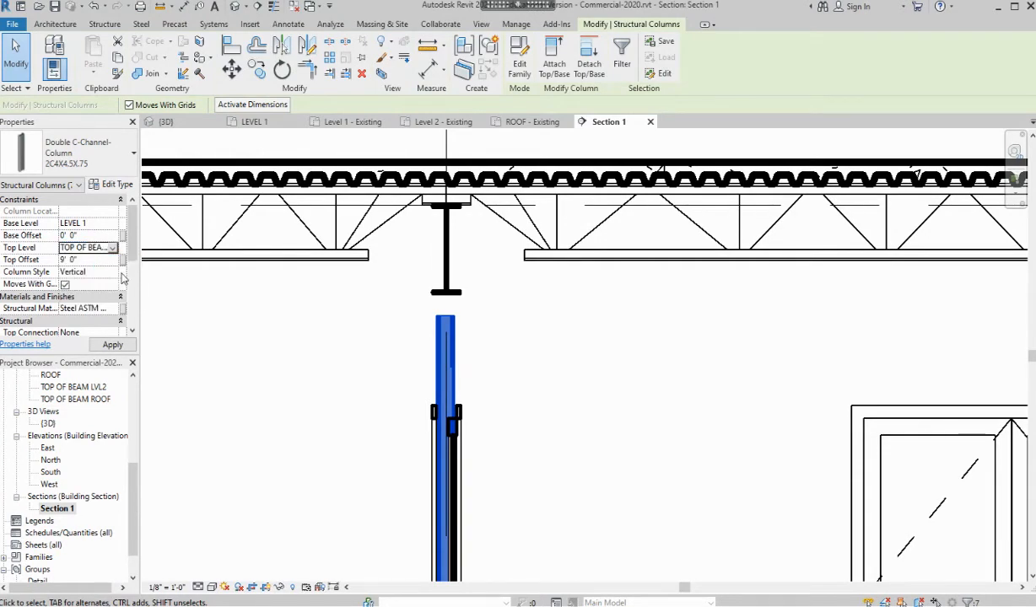
click(105, 261)
text(0)
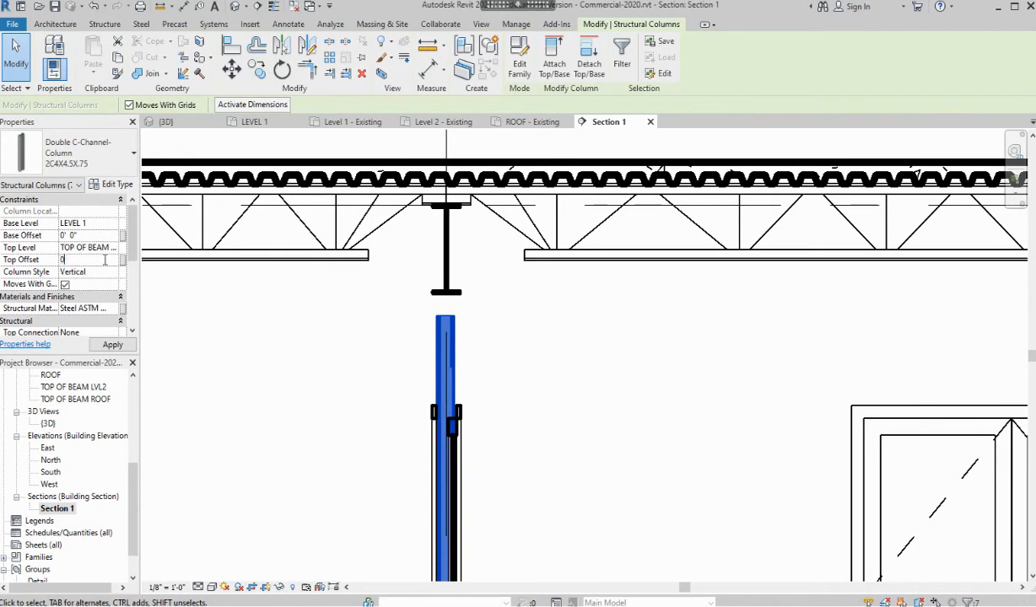
key(Return)
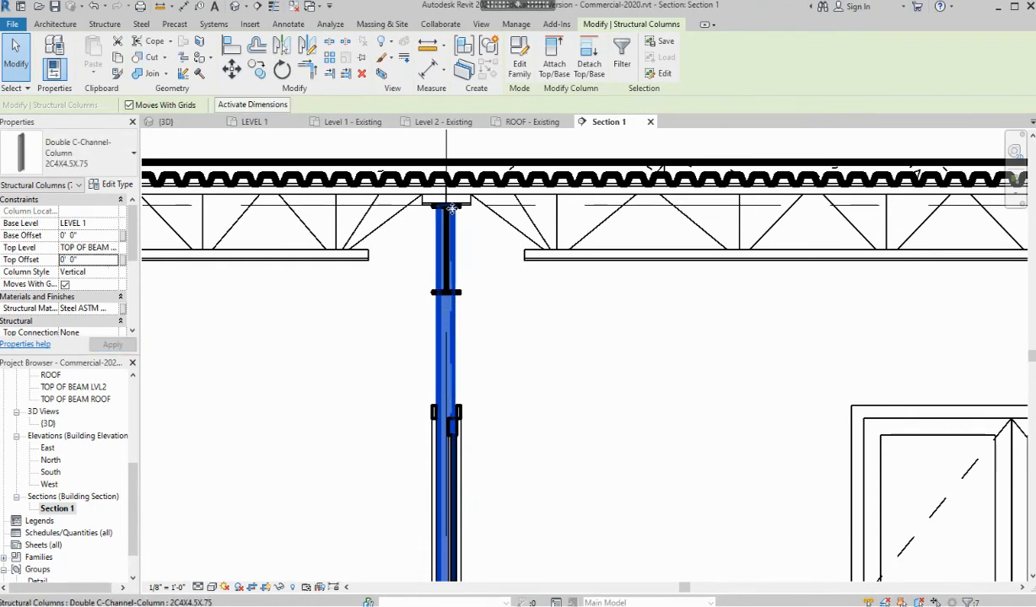
Lower the columns' top offset to -1' 9 1/2", then try -1' 9 5/8"
click(97, 262)
text(-)
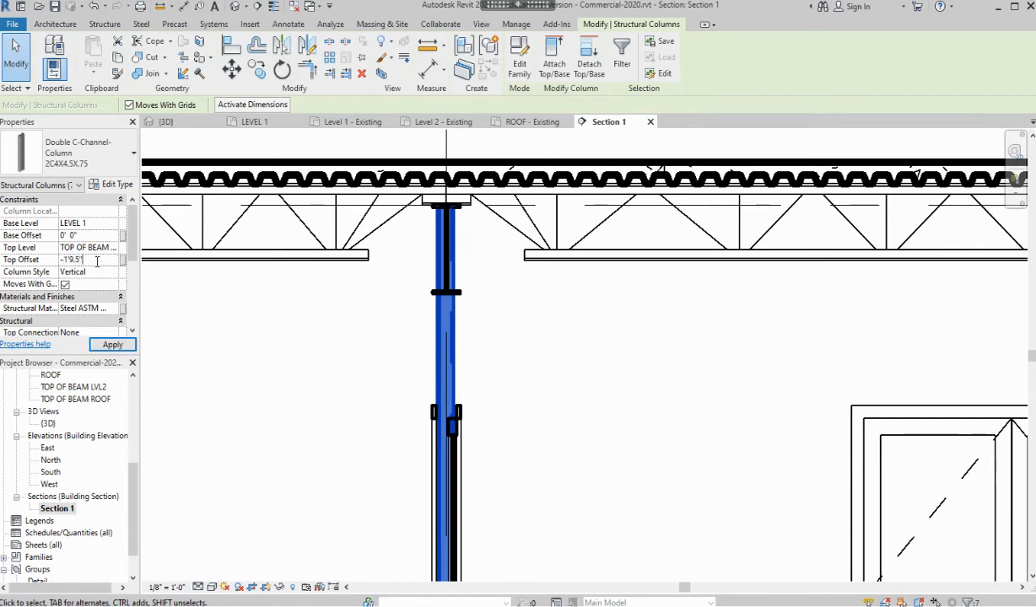
text(1'9.5")
key(Return)
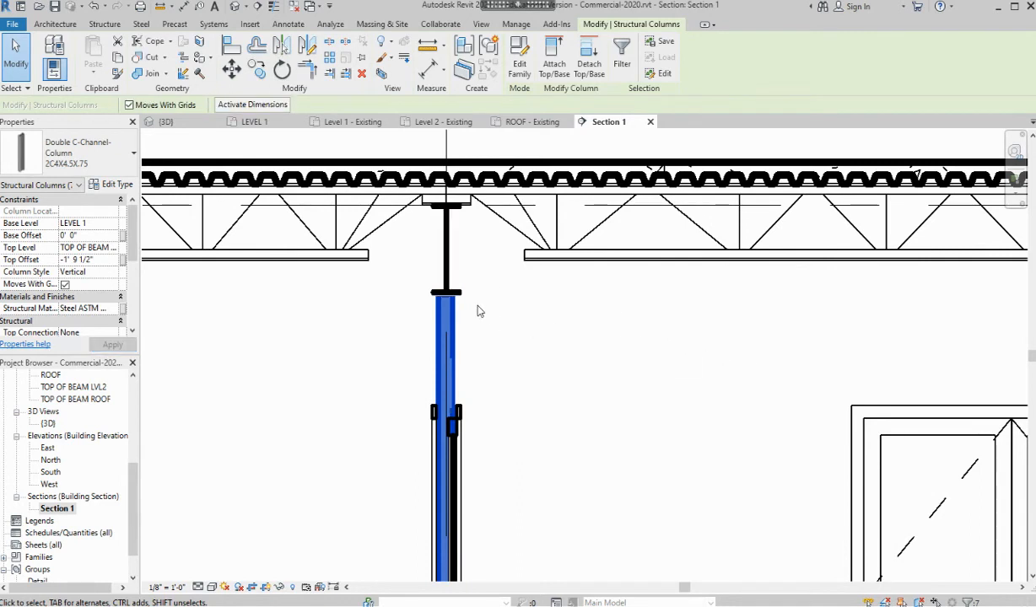
click(95, 262)
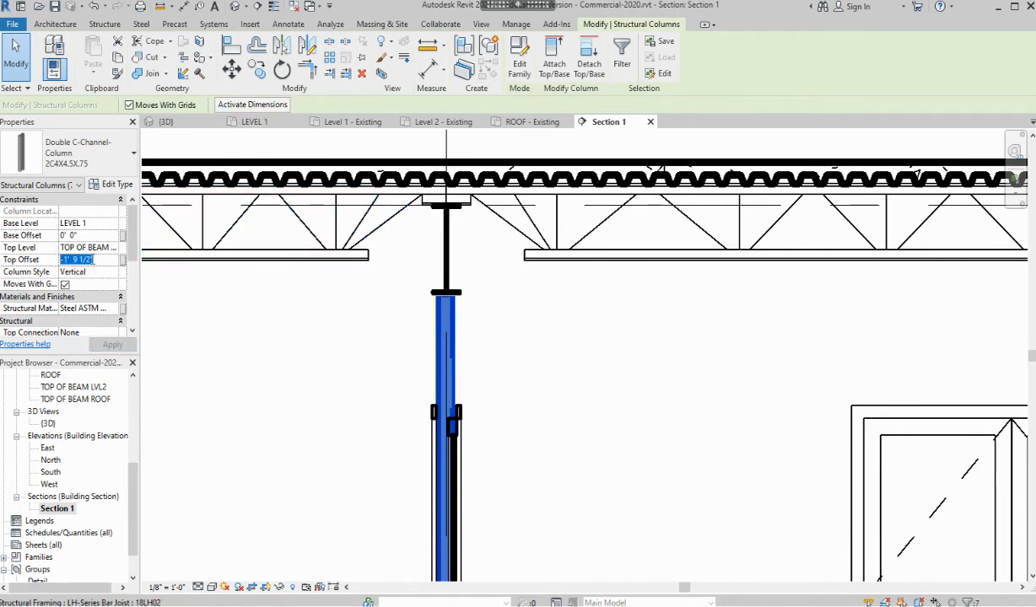
click(88, 259)
drag(82, 262, 78, 261)
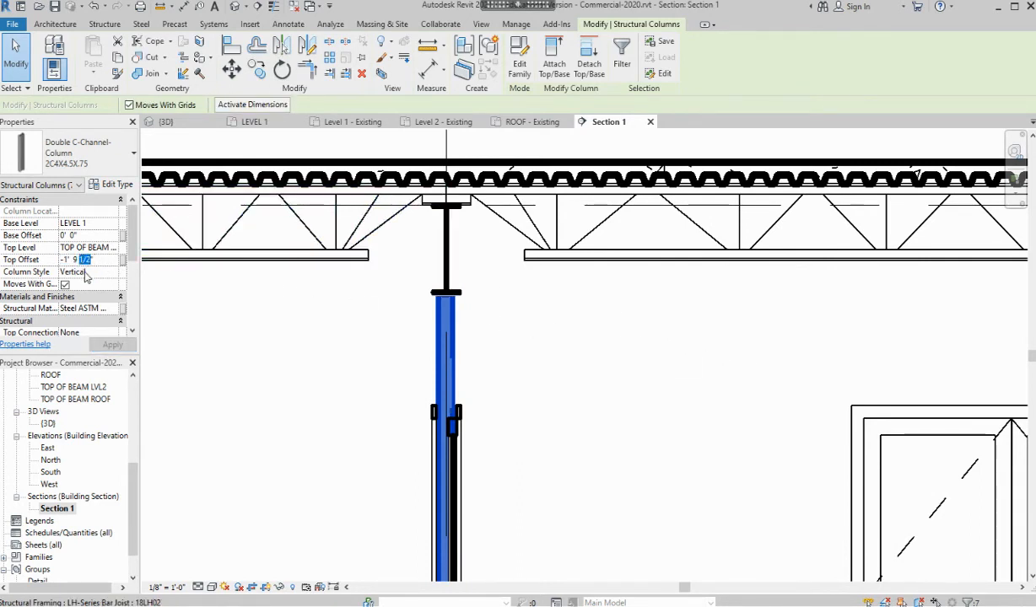
text(5/8)
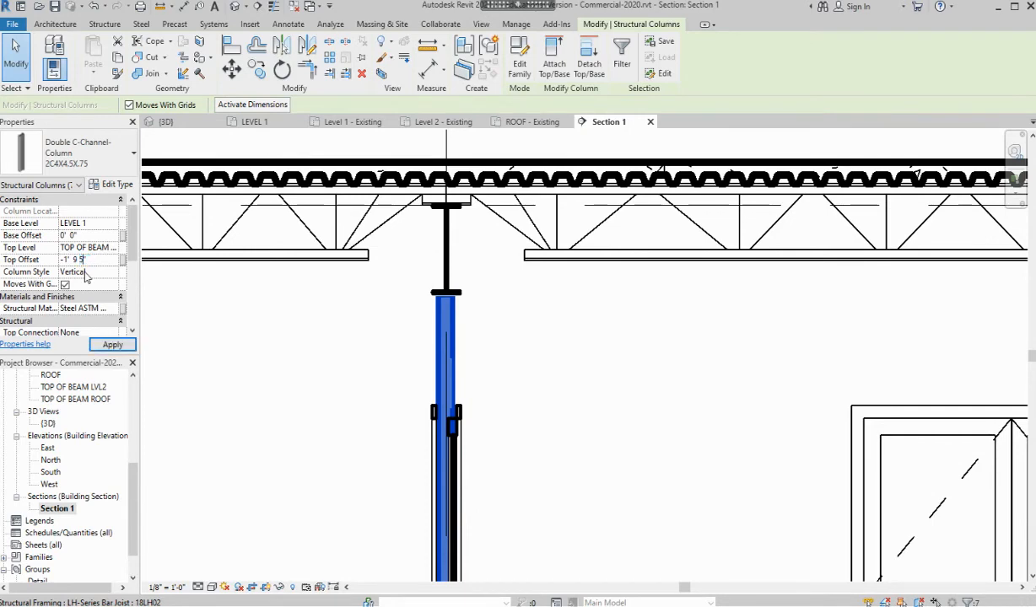
key(Return)
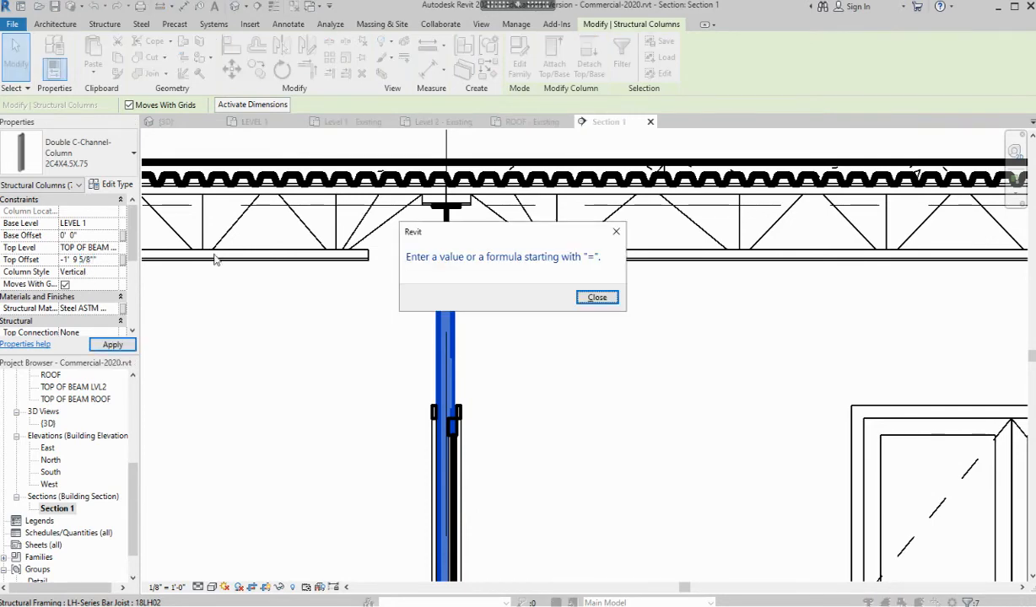
Dismiss the invalid-value message and re-enter the -1' 9 5/8" top offset
click(596, 297)
click(91, 259)
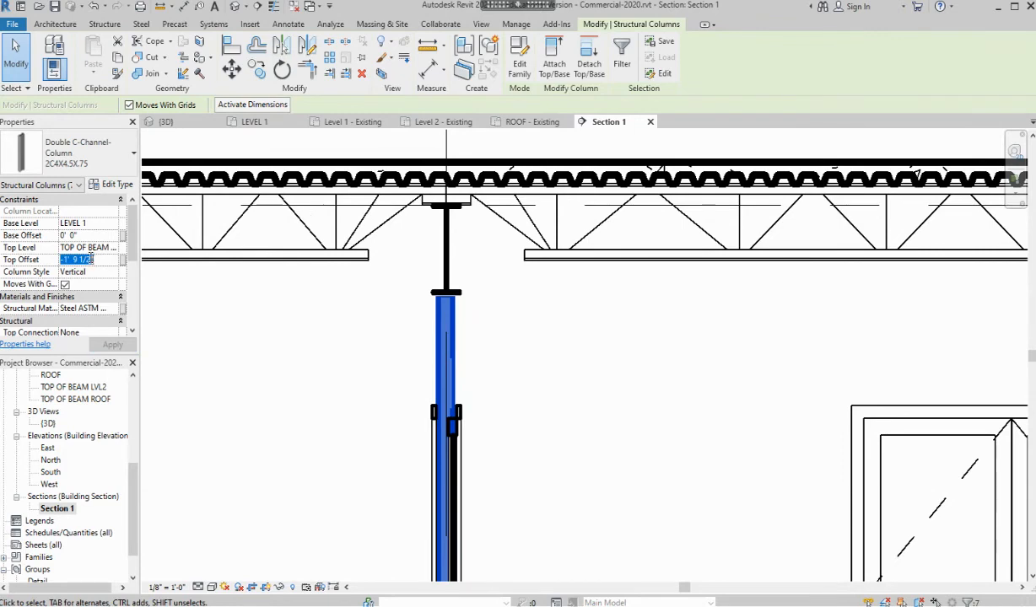
click(87, 260)
text(5/8)
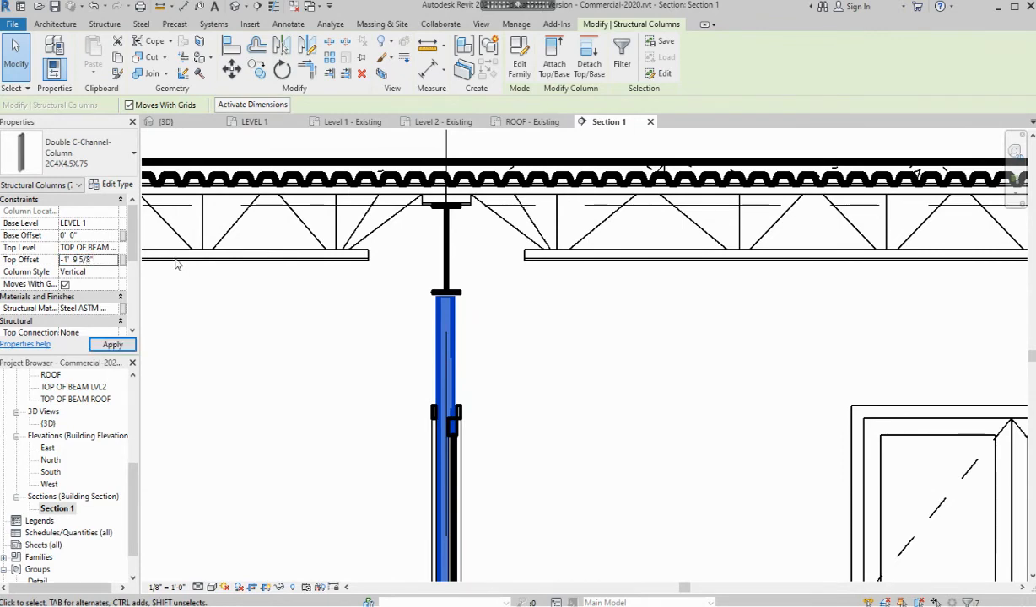
key(Return)
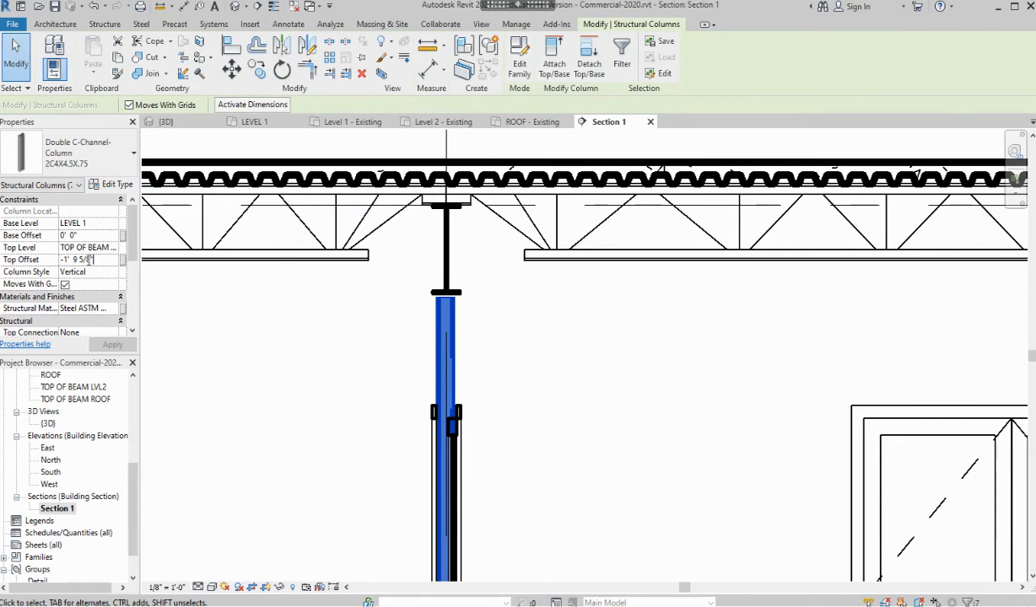
Retype the columns' top offset as -1' 9 3/4"
text(3)
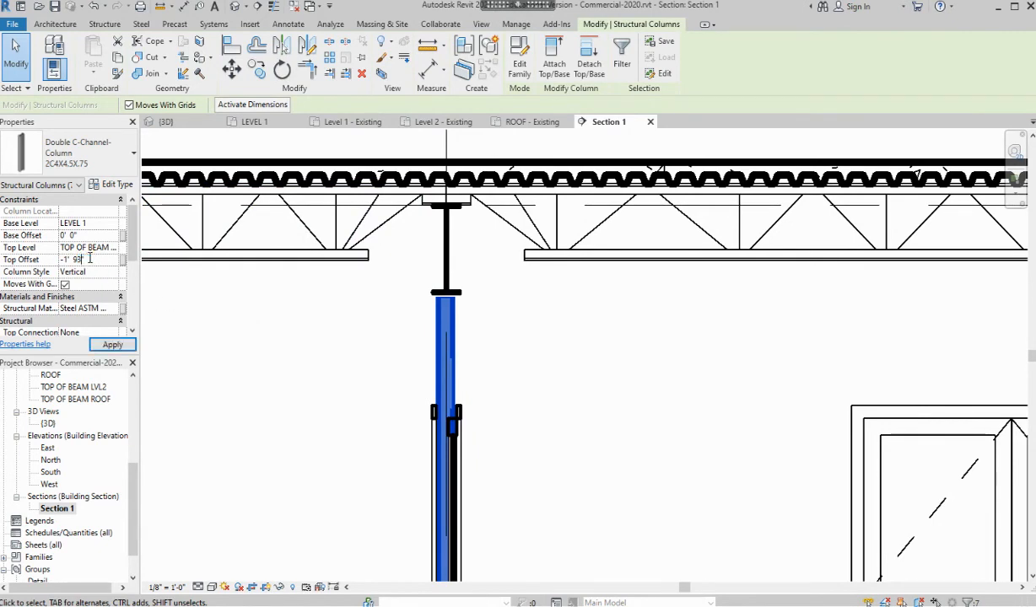
text(/4)
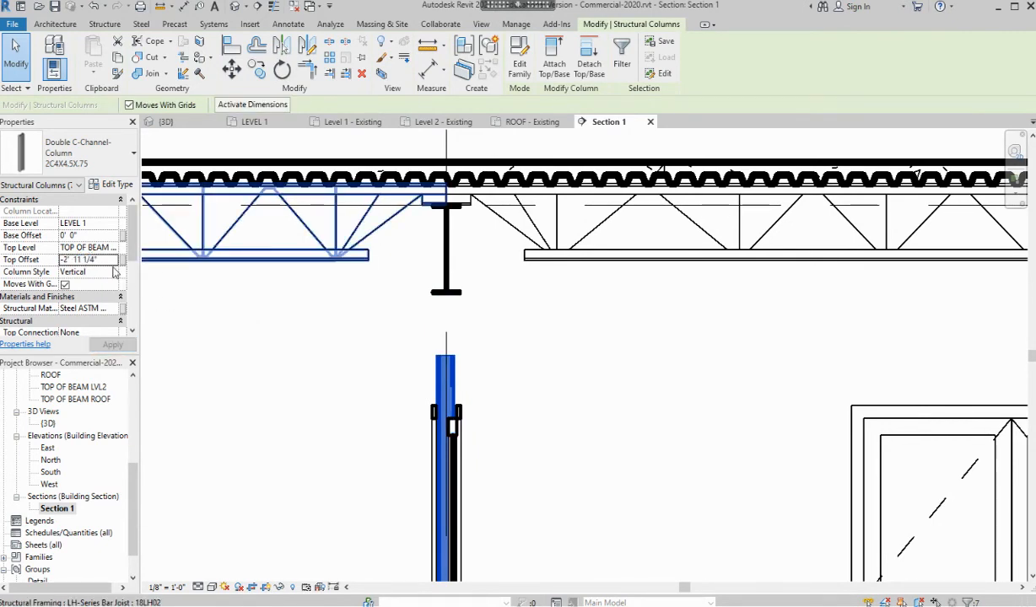
click(109, 260)
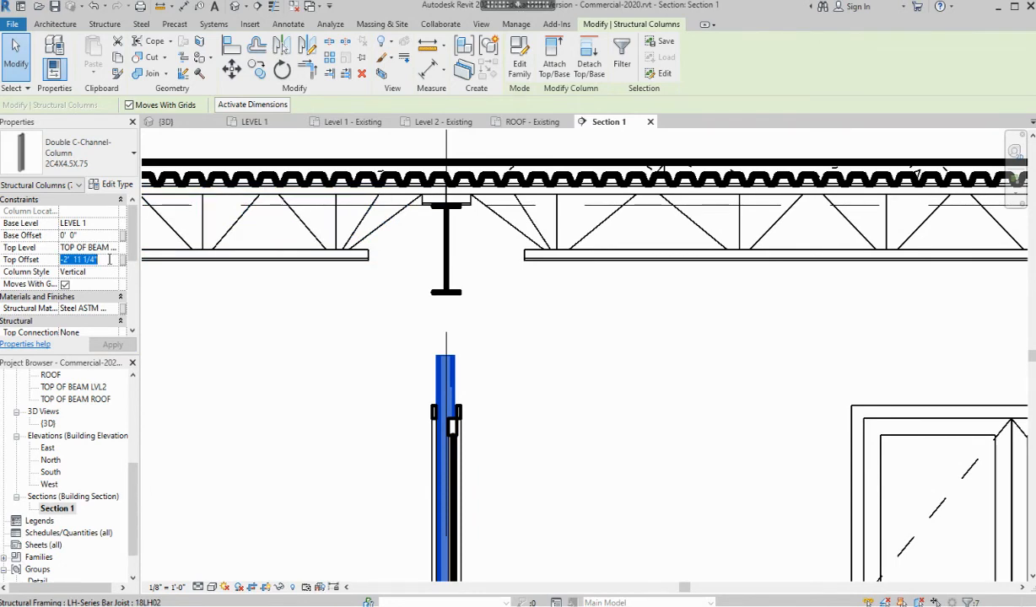
text(-)
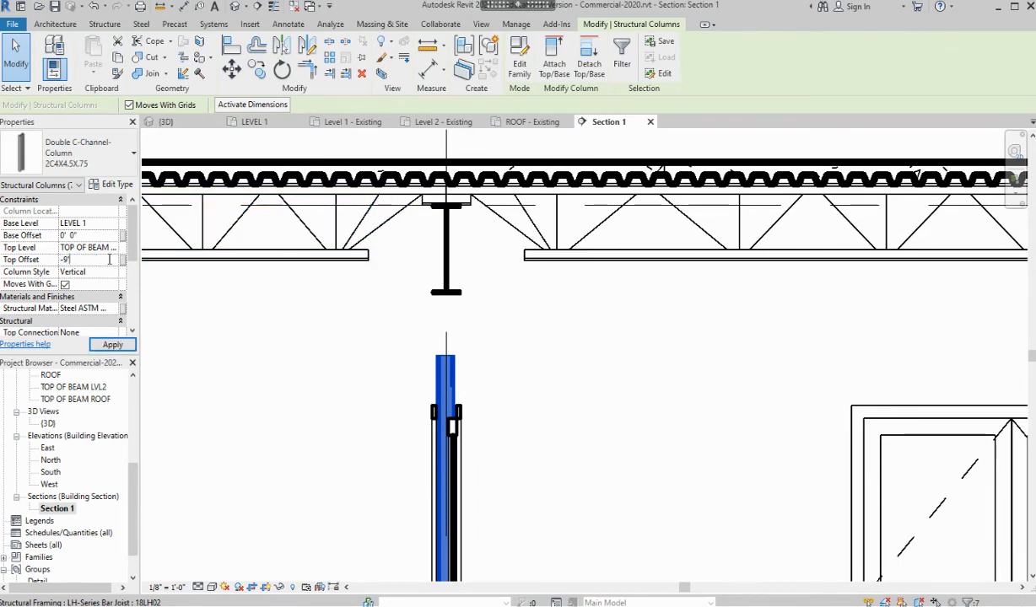
text(9)
key(BackSpace)
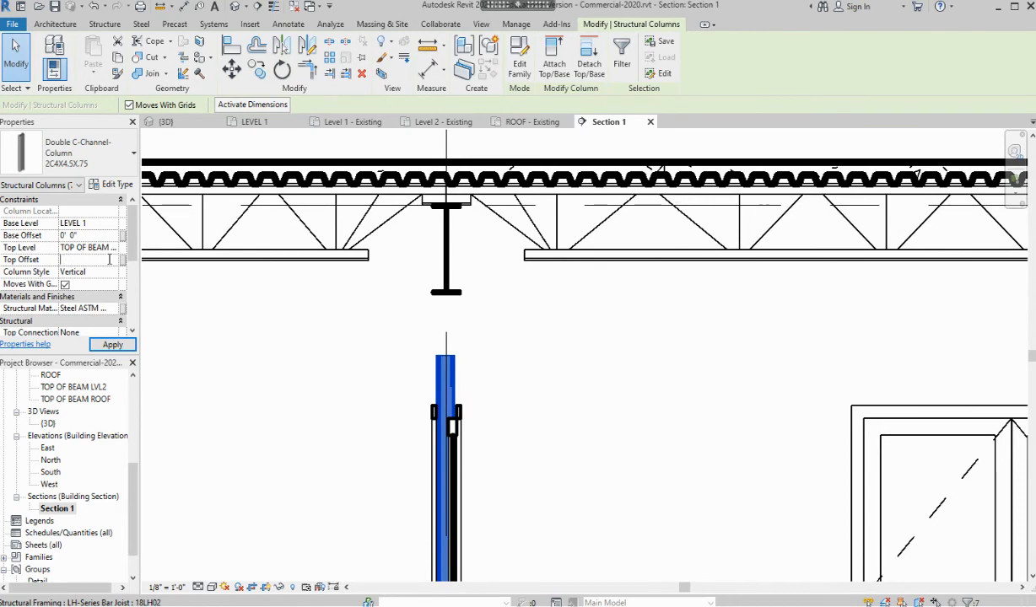
text(1'9.75)
key(Return)
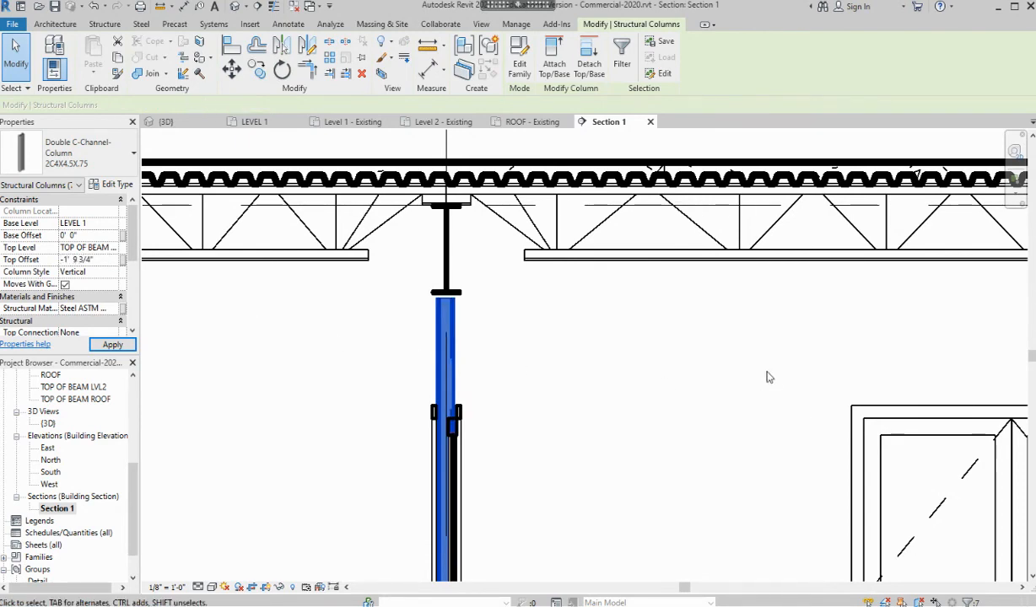
Try top offsets of -1' 10" and -1' 8", settling on -1' 9"
click(108, 262)
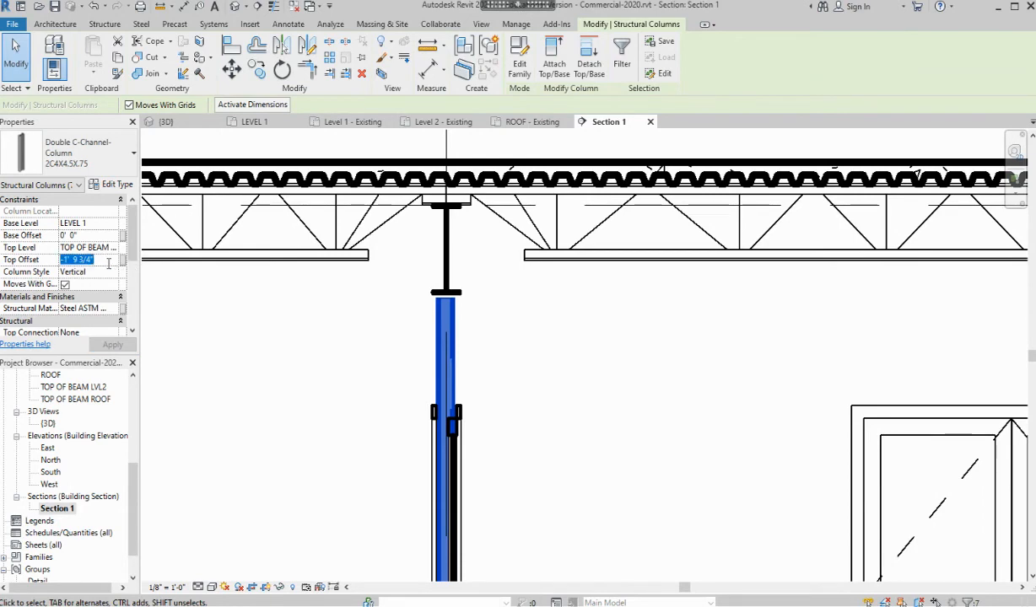
text(-10)
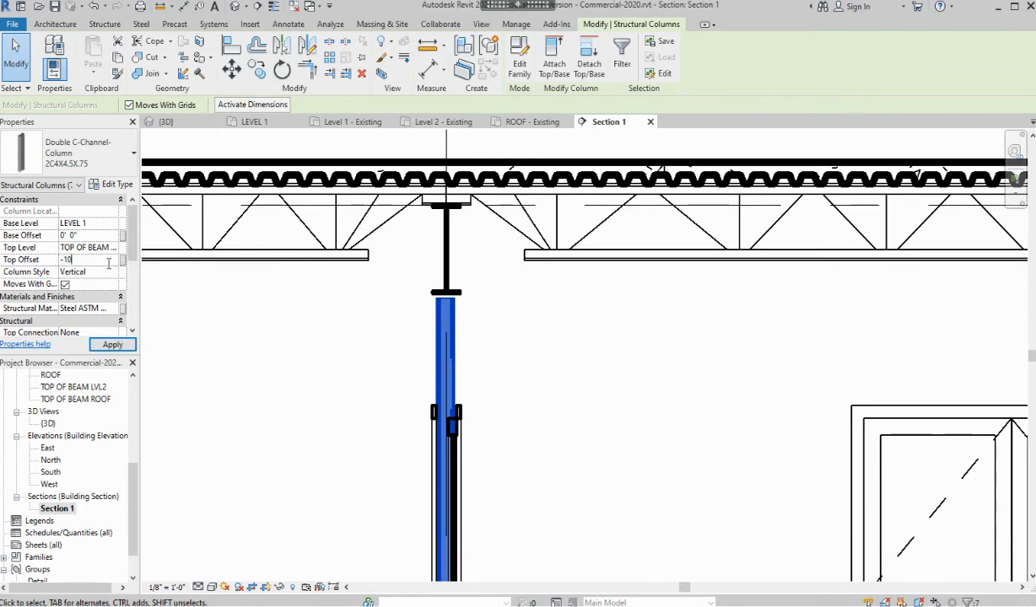
key(BackSpace)
text(1)
key(Return)
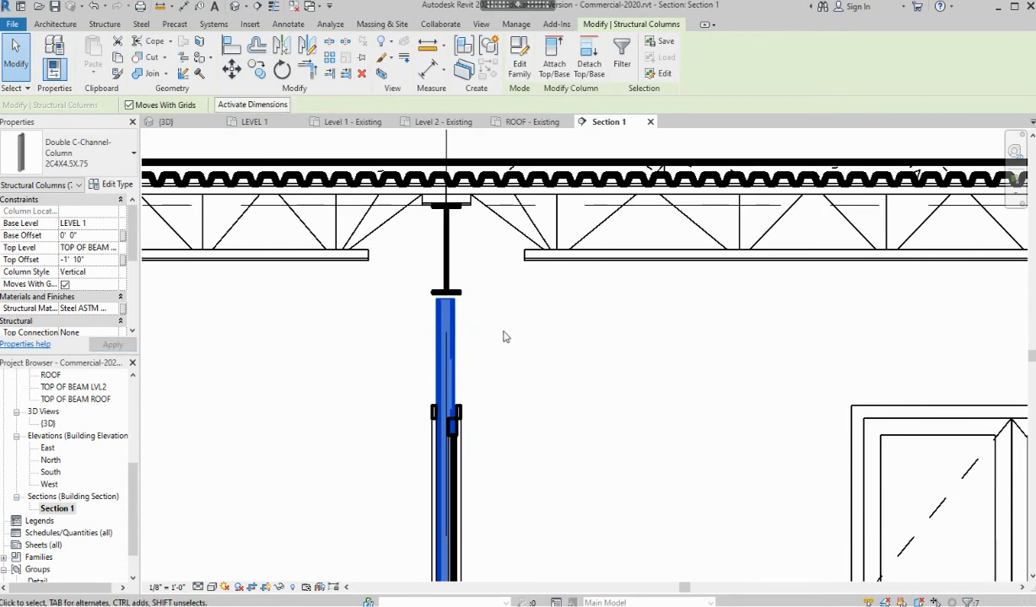
click(109, 261)
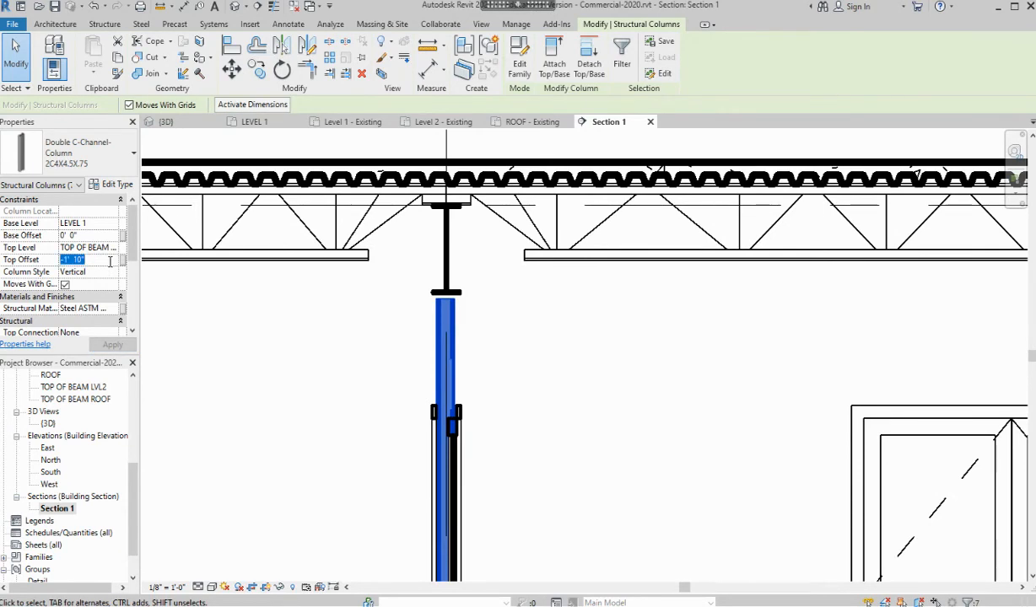
text(-1)
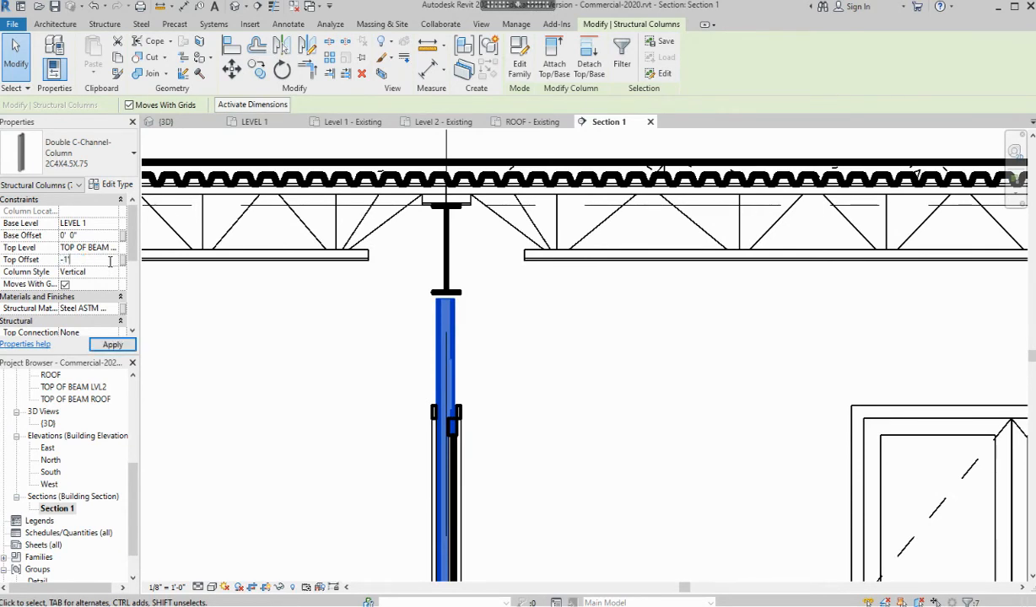
text(')
key(Return)
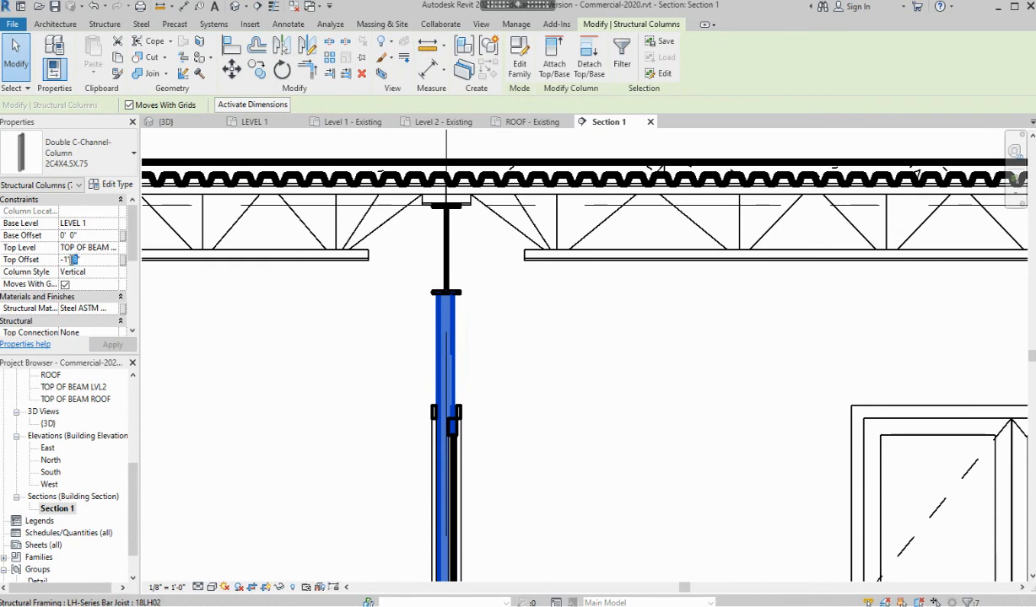
text(9)
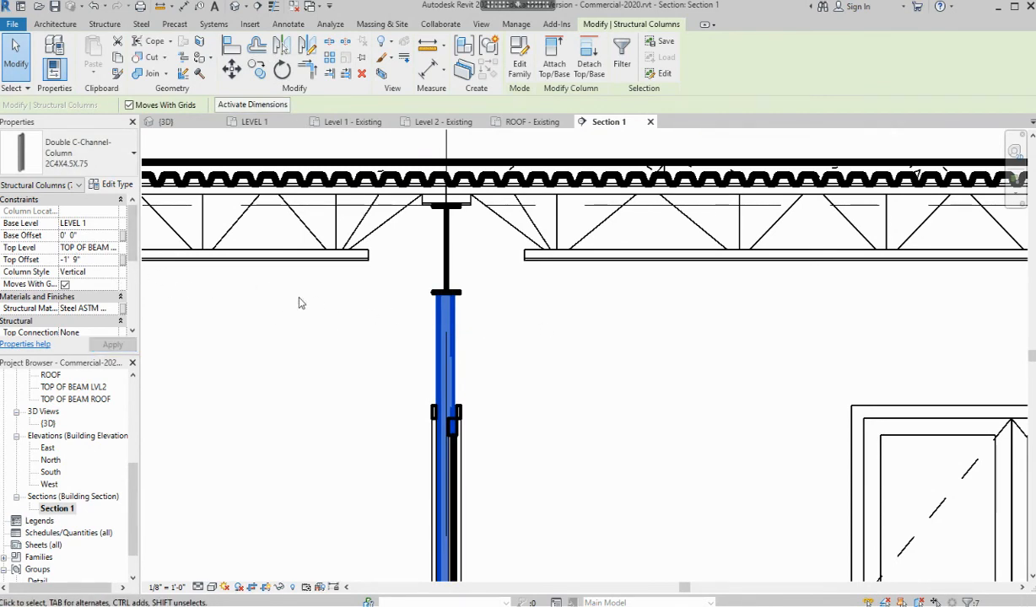
Deselect the column, zoom out to review Section 1 across grids C, B and A, then switch to {3D}
click(596, 326)
scroll(596, 325, down, 3)
scroll(613, 327, down, 3)
middle_drag(700, 396, 509, 396)
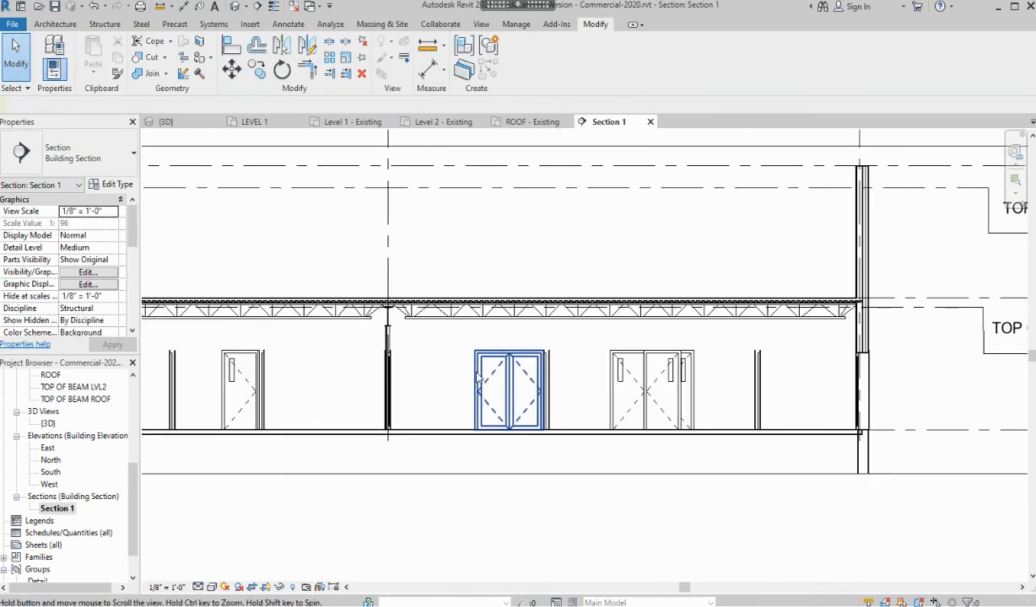
scroll(617, 371, down, 3)
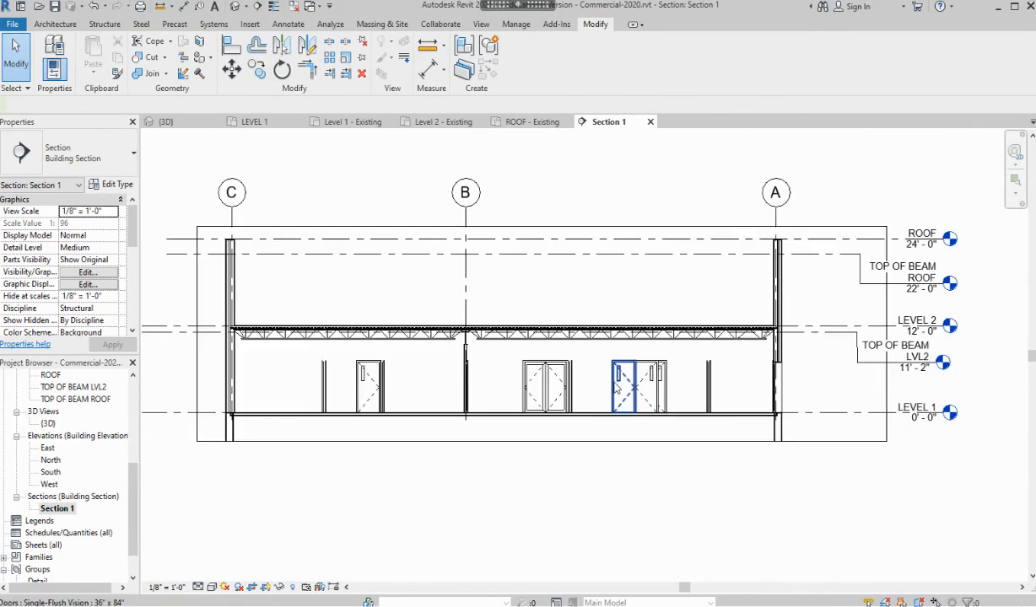
middle_drag(616, 384, 654, 407)
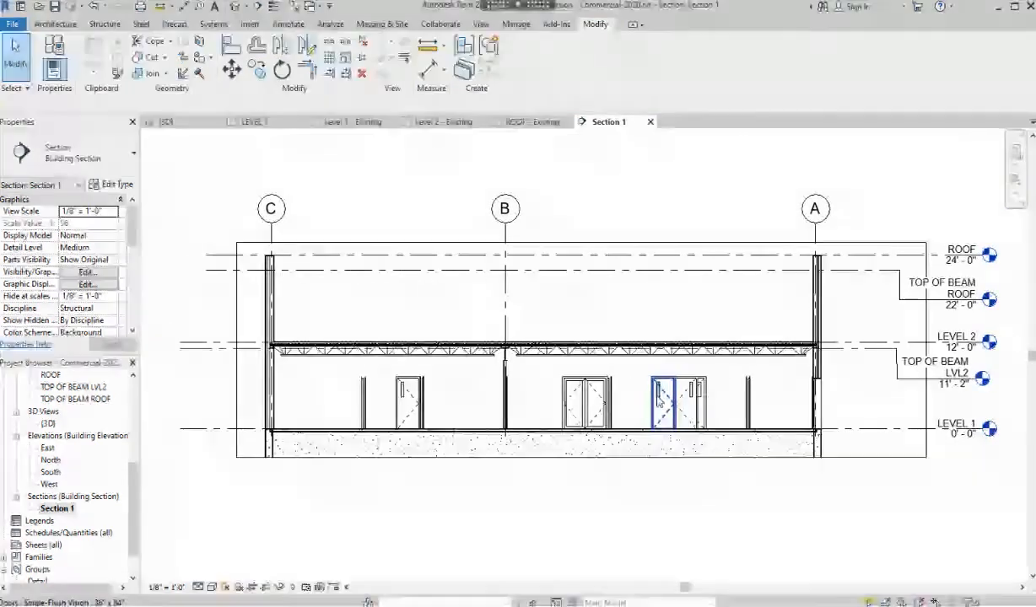
click(158, 123)
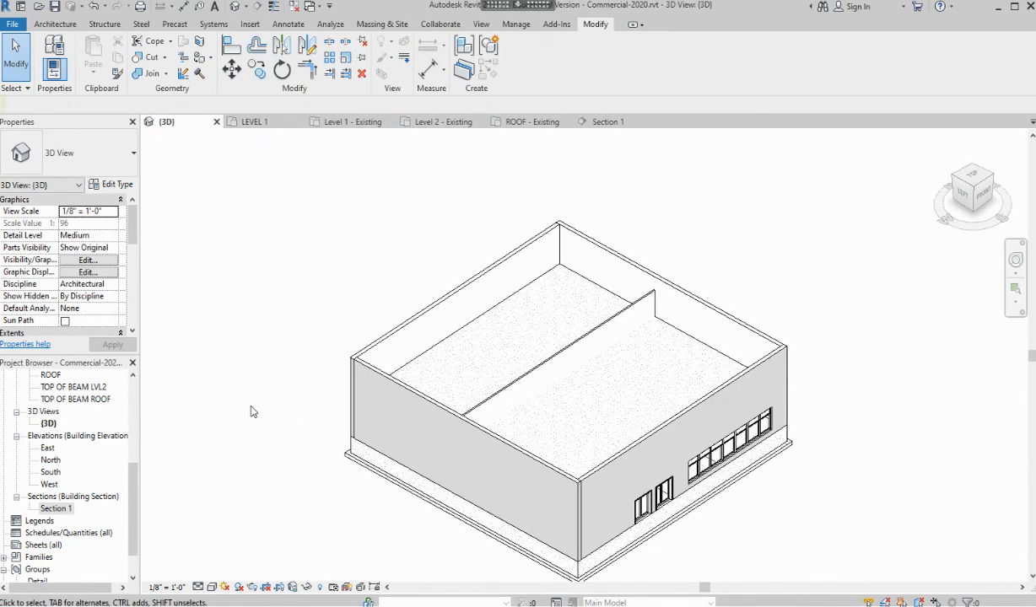
Hide the Walls category in the 3D view's visibility settings
key(v)
key(v)
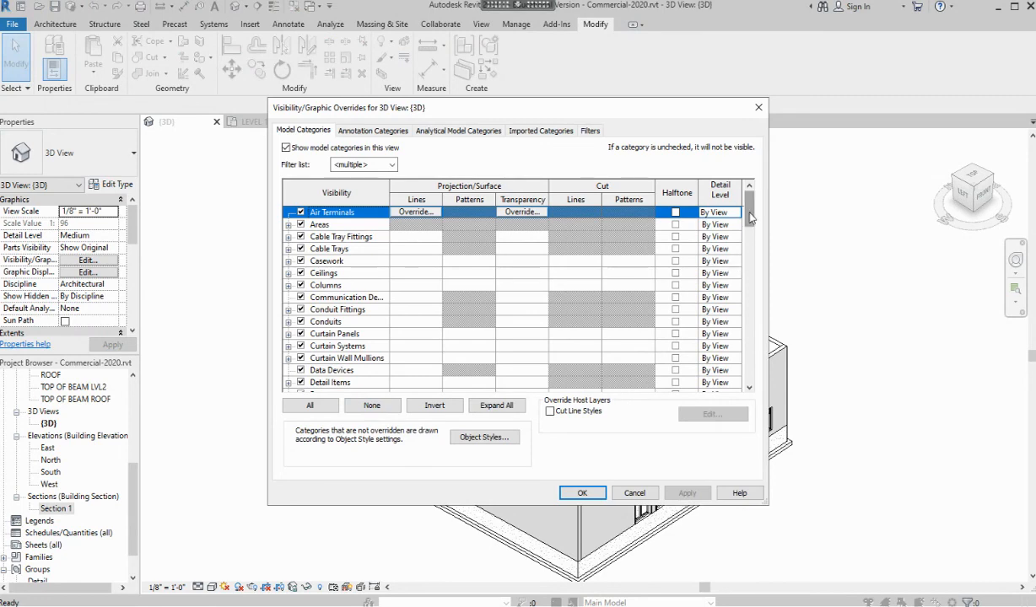
drag(749, 218, 749, 378)
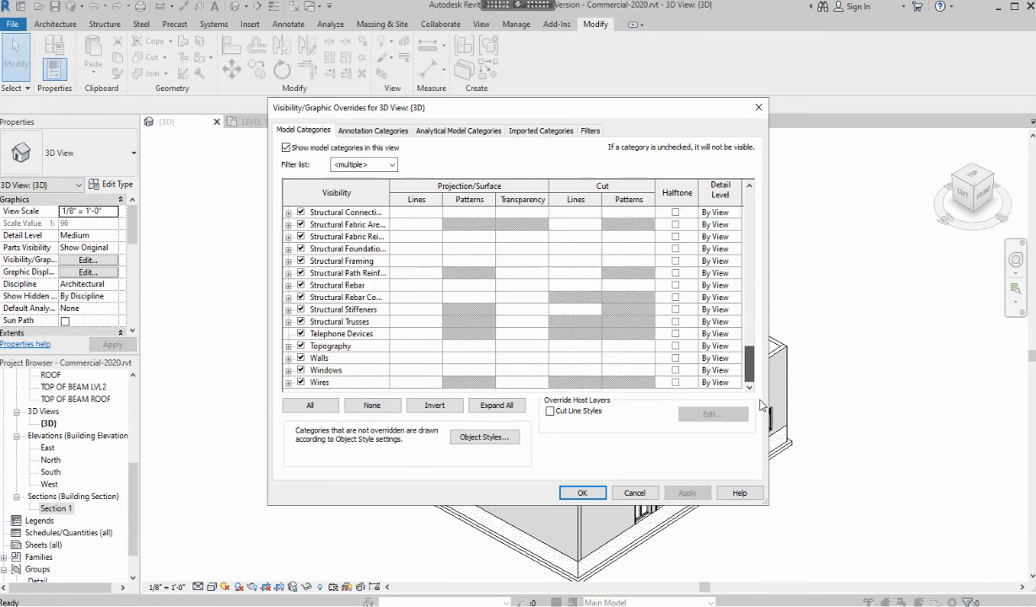
click(302, 359)
click(582, 493)
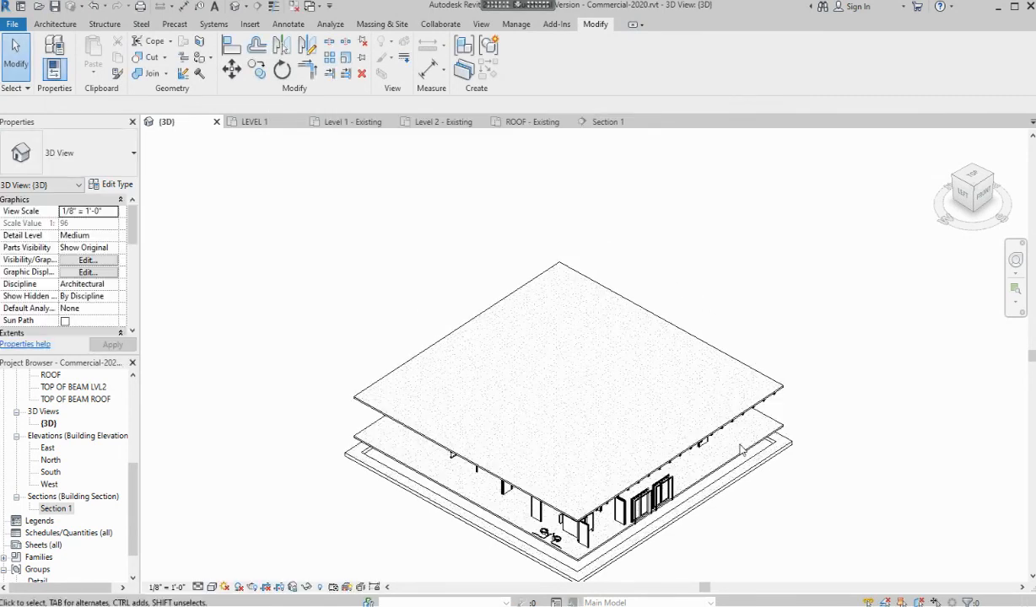
Orbit the model to inspect the floor slabs and roof framing from several angles
shift+middle_drag(790, 456, 831, 293)
shift+middle_drag(888, 292, 890, 330)
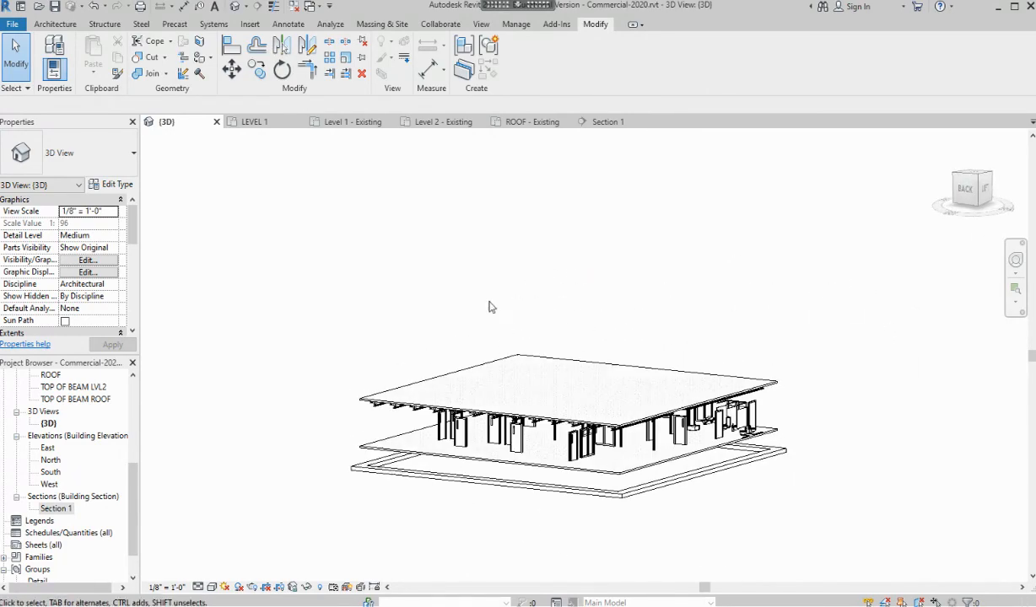
shift+middle_drag(802, 478, 581, 466)
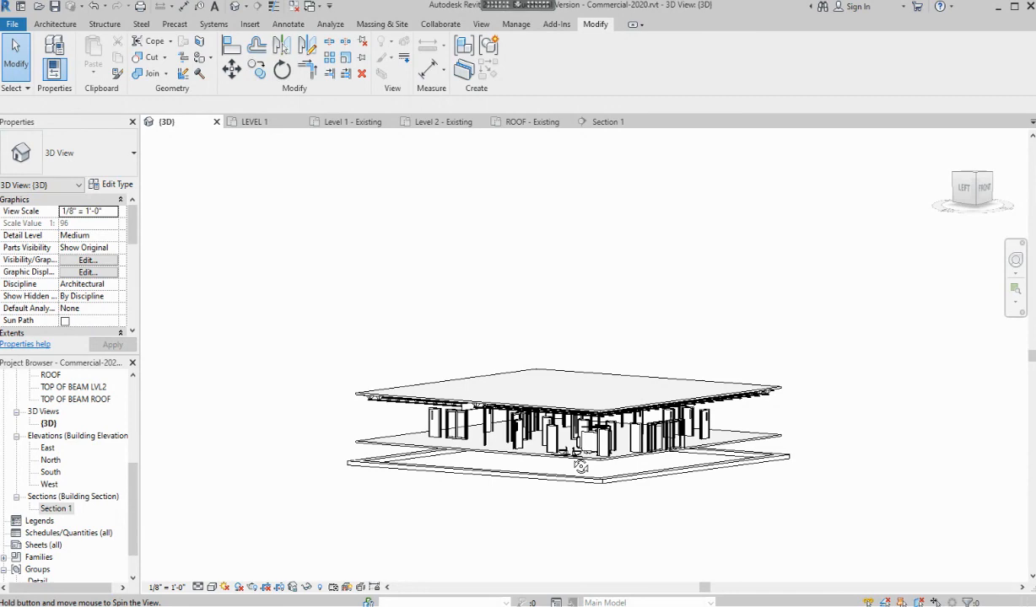
scroll(557, 496, up, 2)
shift+middle_drag(549, 506, 643, 457)
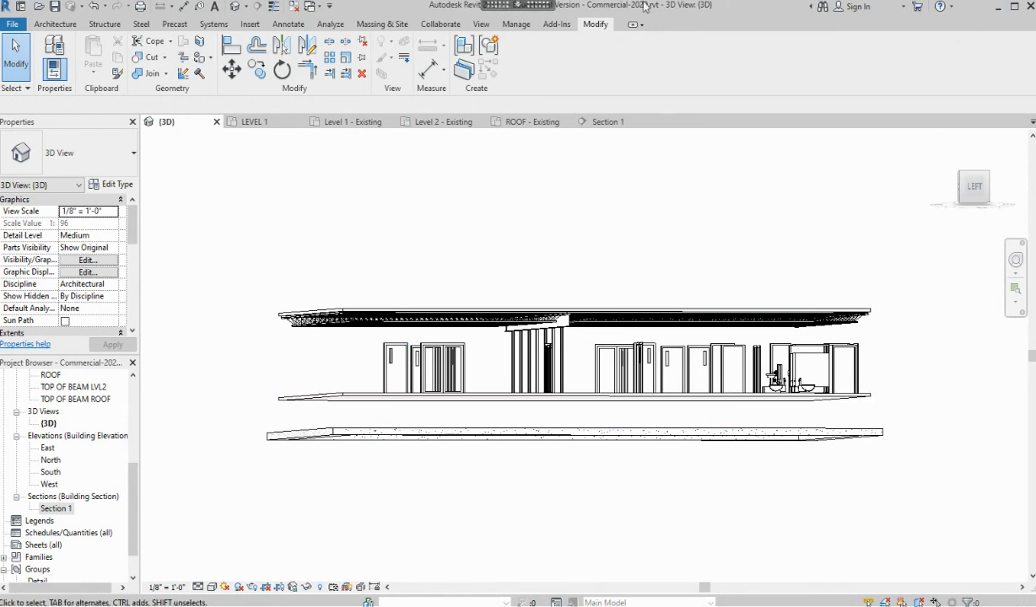
mouse_move(506, 4)
click(577, 21)
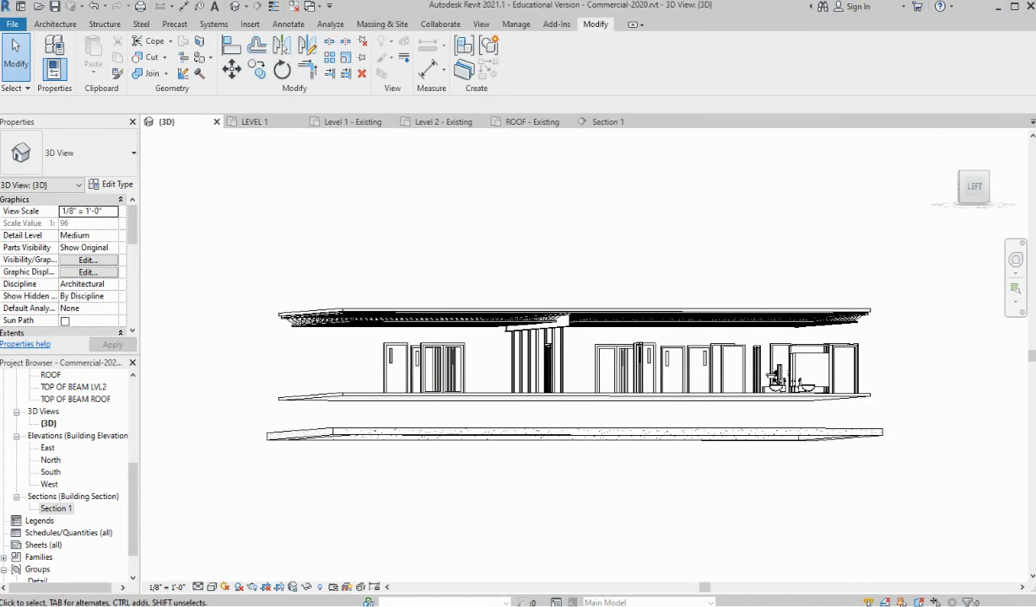